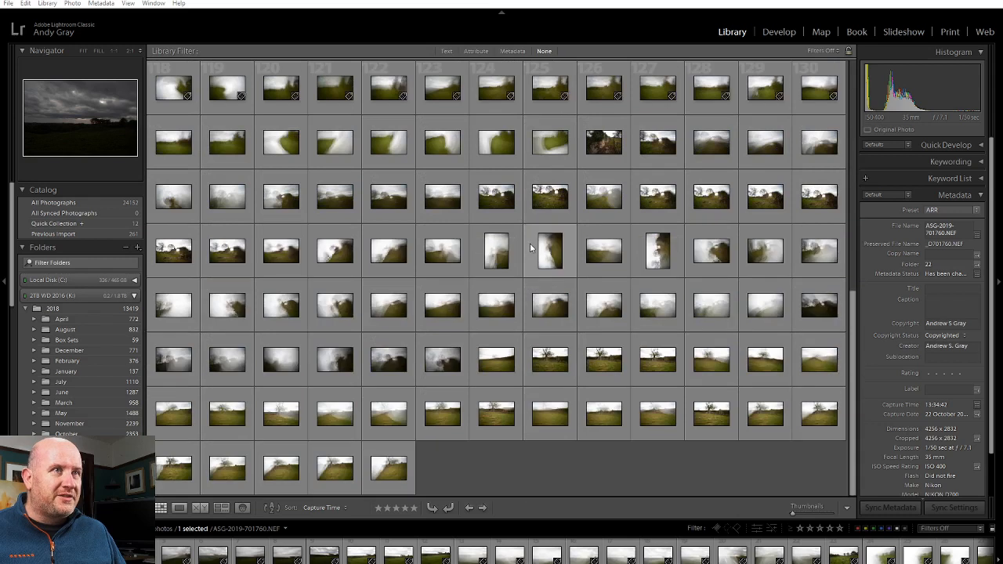
scroll(516, 243, "up", 10)
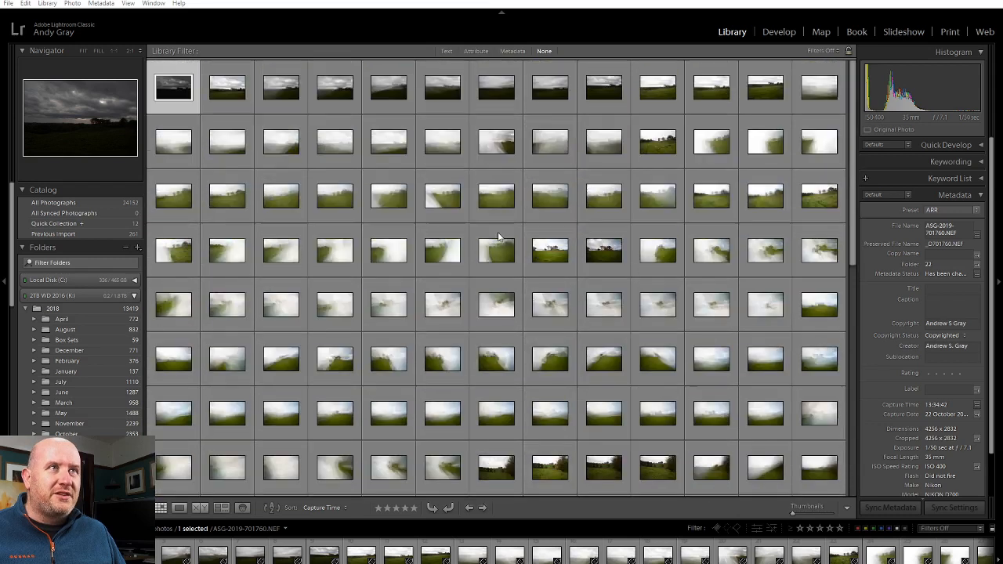
double_click(172, 91)
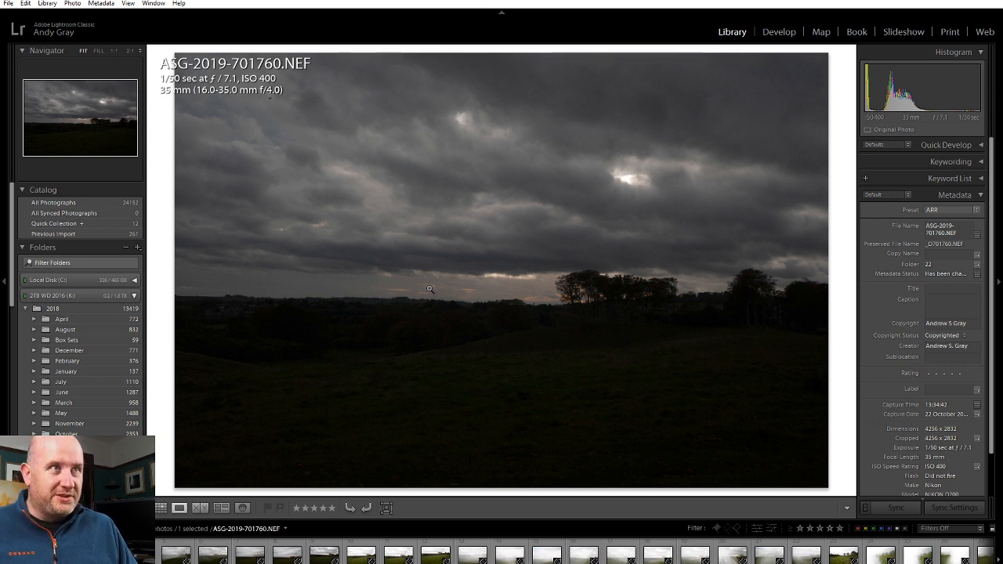
key("Right")
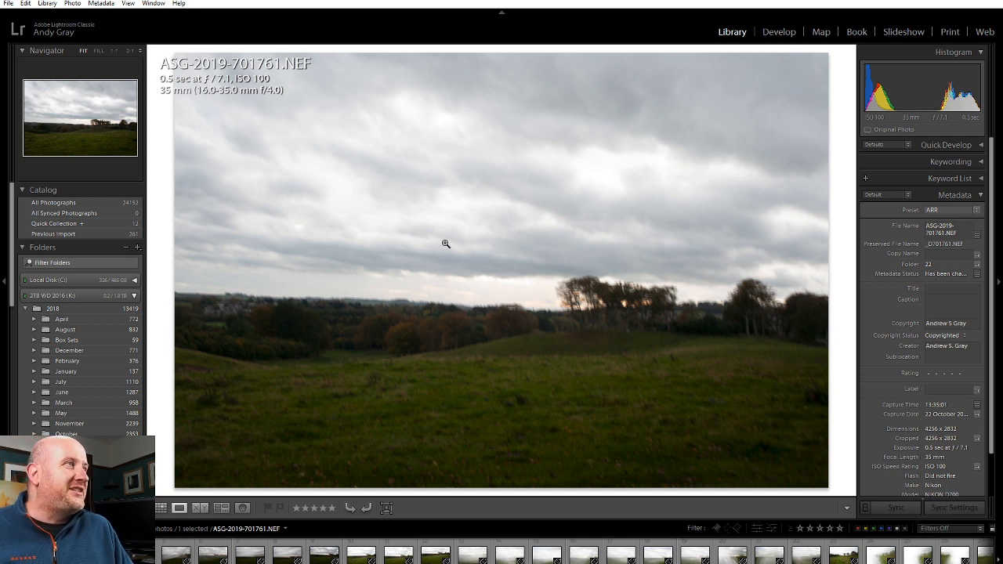
key("Right")
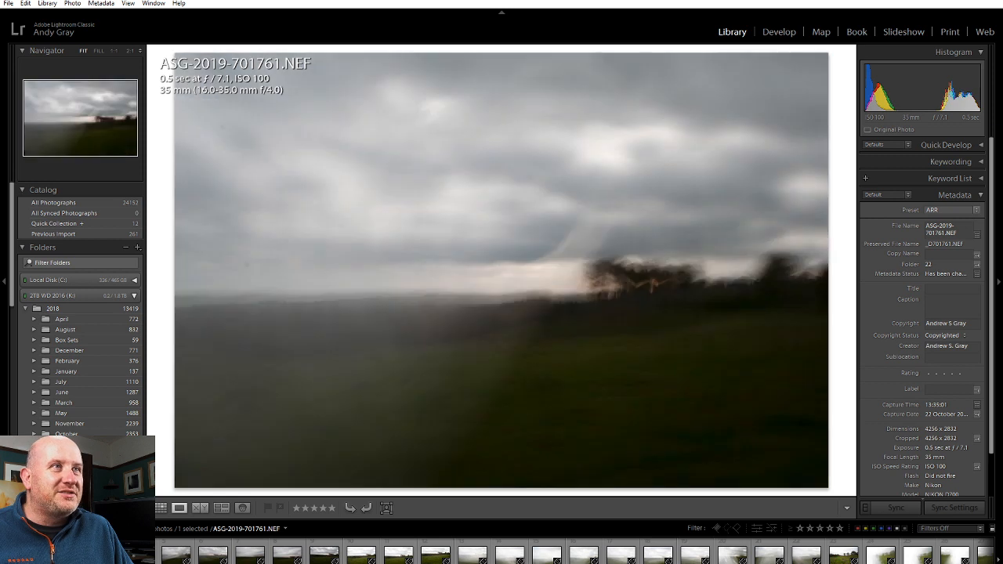
key("Right")
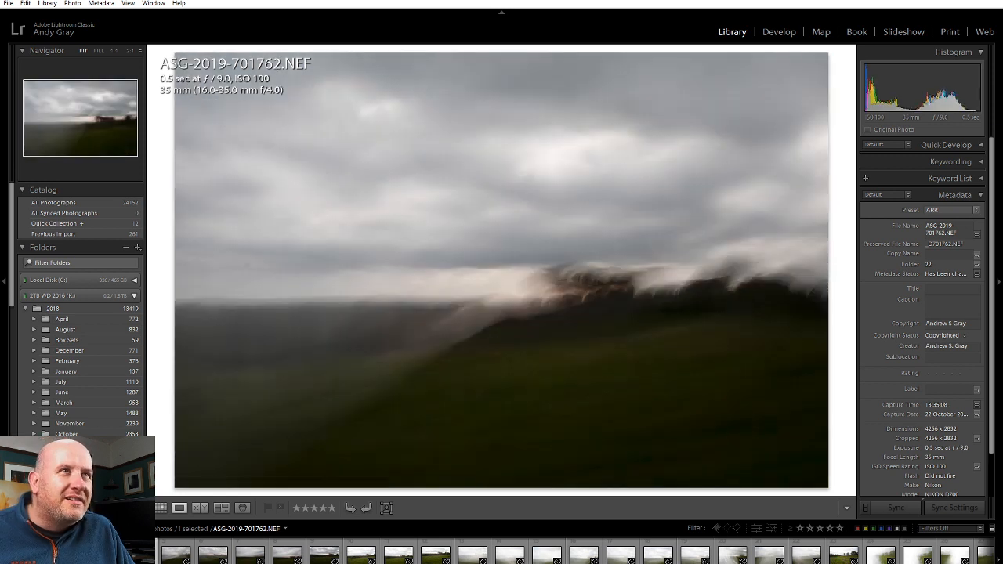
key("Right")
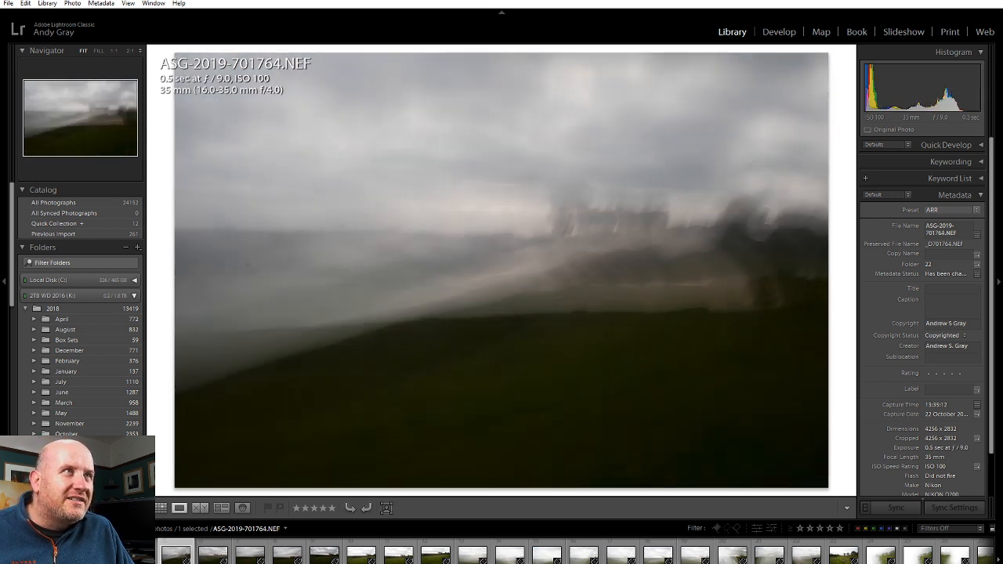
key("Right")
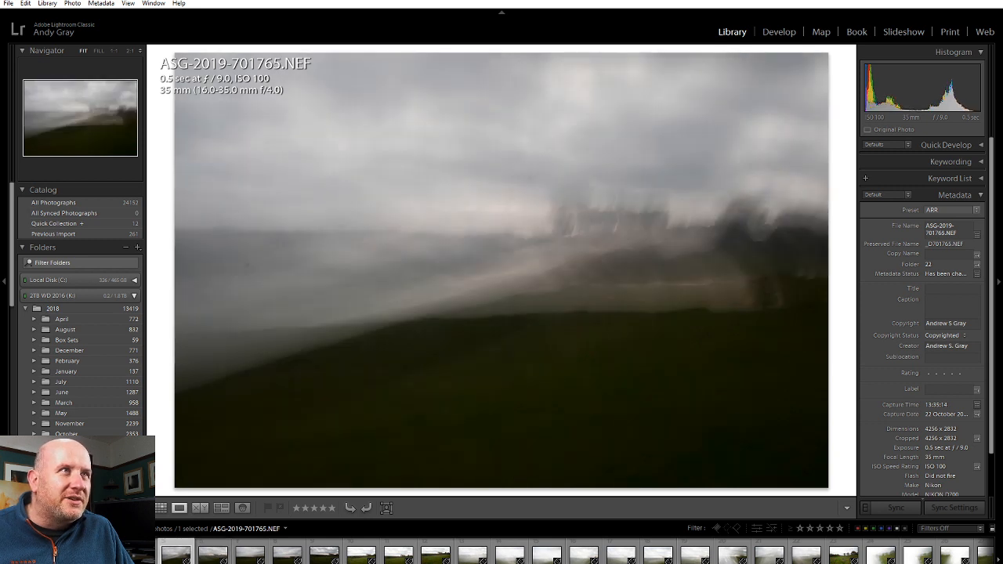
key("Right")
key("Right")
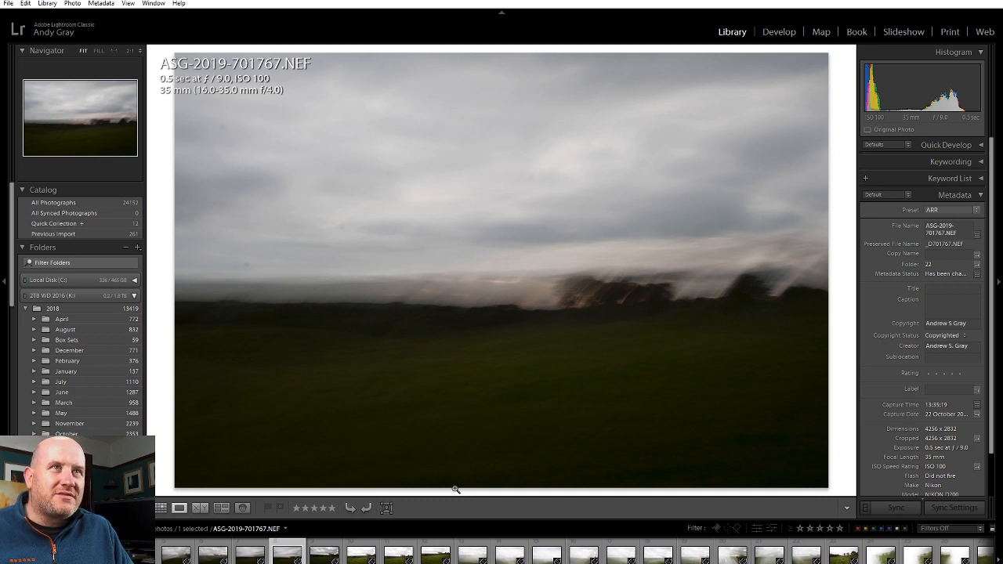
key("Right")
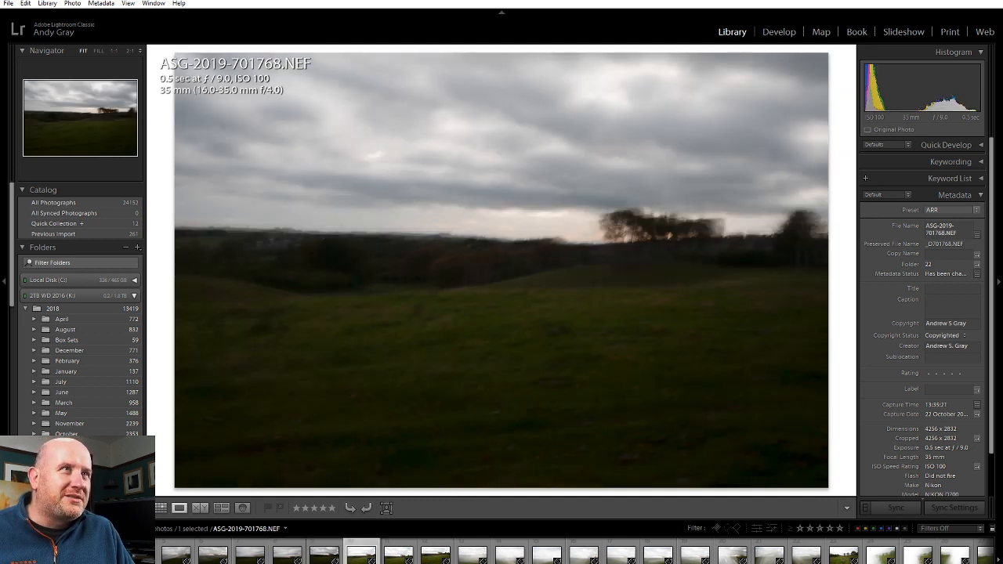
key("Right")
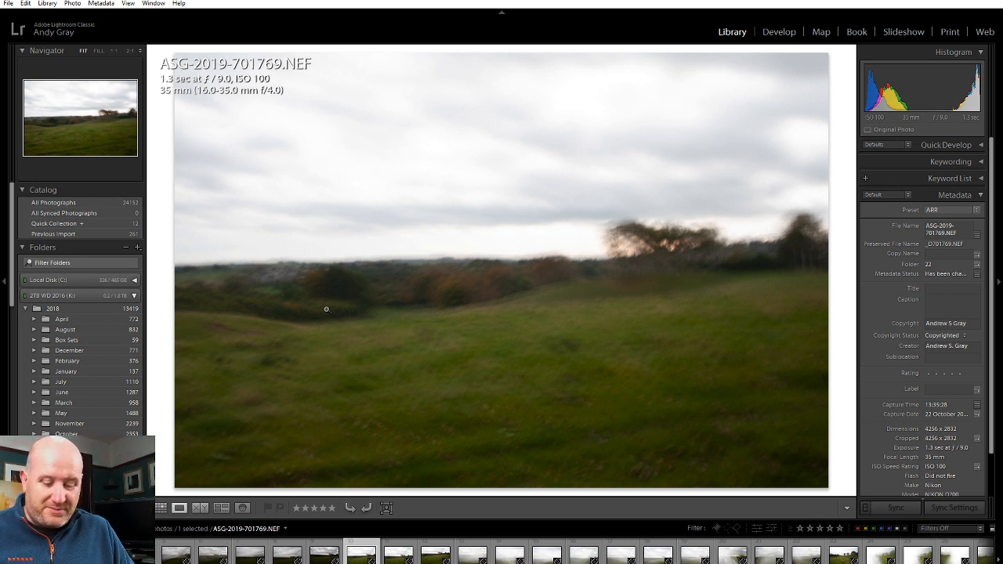
key("Right")
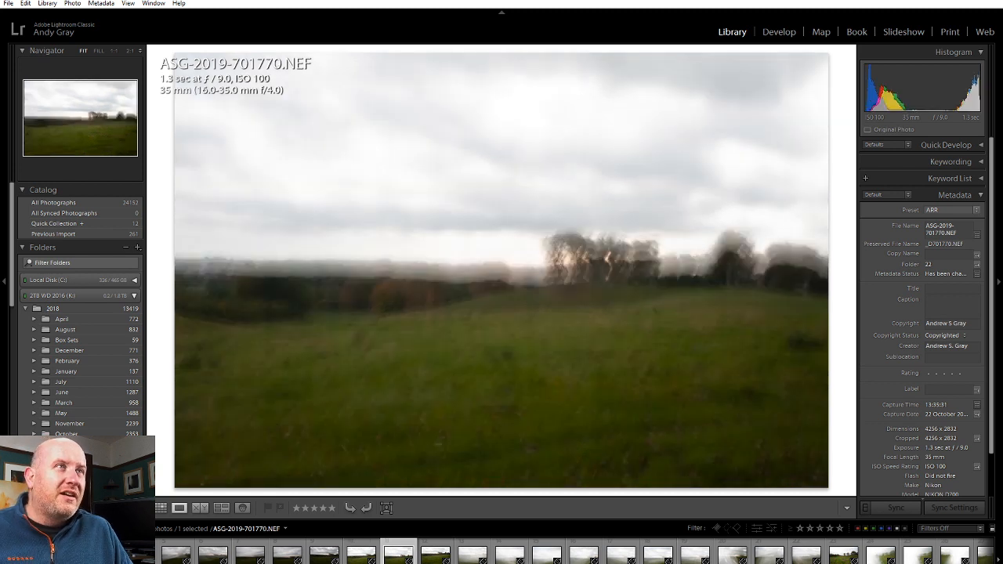
key("Right")
key("Right")
key("Right")
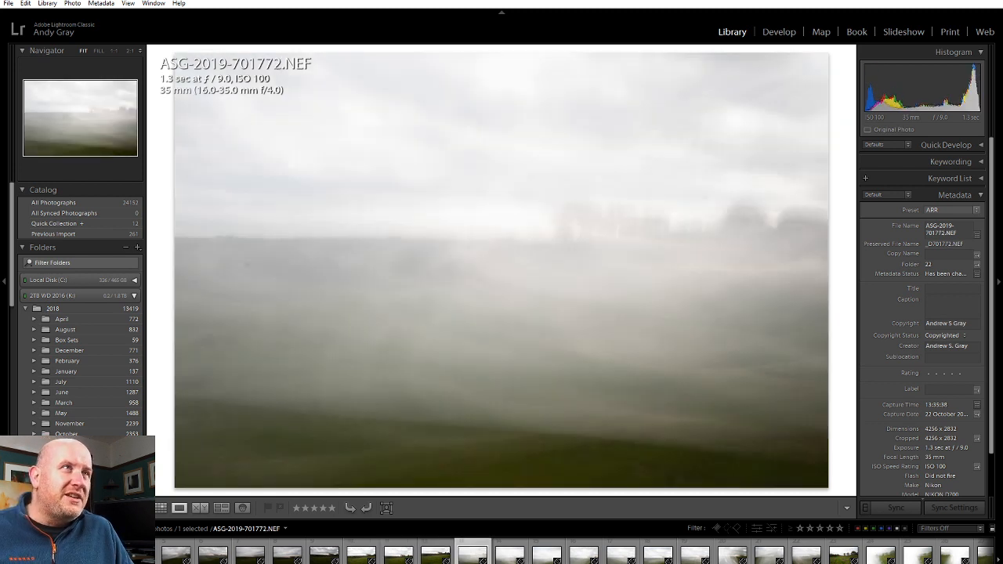
key("Right")
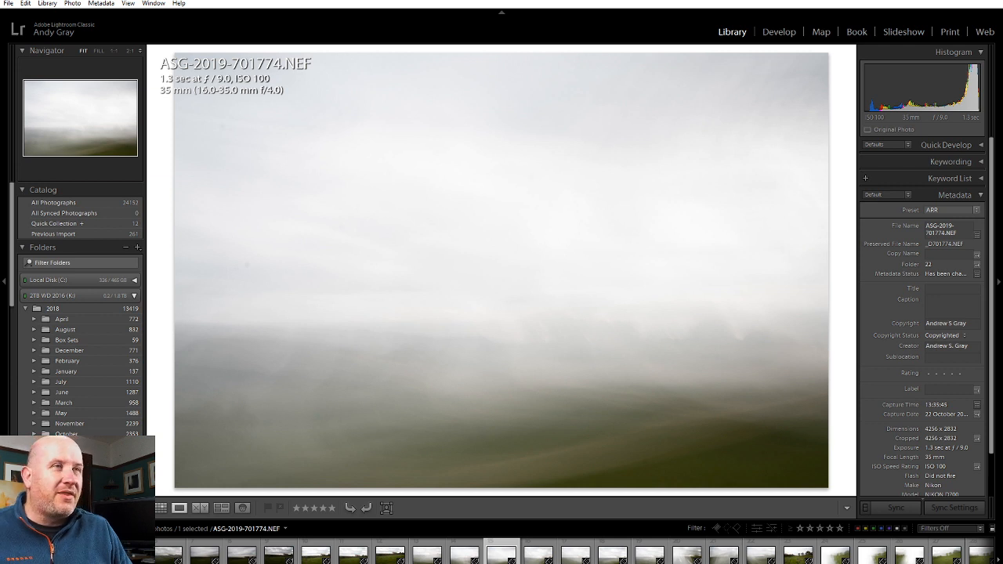
key("Right")
key("Right")
key("Right")
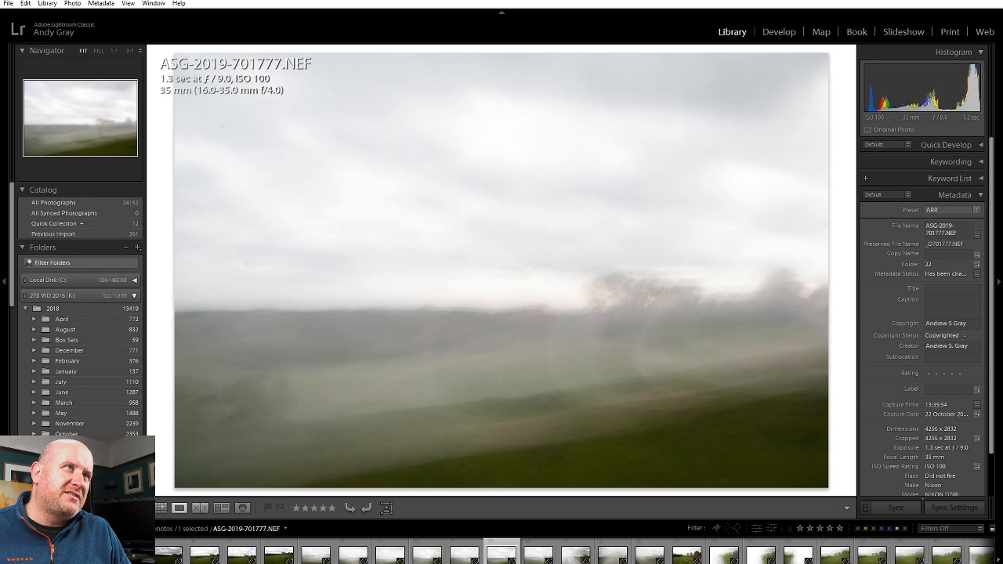
key("Left")
key("Right")
key("Right")
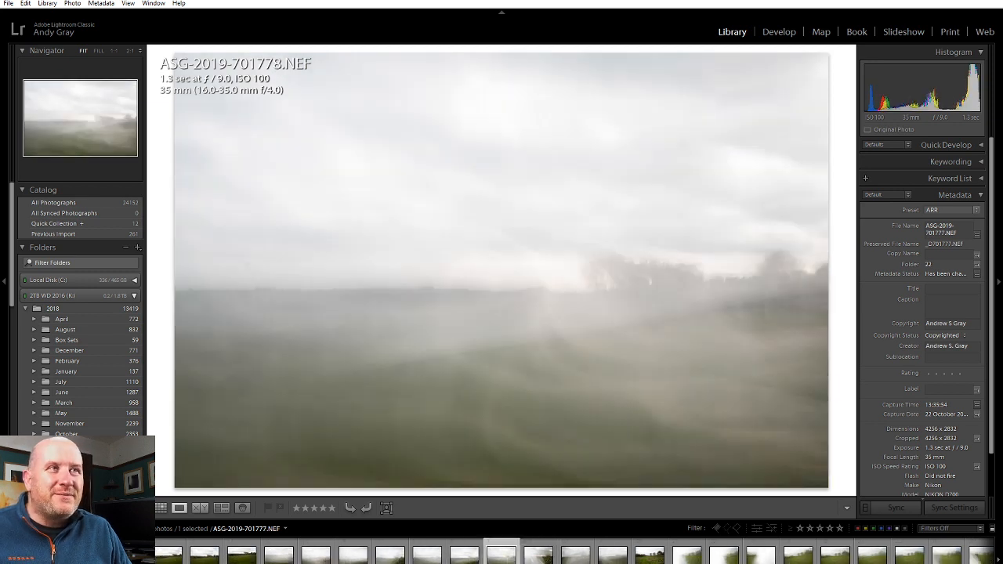
key("Right")
key("Left")
key("Right")
key("Right")
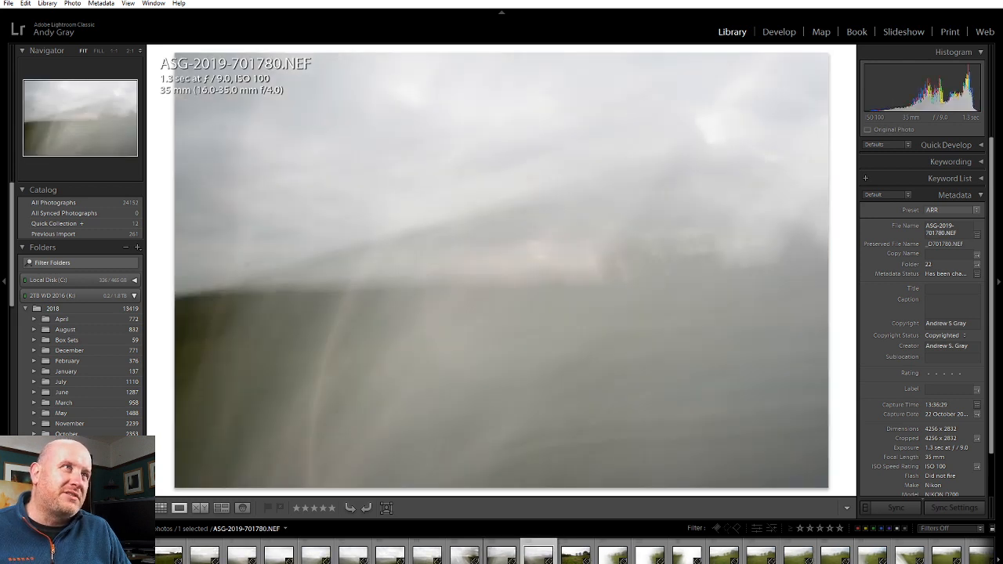
key("Right")
key("Right")
key("Left")
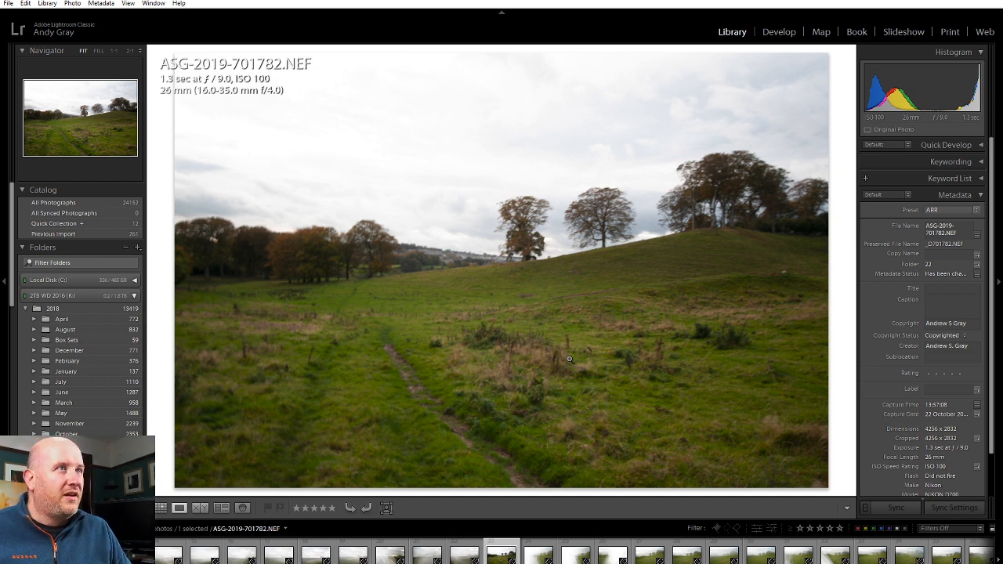
key("Right")
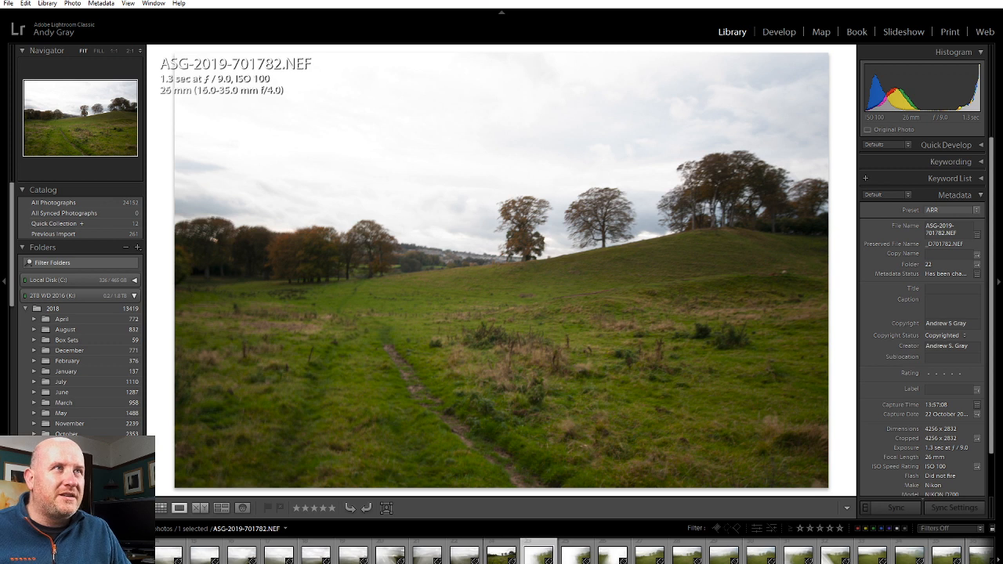
key("Right")
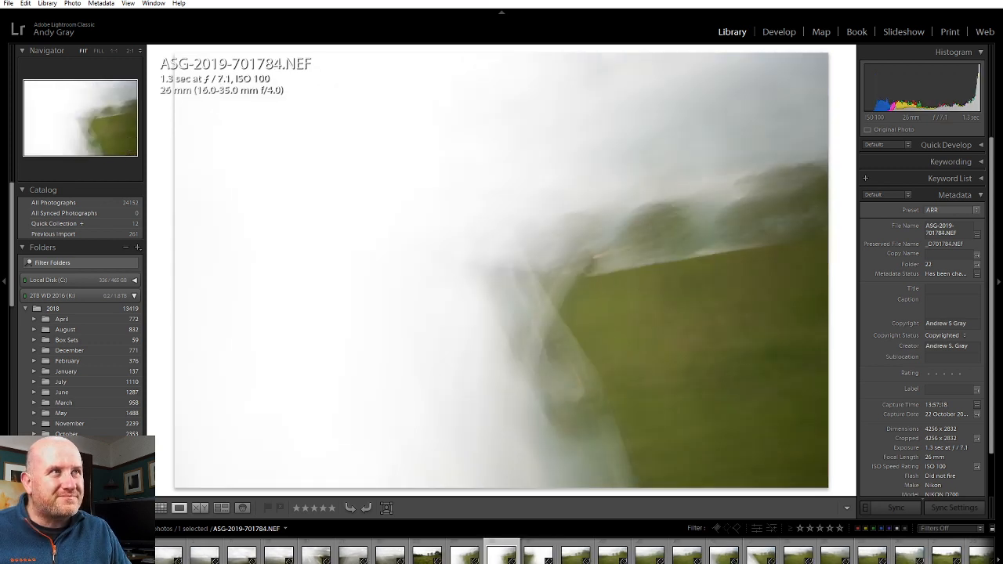
key("Left")
key("Left")
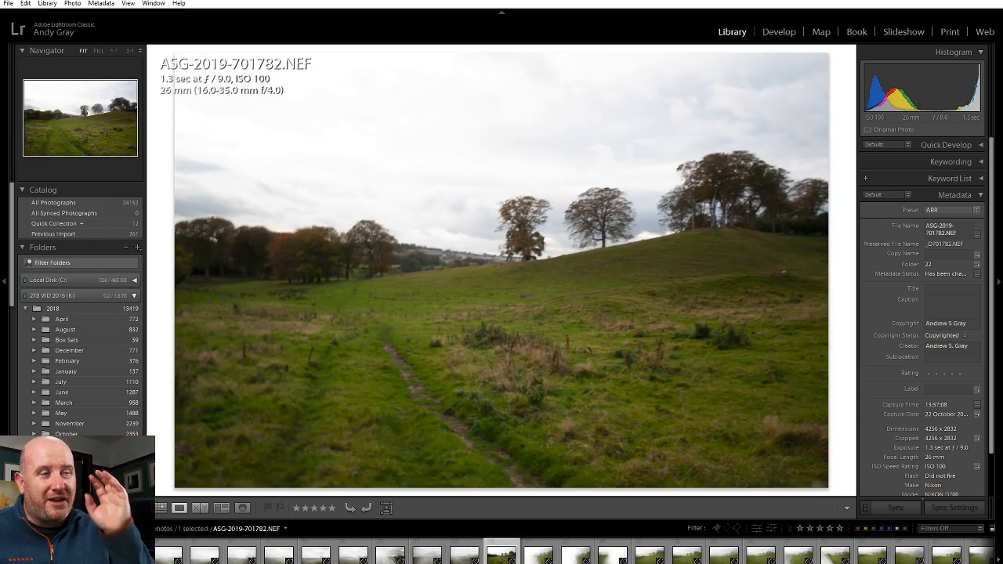
key("Right")
key("Right")
key("Right")
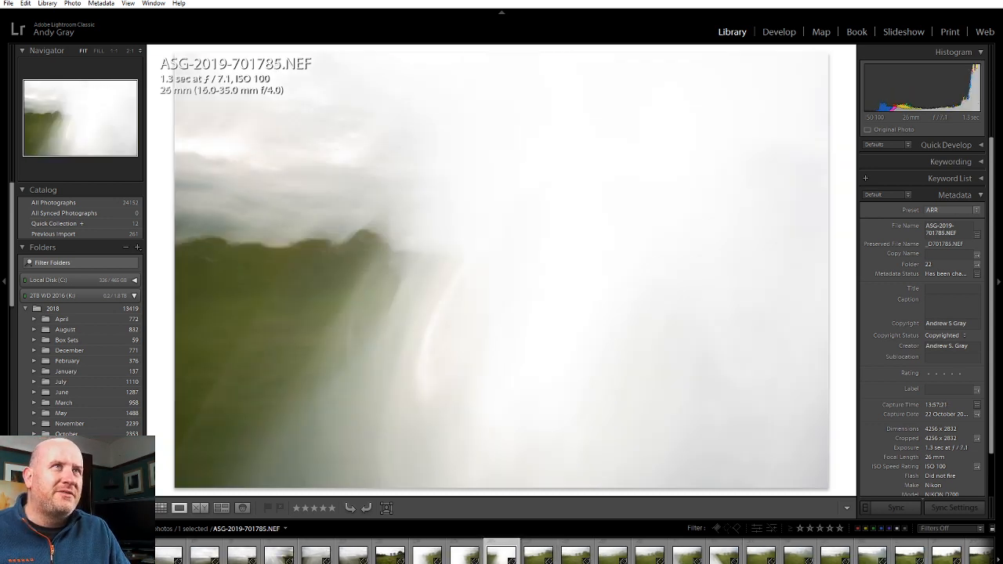
key("Right")
key("Right")
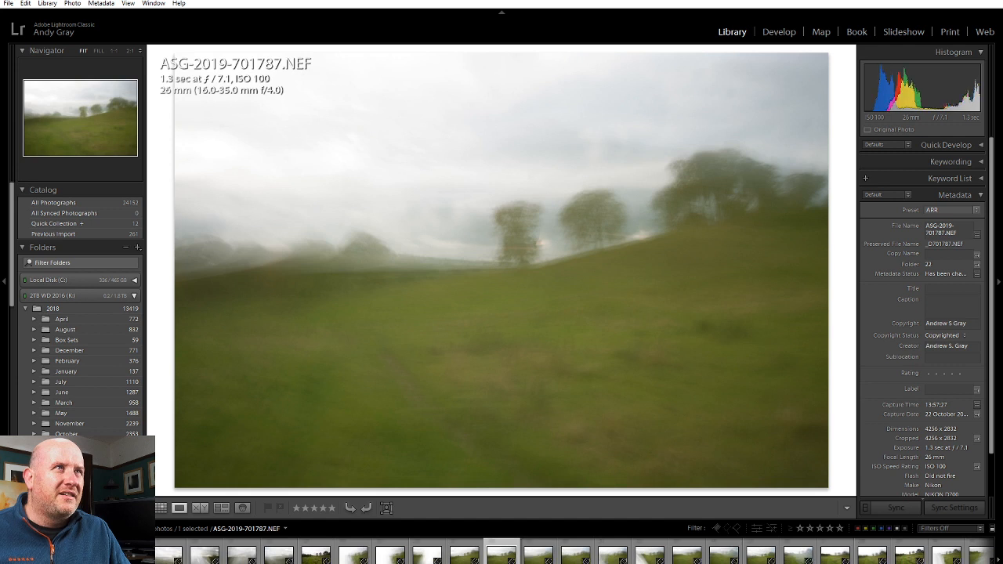
key("Right")
key("Right")
key("Right")
key("Right")
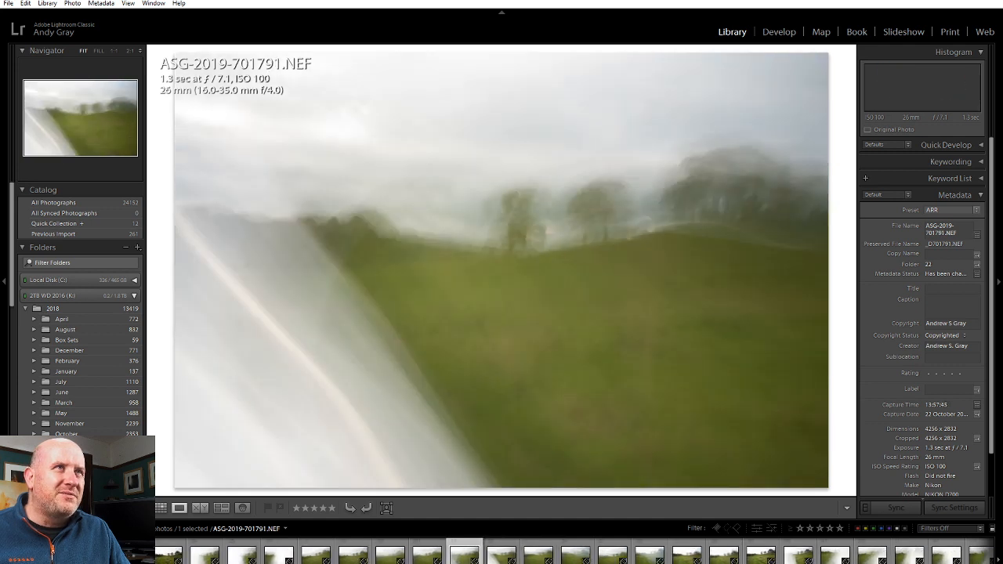
key("Left")
key("Left")
key("Left")
key("Left")
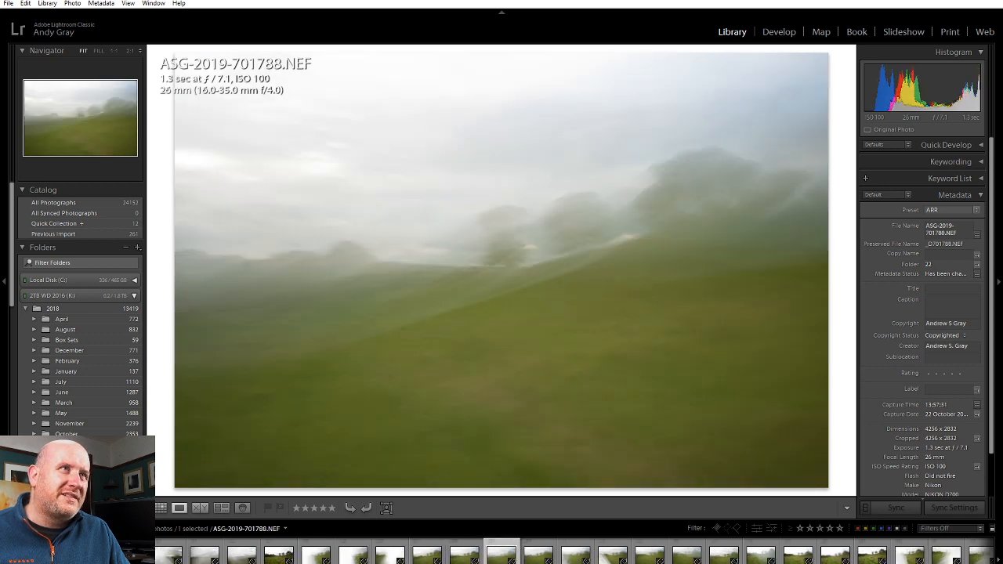
key("1")
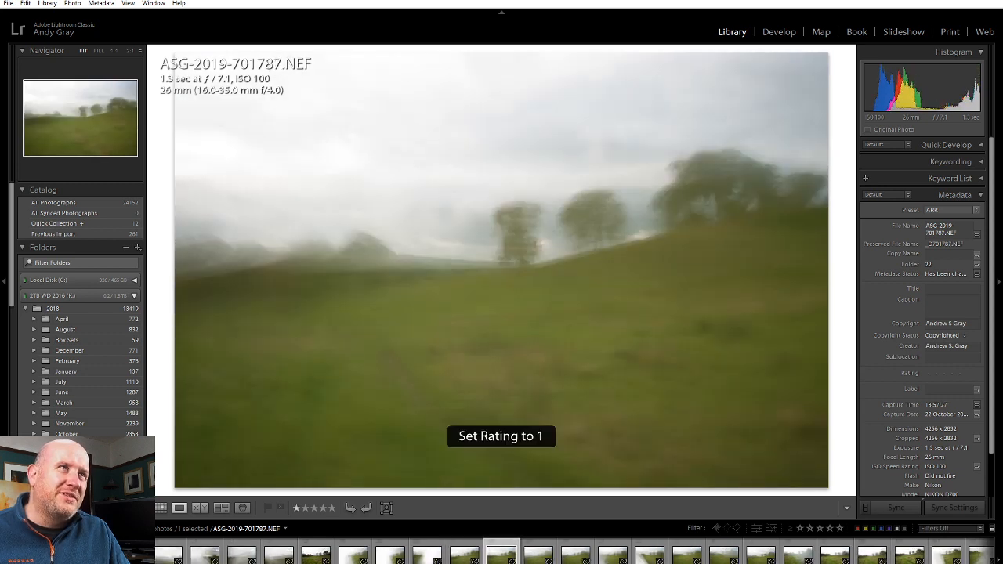
key("Right")
key("1")
key("Right")
key("Right")
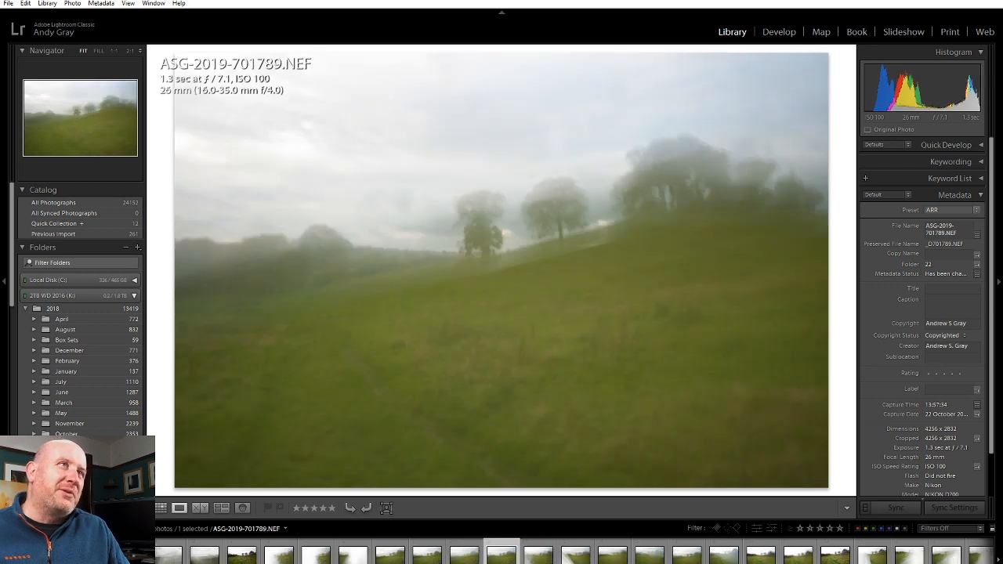
key("Right")
key("Right")
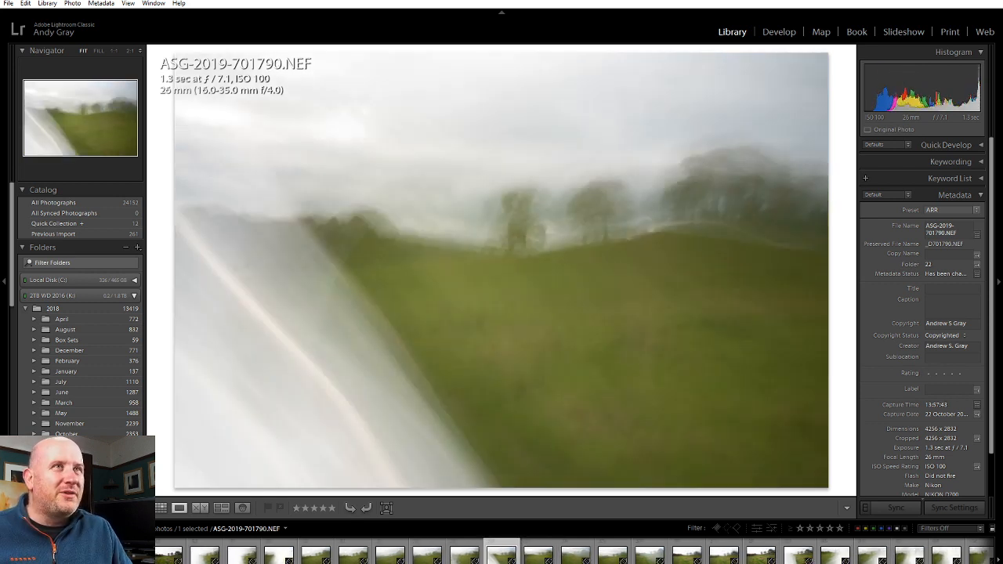
key("Right")
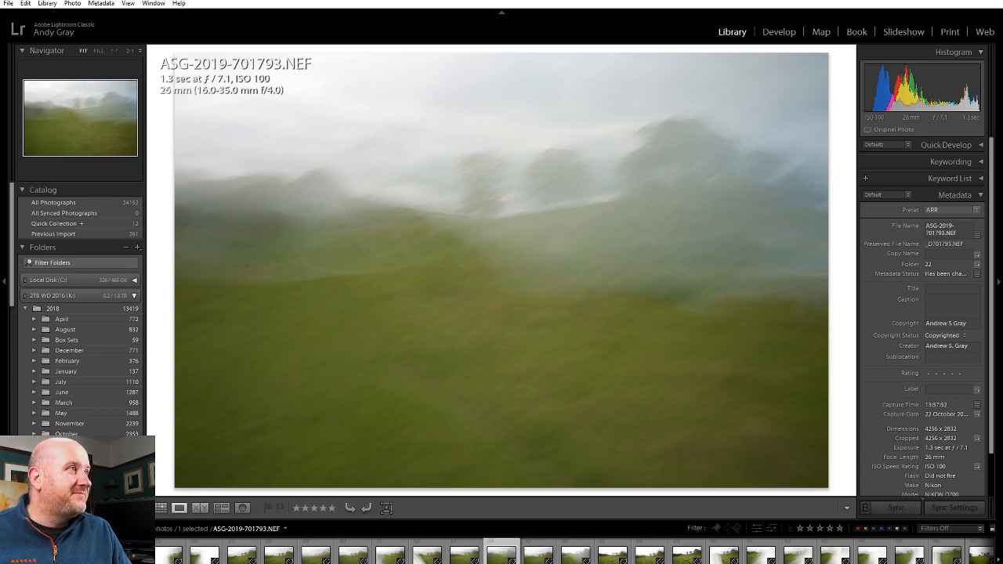
key("Right")
key("Right")
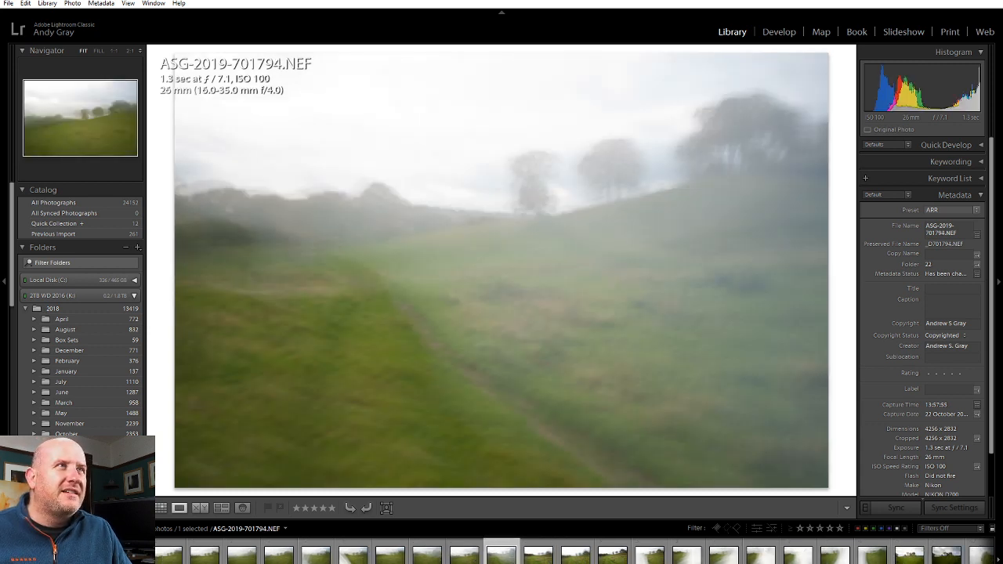
key("Right")
key("Right")
key("Right")
key("Right")
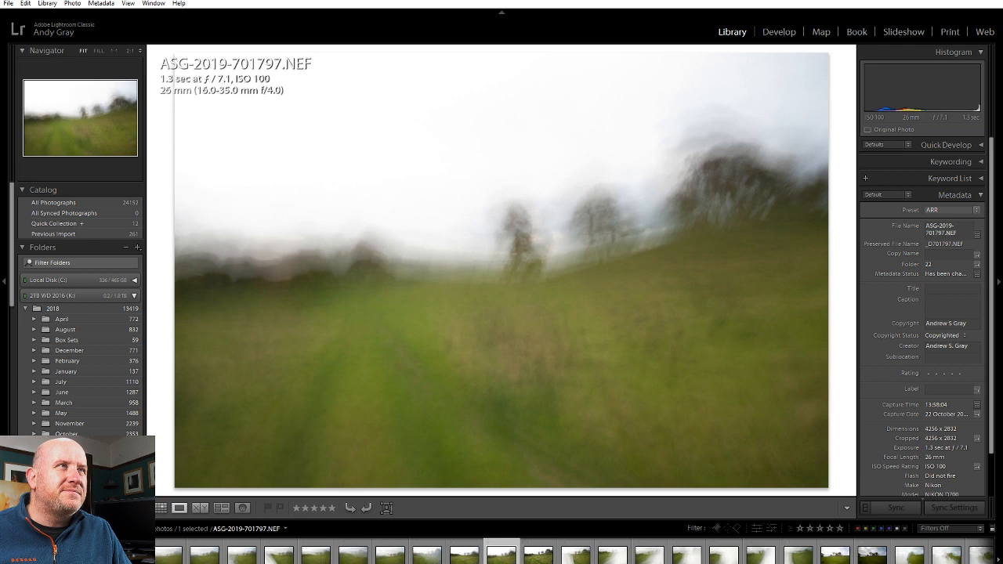
key("Right")
key("Right")
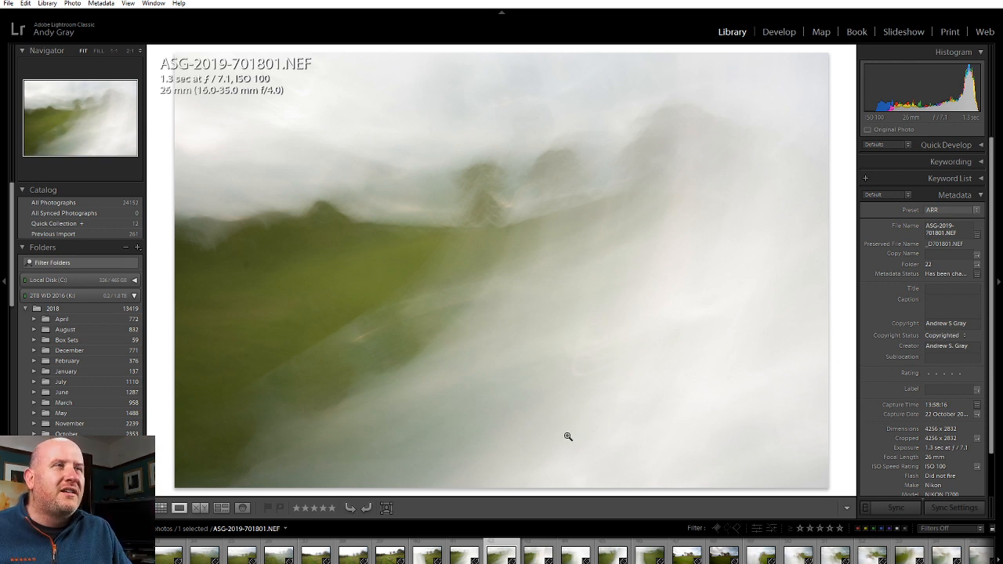
key("1")
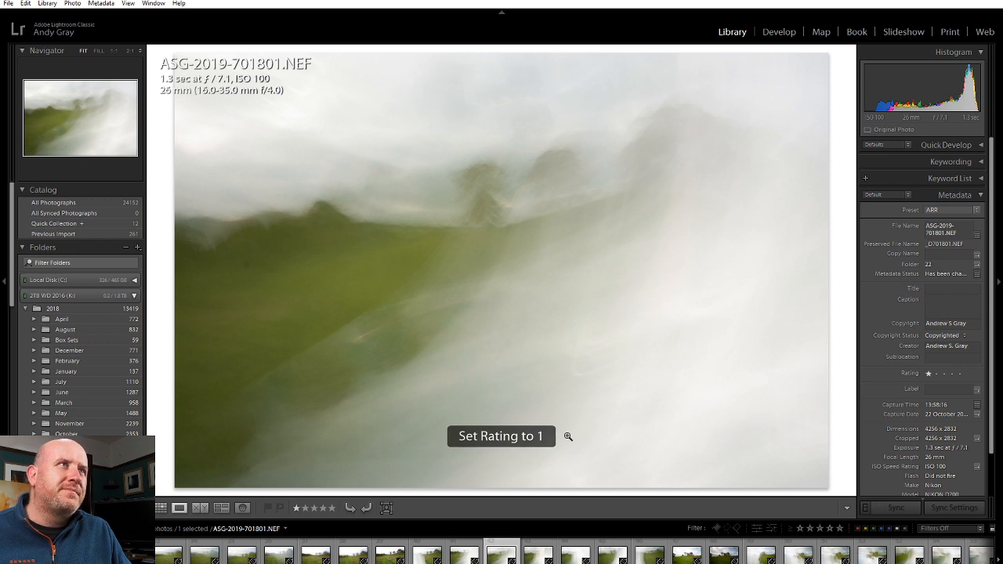
key("Right")
key("Right")
key("Right")
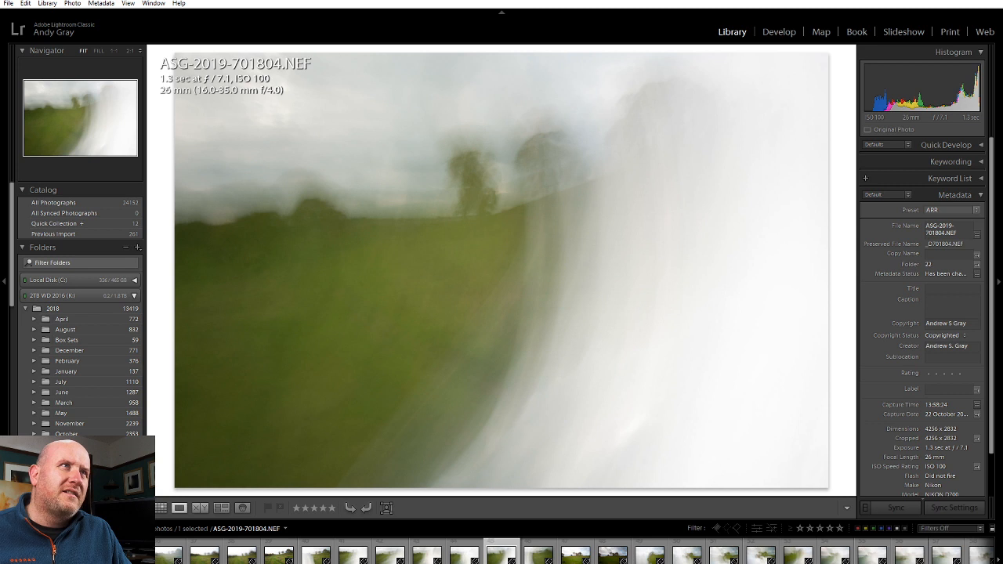
key("1")
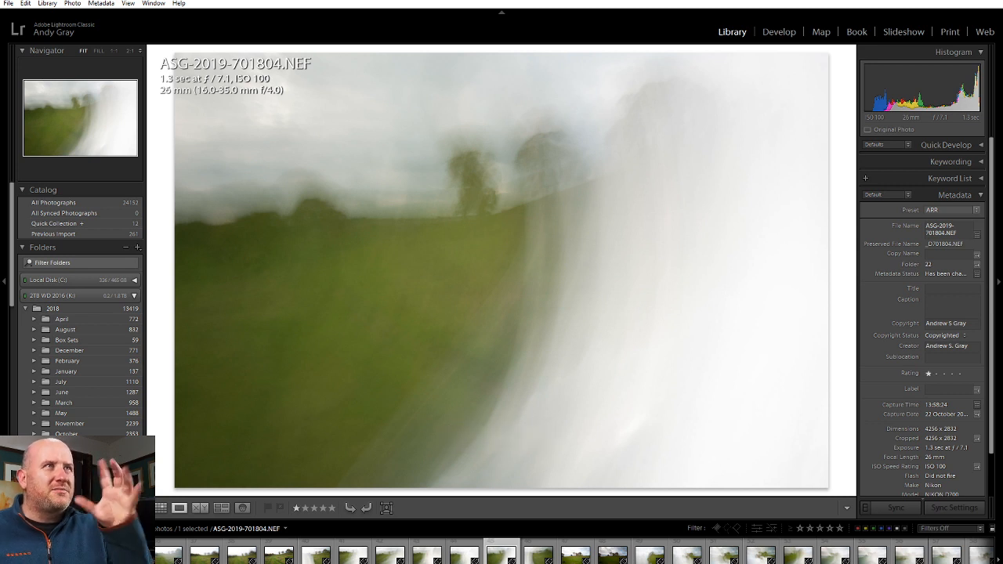
left_click(548, 114)
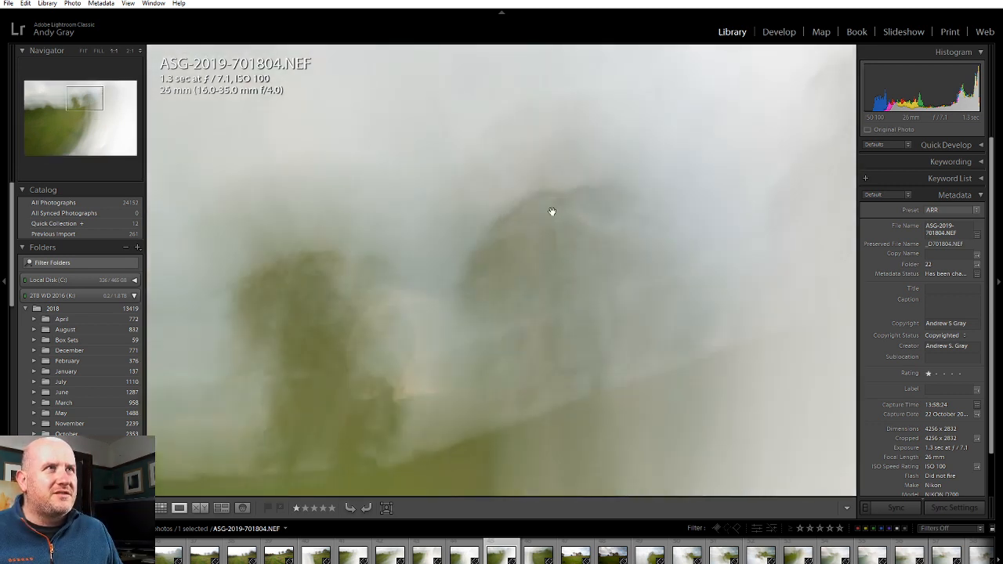
left_click_drag(512, 277, 548, 220)
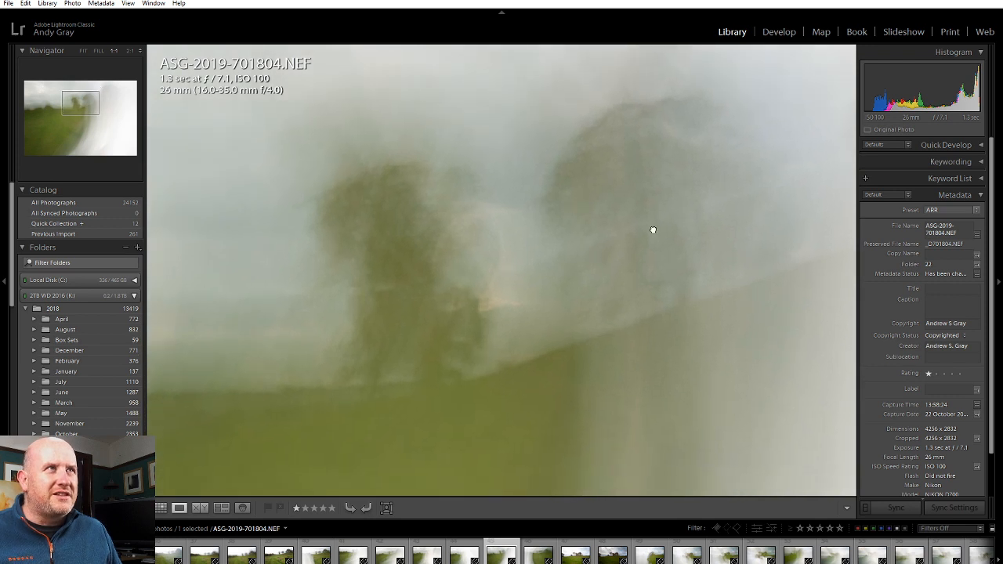
left_click_drag(652, 229, 403, 267)
left_click(489, 263)
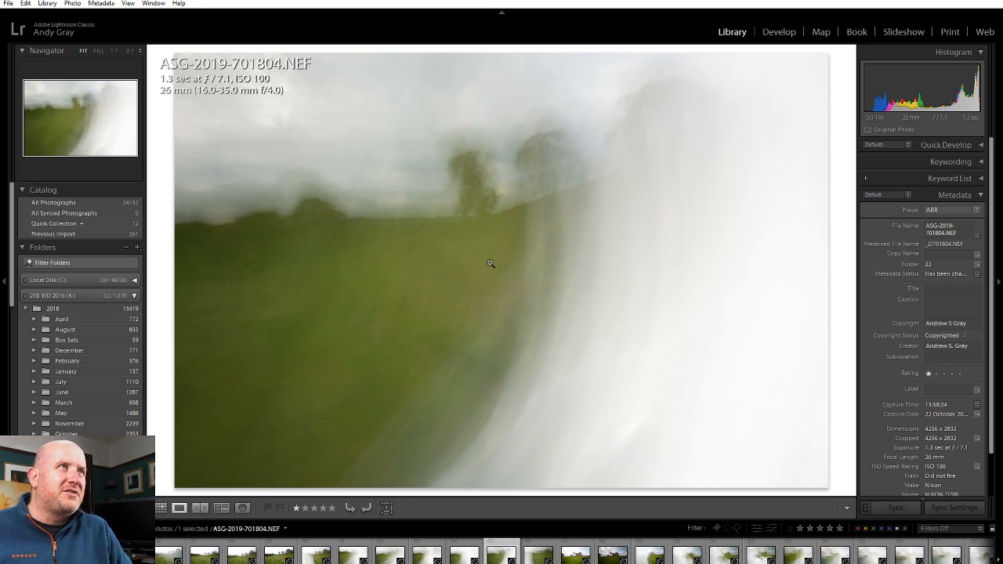
key("Right")
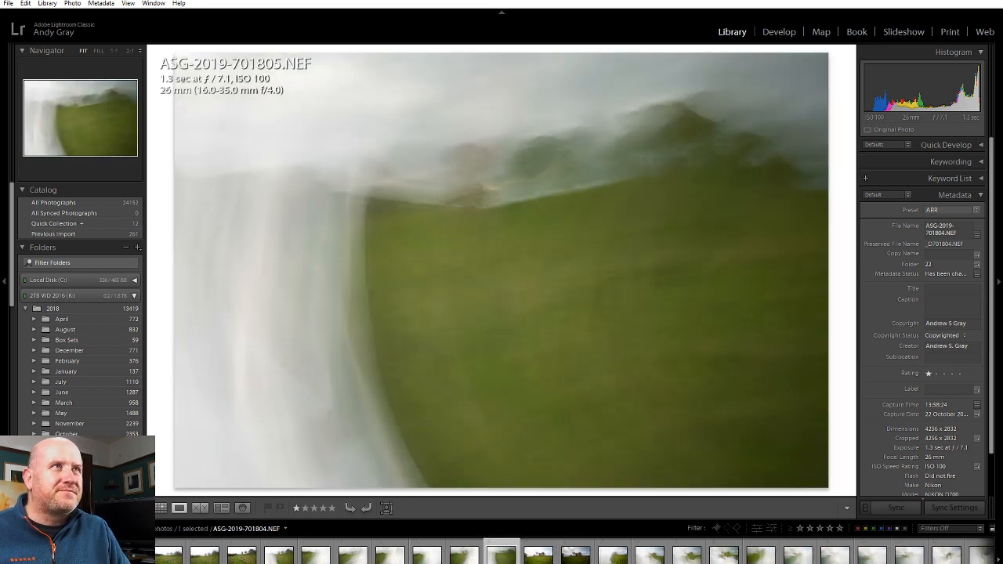
key("Right")
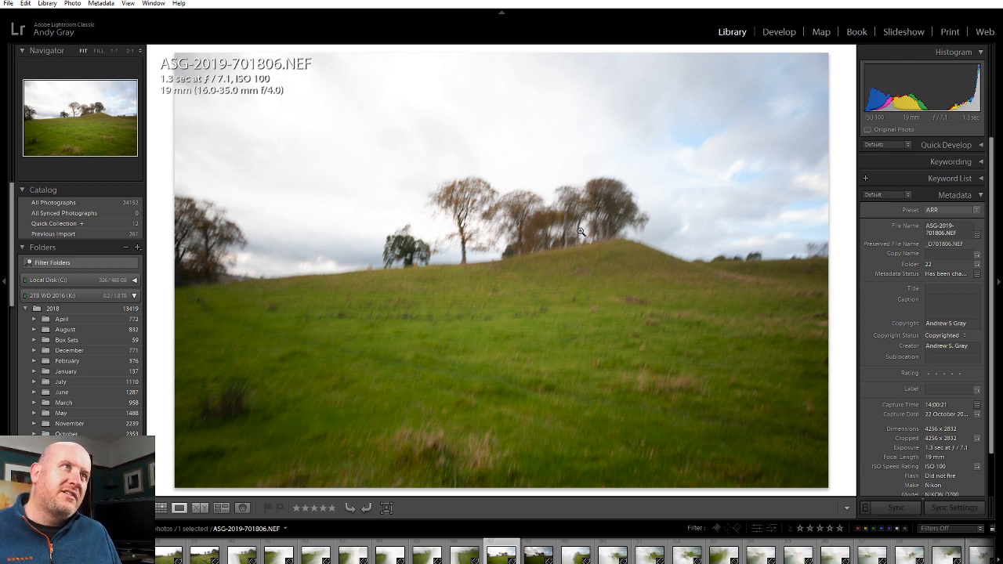
key("Right")
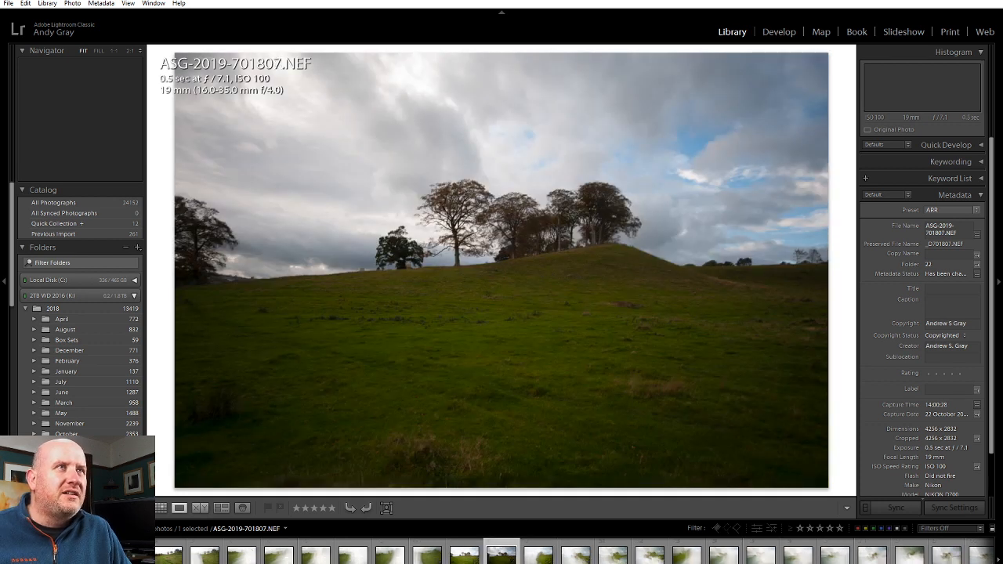
key("Right")
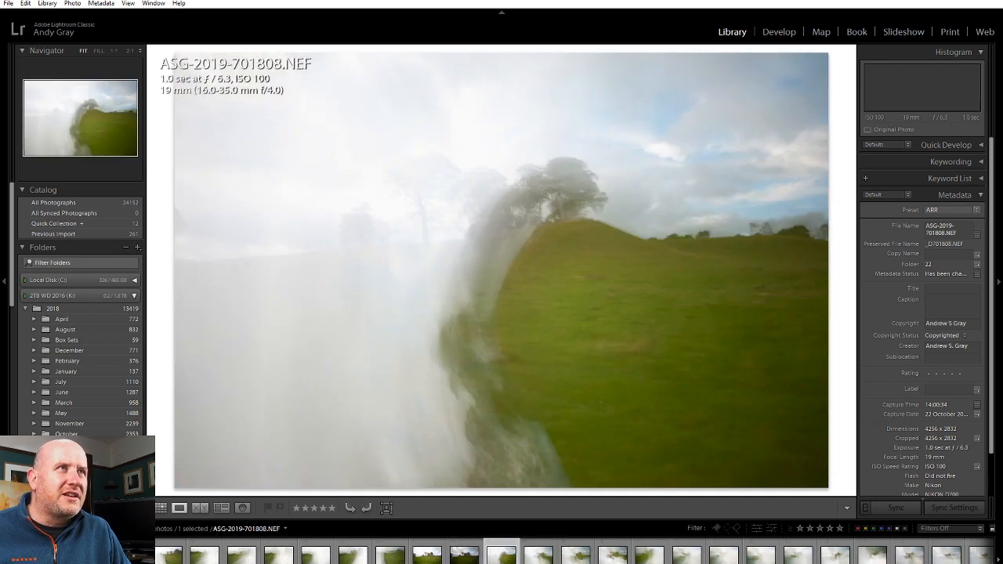
key("Left")
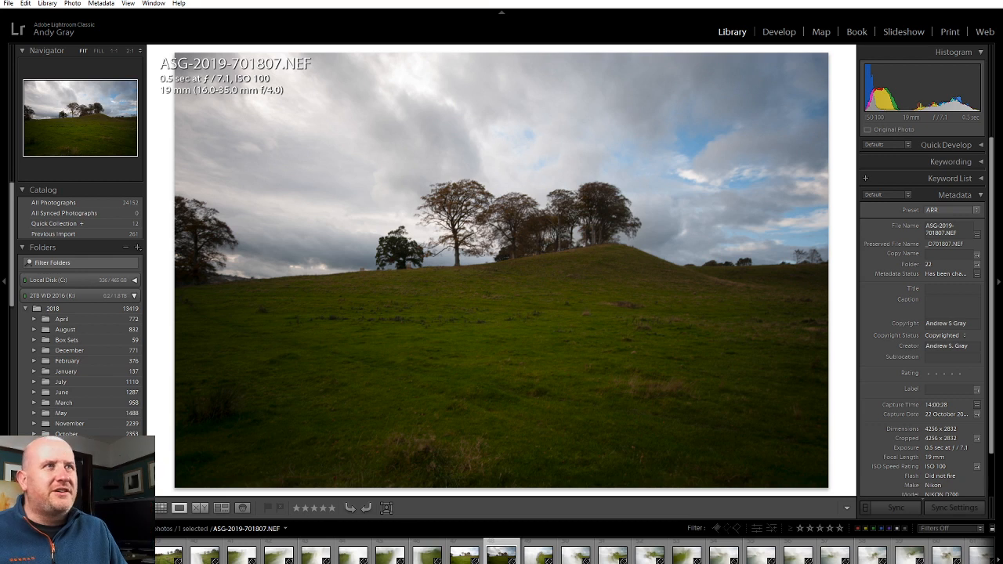
key("Right")
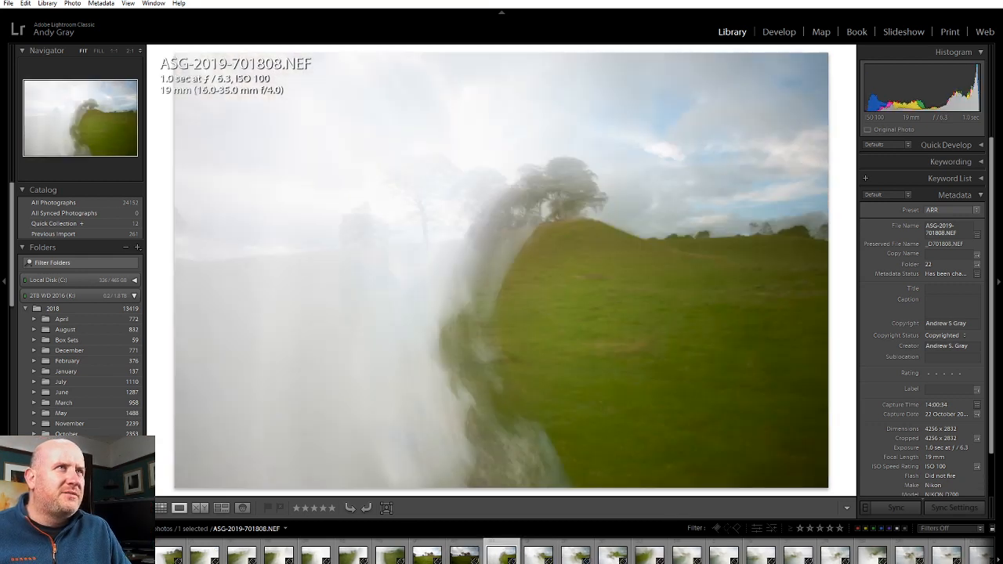
key("Right")
key("Right")
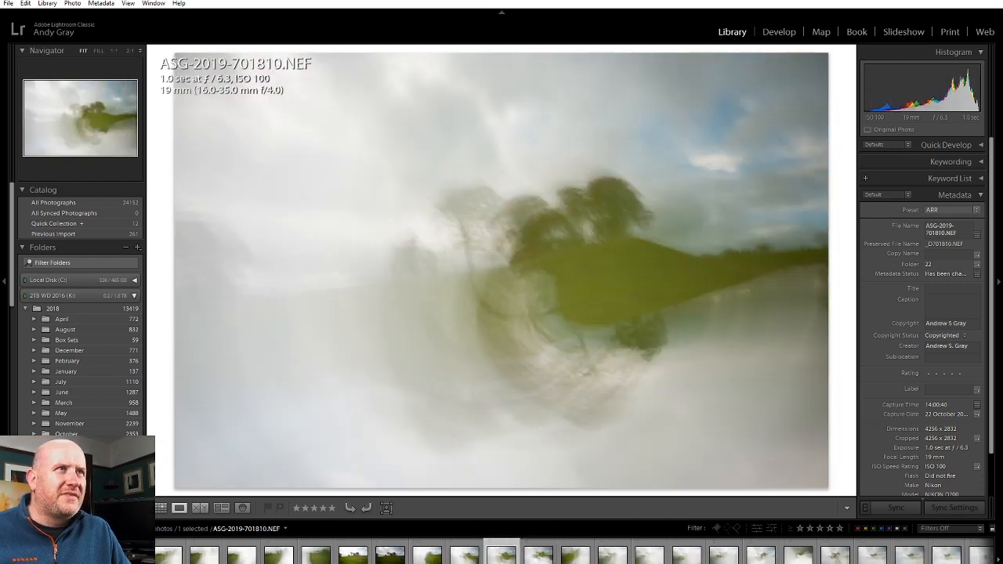
key("Right")
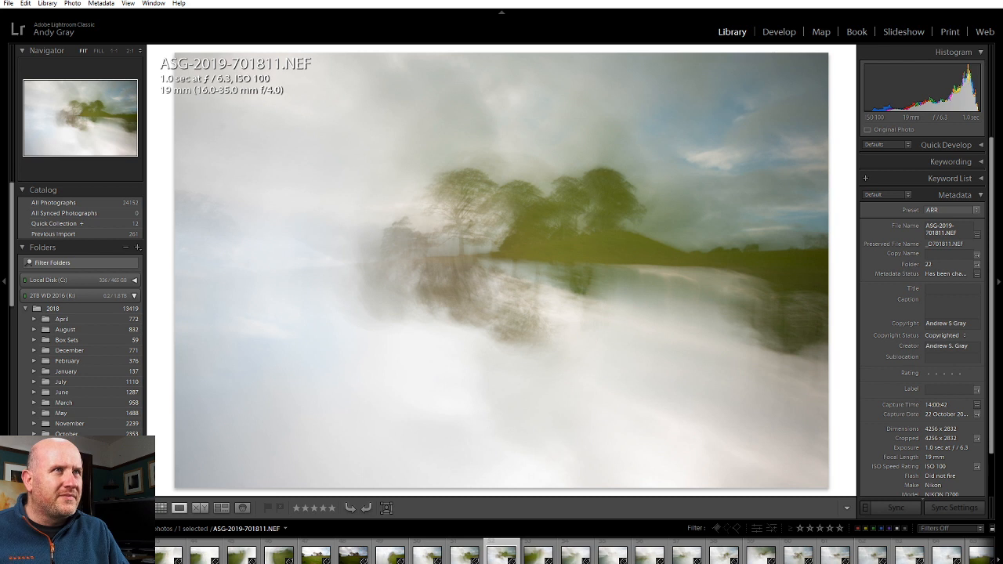
key("Right")
key("Right")
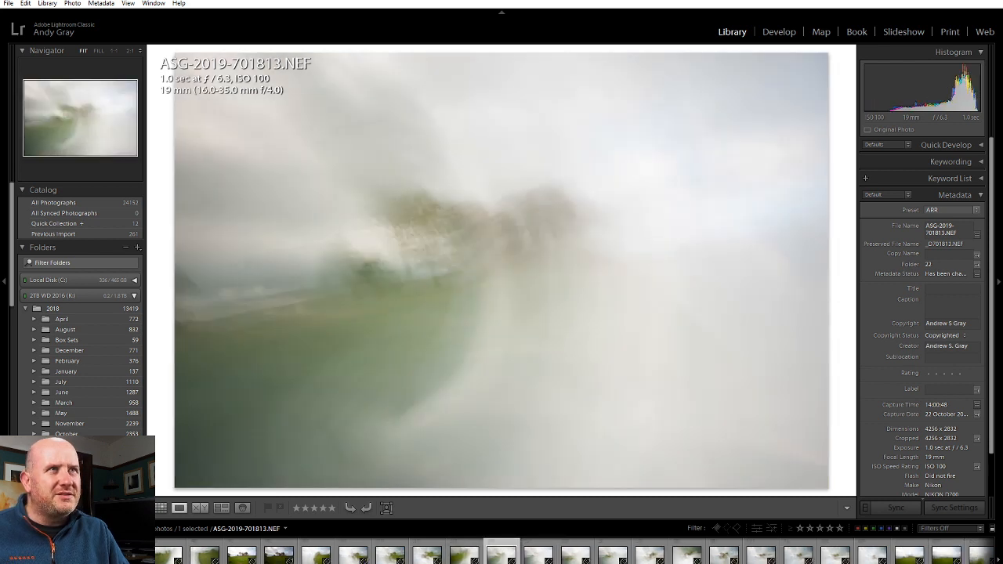
key("Right")
key("1")
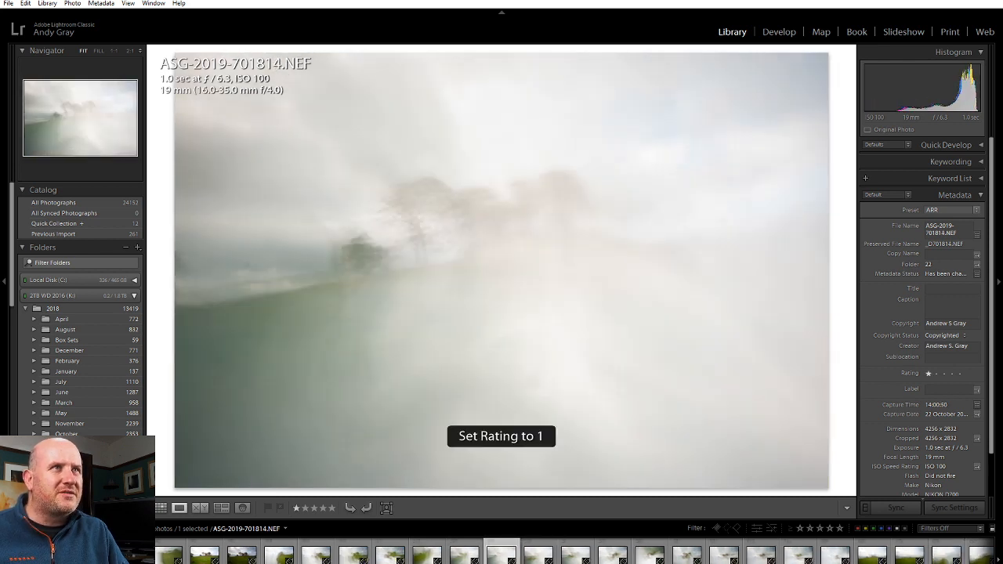
key("Right")
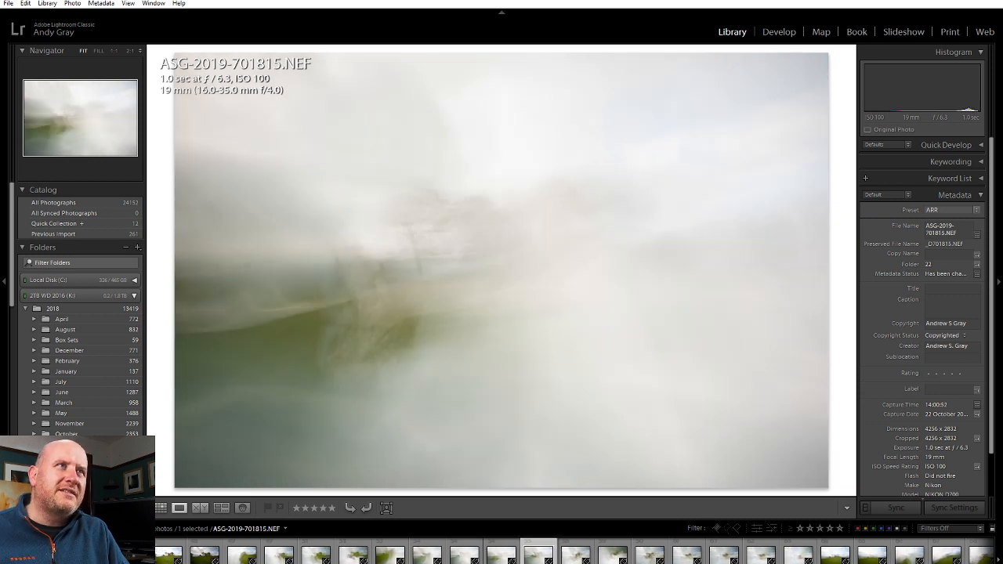
key("Right")
key("Left")
key("1")
key("Right")
key("Right")
key("Right")
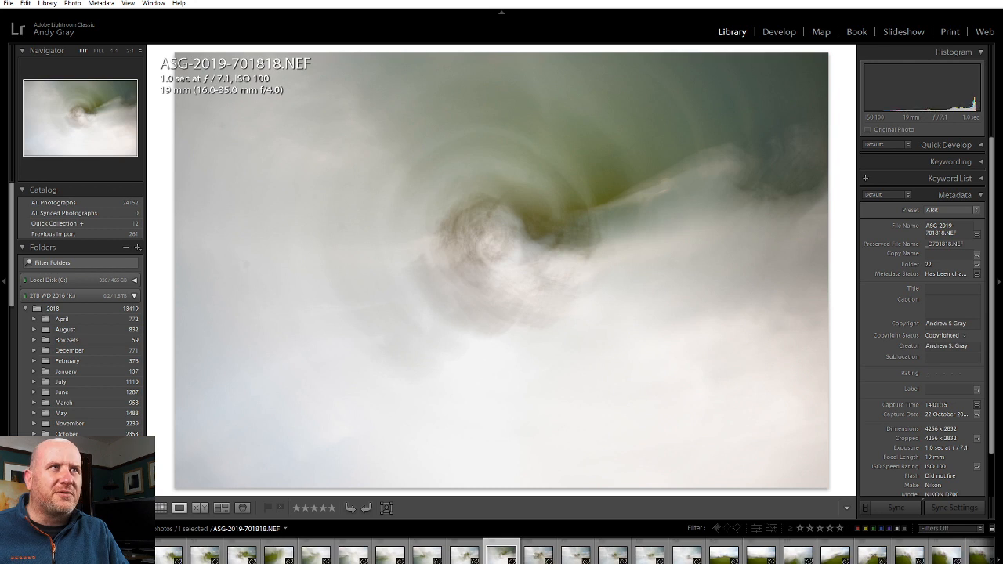
key("Right")
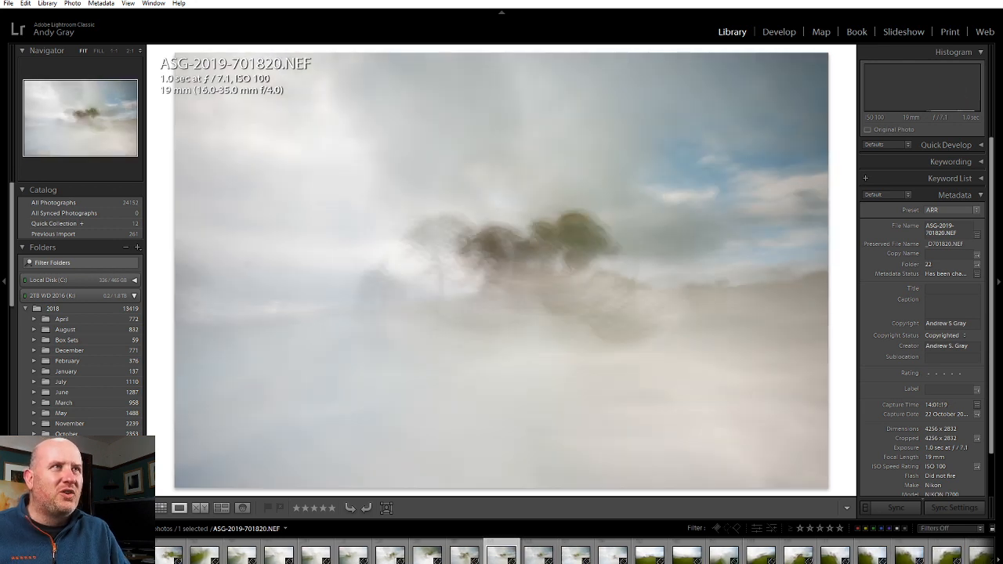
key("1")
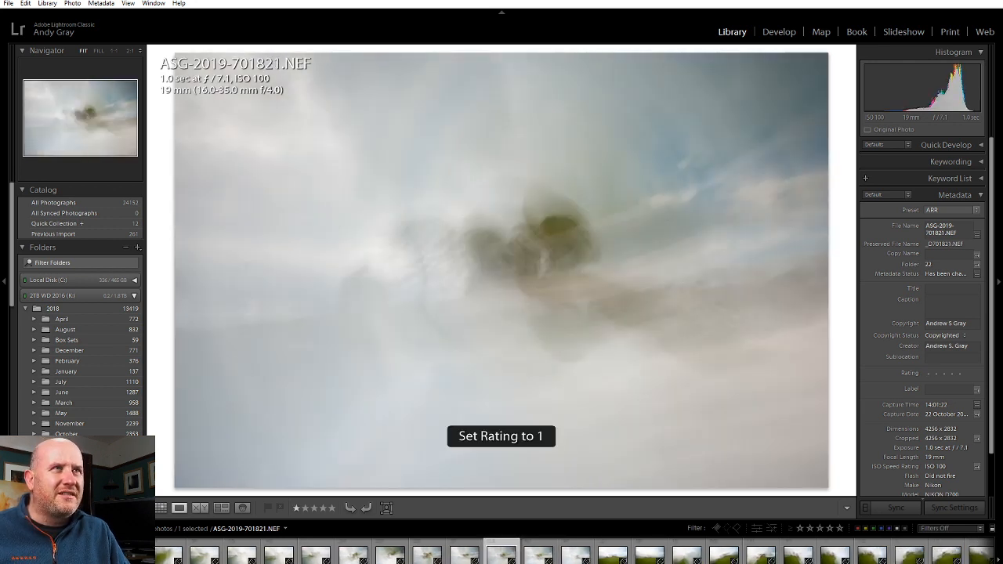
key("Right")
key("Left")
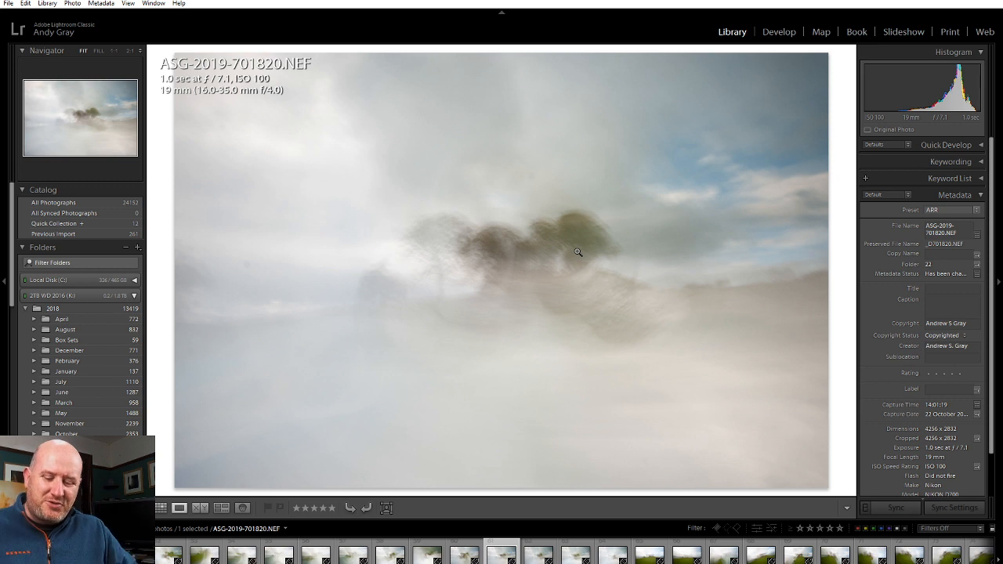
key("Right")
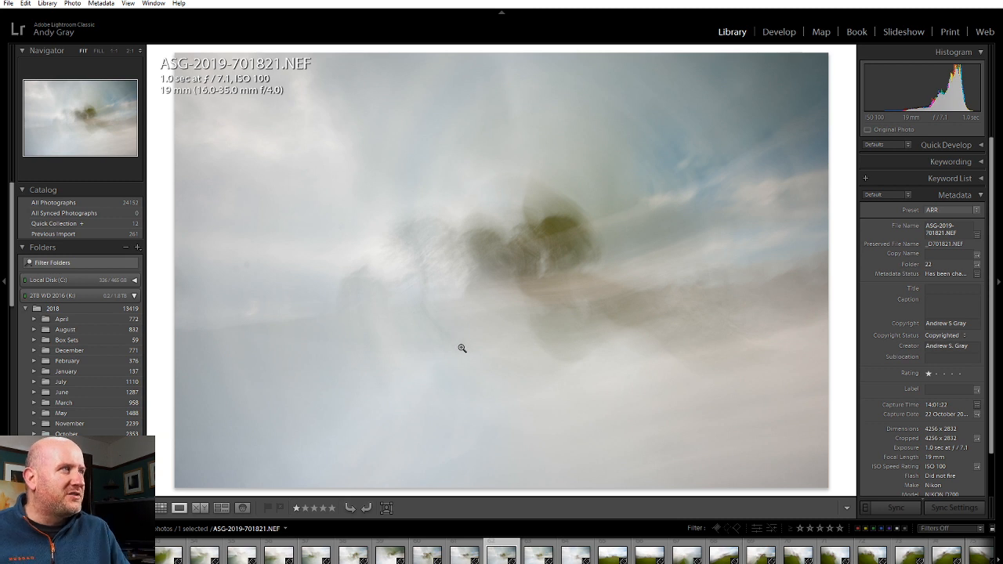
key("Right")
key("Right")
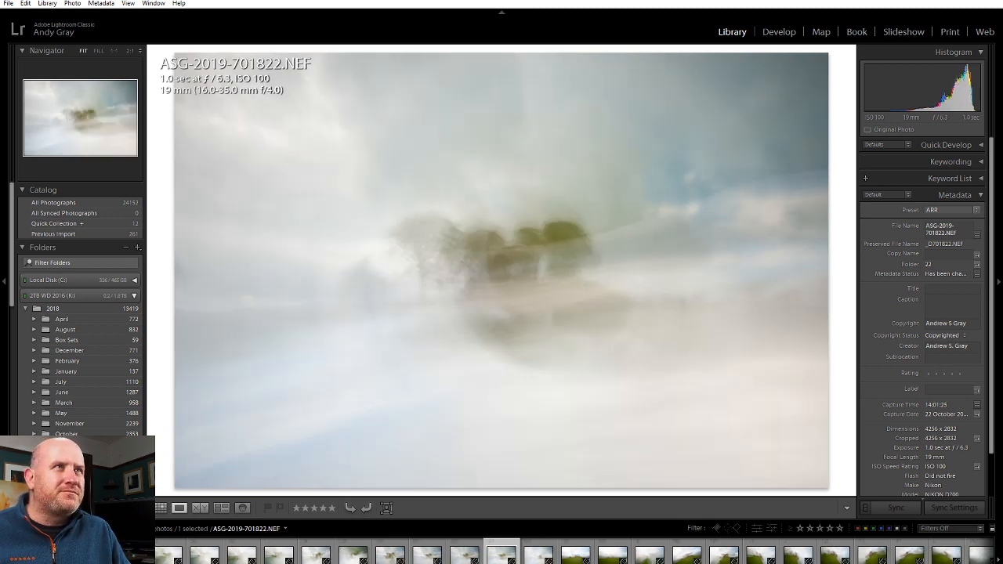
key("Left")
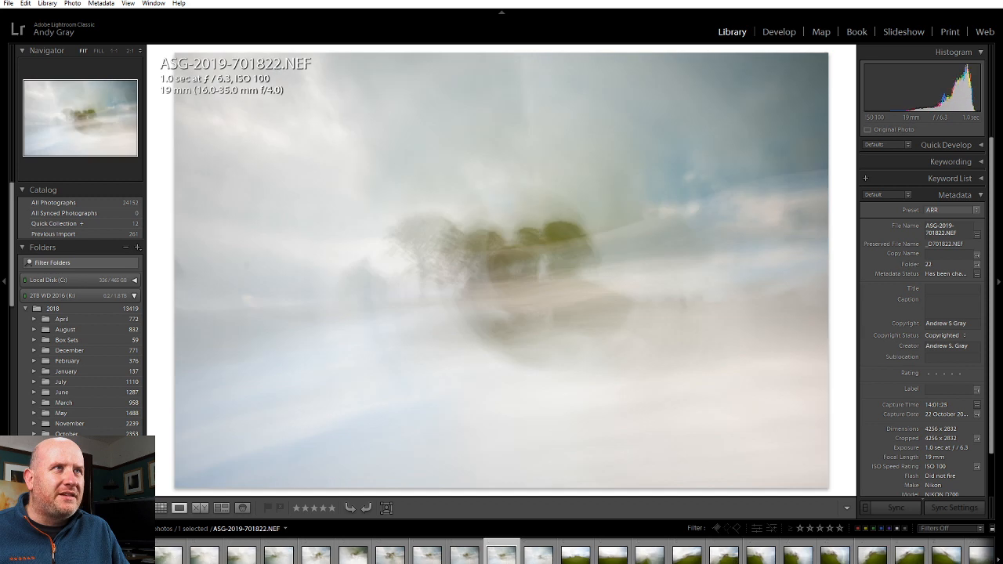
key("1")
key("Right")
key("1")
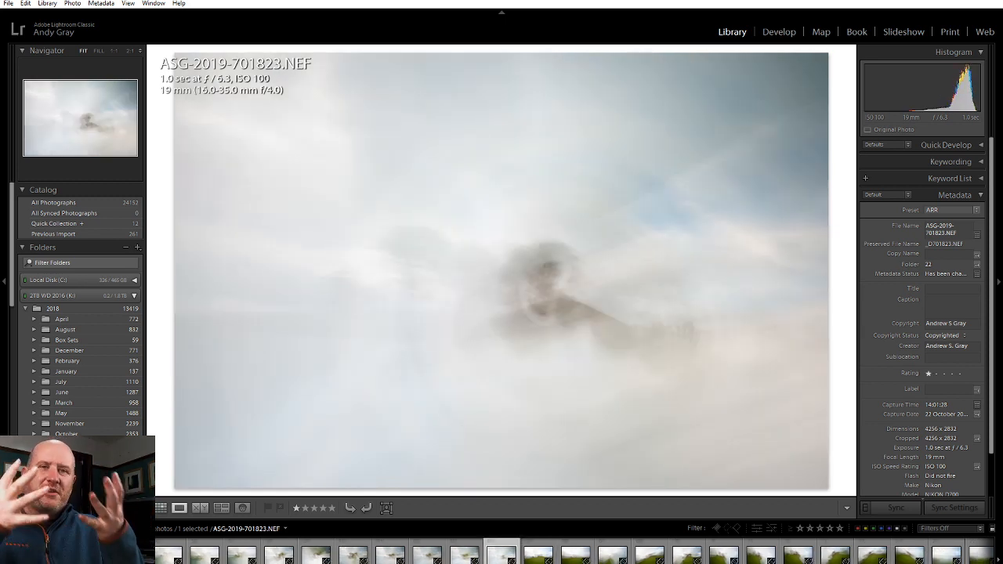
key("Right")
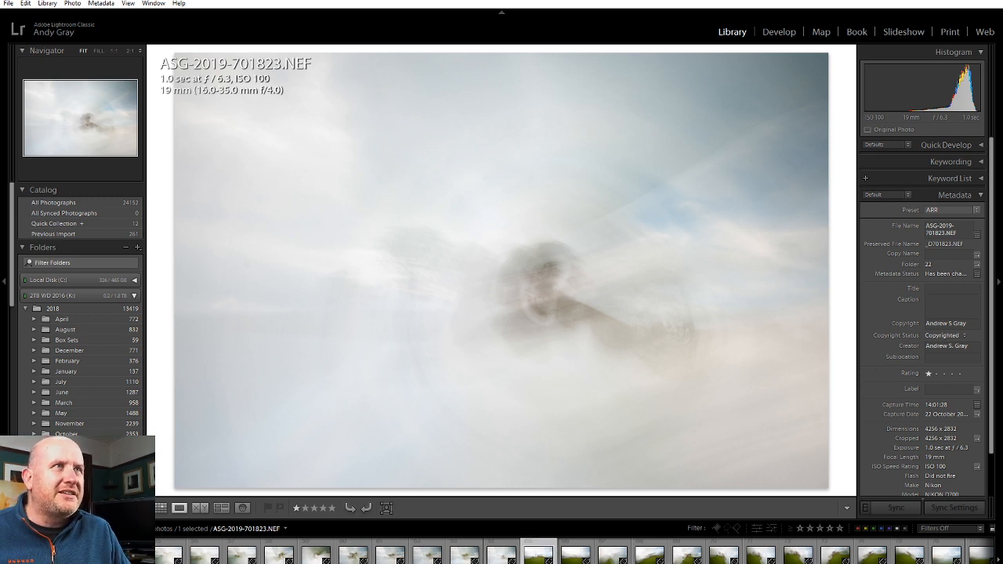
key("Right")
key("Right")
key("Right")
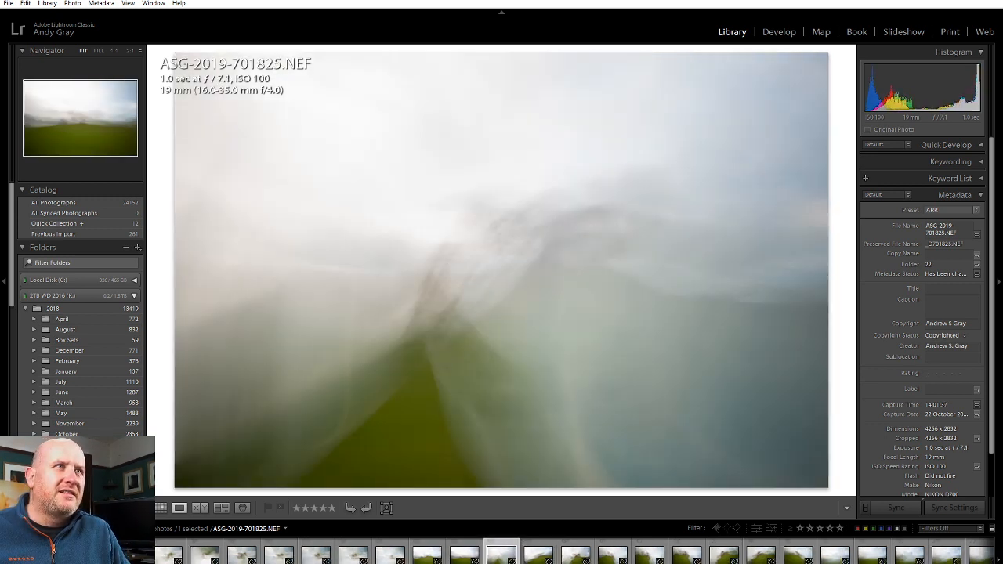
key("Right")
key("Right")
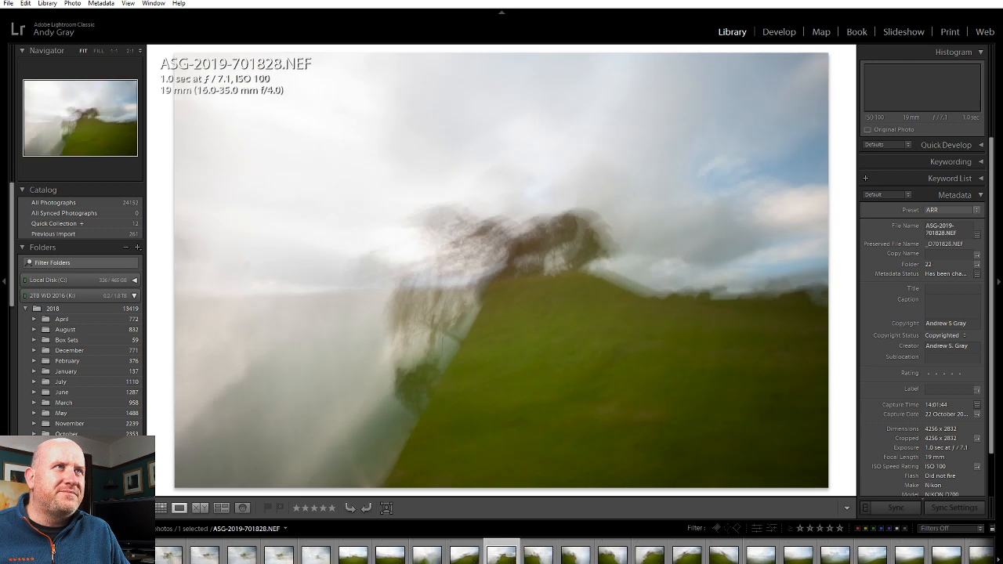
key("Right")
key("Right")
key("Right")
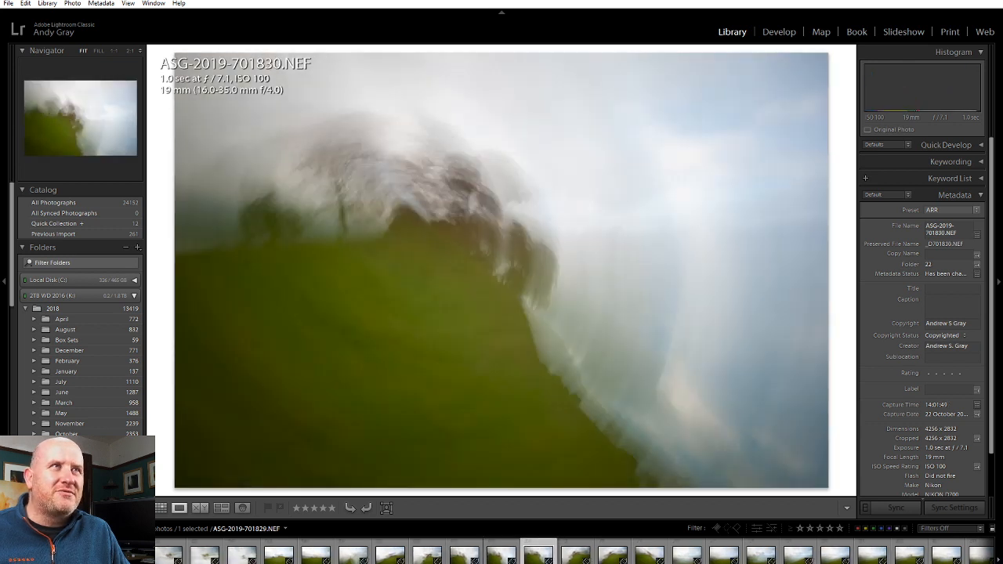
key("Right")
key("Right")
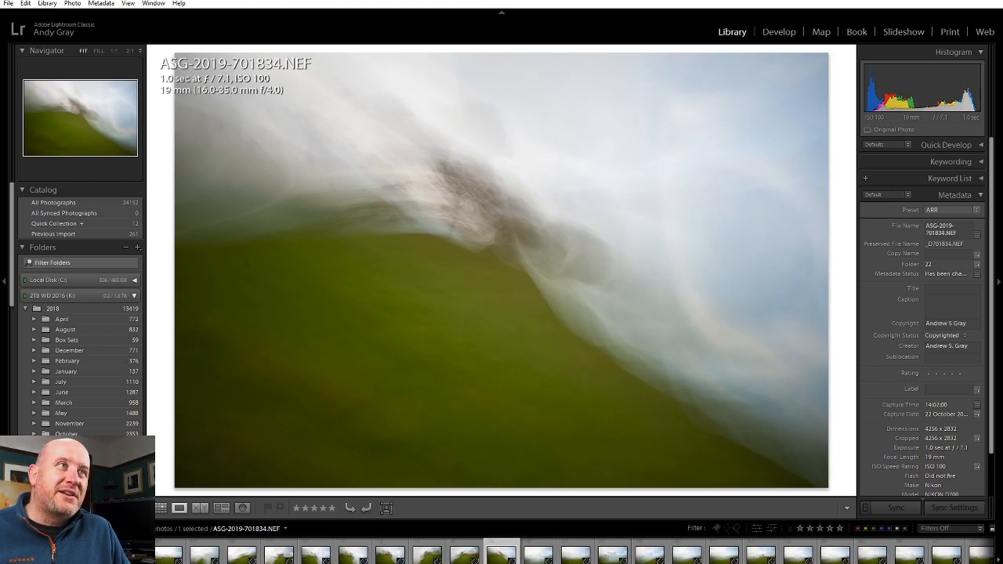
key("Right")
key("Right")
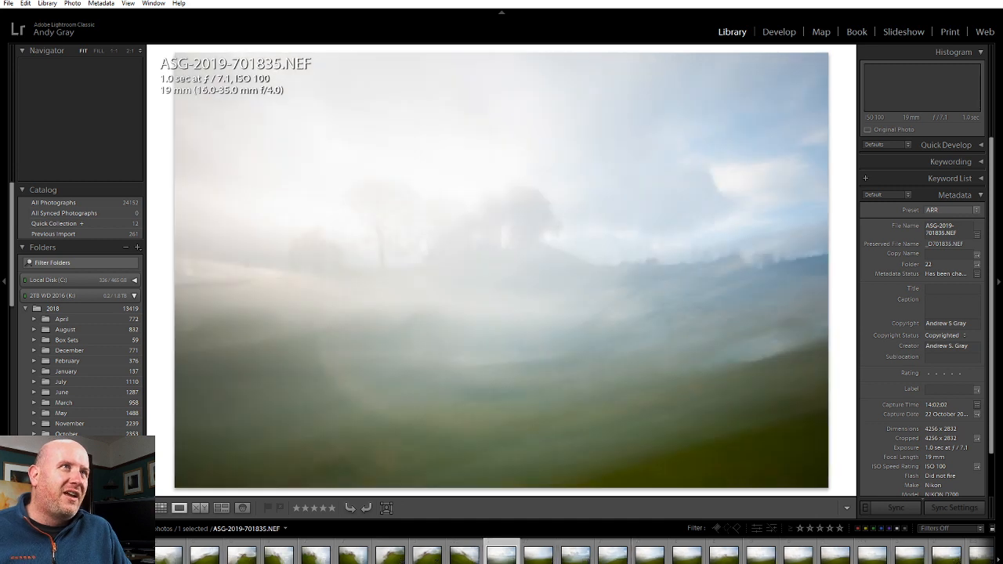
key("Right")
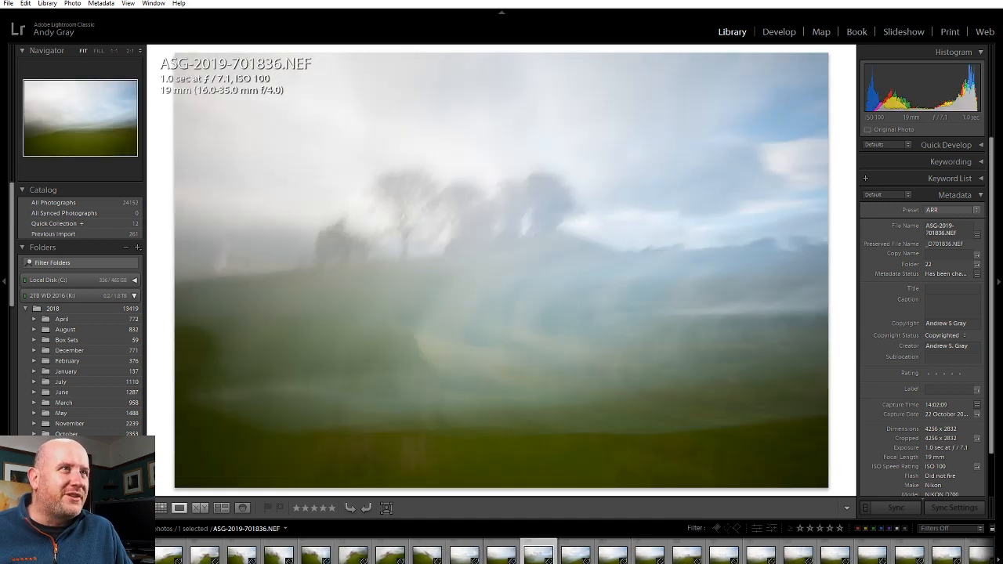
key("Left")
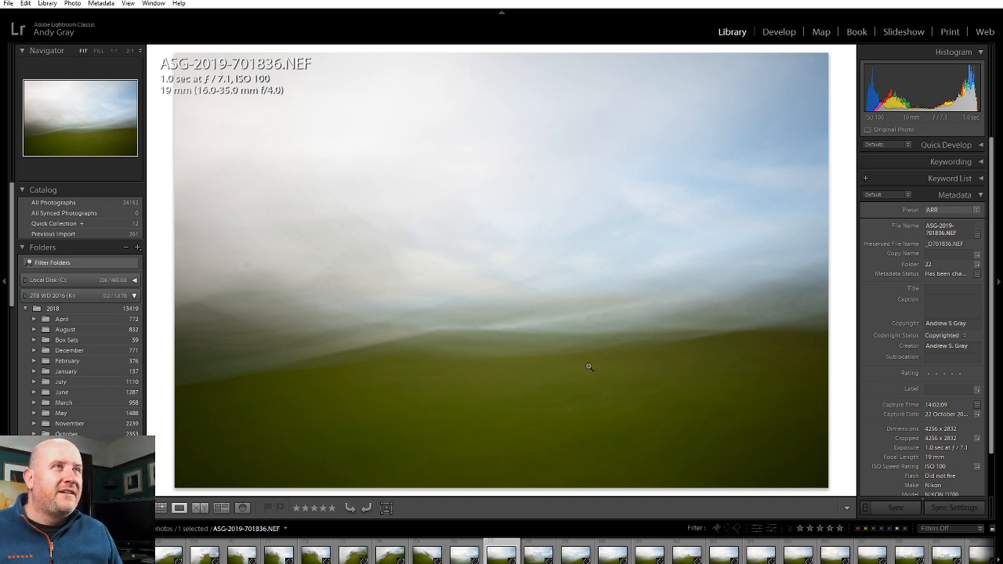
key("1")
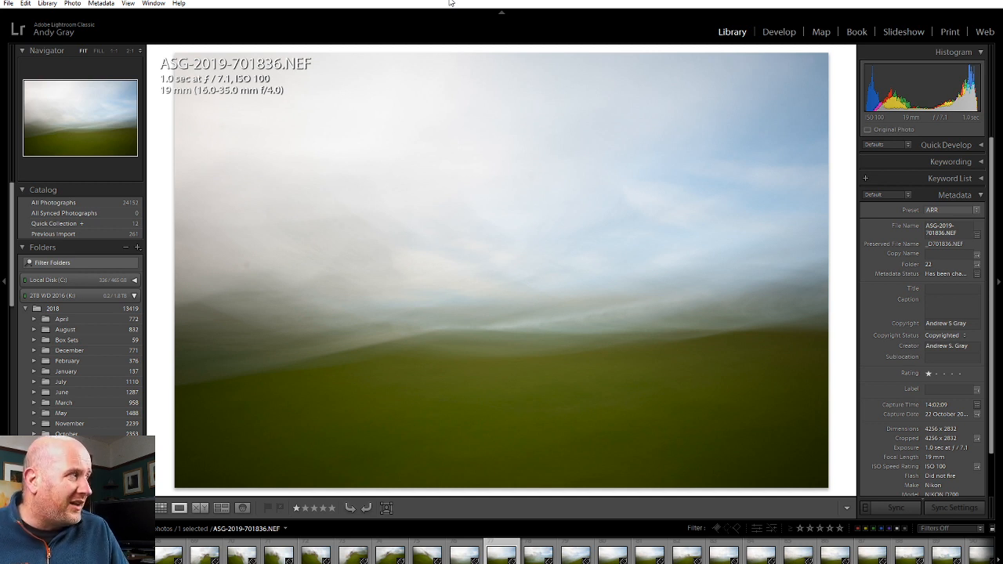
key("Right")
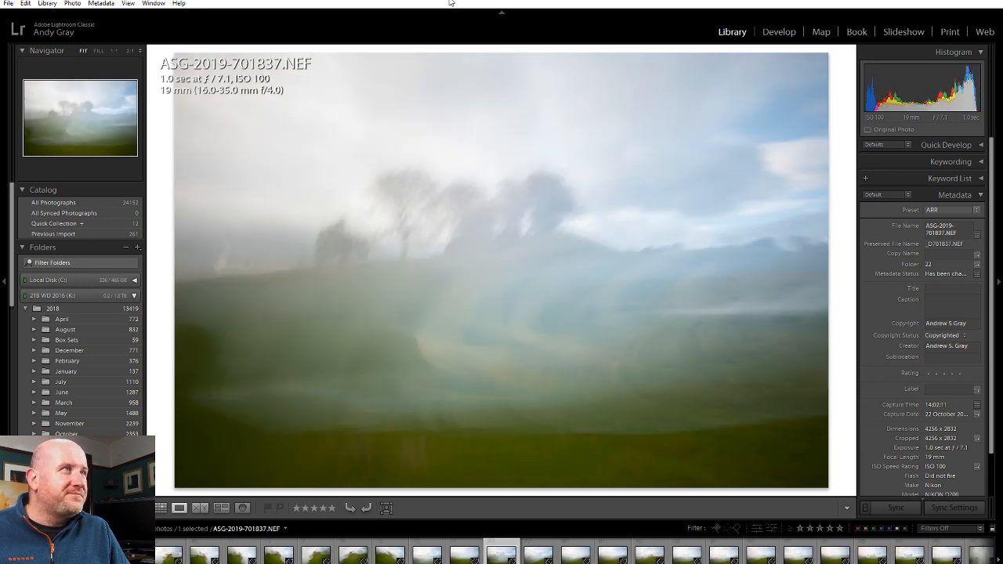
key("Right")
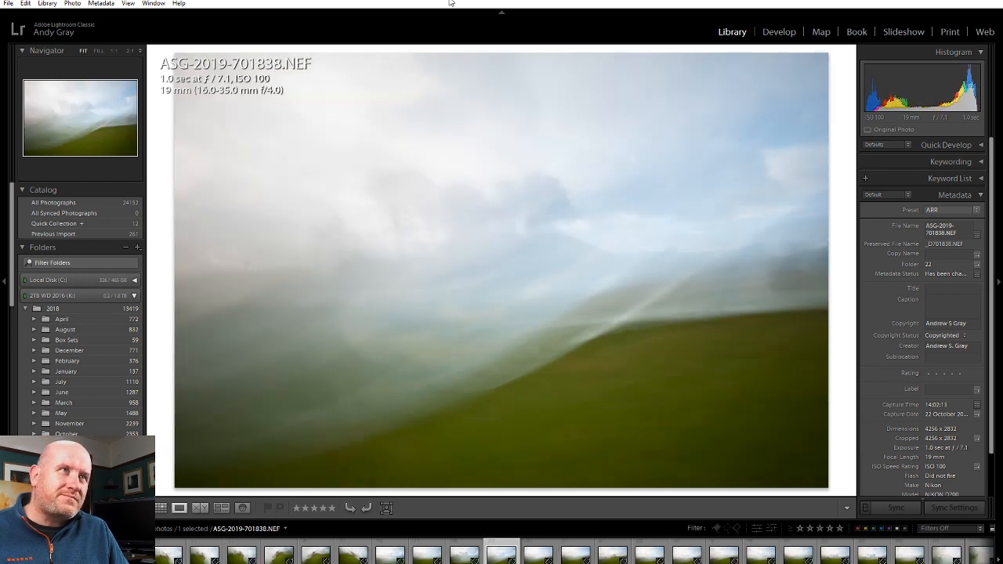
key("Left")
key("Right")
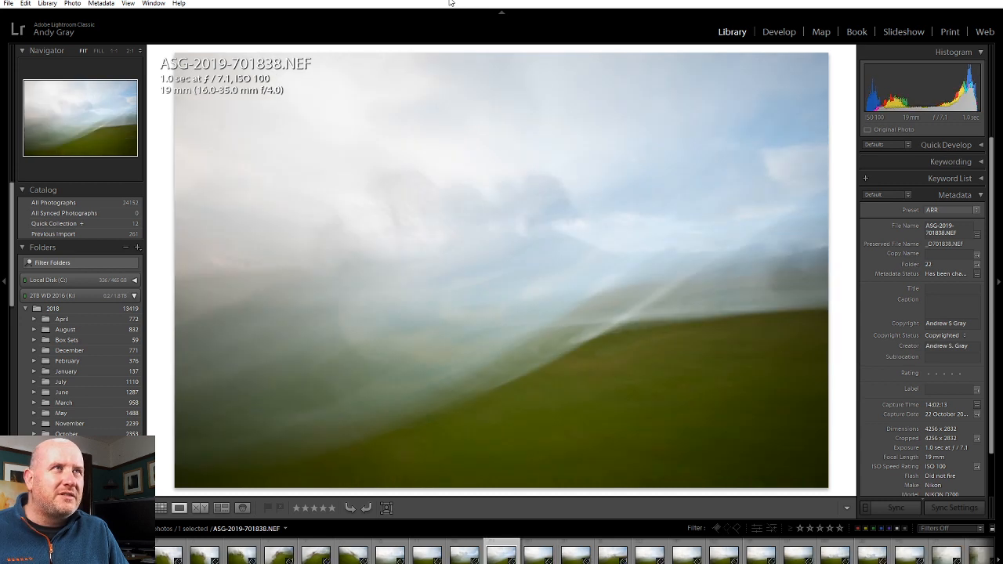
key("1")
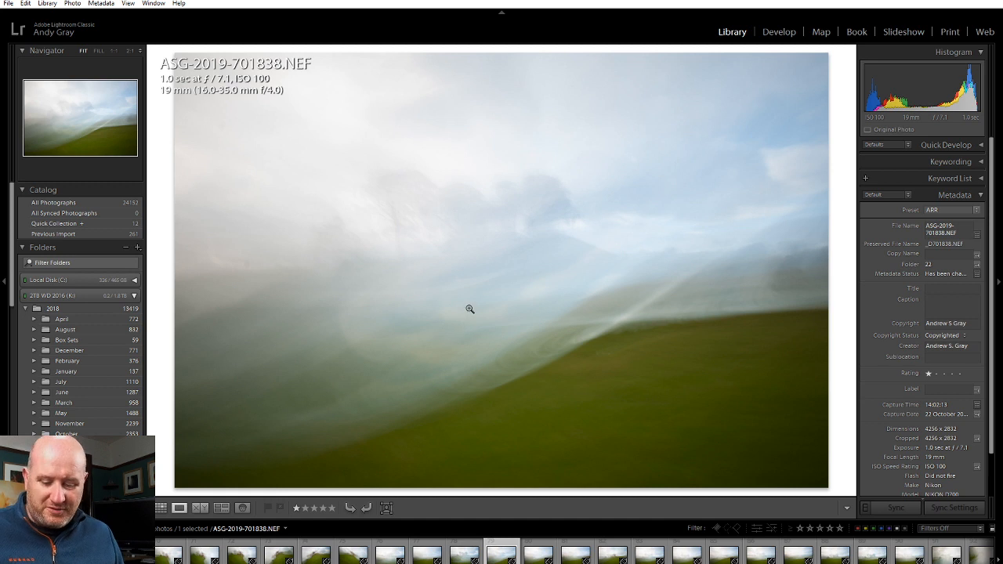
key("Right")
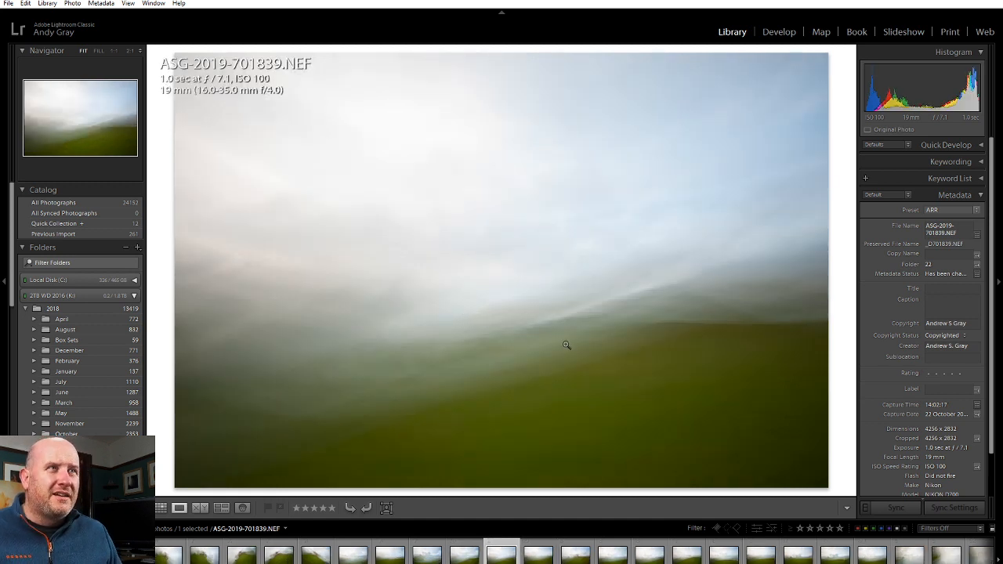
key("1")
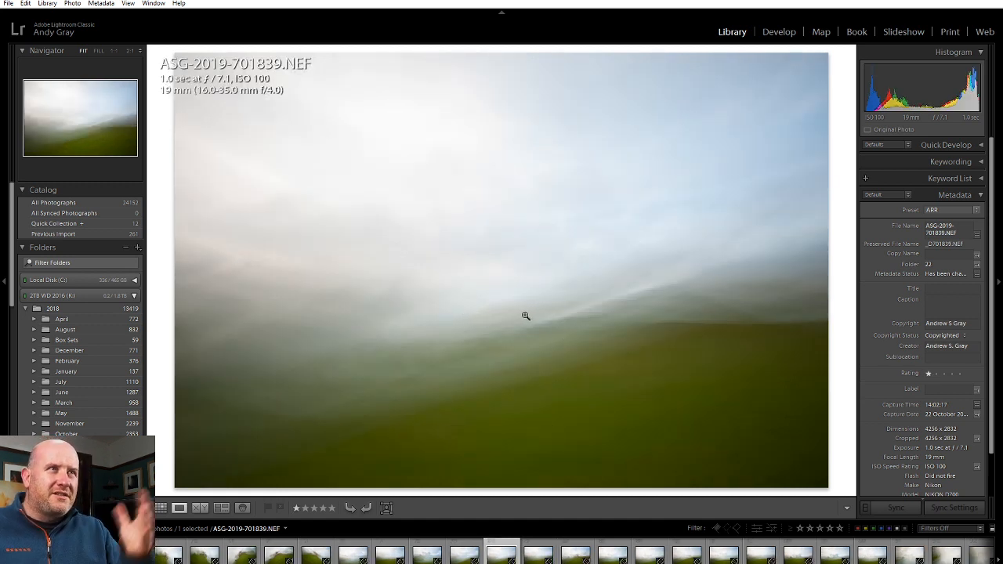
key("Right")
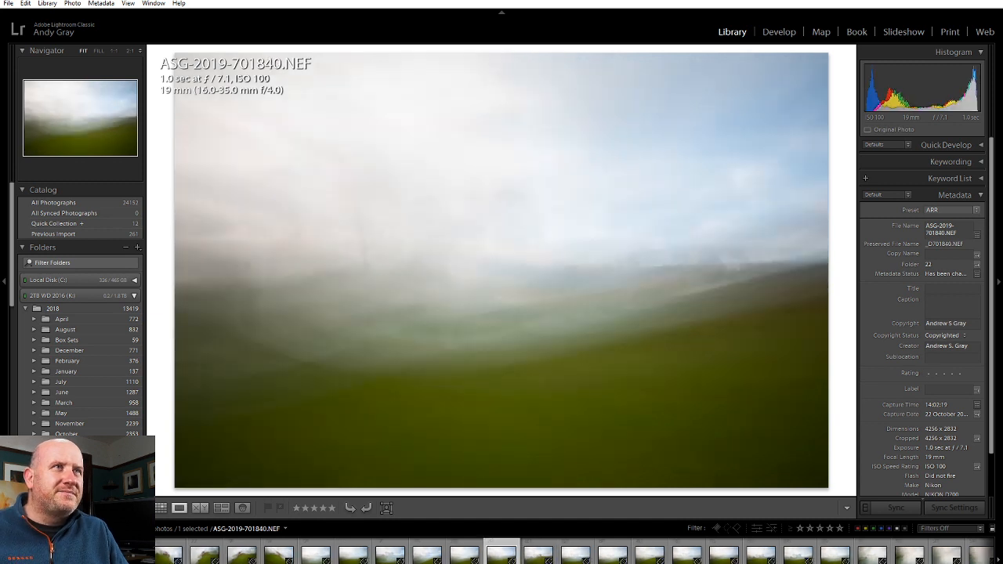
key("1")
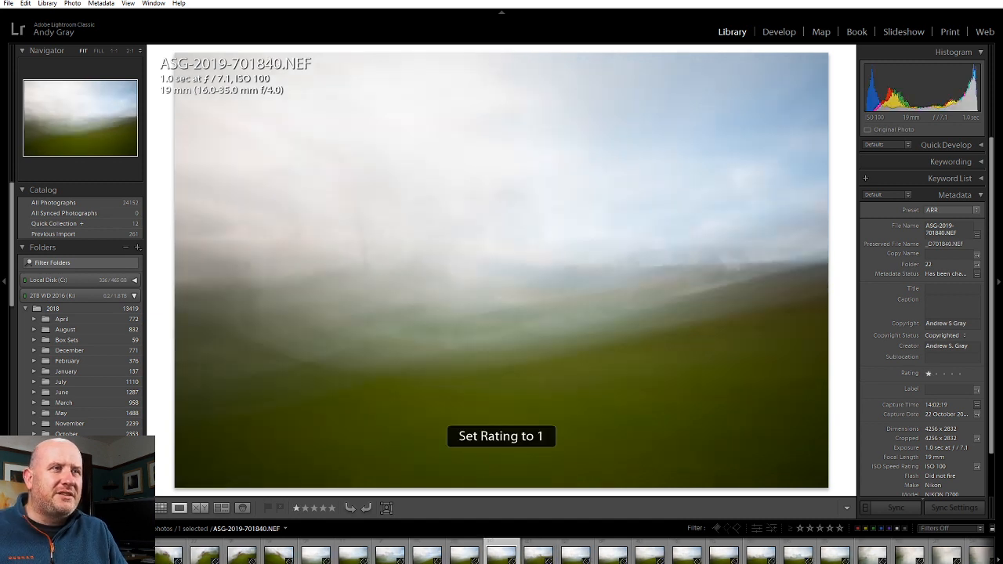
key("Right")
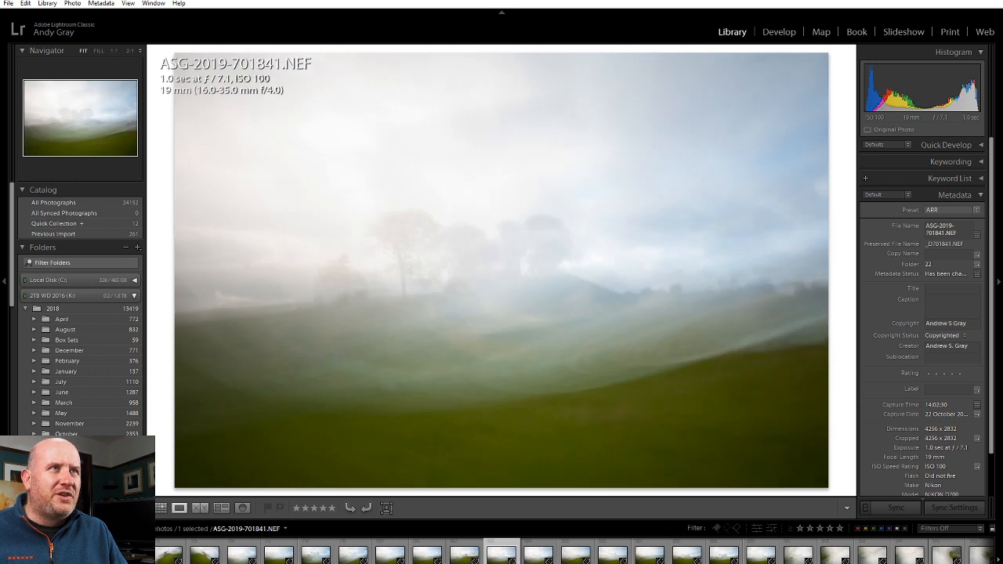
key("Right")
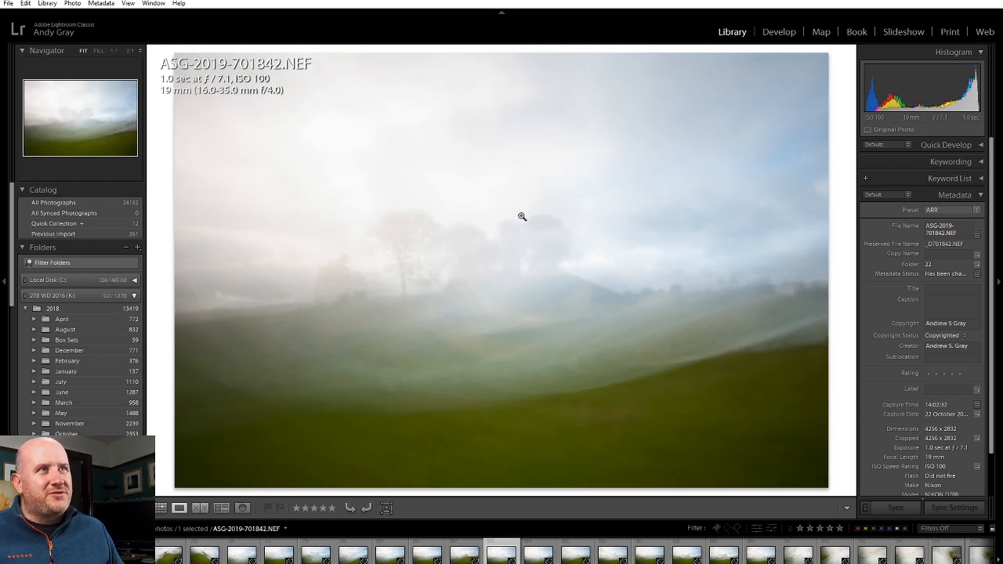
left_click(386, 267)
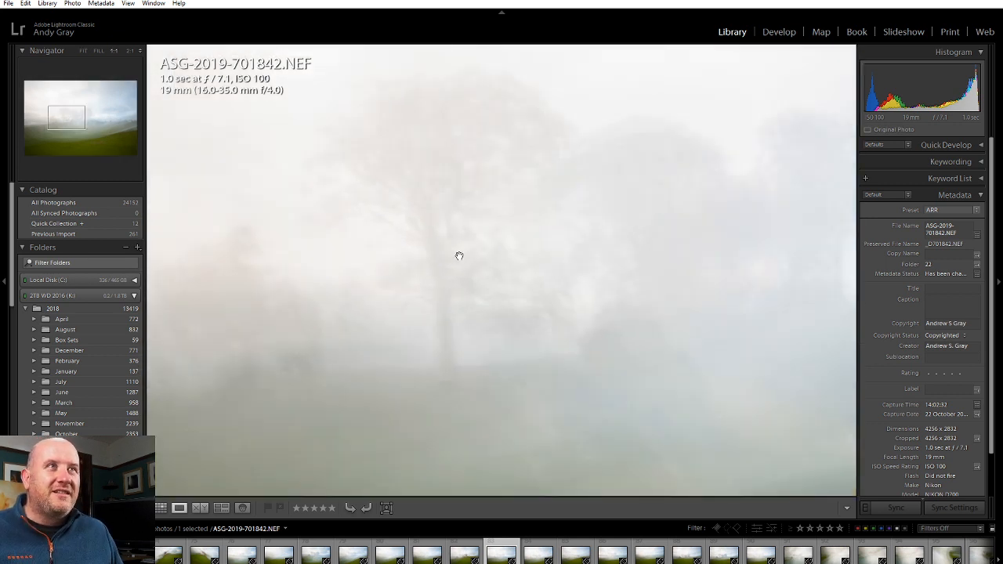
left_click_drag(397, 272, 339, 242)
left_click_drag(457, 277, 408, 322)
left_click_drag(497, 310, 560, 272)
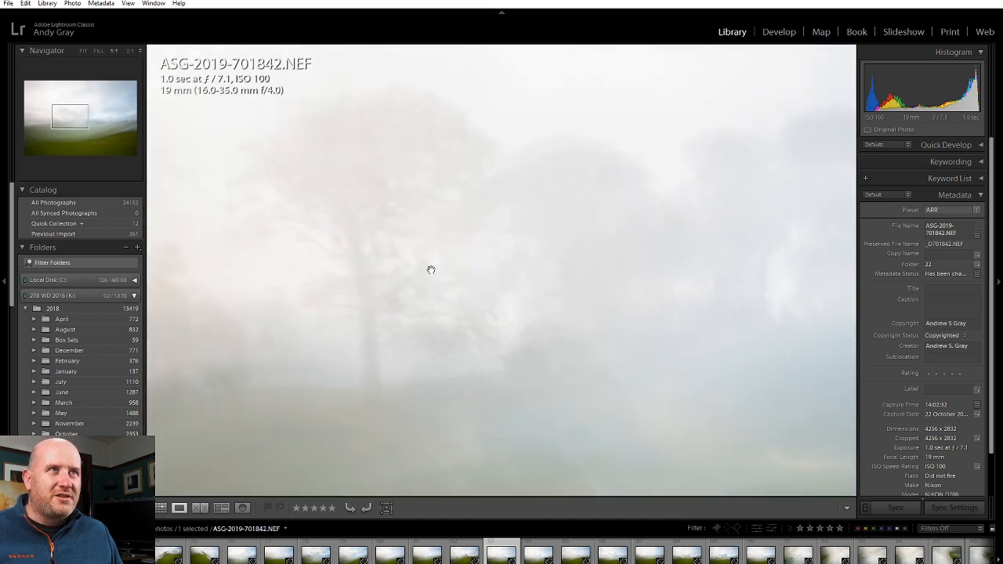
left_click_drag(426, 259, 332, 276)
left_click_drag(729, 248, 631, 248)
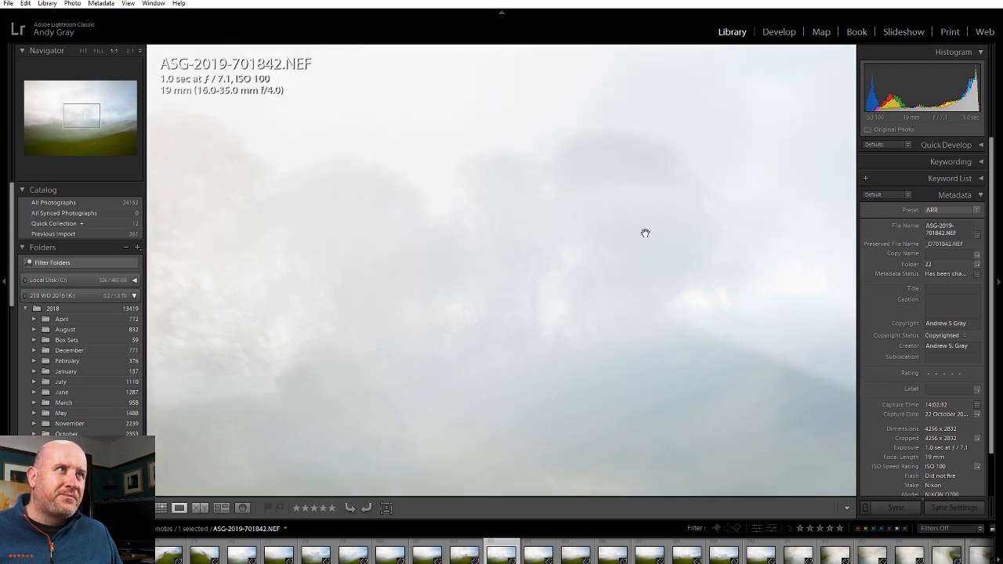
left_click_drag(444, 296, 565, 247)
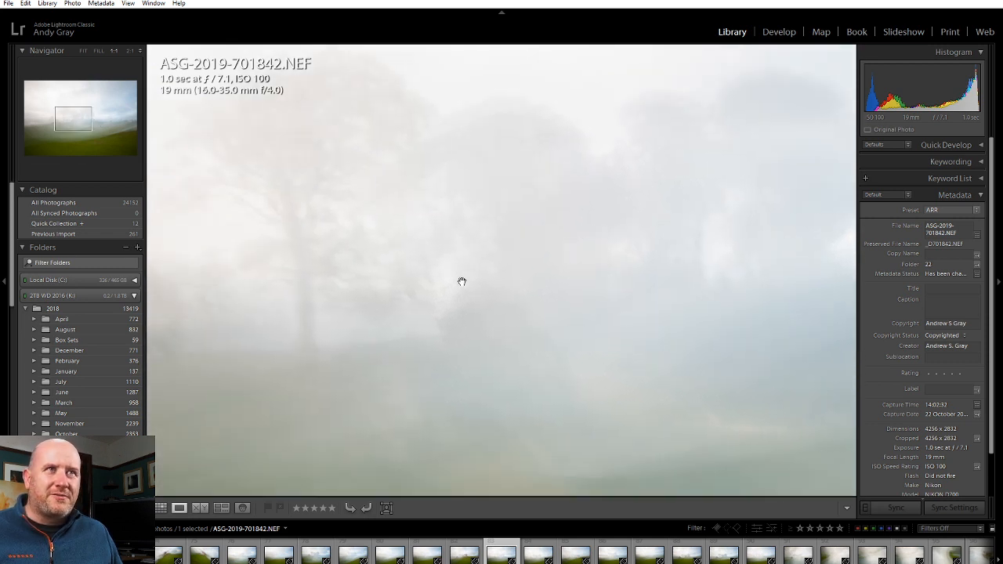
left_click(470, 276)
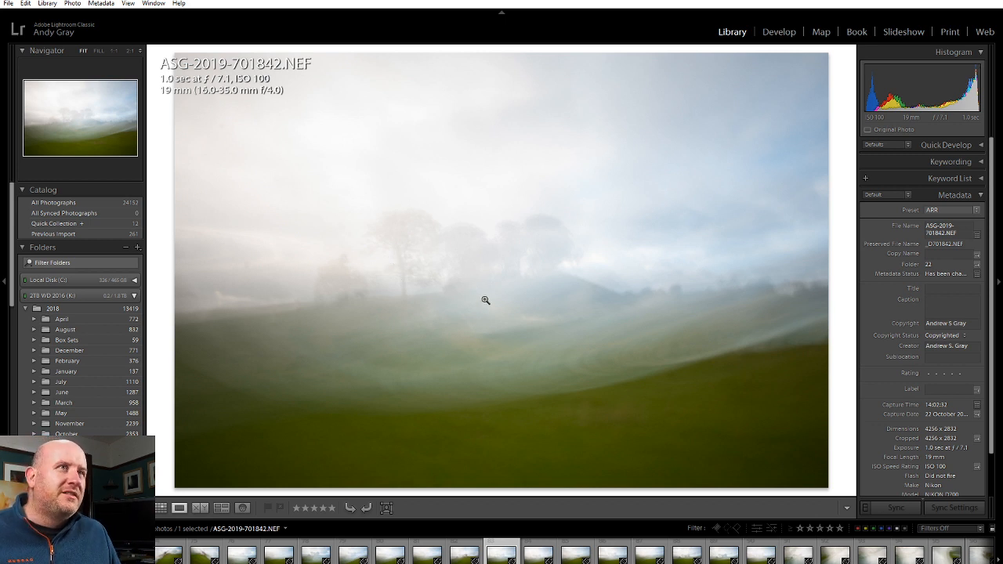
key("1")
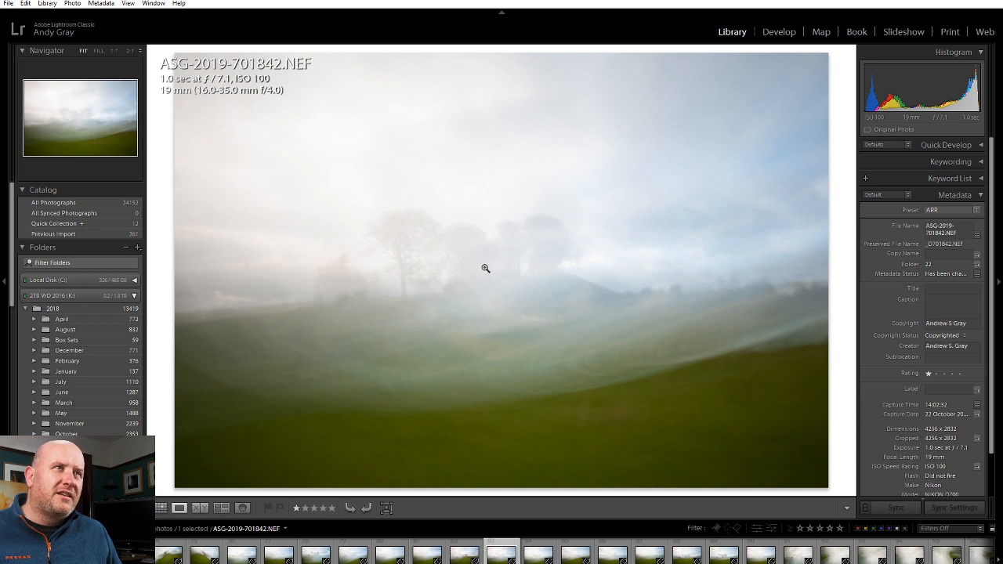
key("Right")
key("Right")
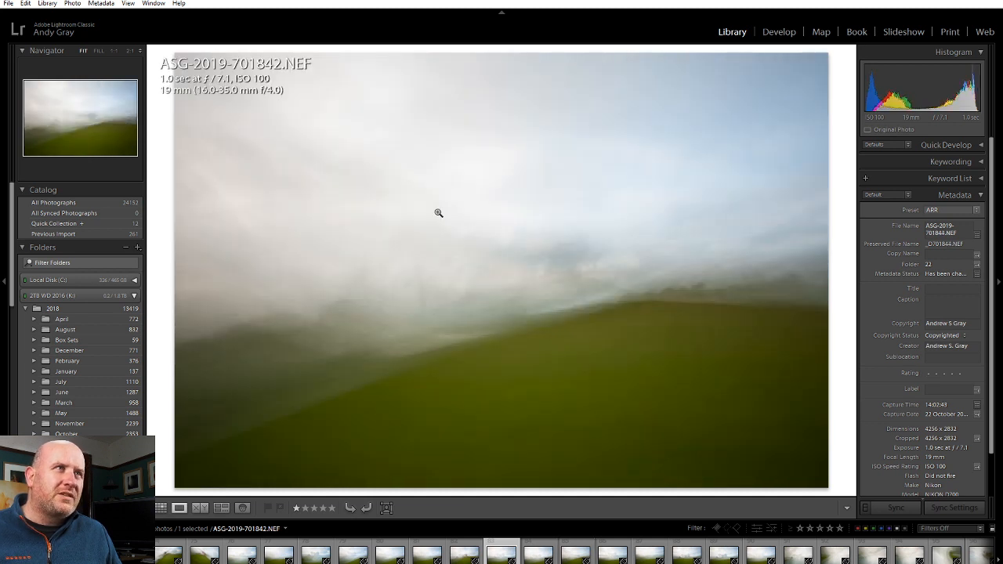
key("1")
key("Right")
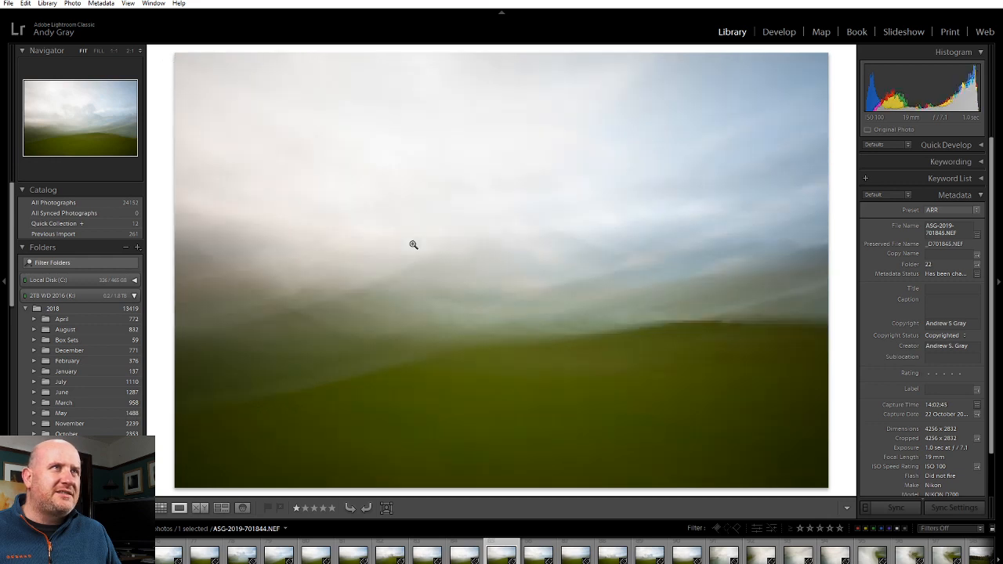
key("Right")
key("Right")
key("Right")
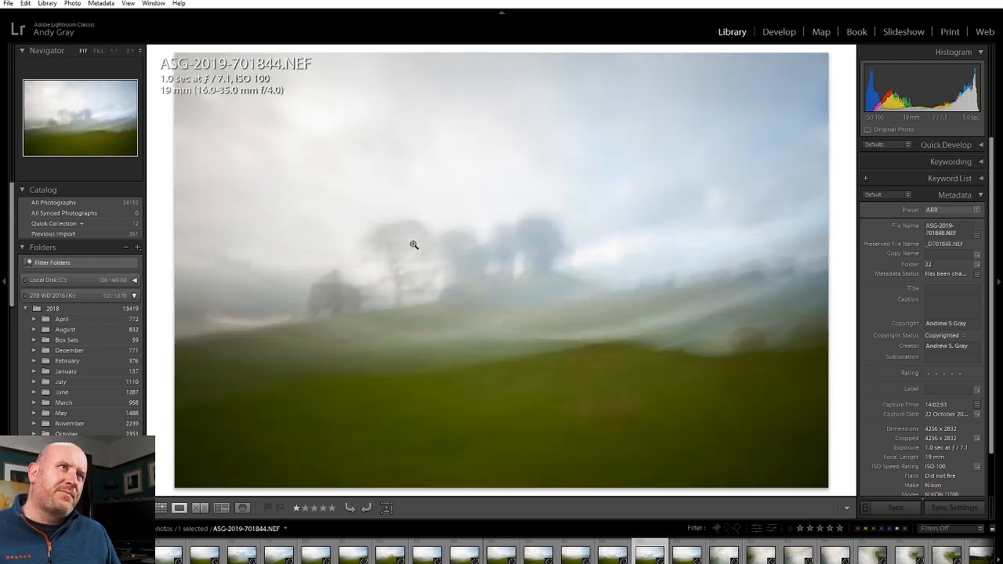
key("Right")
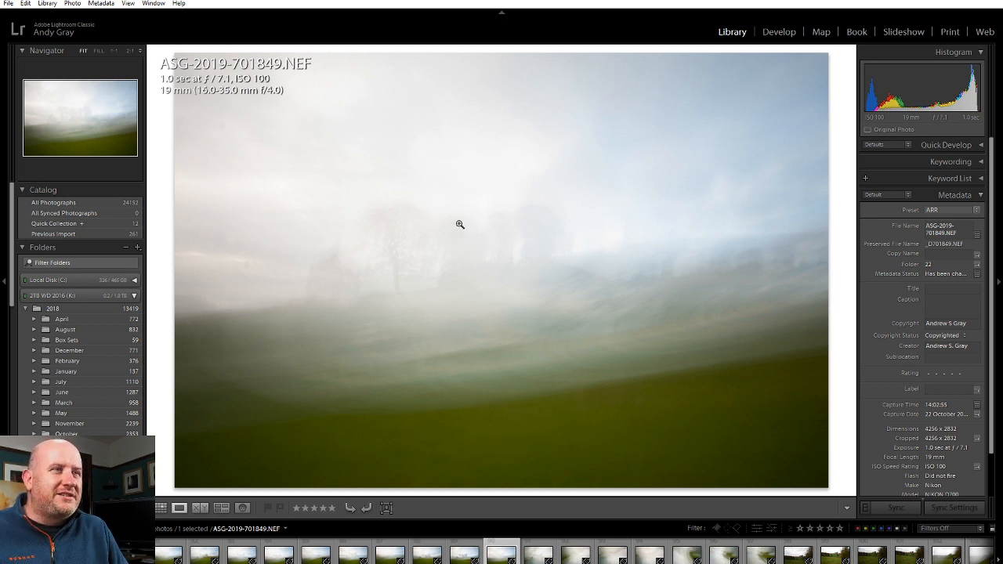
key("Right")
key("Left")
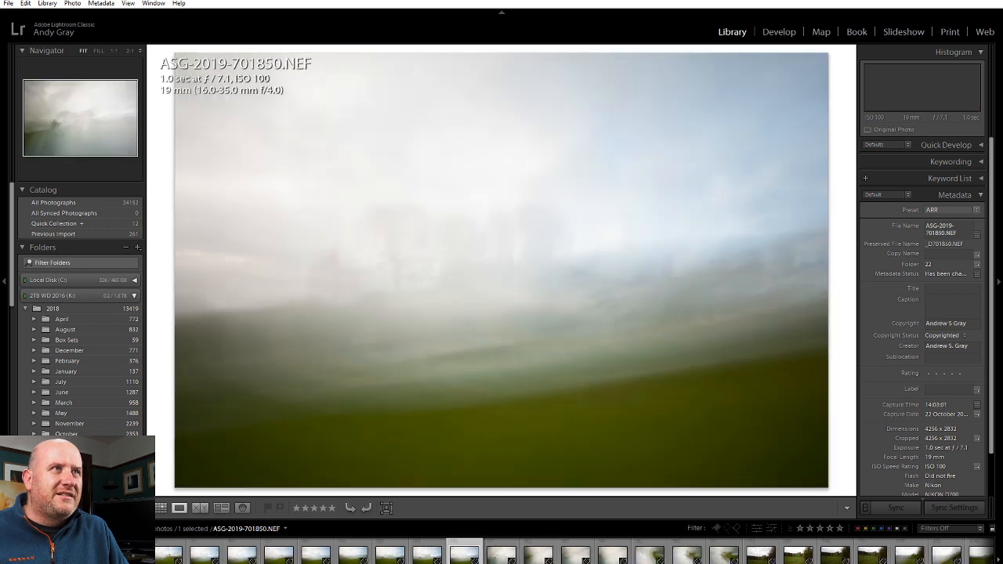
key("1")
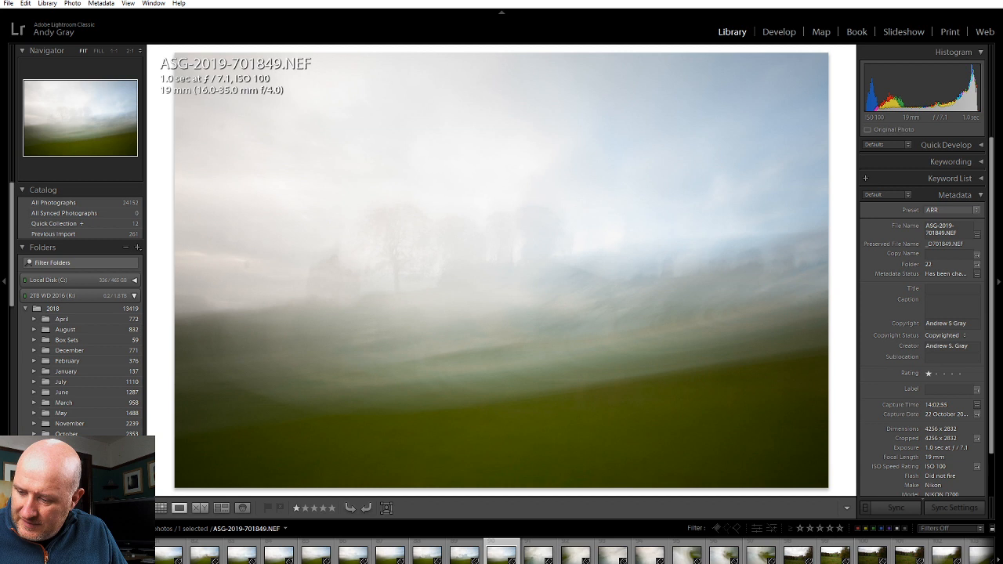
key("Left")
key("Right")
key("Right")
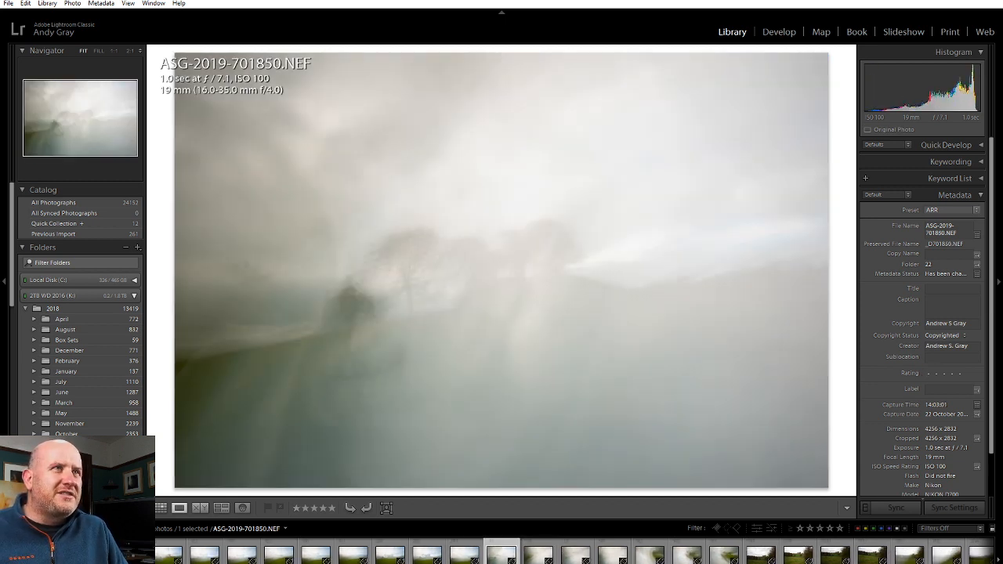
key("Right")
key("Left")
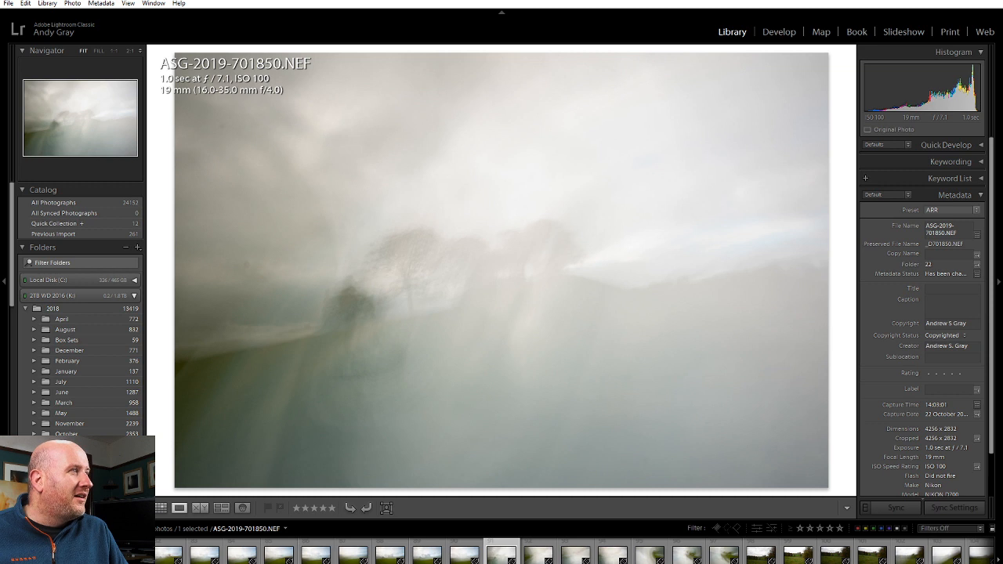
key("Right")
key("Right")
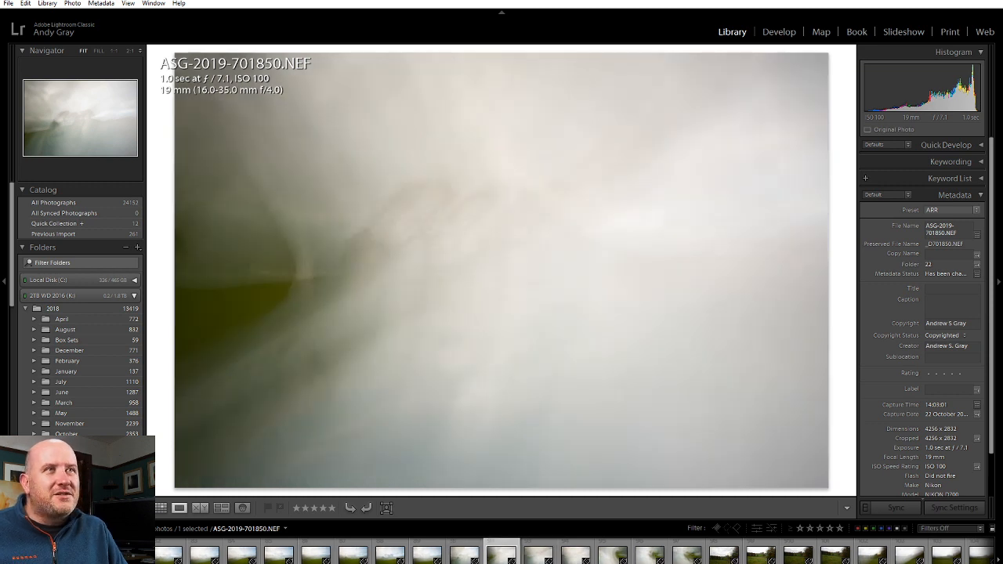
key("Right")
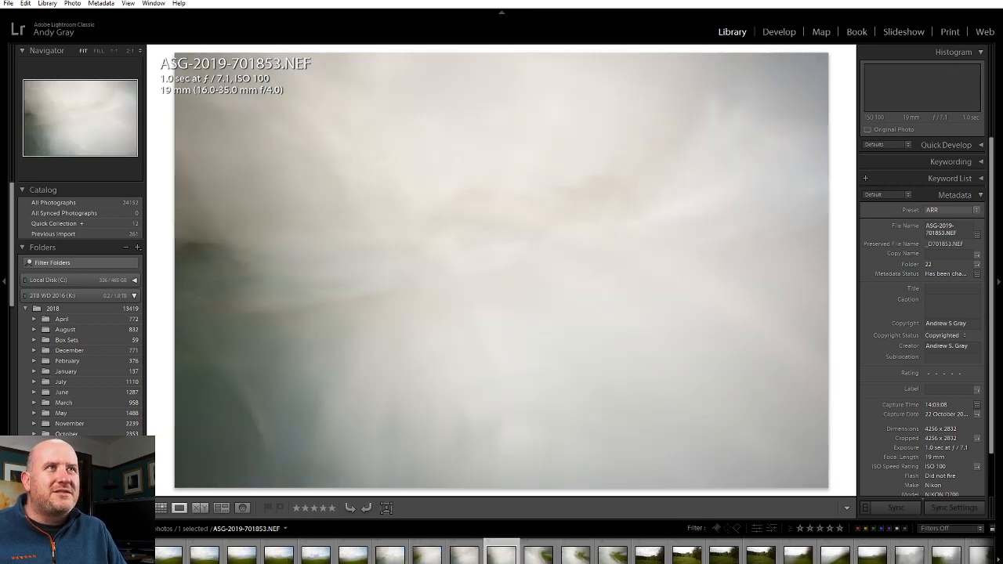
key("Left")
key("Right")
key("Right")
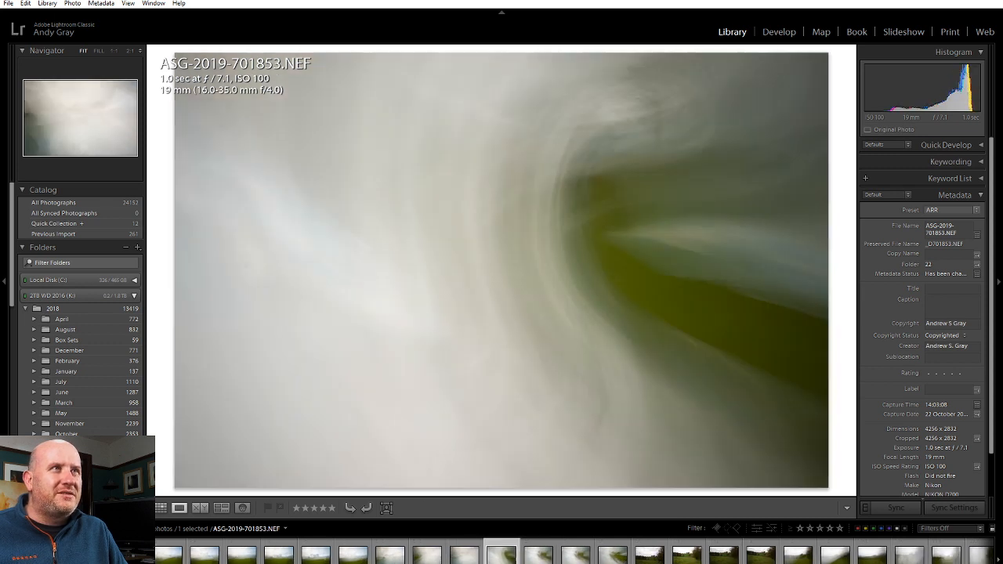
key("Right")
key("Left")
key("Right")
key("Right")
key("Right")
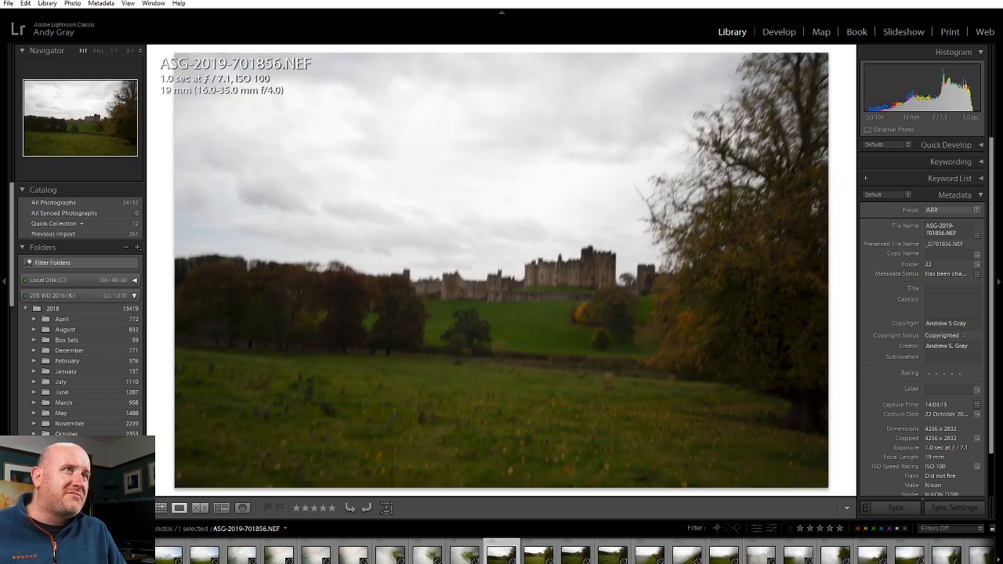
key("Left")
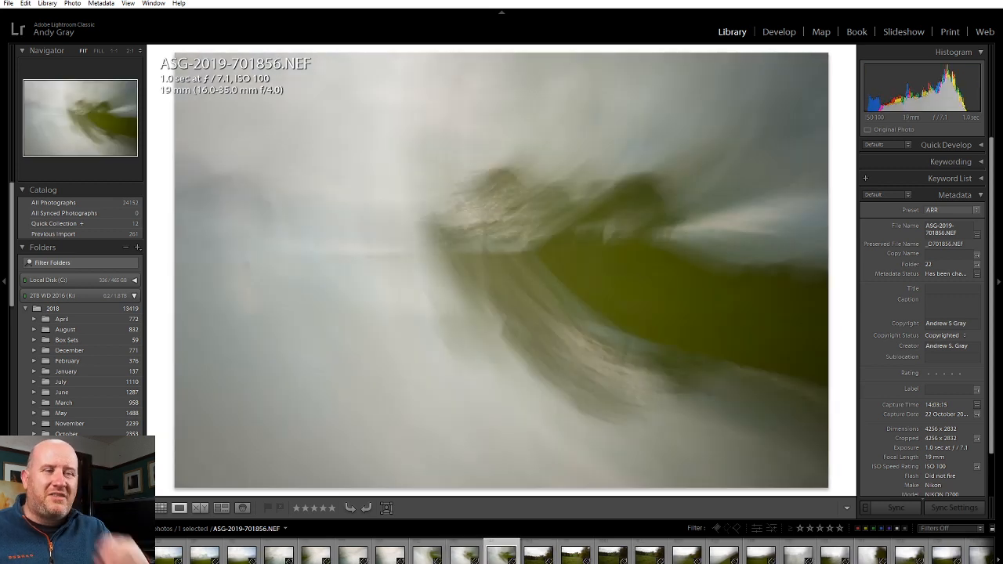
key("Right")
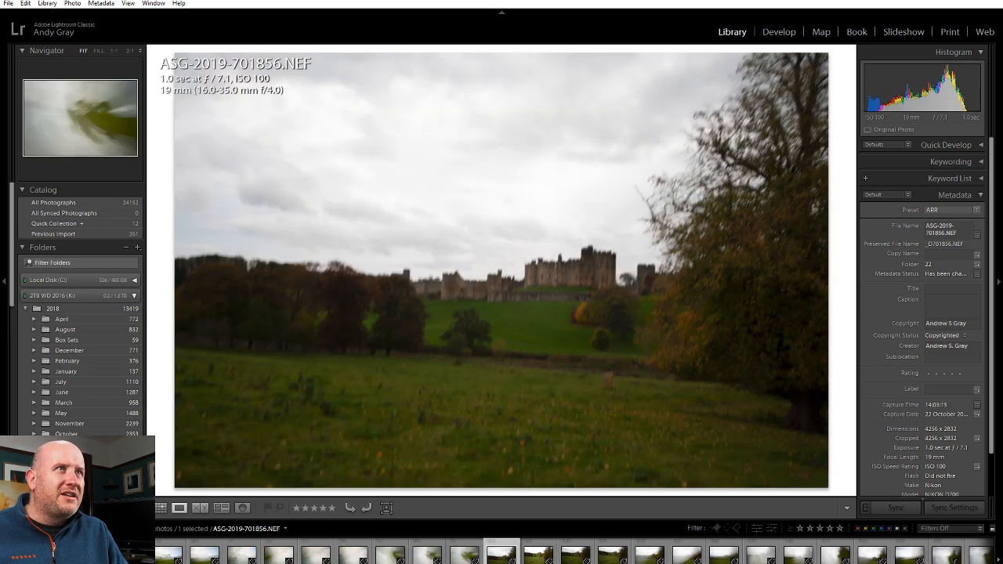
key("Right")
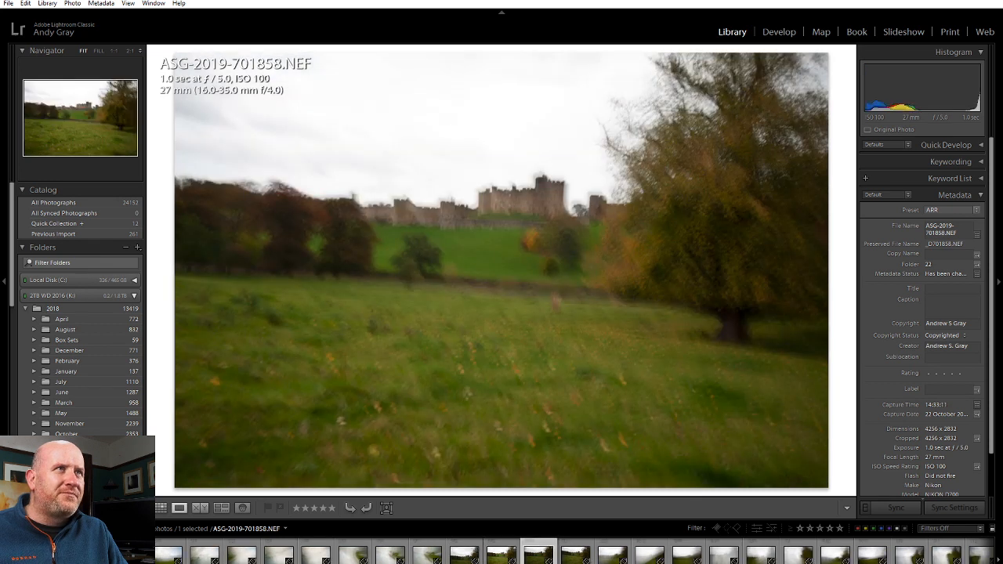
key("Right")
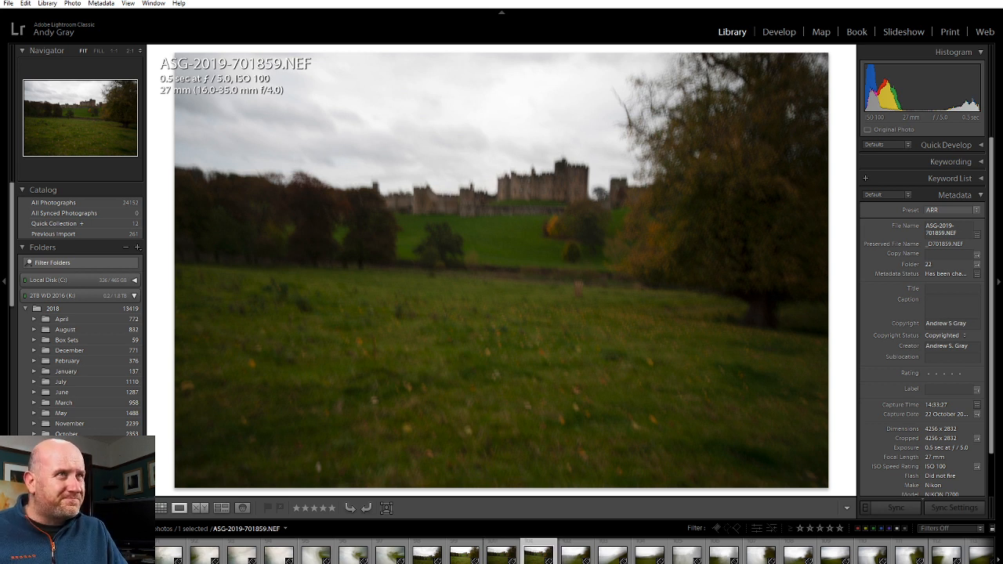
key("Right")
key("Right")
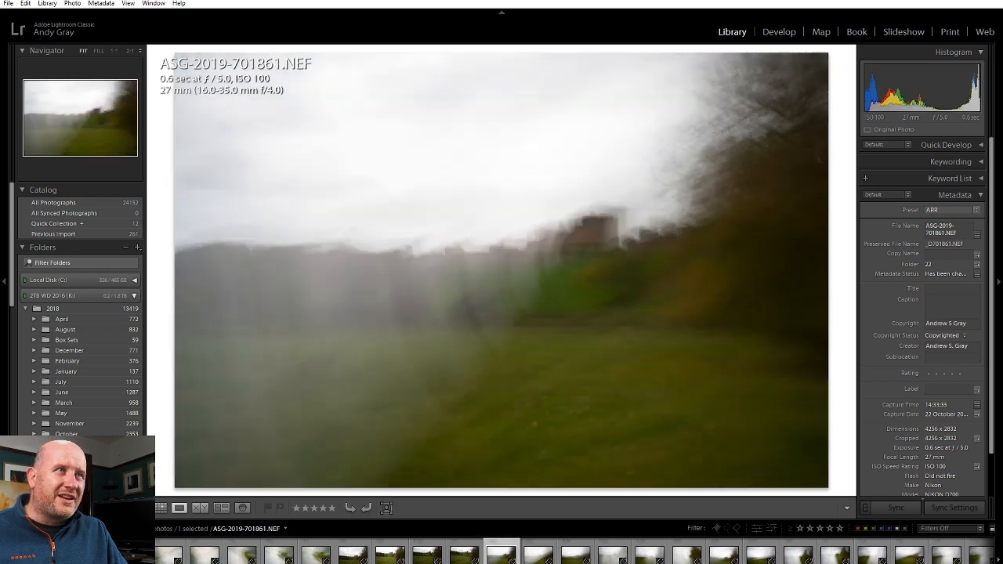
key("Right")
key("Right")
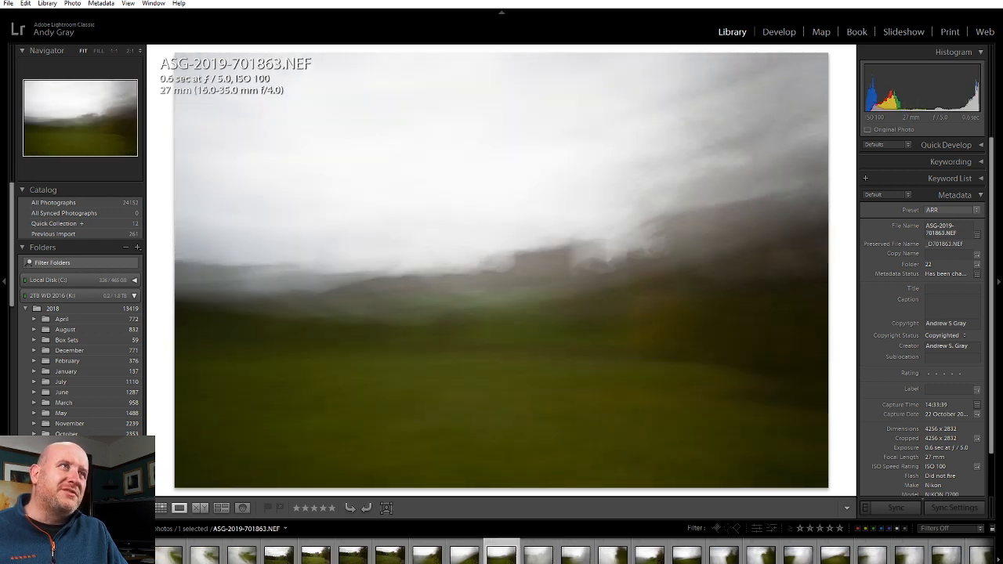
key("Right")
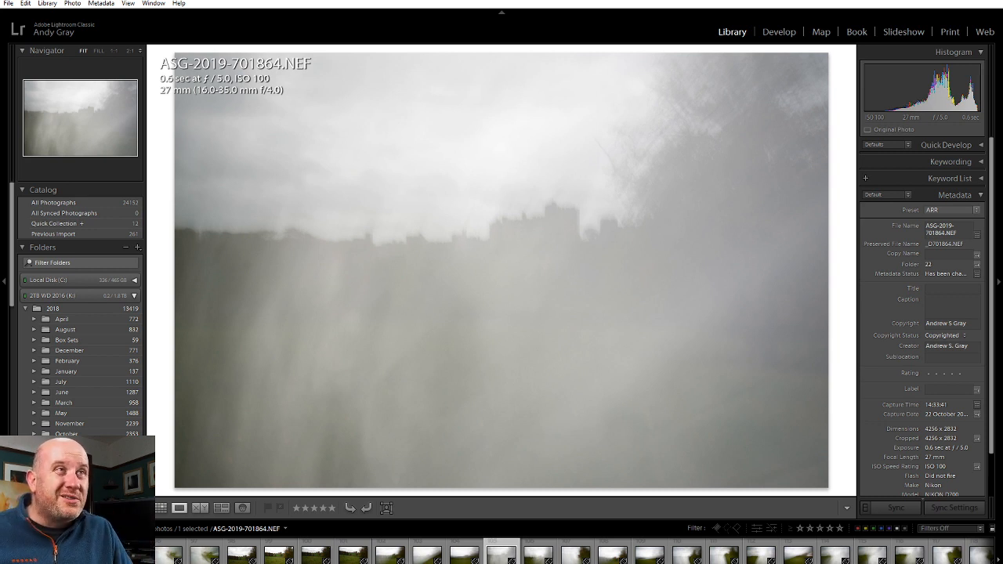
key("Right")
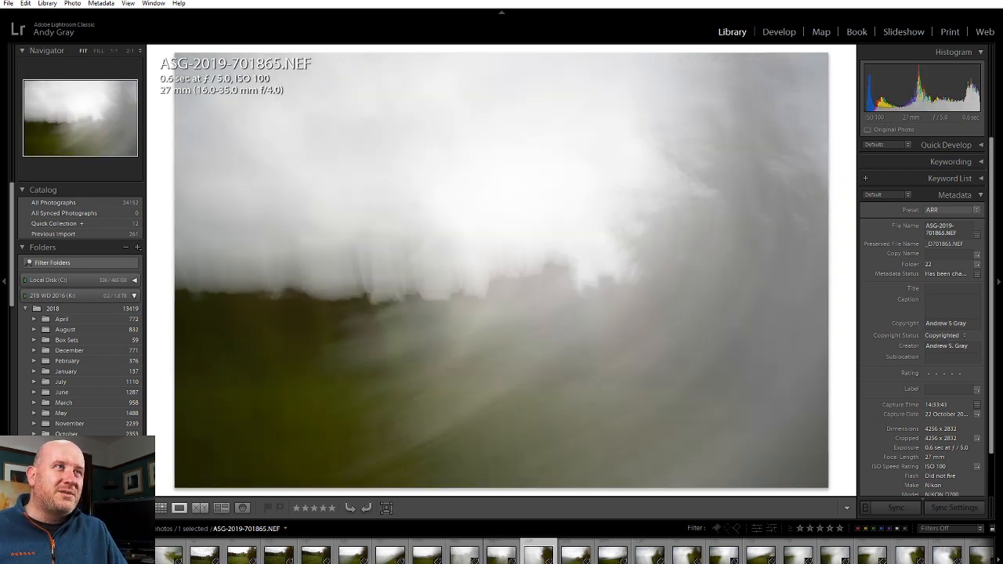
key("Right")
key("Right")
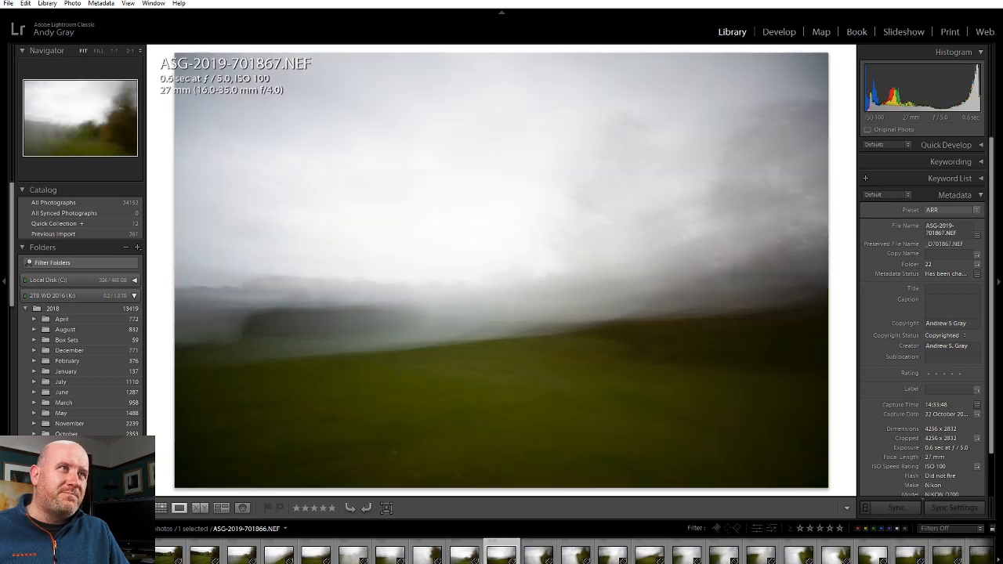
key("Right")
key("Right")
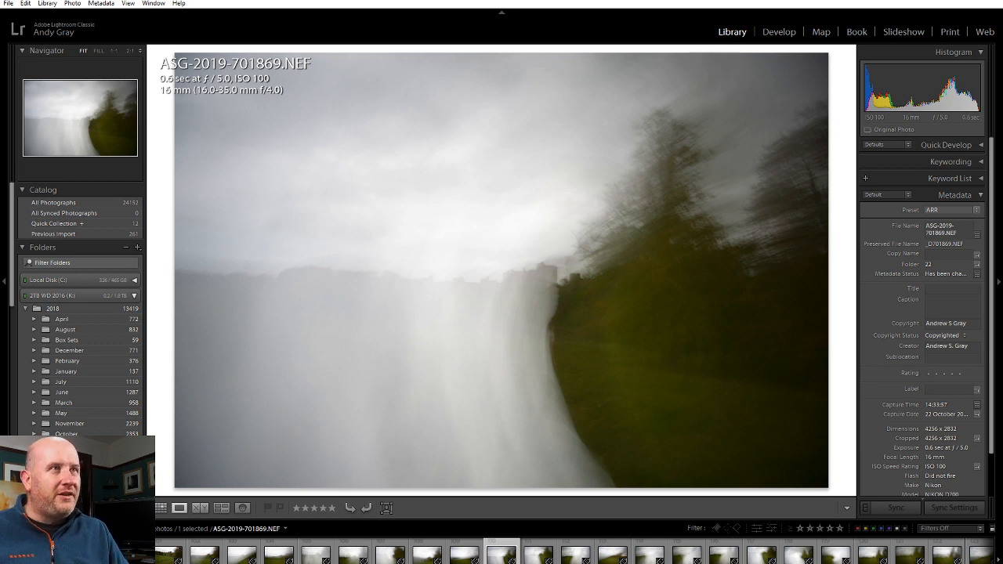
key("Right")
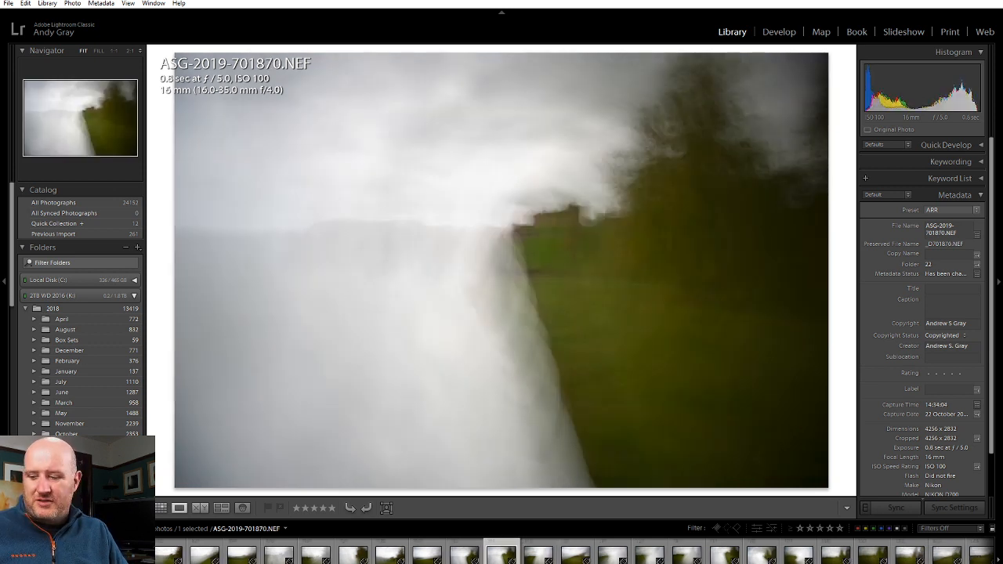
key("Right")
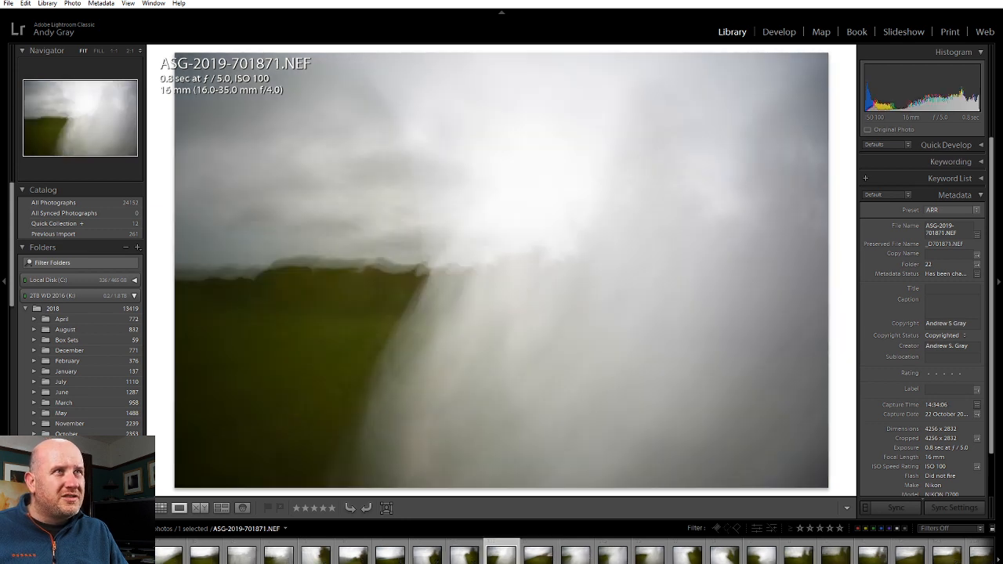
key("Right")
key("Right")
key("Right")
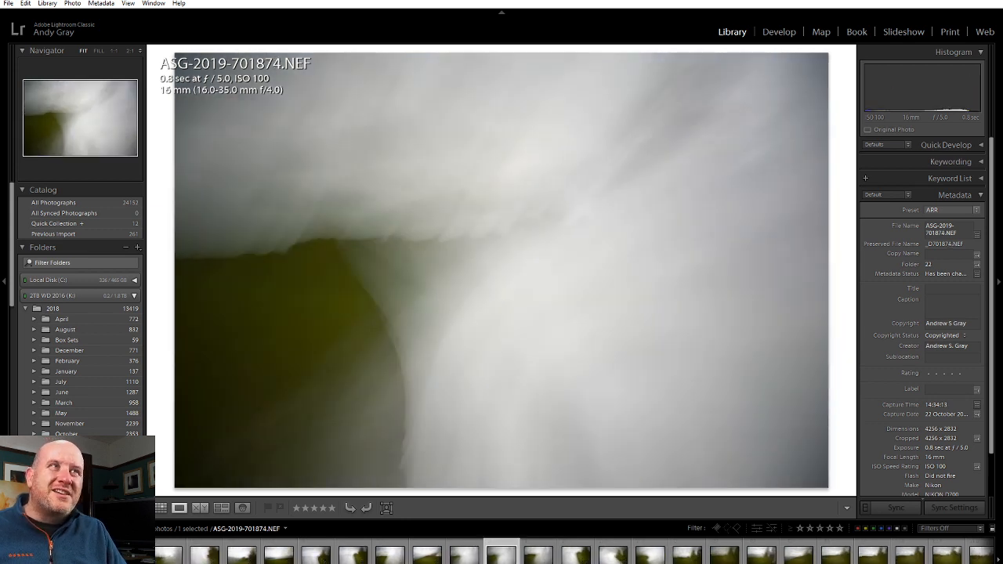
key("Right")
key("Right")
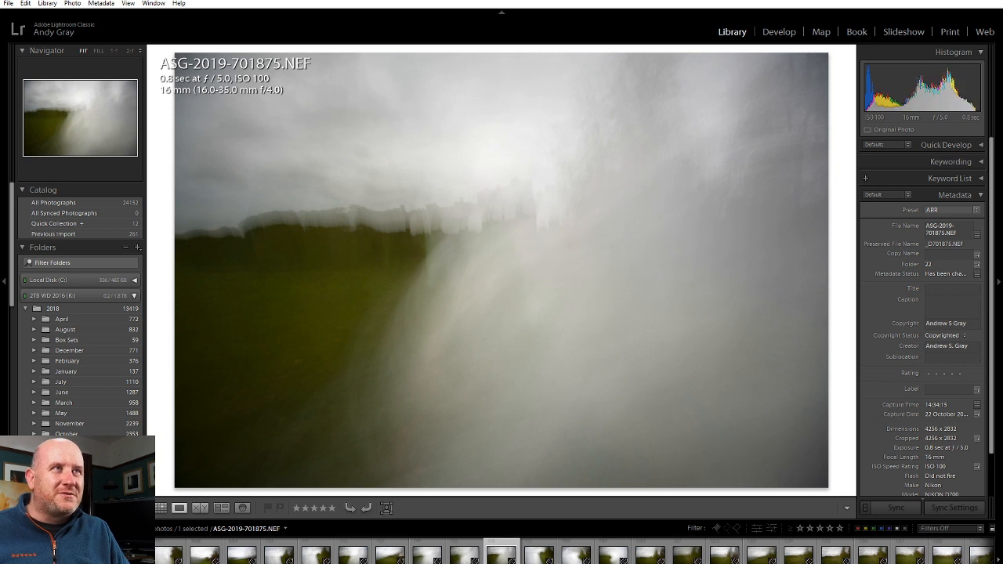
key("Right")
key("Right")
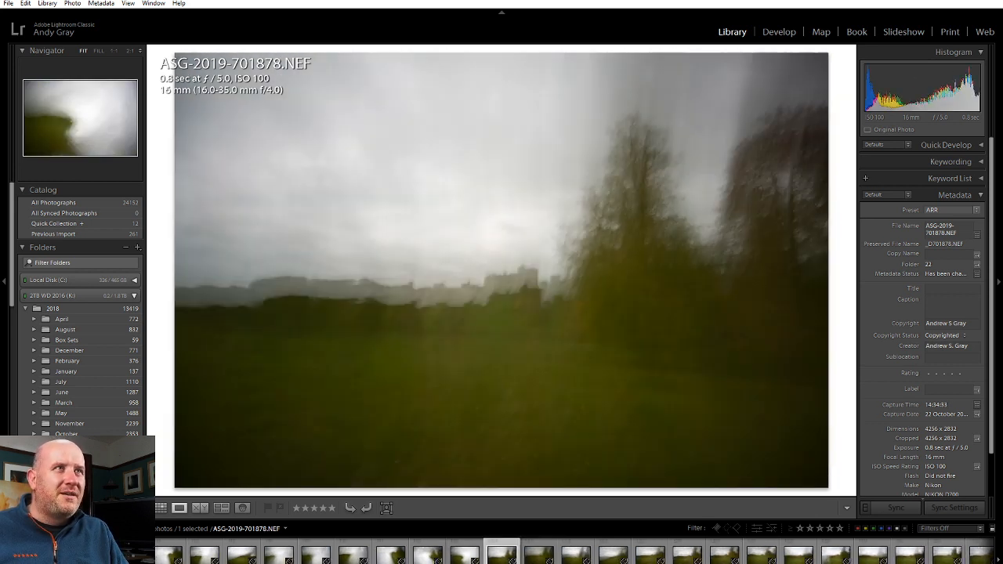
key("Right")
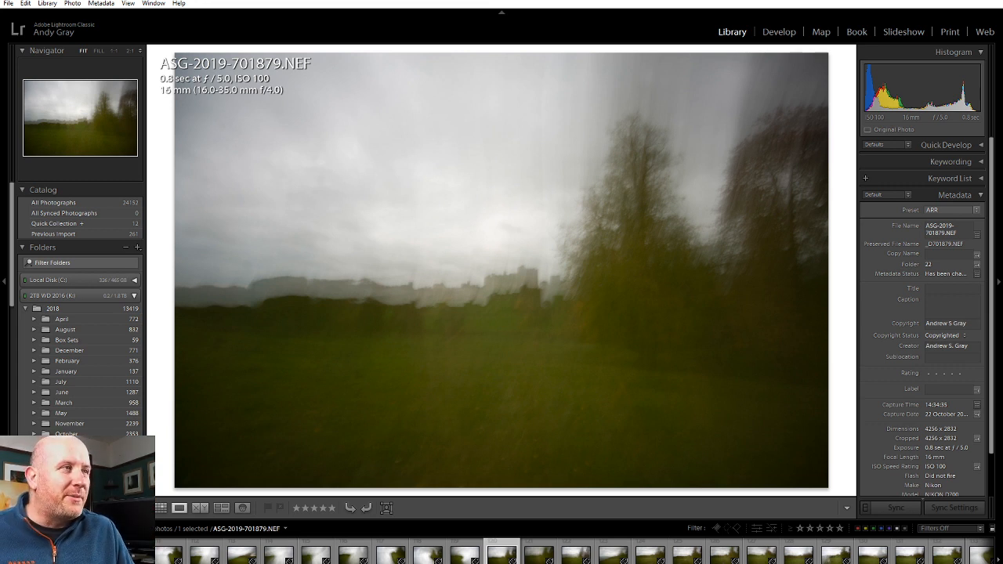
key("Right")
key("Right")
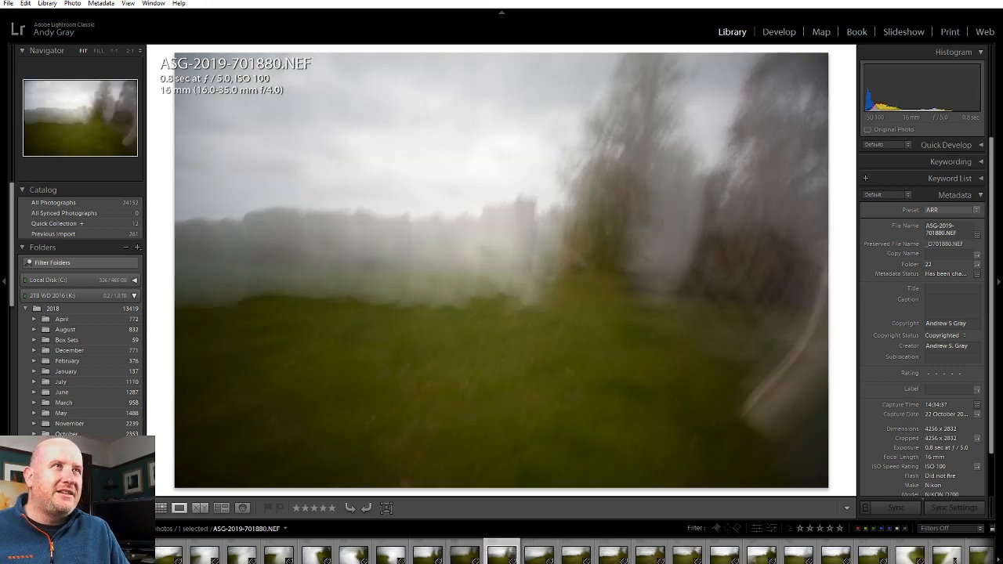
key("Right")
key("Right")
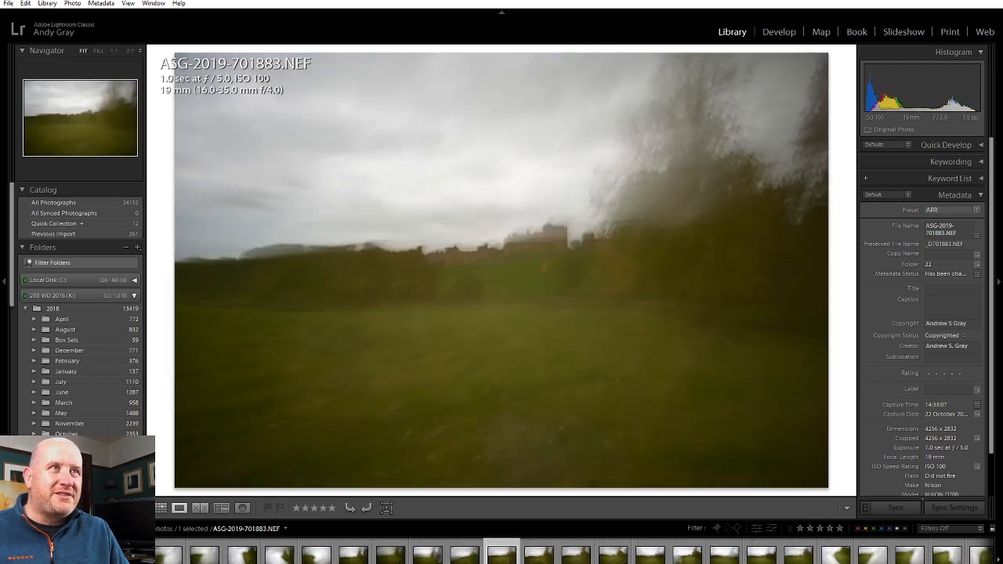
key("Right")
key("Left")
key("Left")
key("Left")
key("Right")
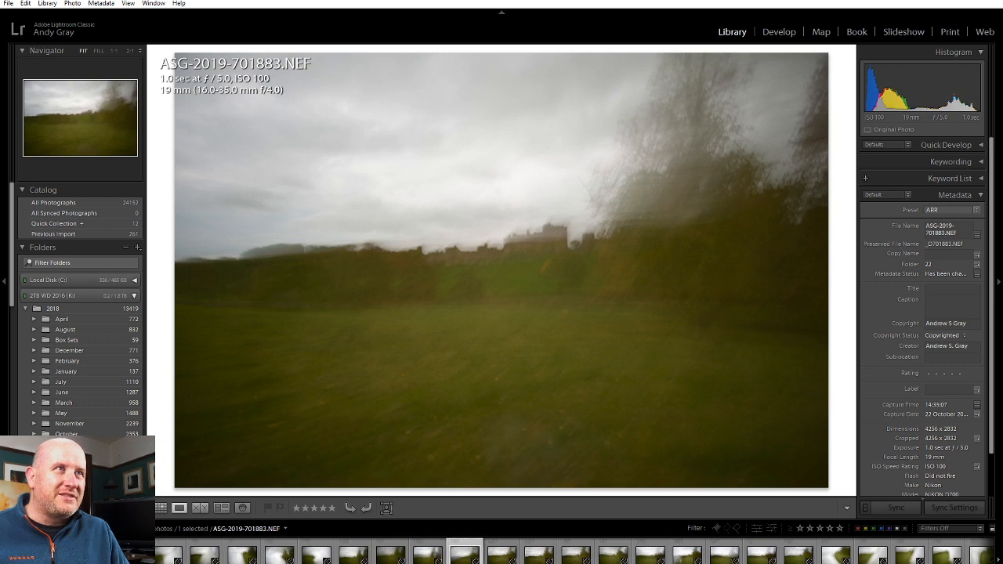
key("Left")
key("Right")
key("Right")
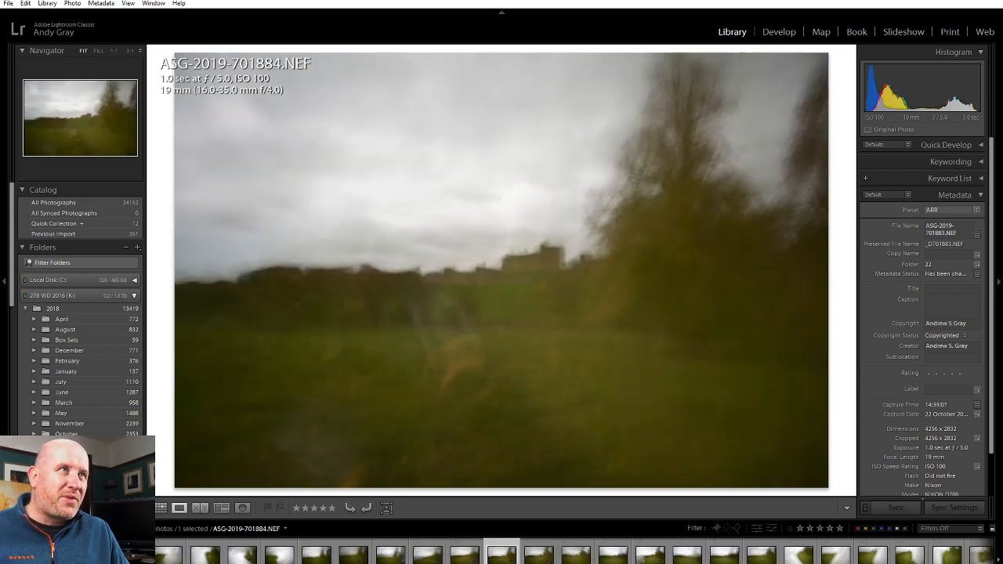
key("Right")
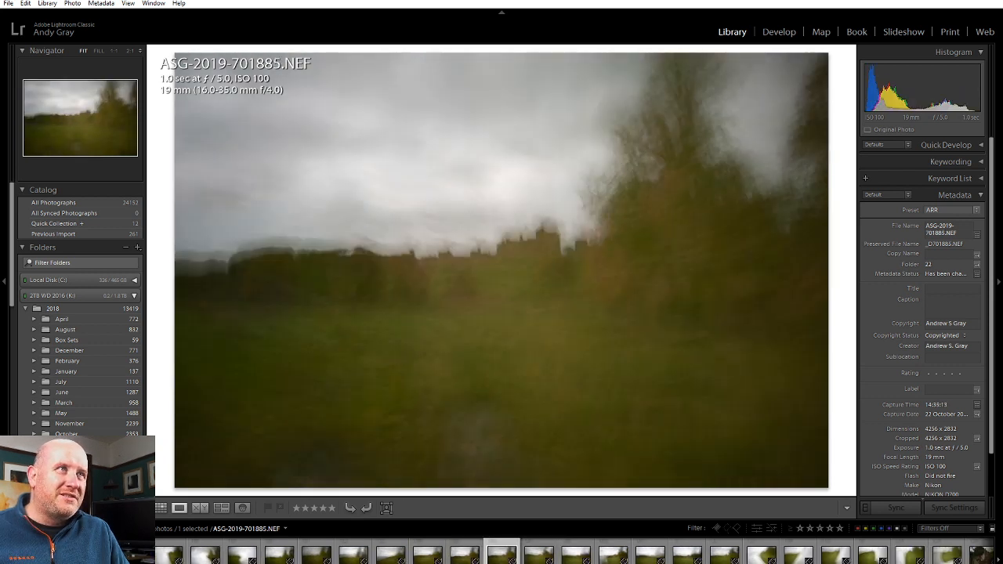
key("Left")
key("1")
key("Left")
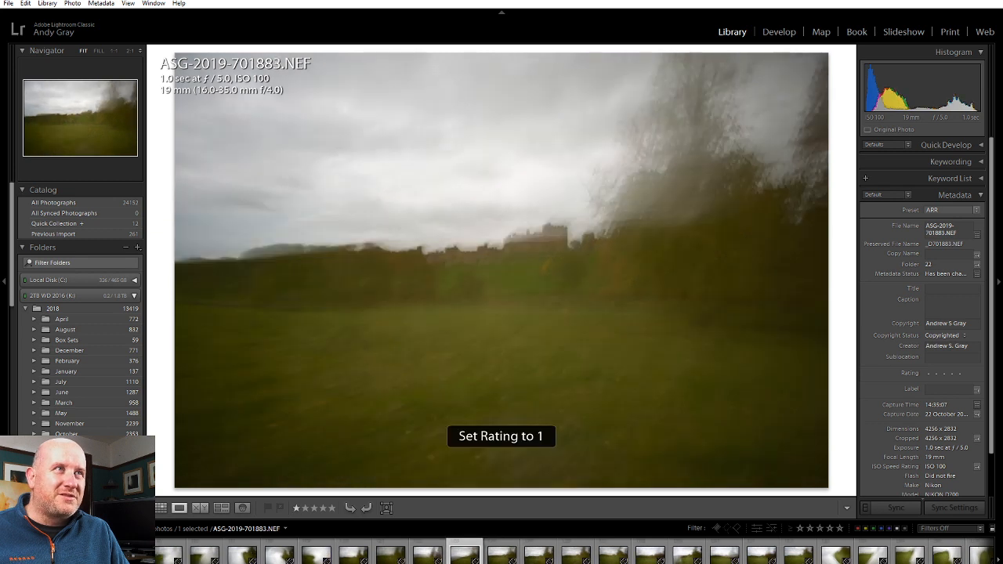
key("1")
key("Right")
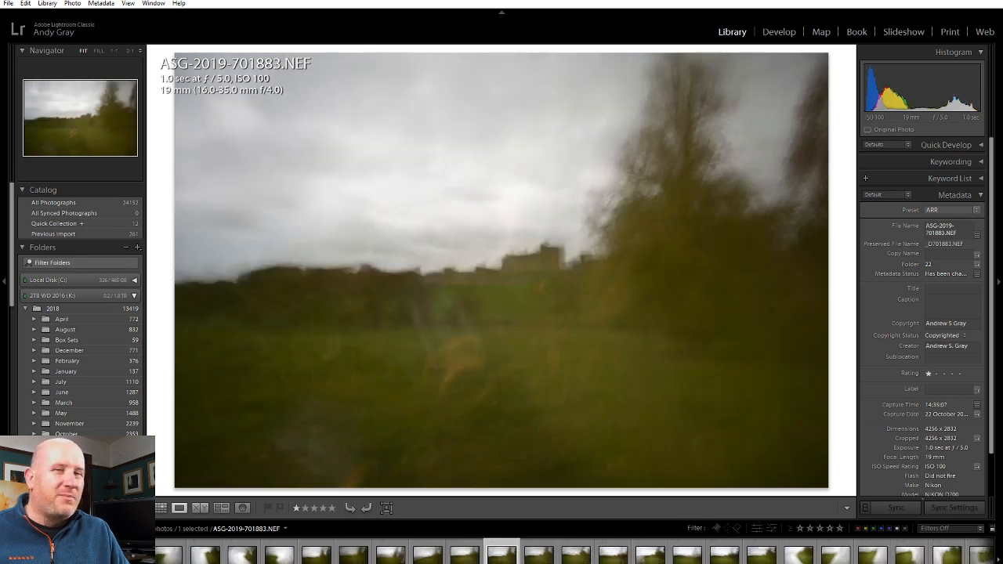
key("Right")
key("Right")
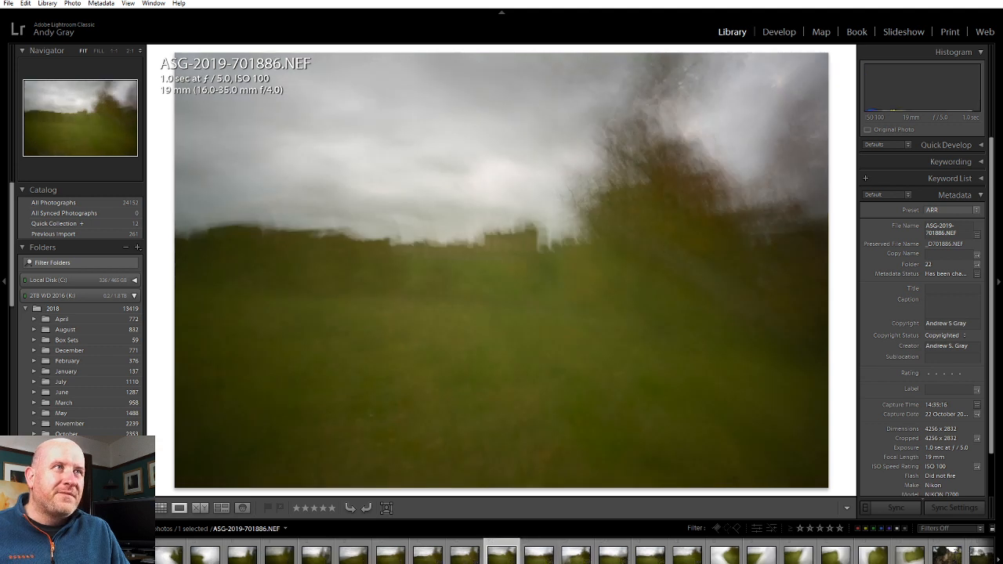
key("Right")
key("Right")
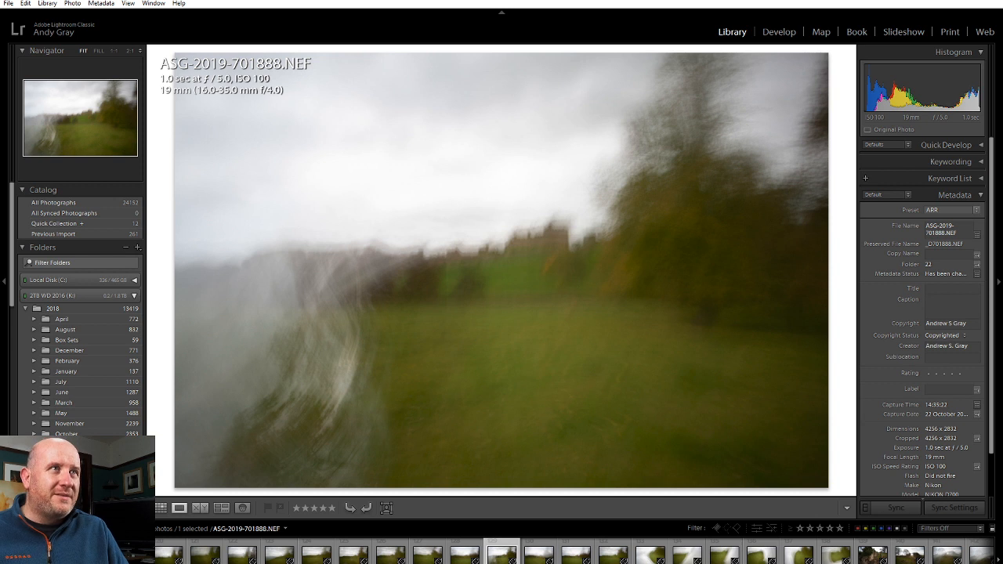
key("Right")
key("Right")
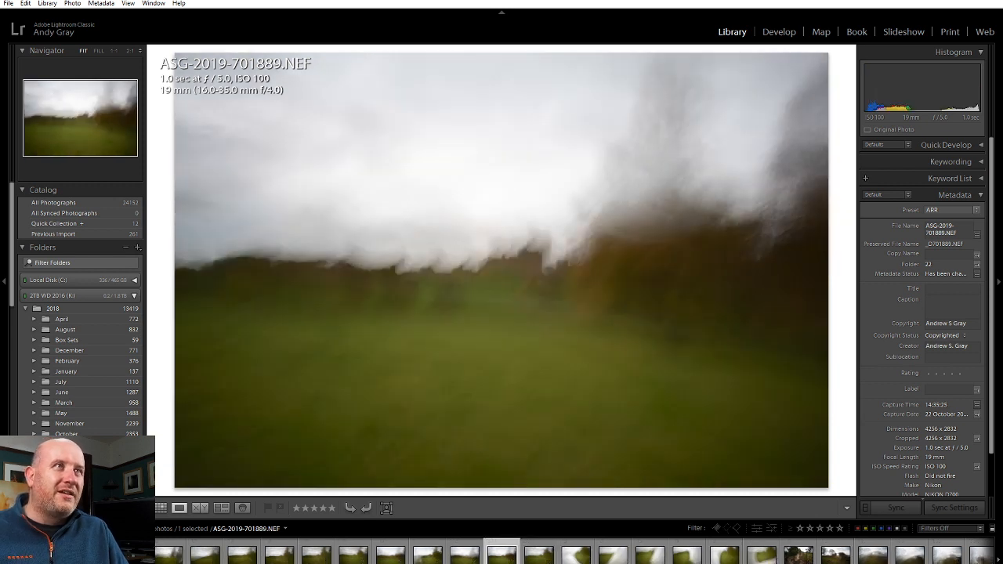
key("Right")
key("Right")
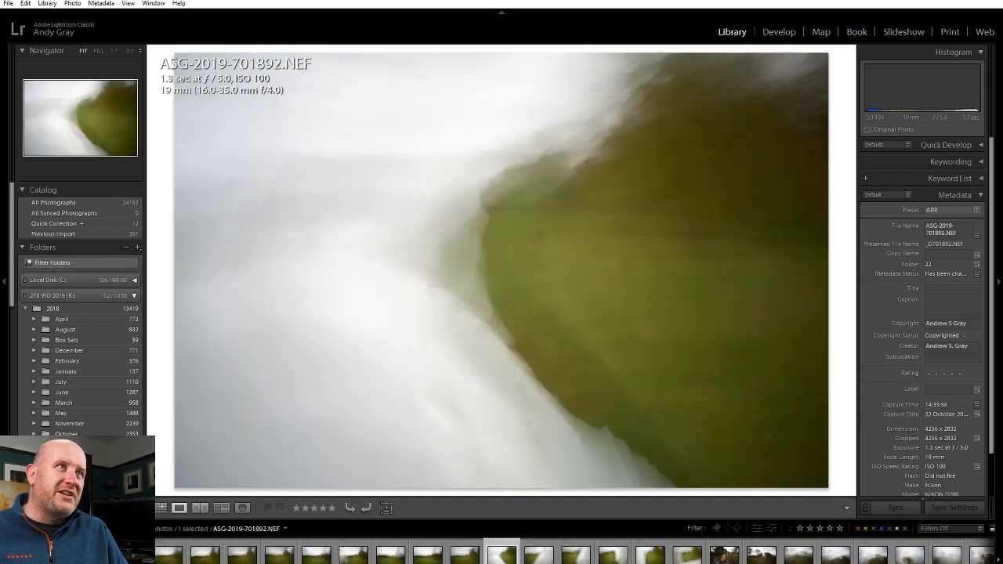
key("Right")
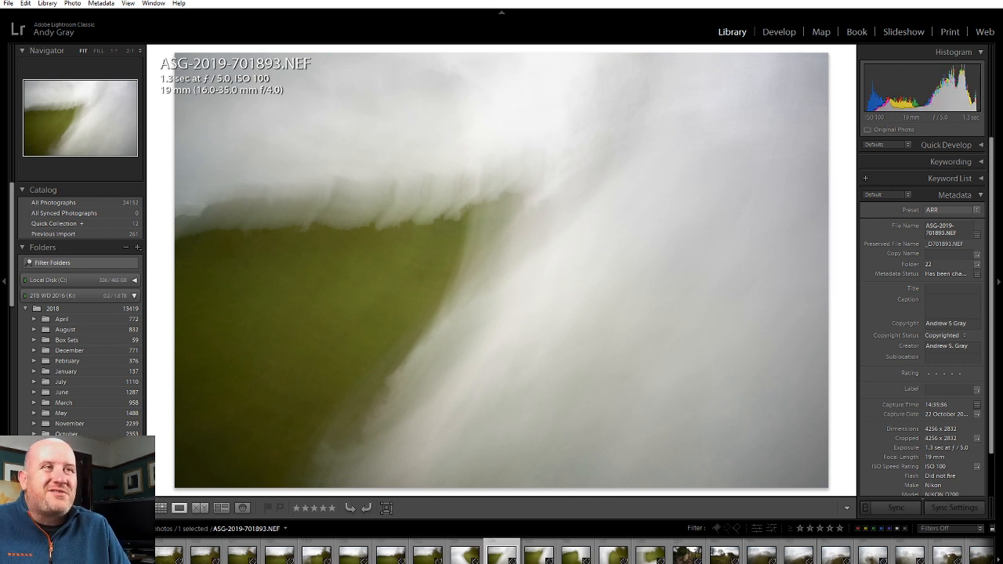
key("Right")
key("Right")
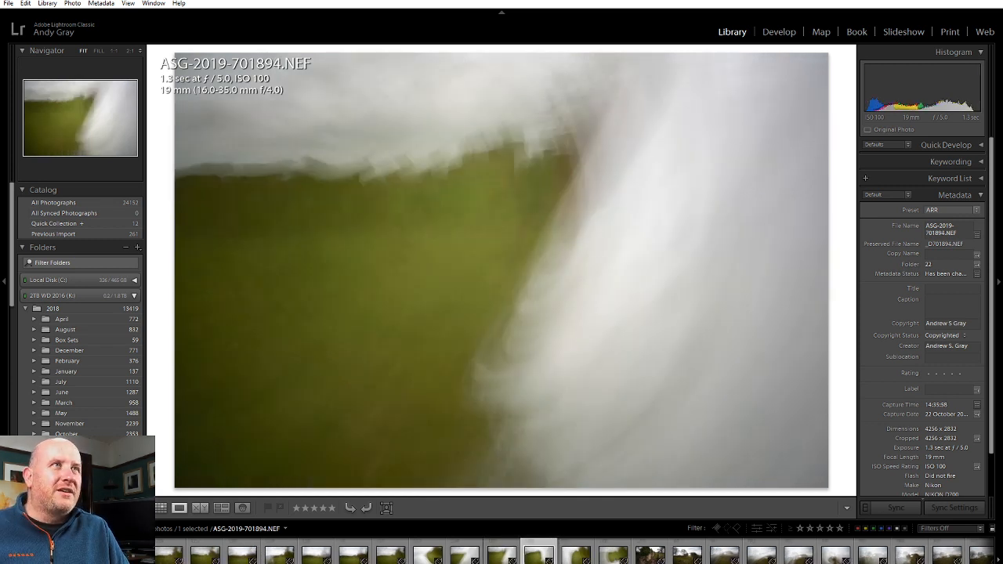
key("Right")
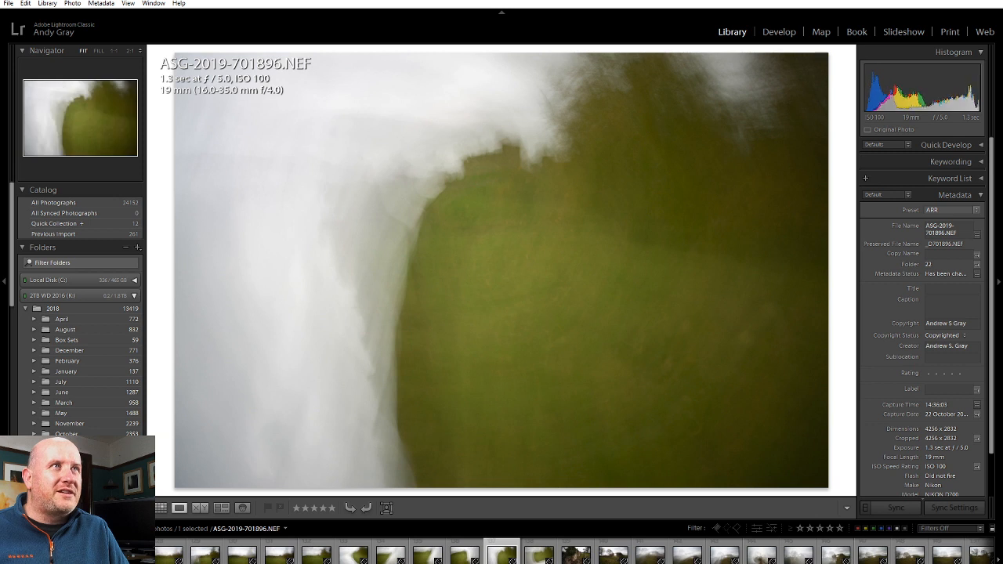
key("Right")
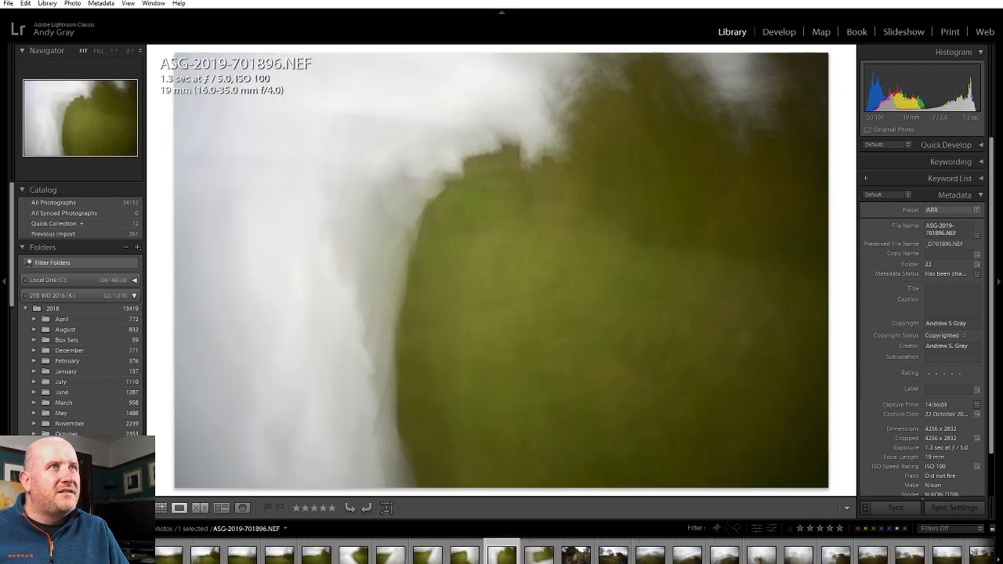
key("1")
key("Right")
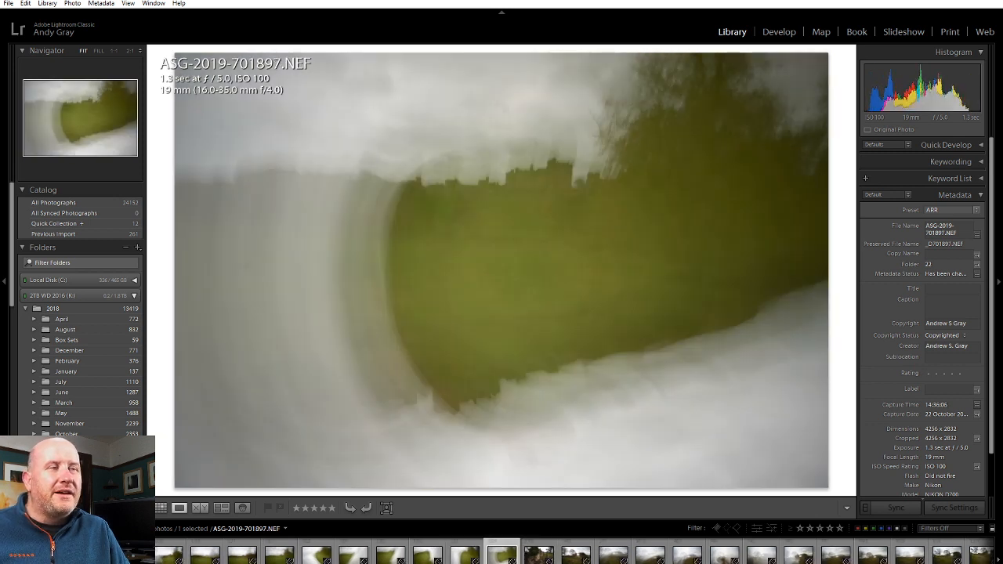
key("Right")
key("Right")
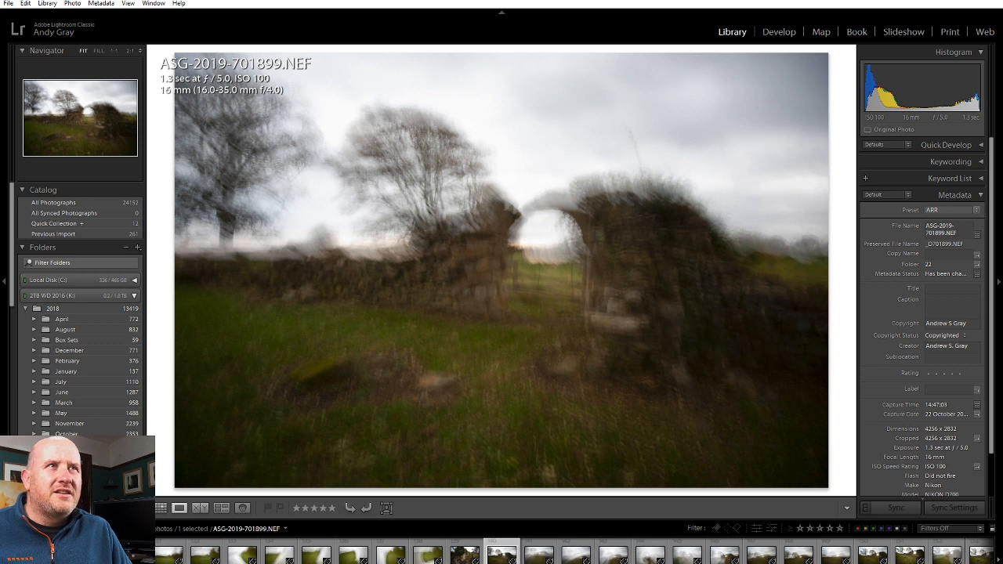
key("Right")
key("Right")
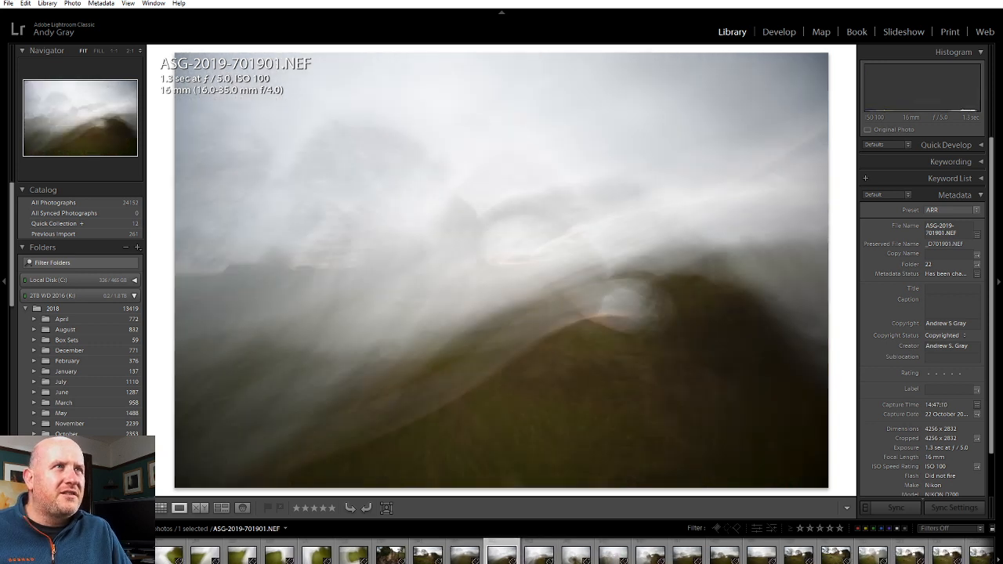
key("Right")
key("Left")
key("Left")
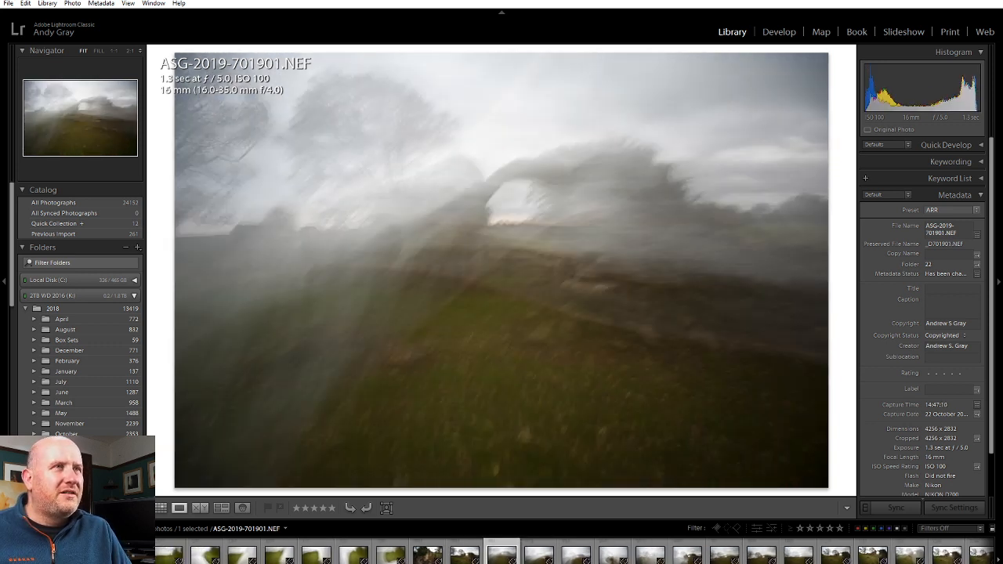
key("Left")
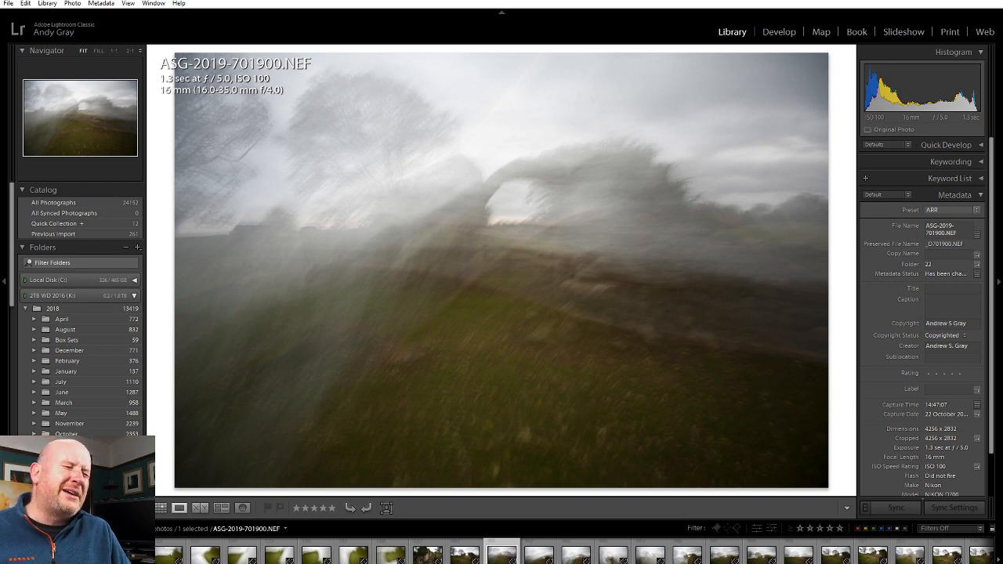
key("Right")
key("Right")
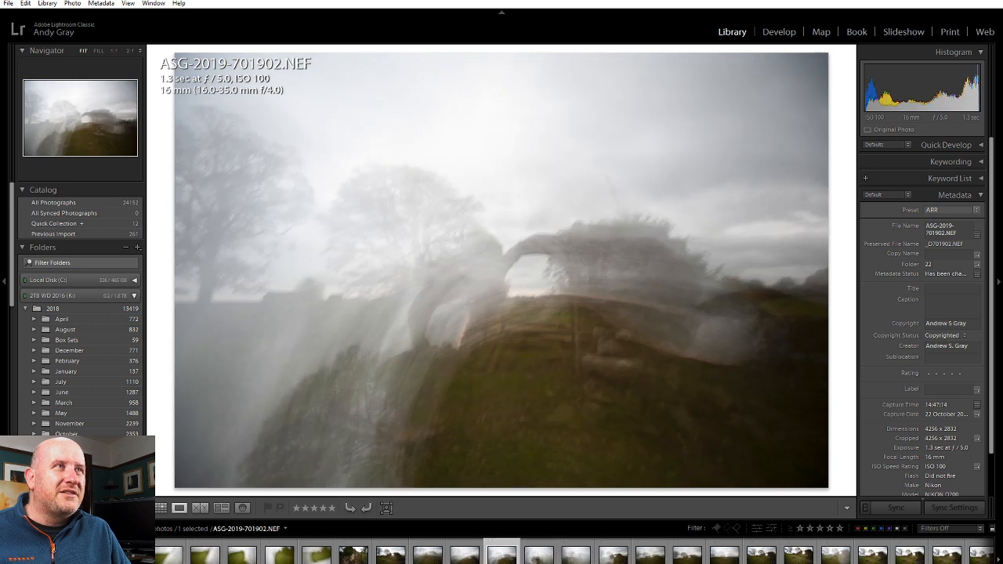
key("Left")
key("Left")
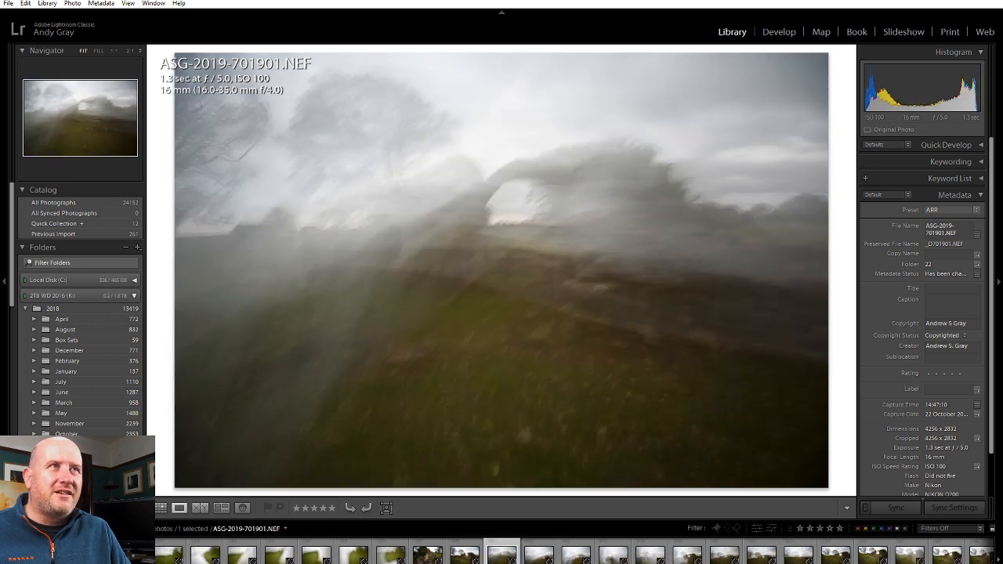
key("Left")
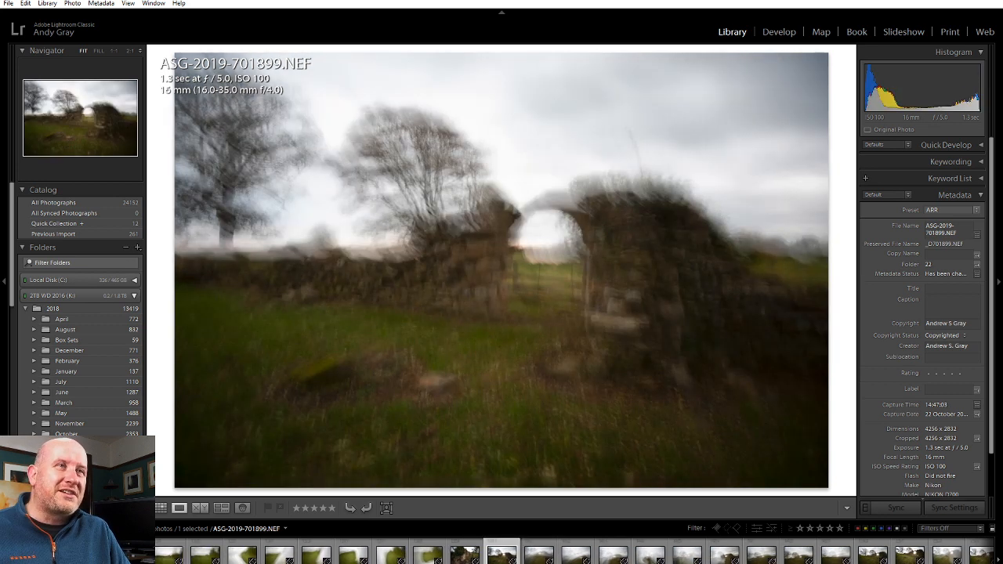
key("Right")
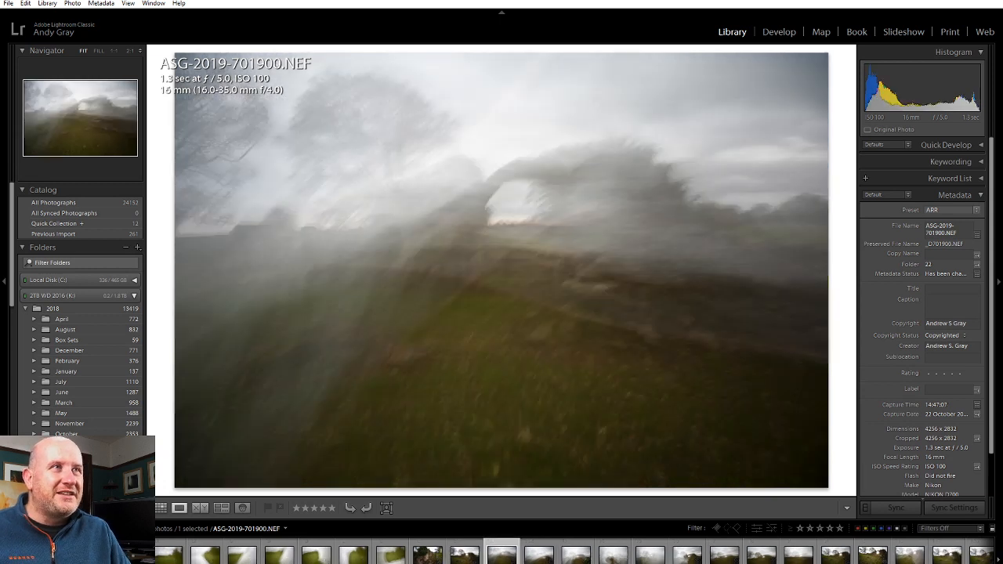
key("Right")
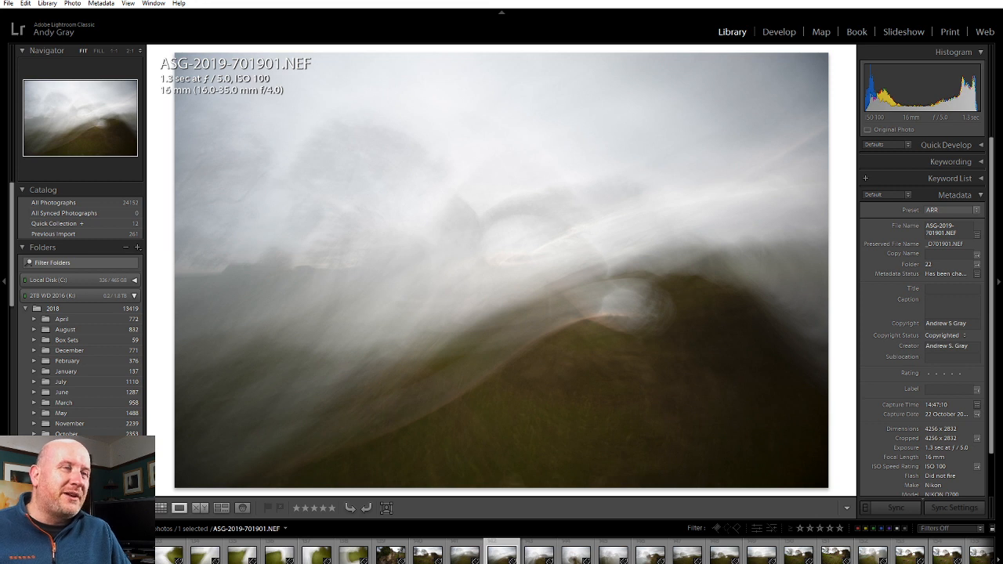
key("Right")
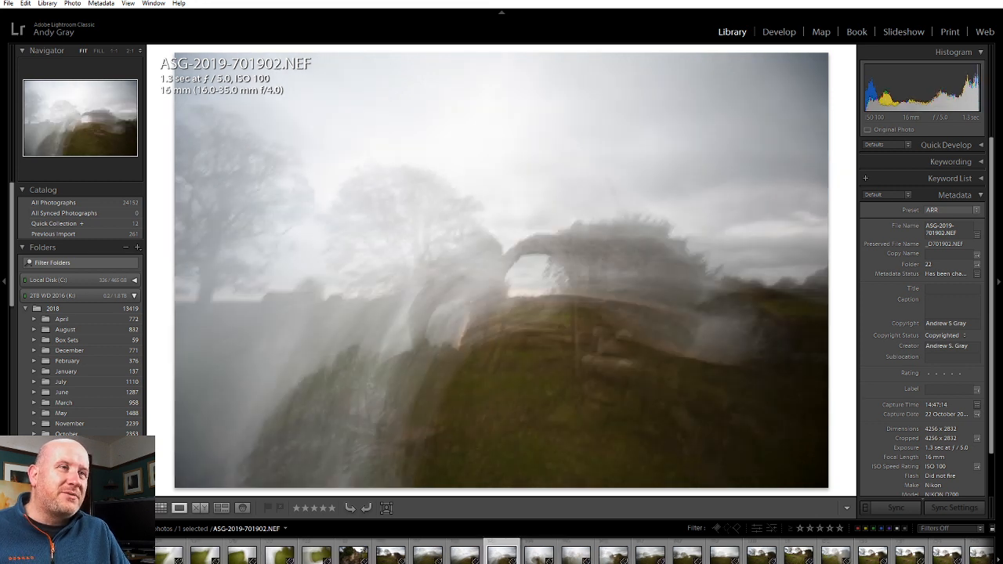
key("Right")
key("Right")
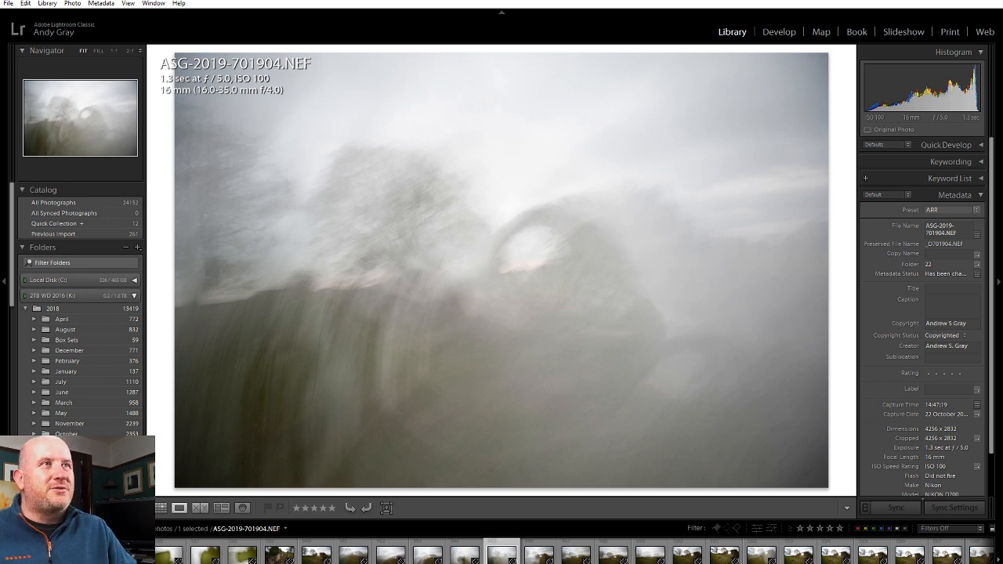
key("Right")
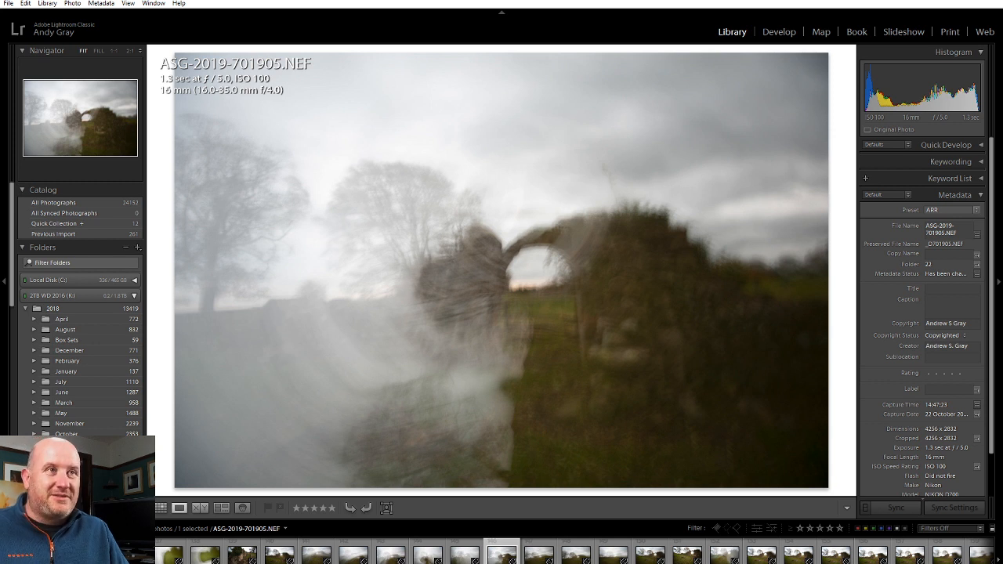
key("Left")
key("Left")
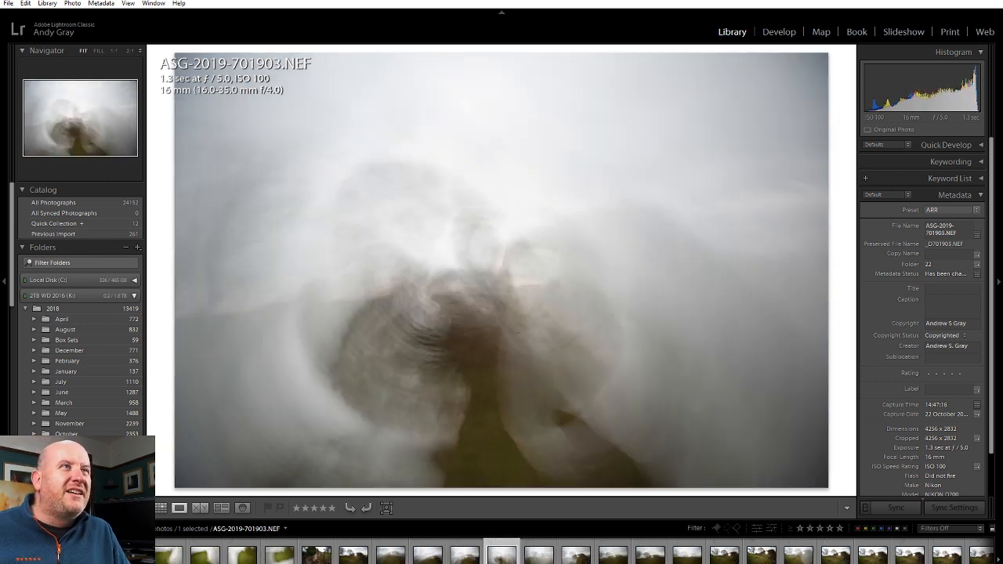
key("Left")
key("Left")
key("Left")
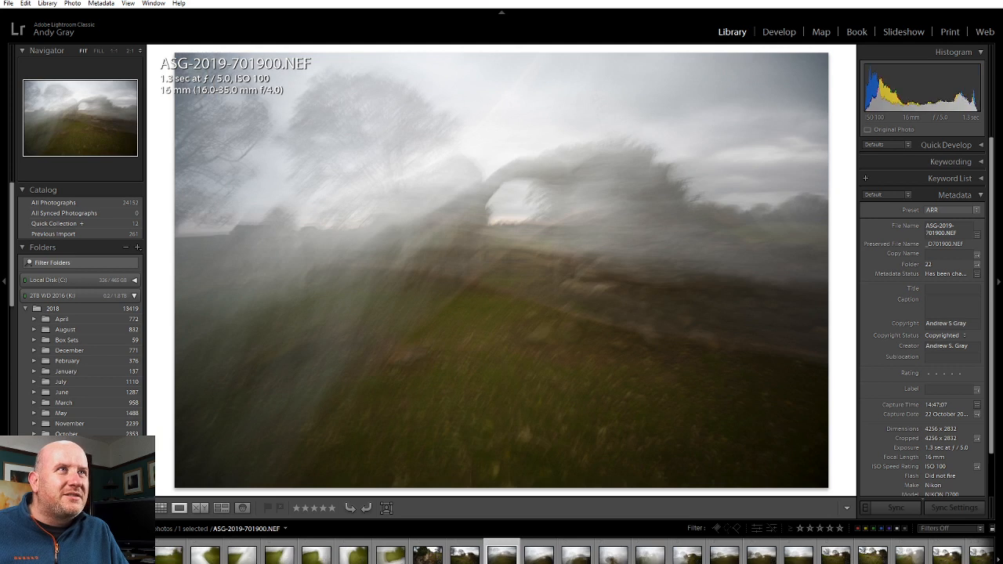
key("Left")
key("Right")
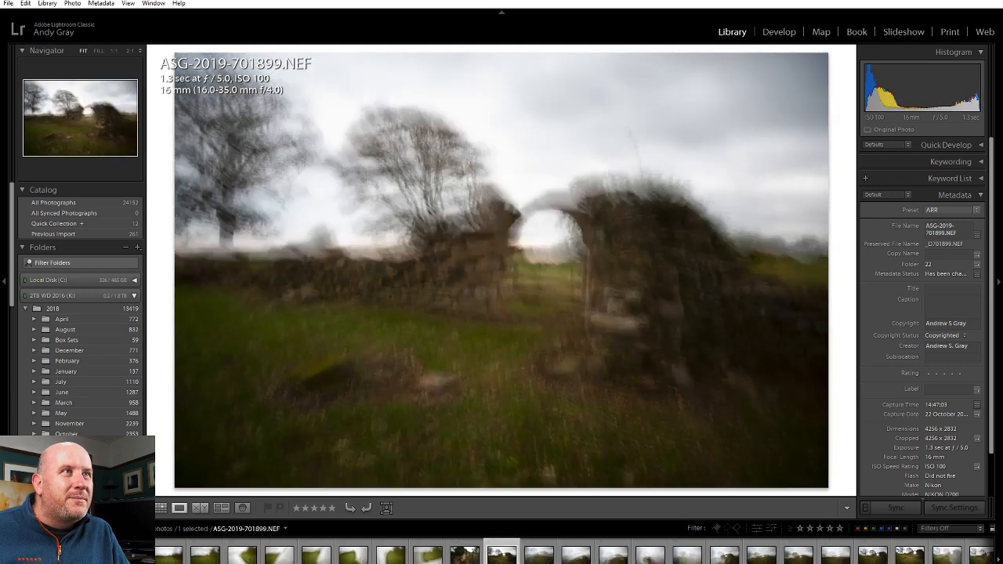
key("Right")
key("Right")
key("Left")
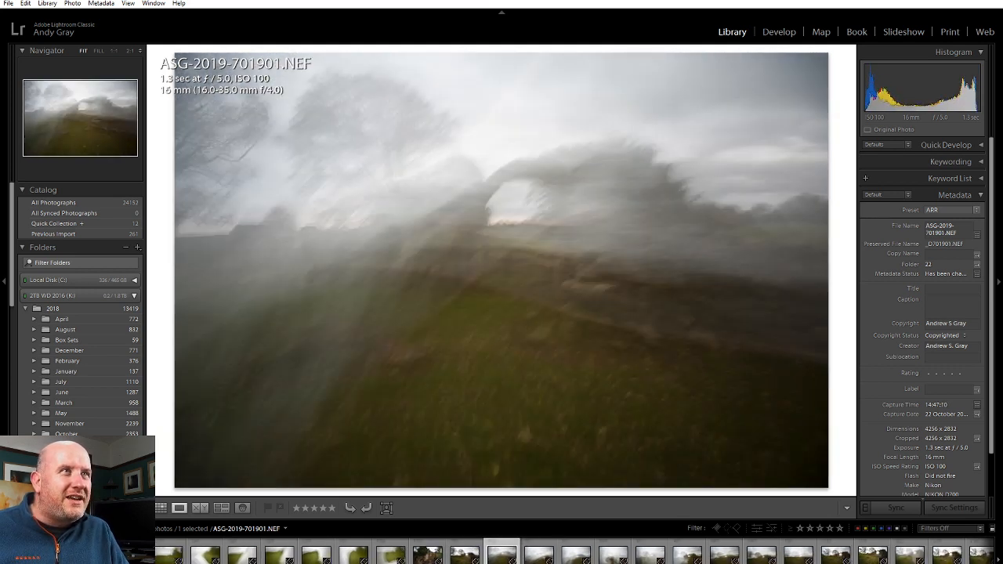
key("Left")
key("Right")
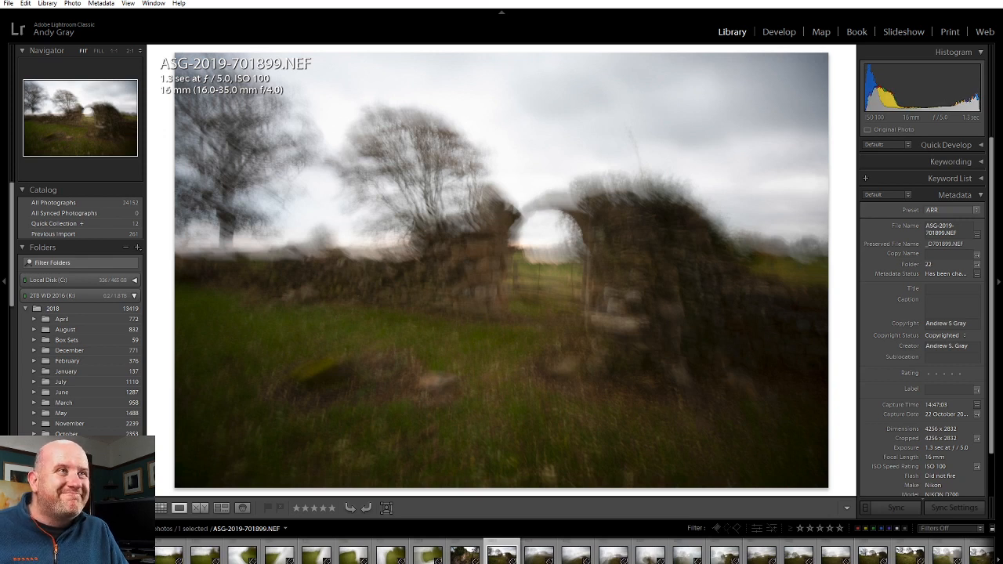
key("Right")
key("Right")
key("Right")
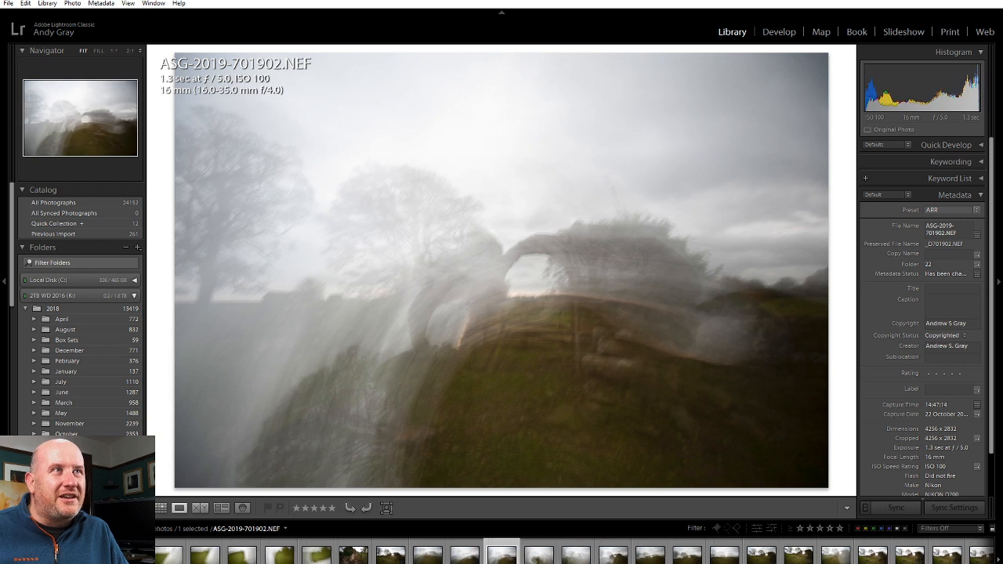
key("Right")
key("Right")
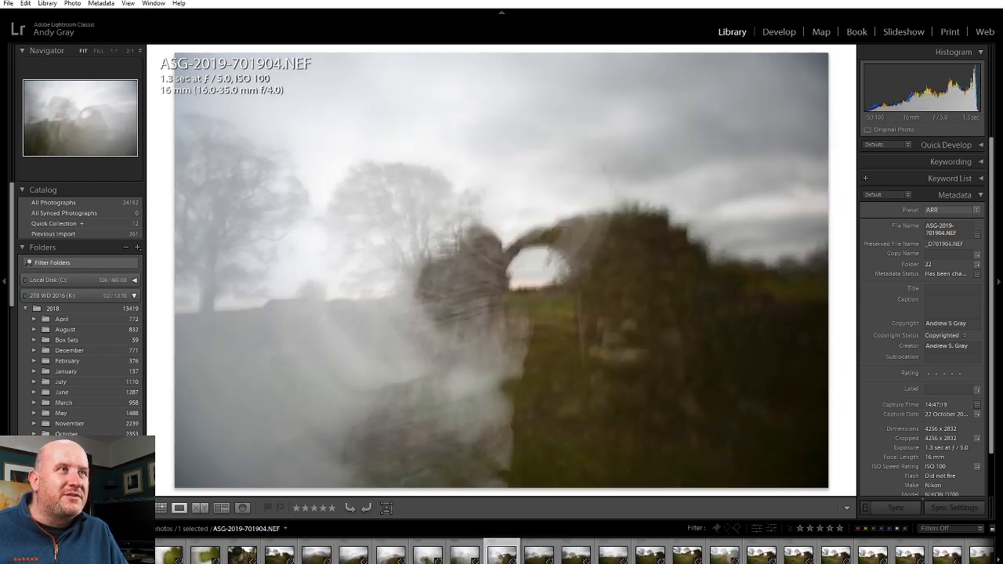
key("Left")
key("Right")
key("Right")
key("Right")
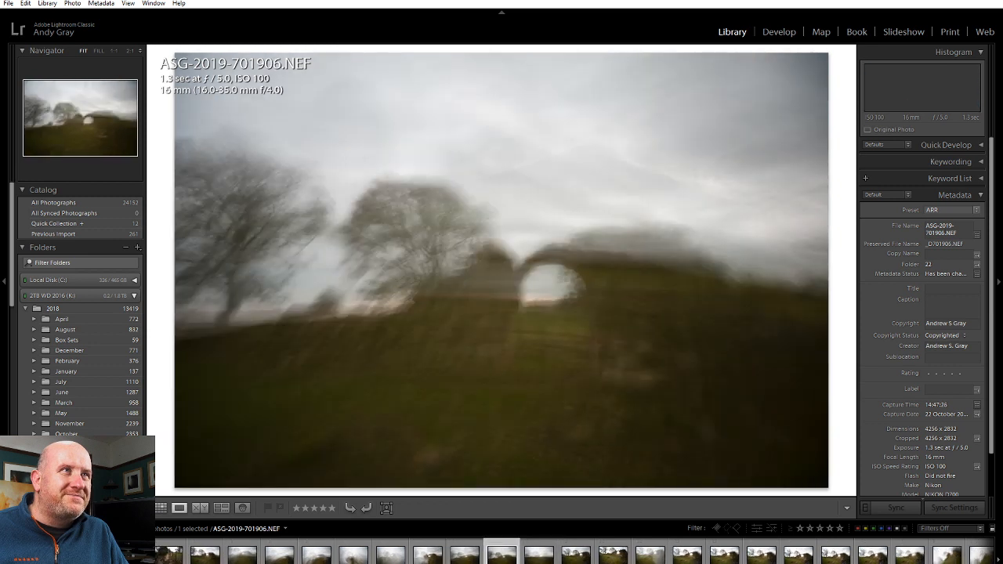
key("Right")
key("Right")
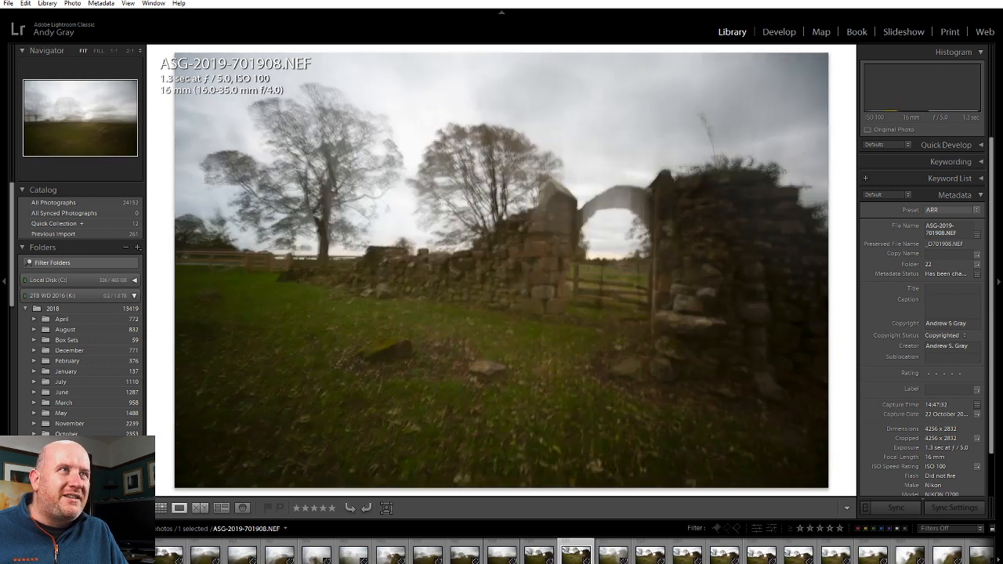
key("Right")
key("Right")
key("Right")
key("Right")
key("Right")
key("Right")
key("Right")
key("Right")
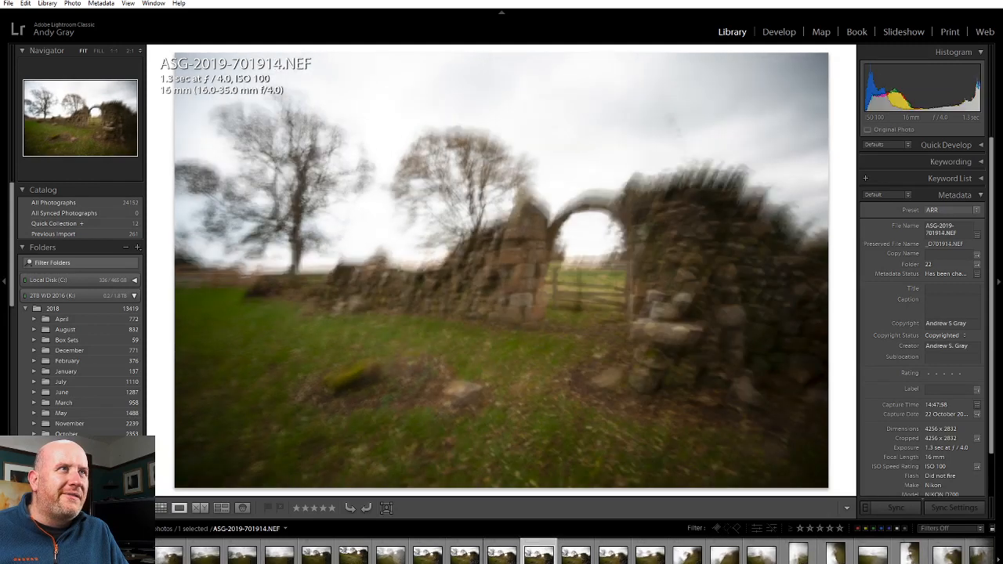
key("Right")
key("Right")
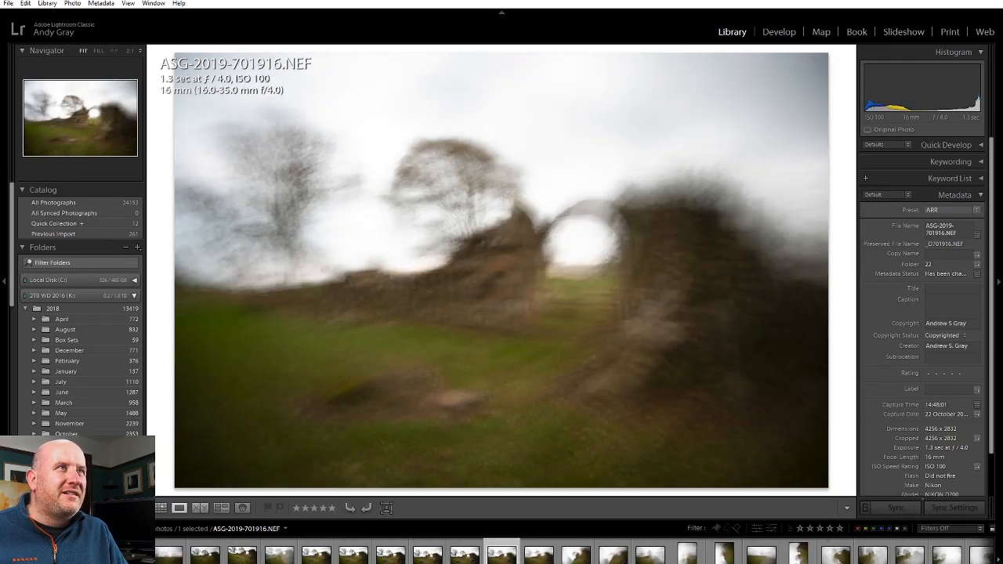
key("Right")
key("Right")
key("Right")
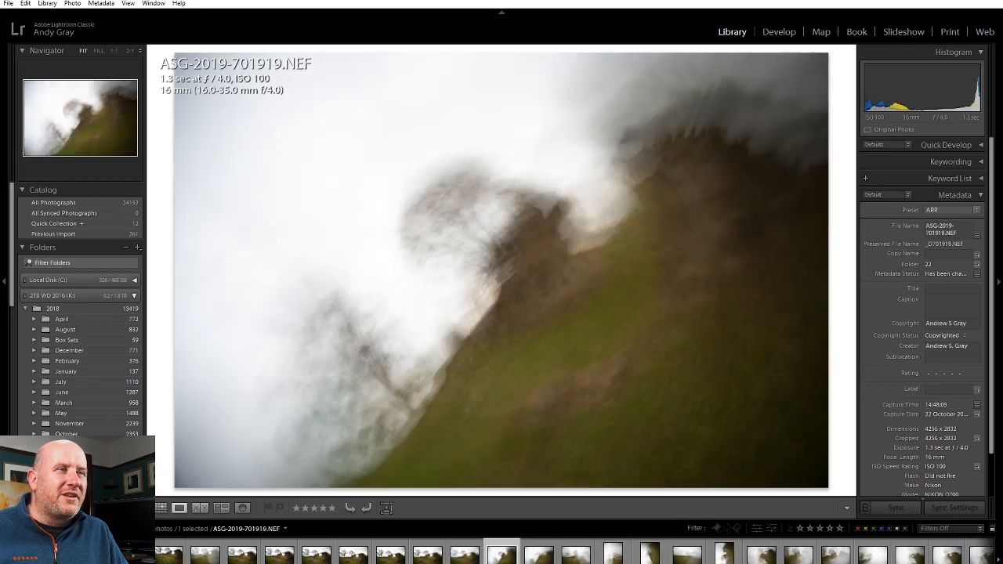
key("Right")
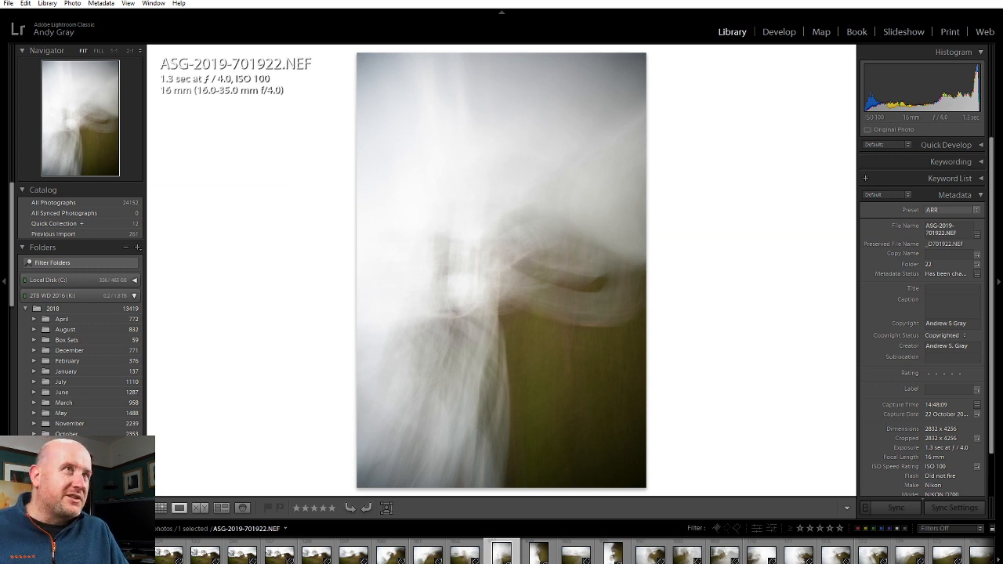
key("Right")
key("Right")
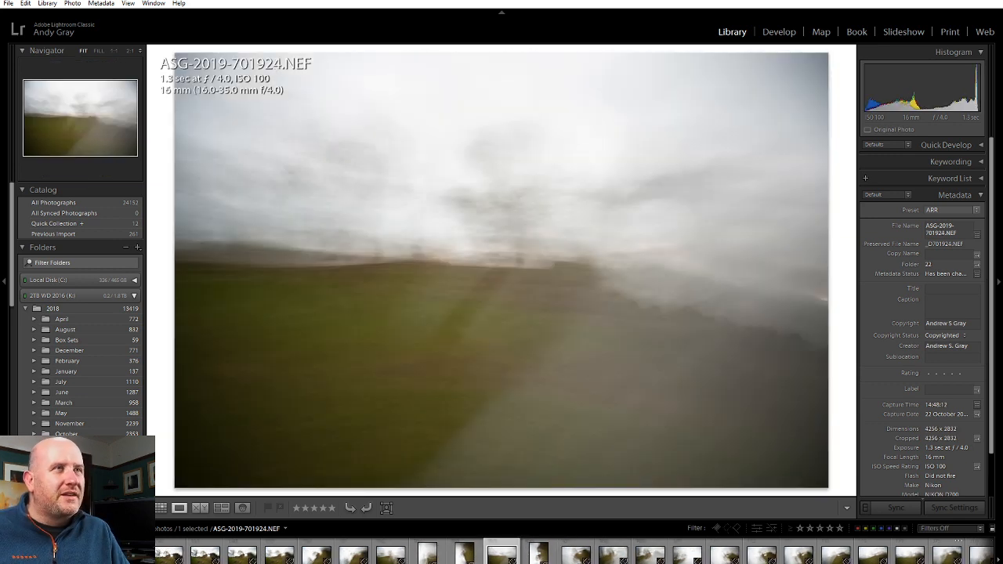
key("Right")
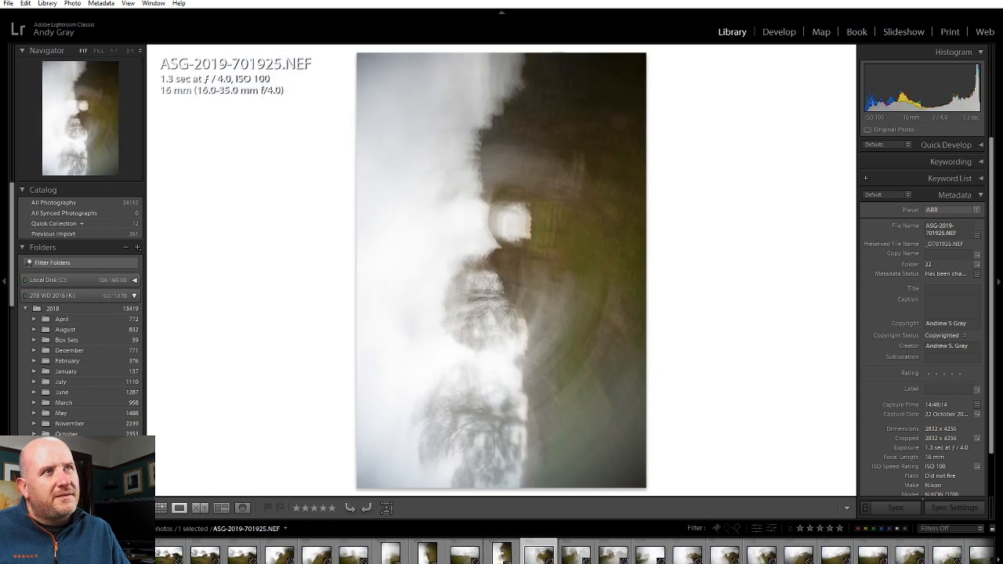
key("Right")
key("Right")
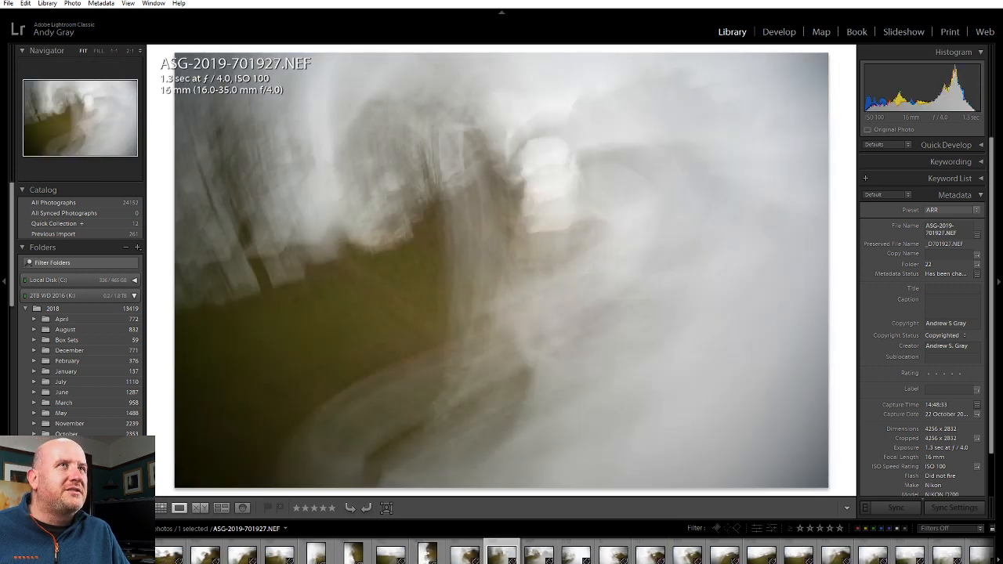
key("Right")
key("Right")
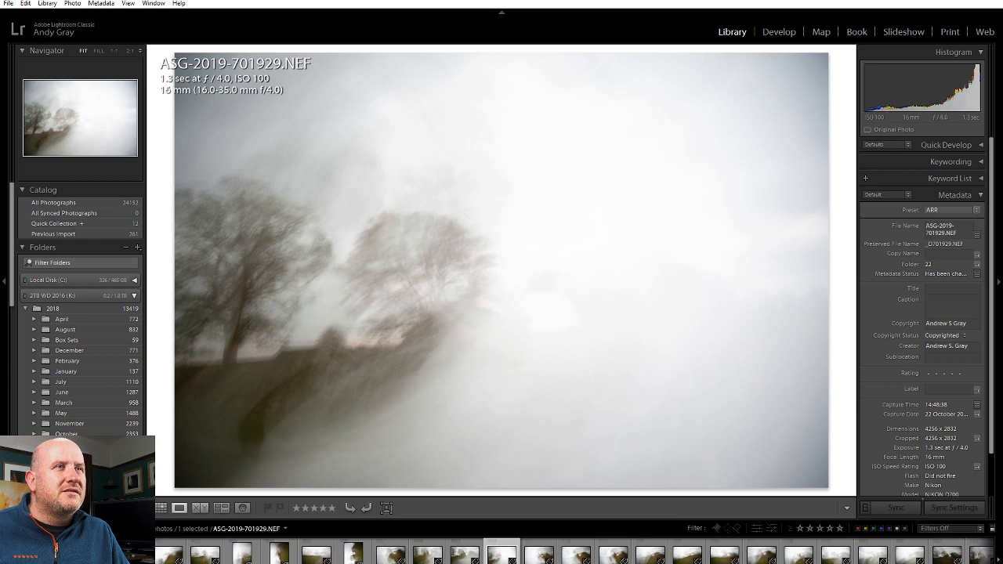
key("Right")
key("Right")
key("Right")
key("Right")
key("Right")
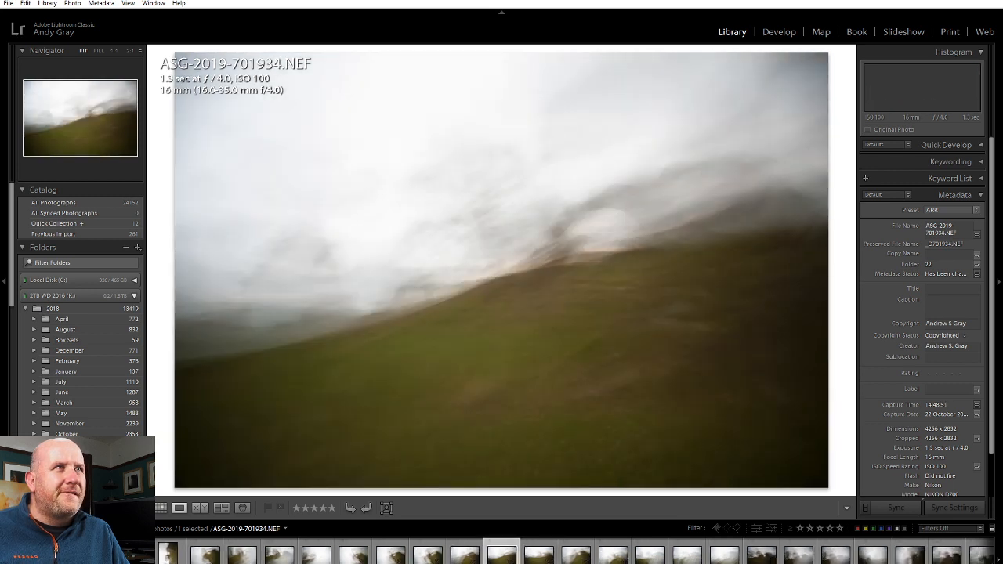
key("Right")
key("Right")
key("Left")
key("Right")
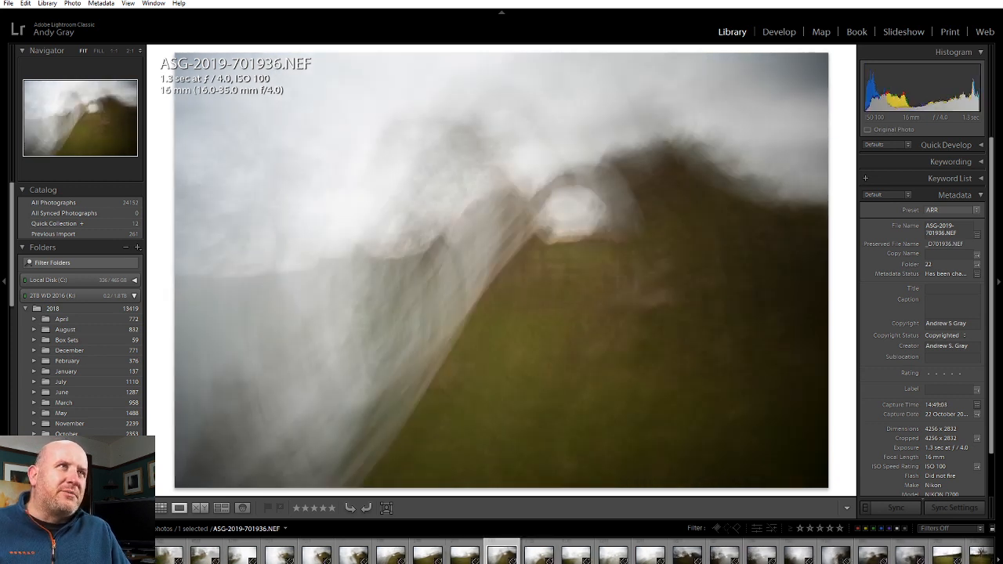
key("Right")
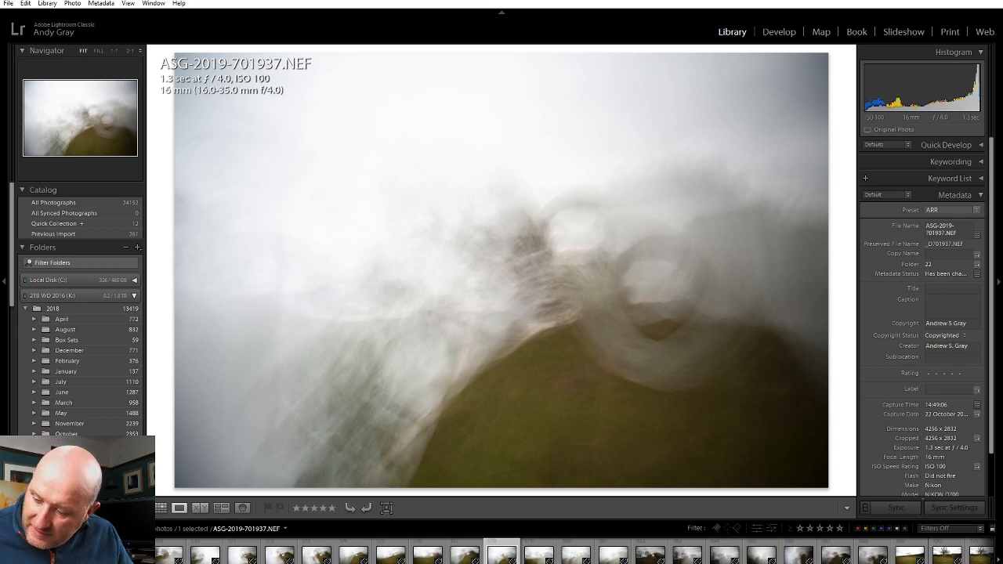
key("Right")
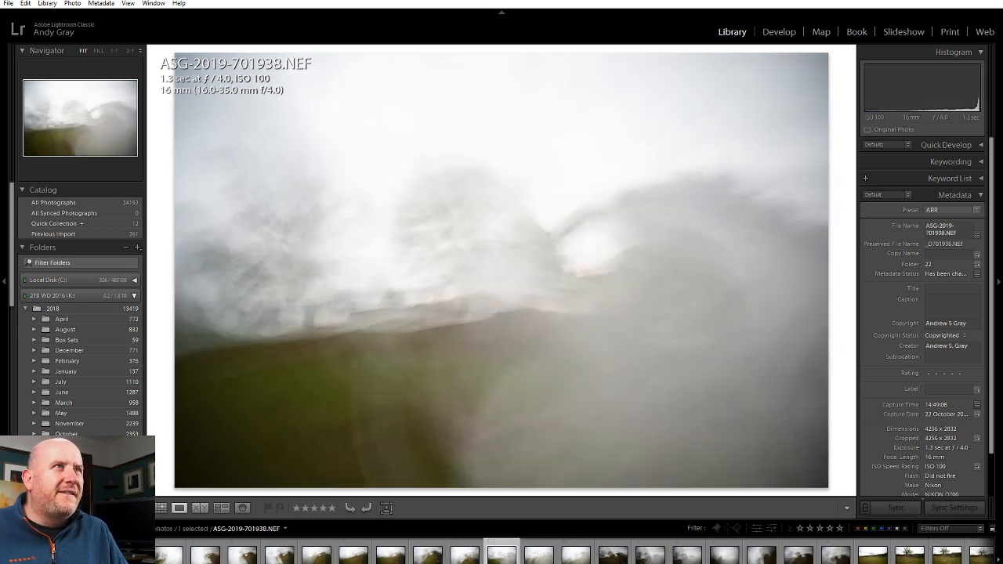
key("Right")
key("Right")
key("Right")
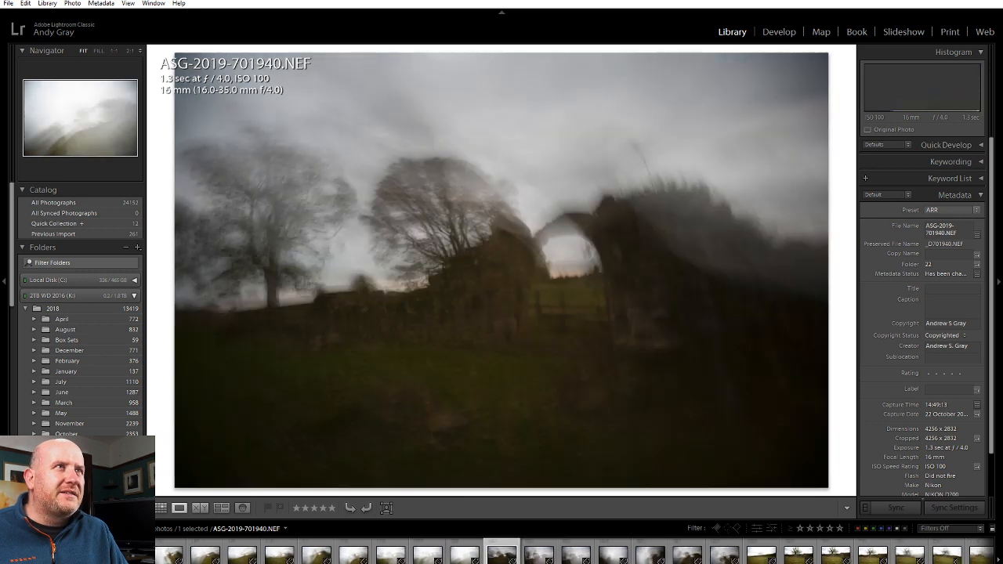
key("Right")
key("Right")
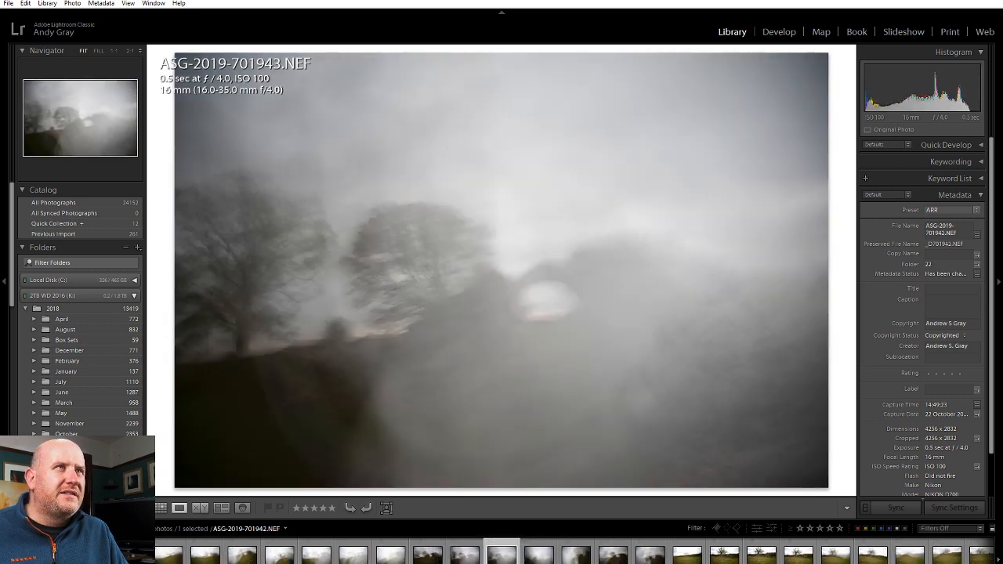
key("Left")
key("Left")
key("Right")
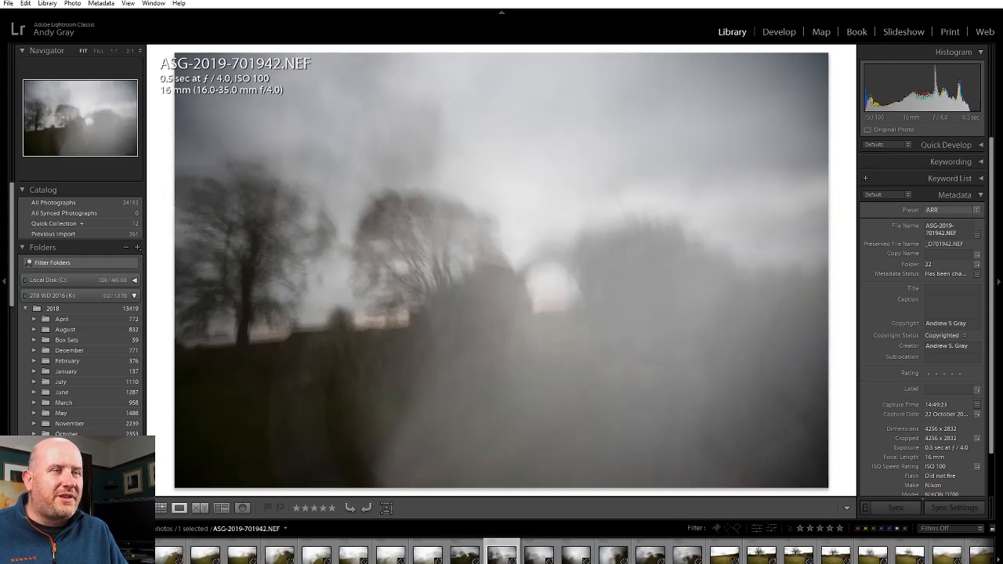
key("Right")
key("Right")
key("Right")
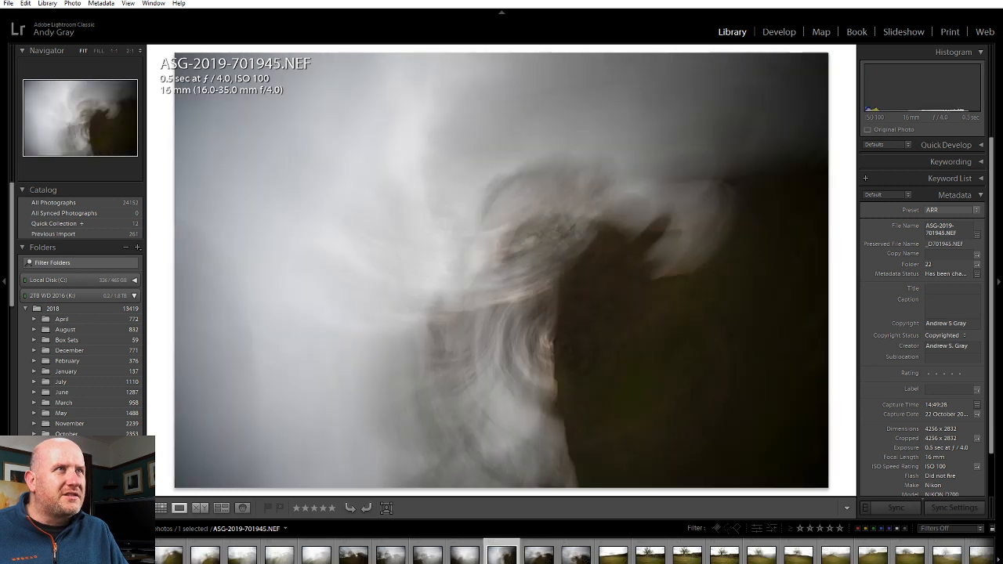
key("Right")
key("Right")
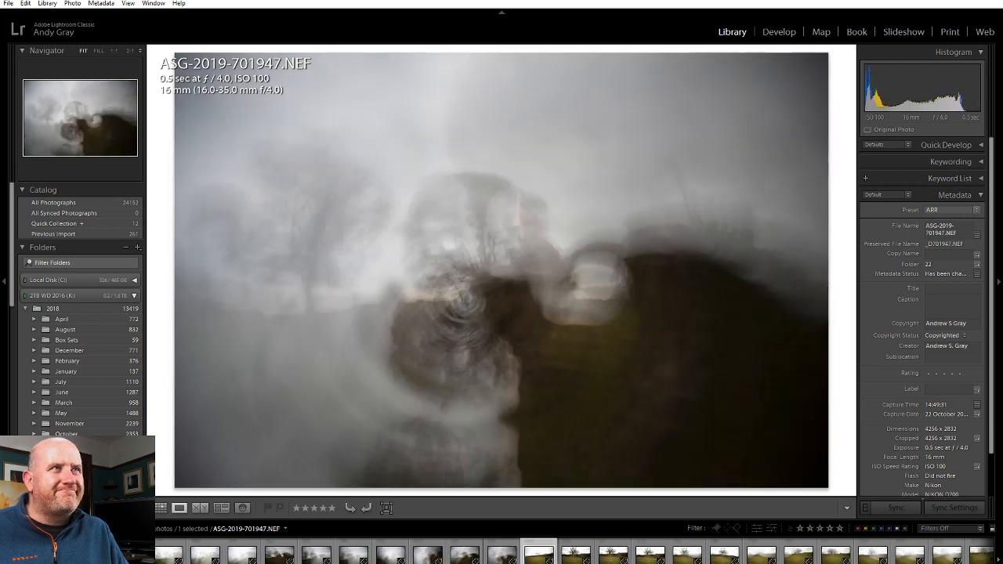
key("Right")
key("Right")
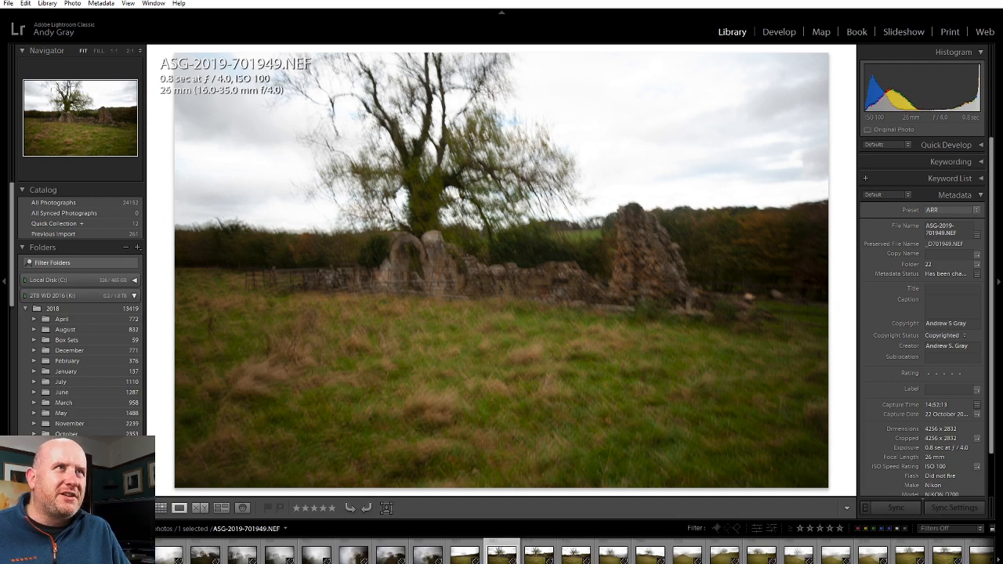
key("Right")
key("Right")
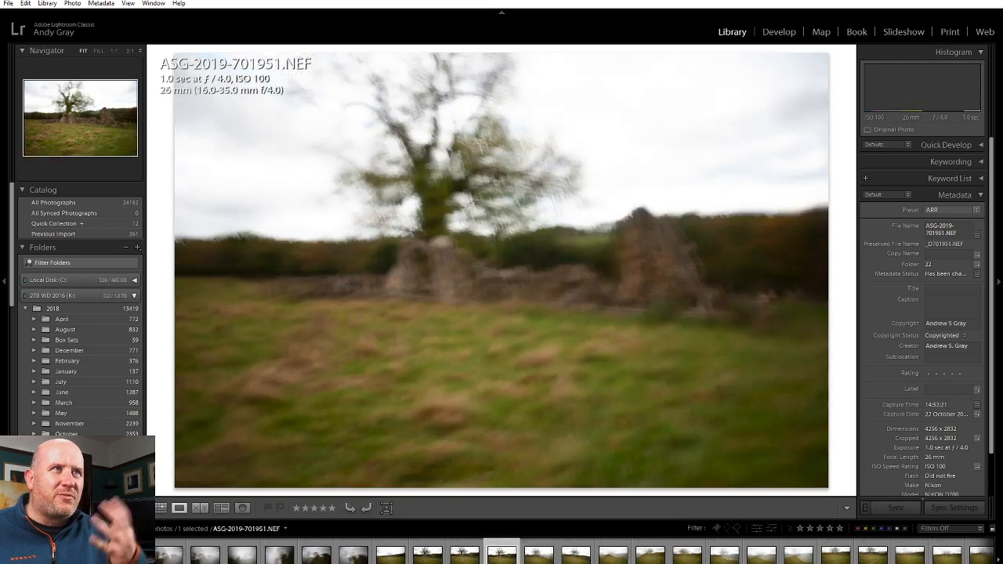
key("Right")
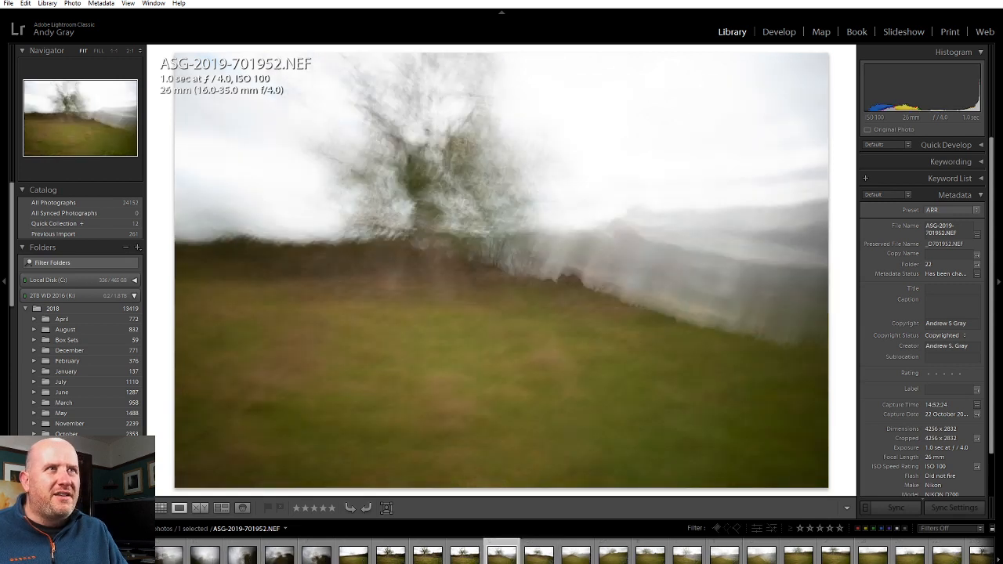
key("Right")
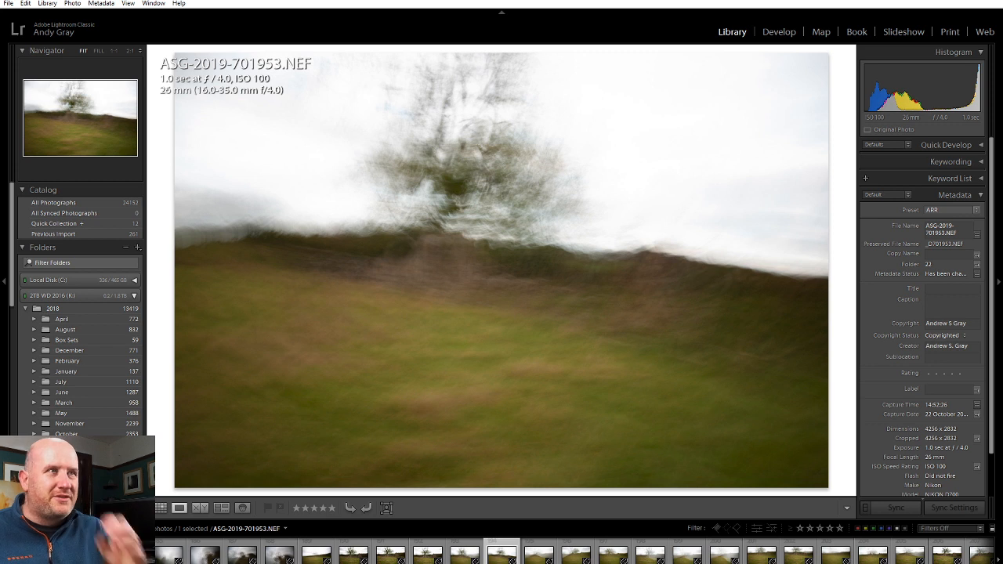
key("Right")
key("Right")
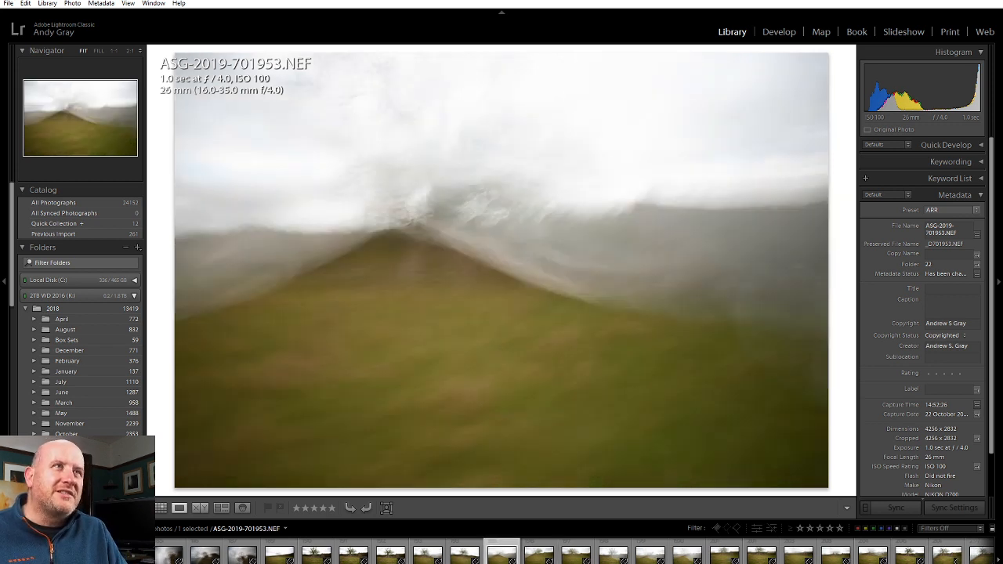
key("Right")
key("Right")
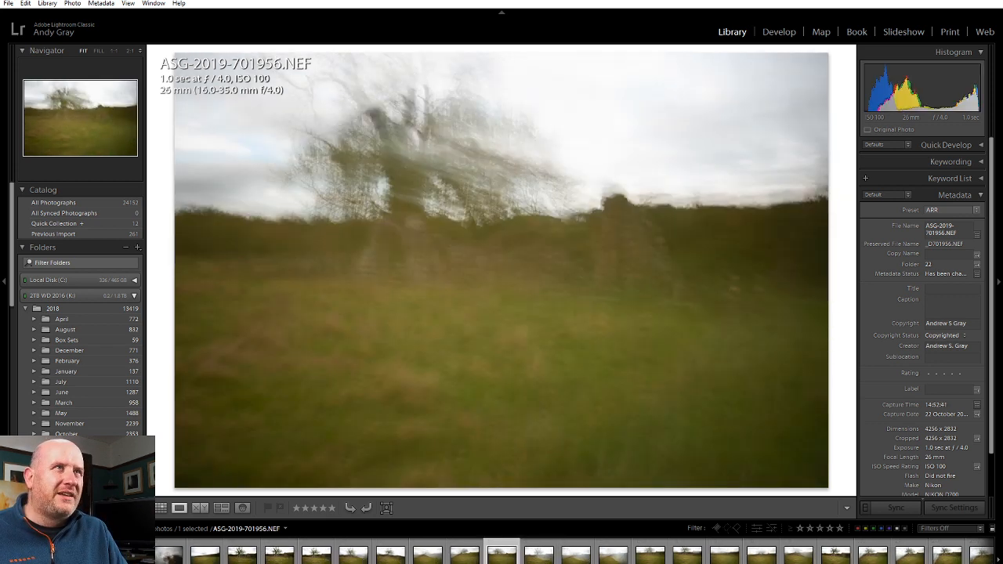
key("Right")
key("Right")
key("Right")
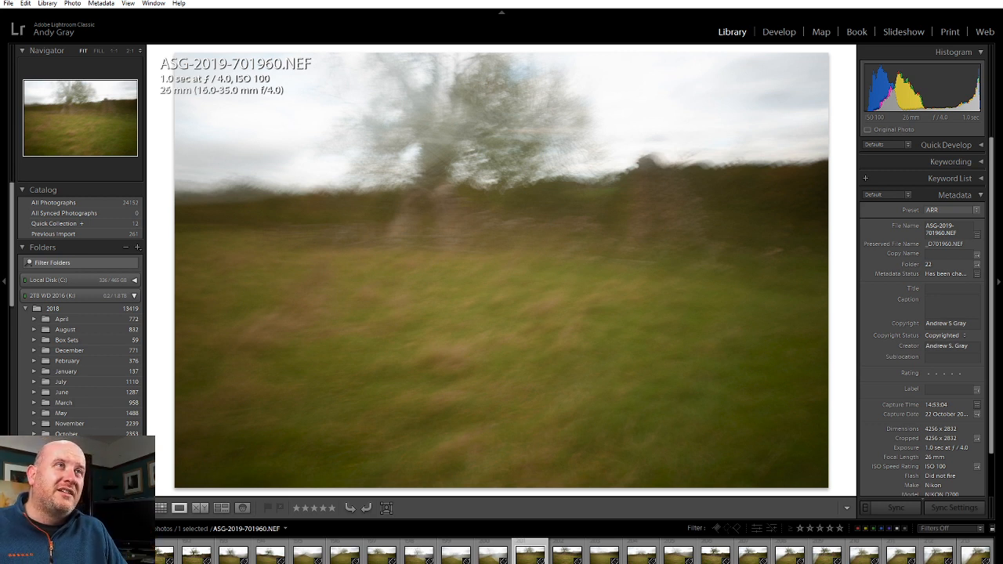
key("Right")
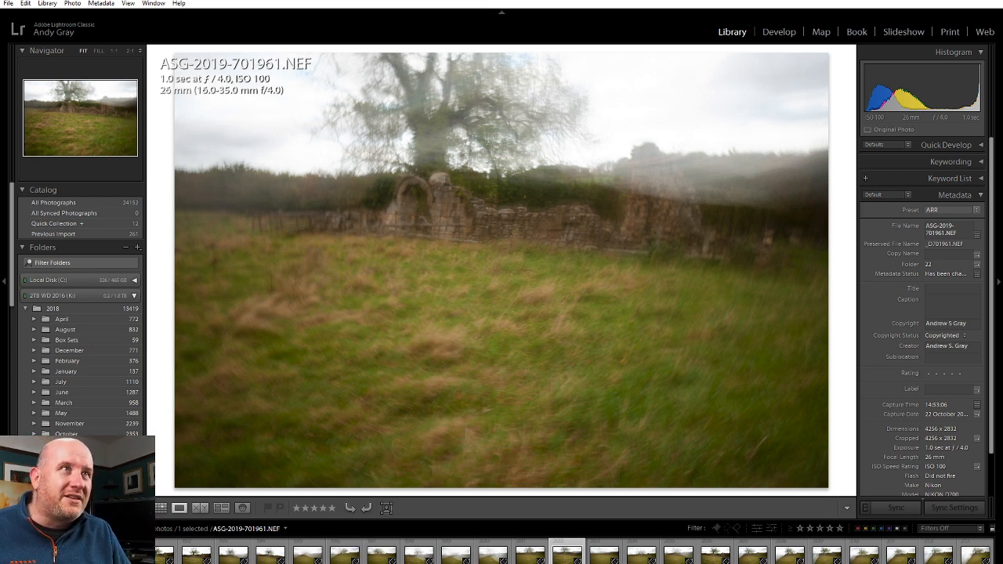
key("Right")
key("Right")
key("Right")
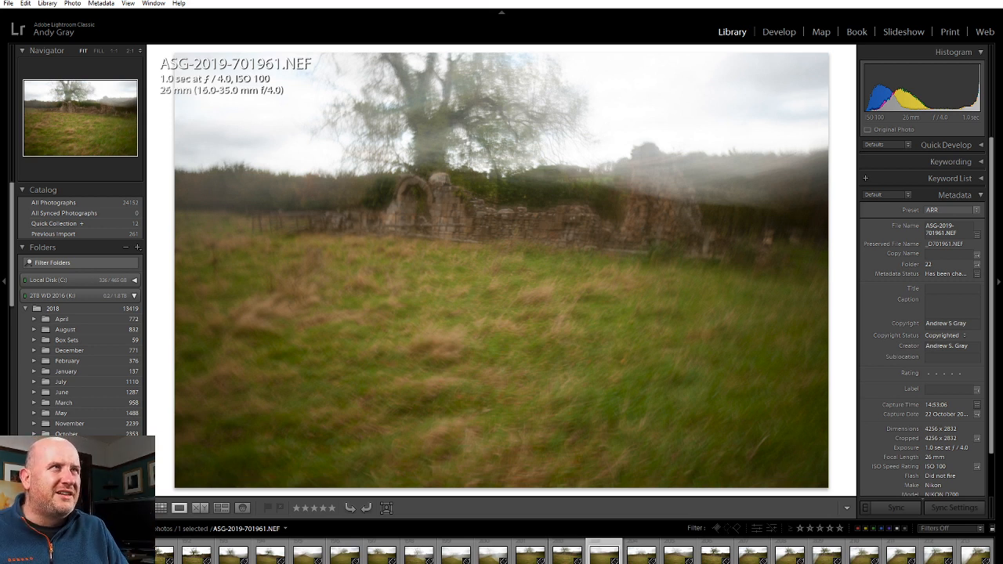
key("Right")
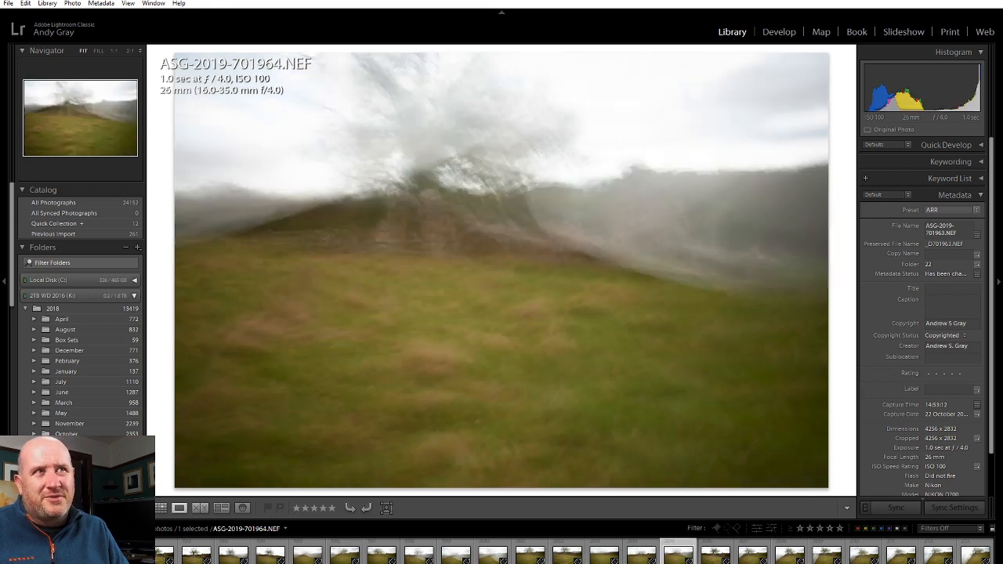
key("Right")
key("Right")
key("Right")
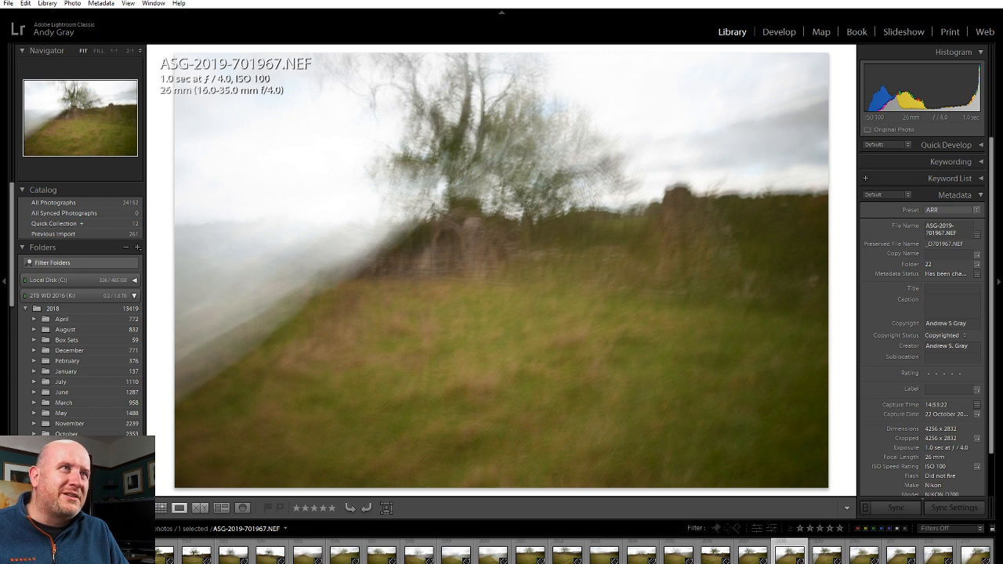
key("Right")
key("Right")
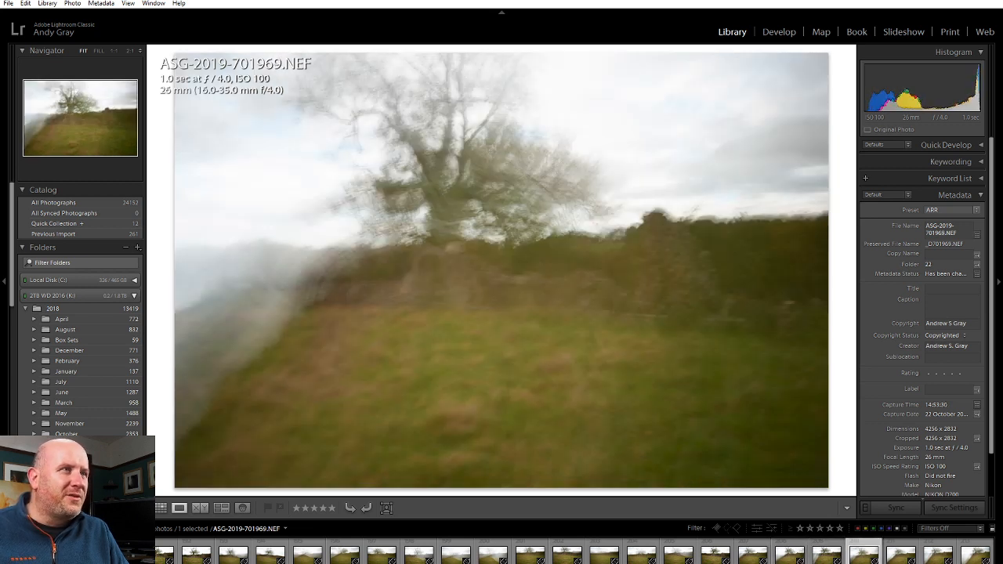
key("Right")
key("Right")
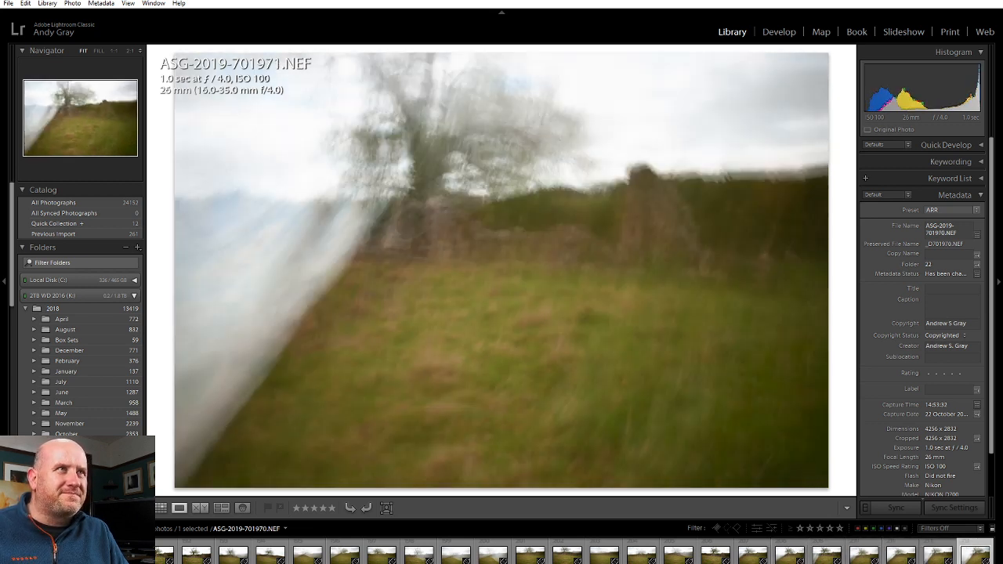
key("Right")
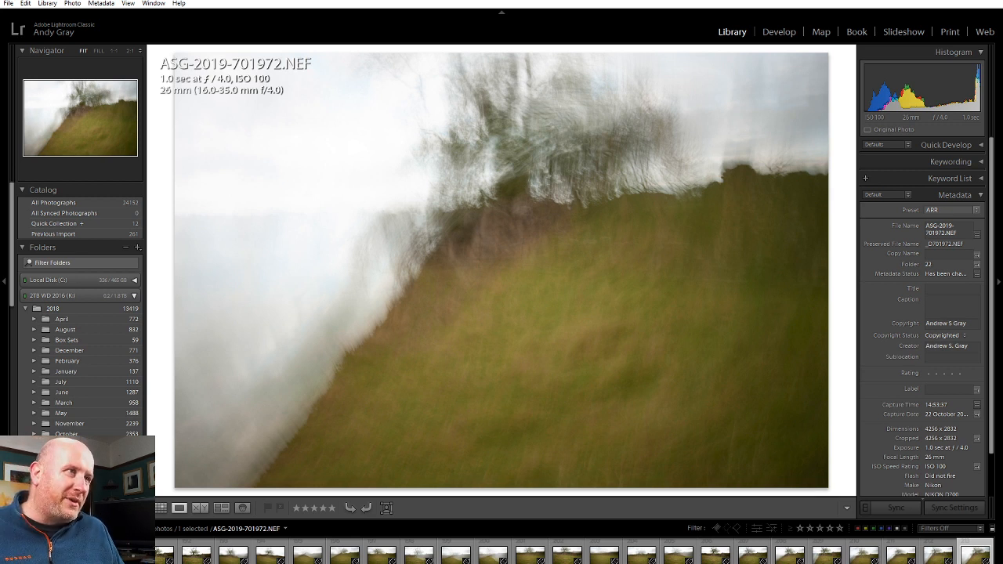
left_click(799, 529)
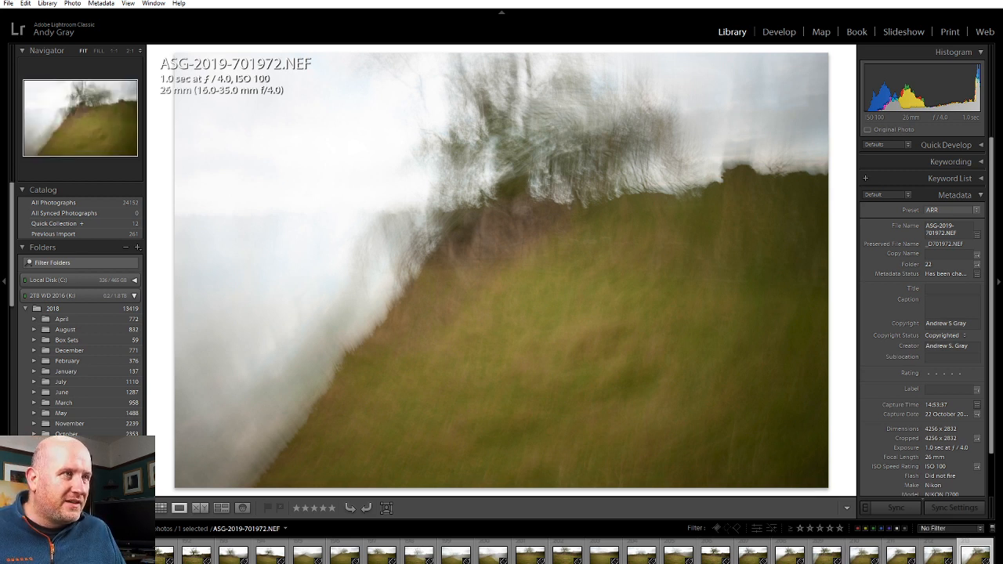
left_click(799, 529)
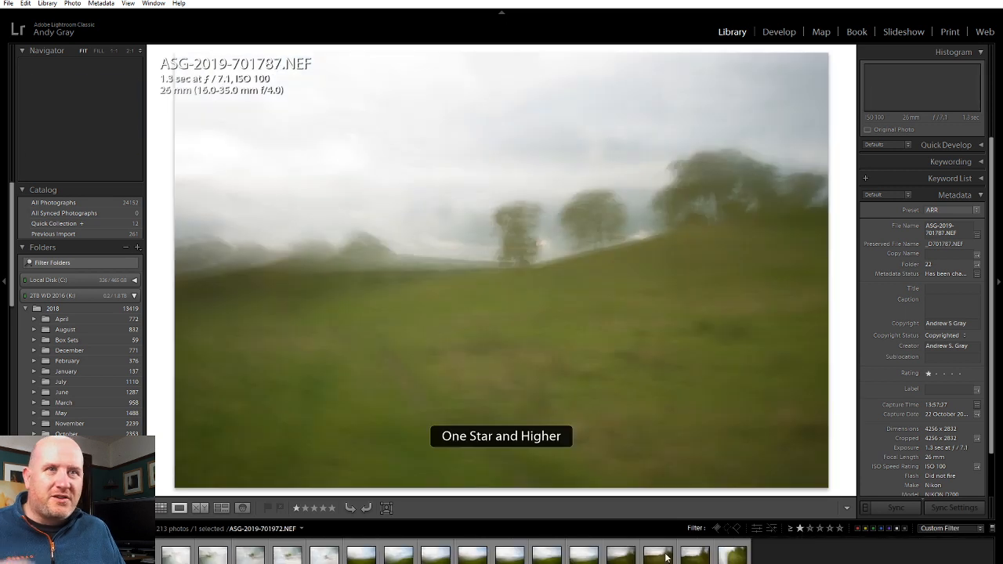
left_click(175, 555)
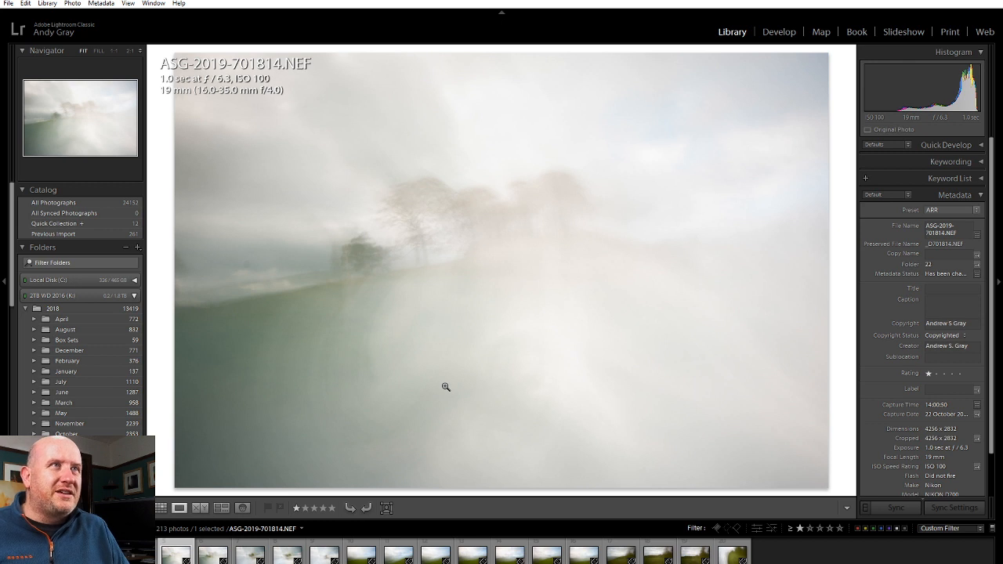
key("Right")
key("Right")
key("Right")
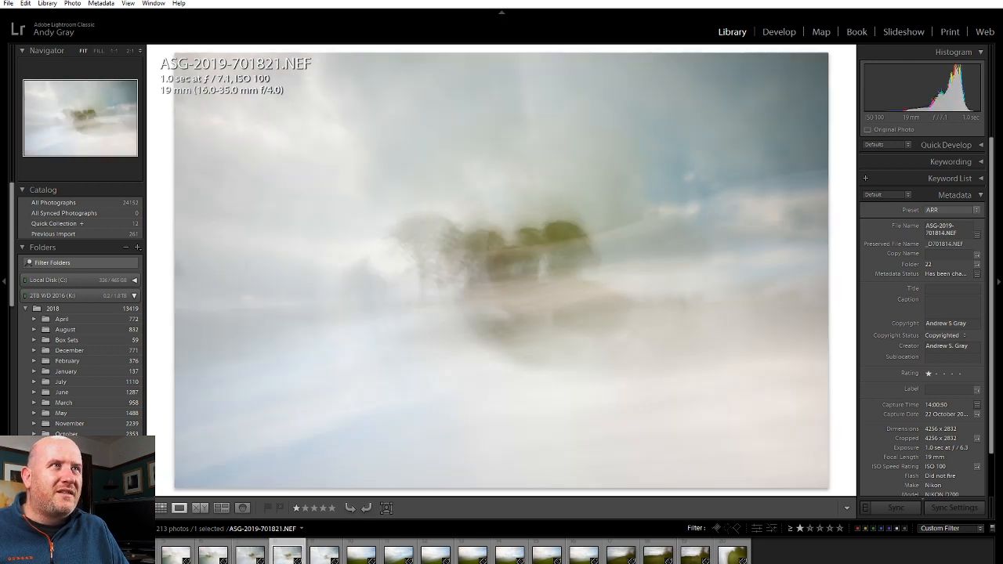
key("Right")
key("Right")
key("Right")
key("Right")
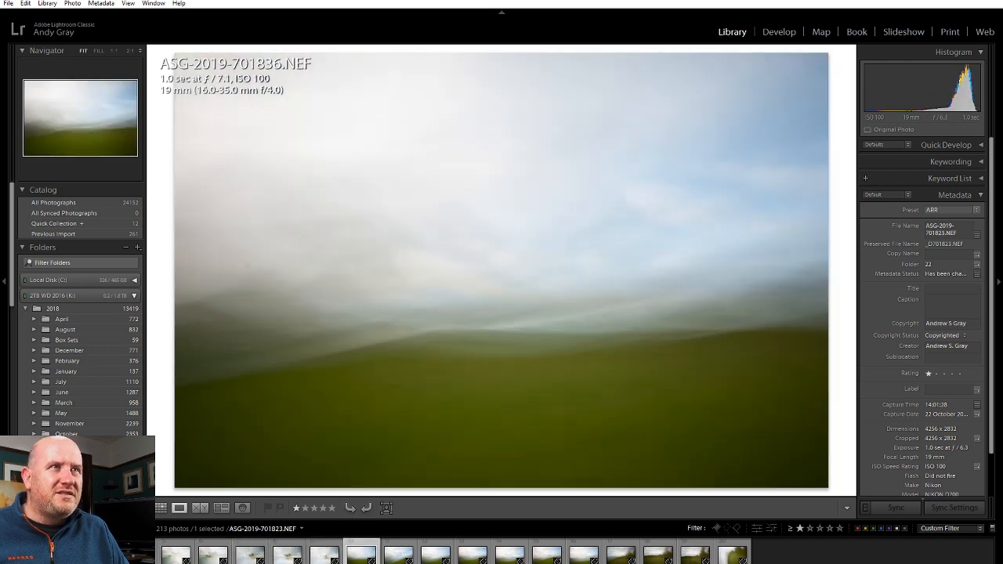
key("Right")
key("Right")
key("Right")
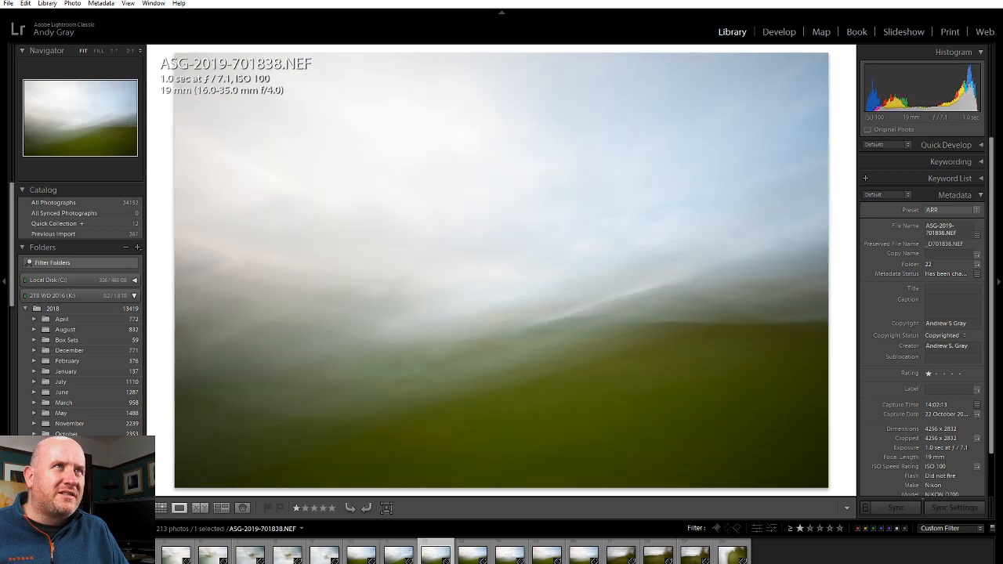
key("Right")
key("Right")
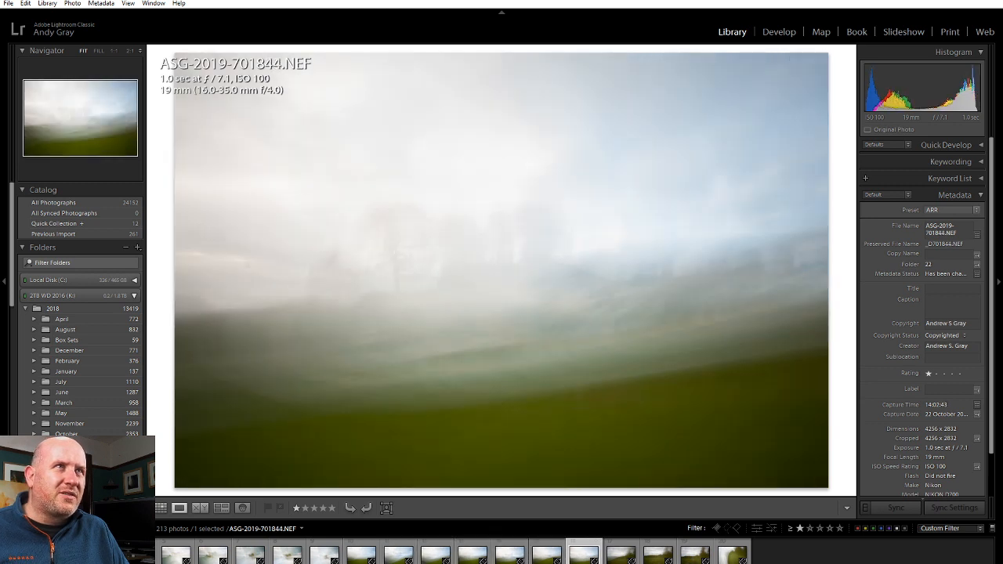
key("Left")
key("Left")
key("Left")
key("Left")
key("Left")
key("Left")
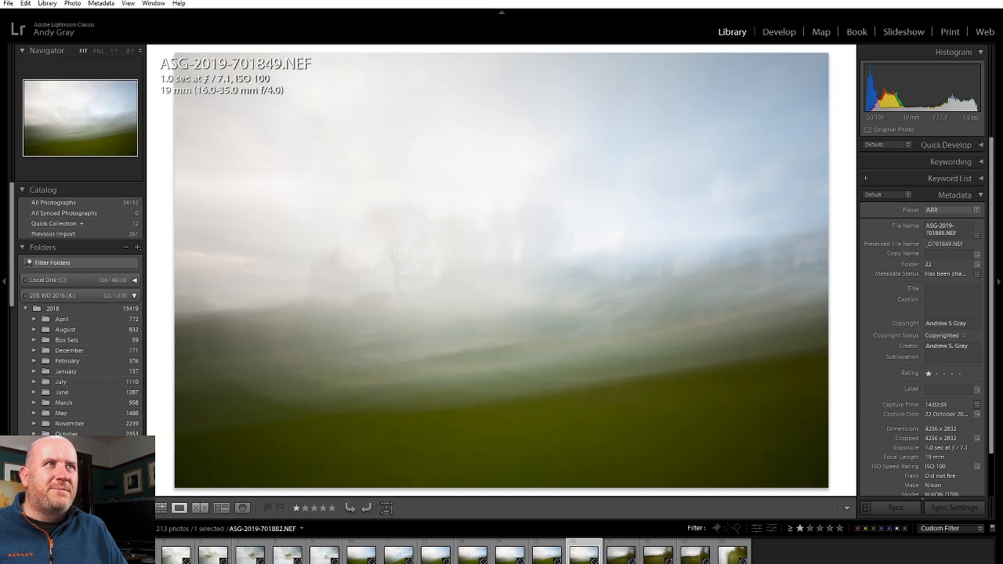
key("Left")
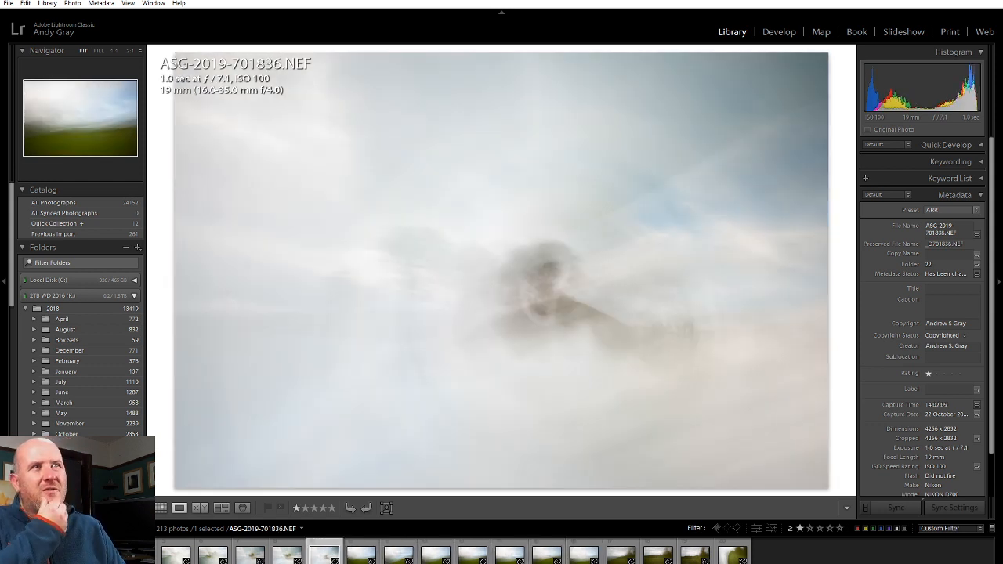
key("Left")
key("Left")
key("Left")
key("Left")
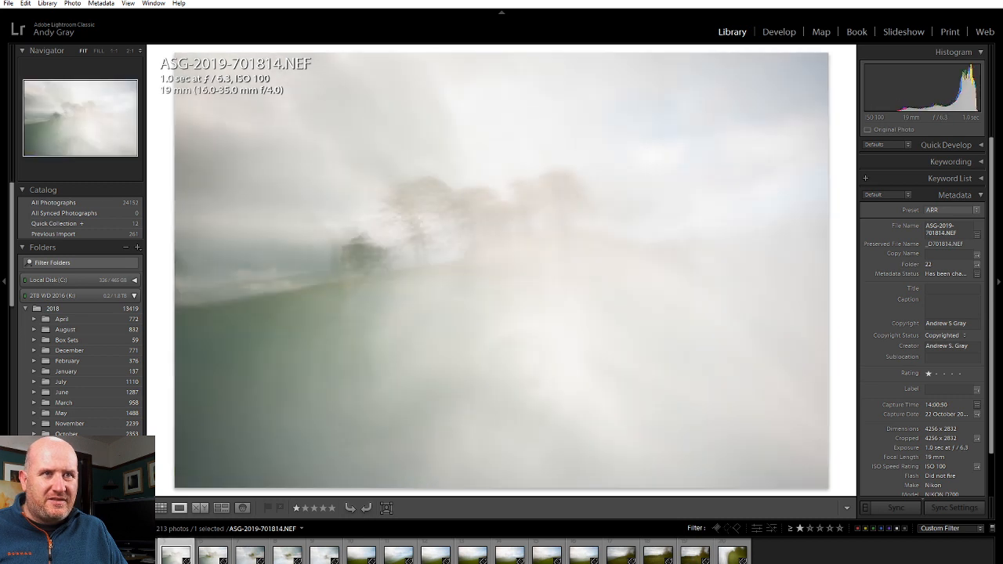
key("Right")
key("Right")
key("Right")
key("Right")
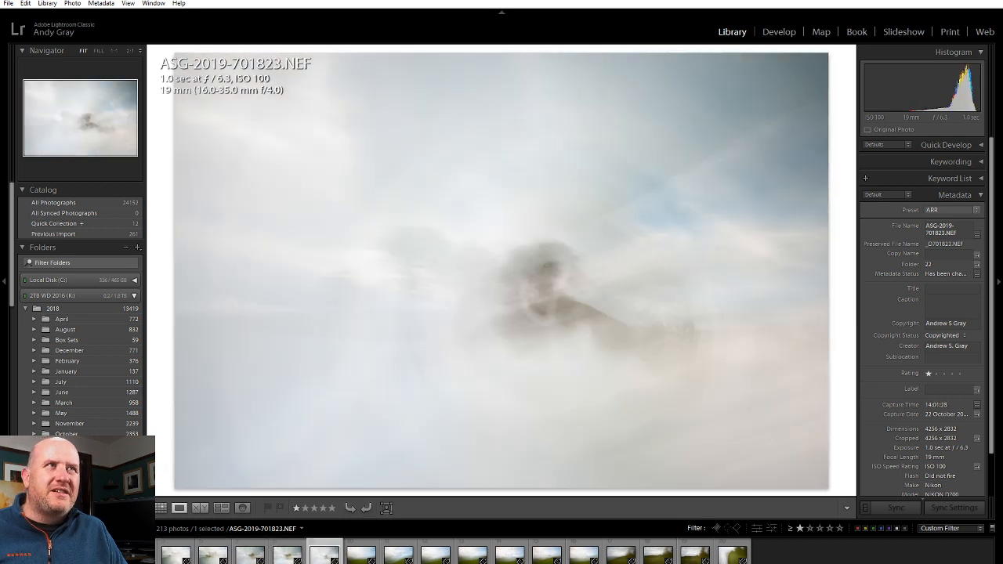
key("Right")
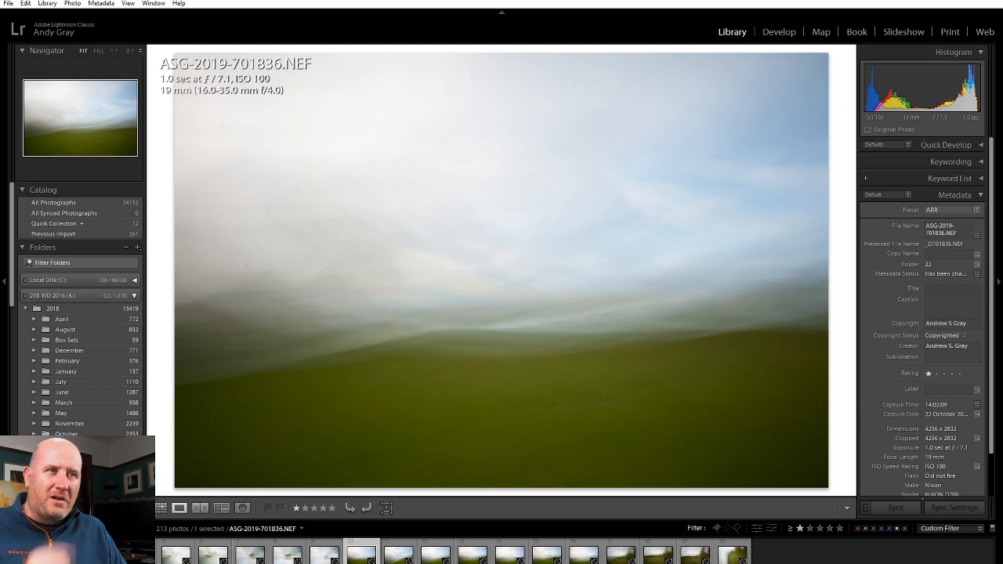
key("Right")
key("Right")
key("Right")
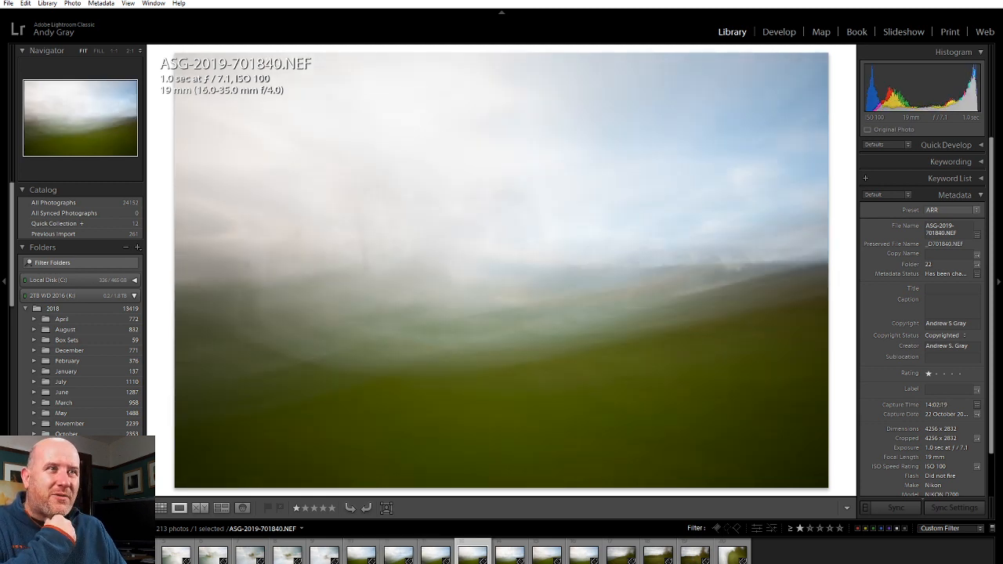
key("2")
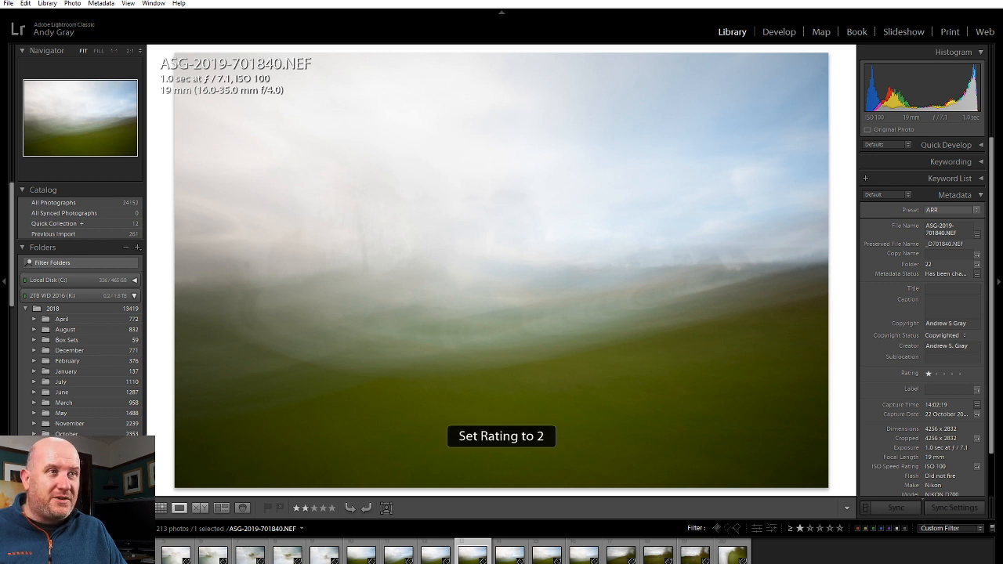
key("Left")
key("Left")
key("Left")
key("2")
key("Left")
key("Left")
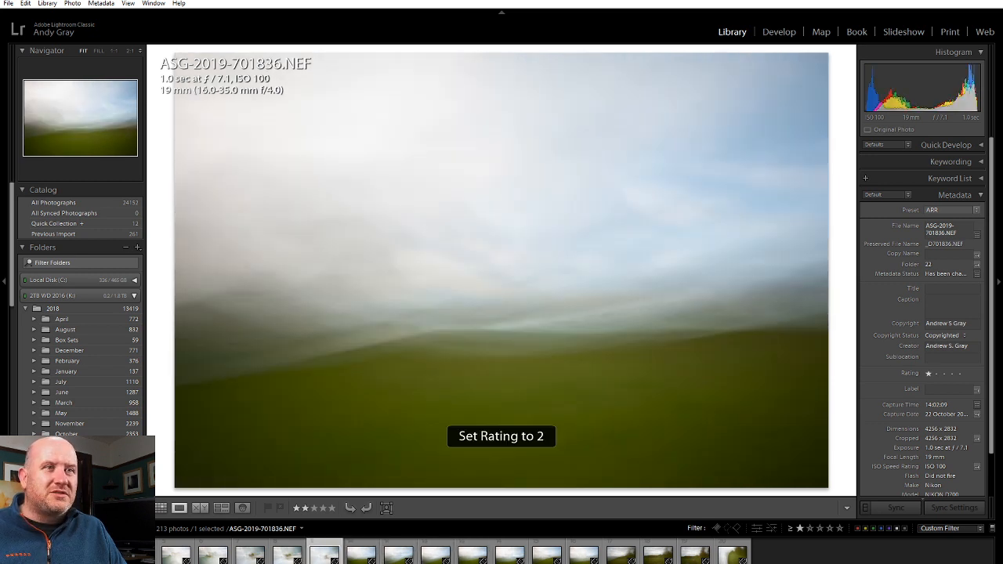
key("2")
key("Left")
key("2")
key("Left")
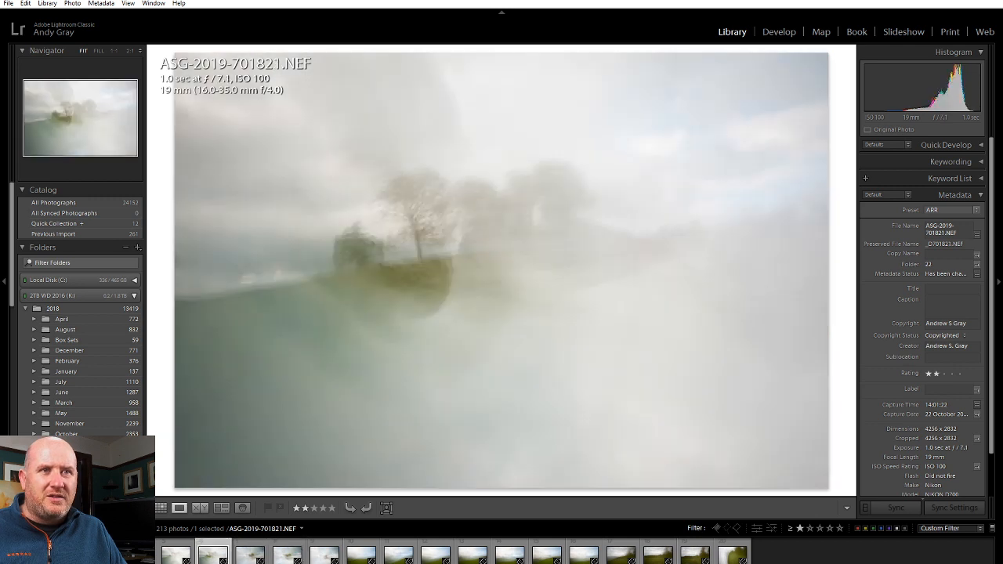
key("2")
key("Left")
key("2")
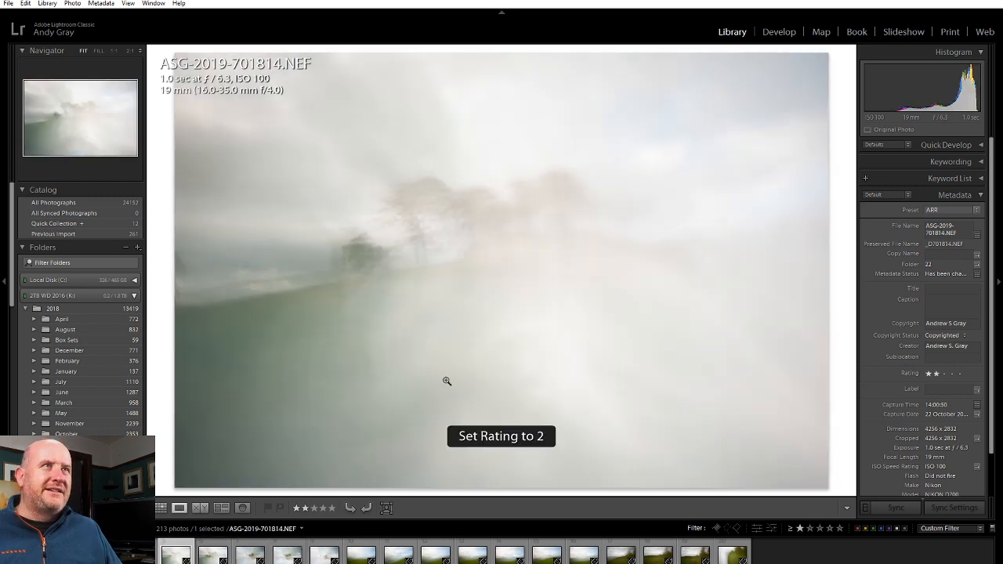
left_click(778, 32)
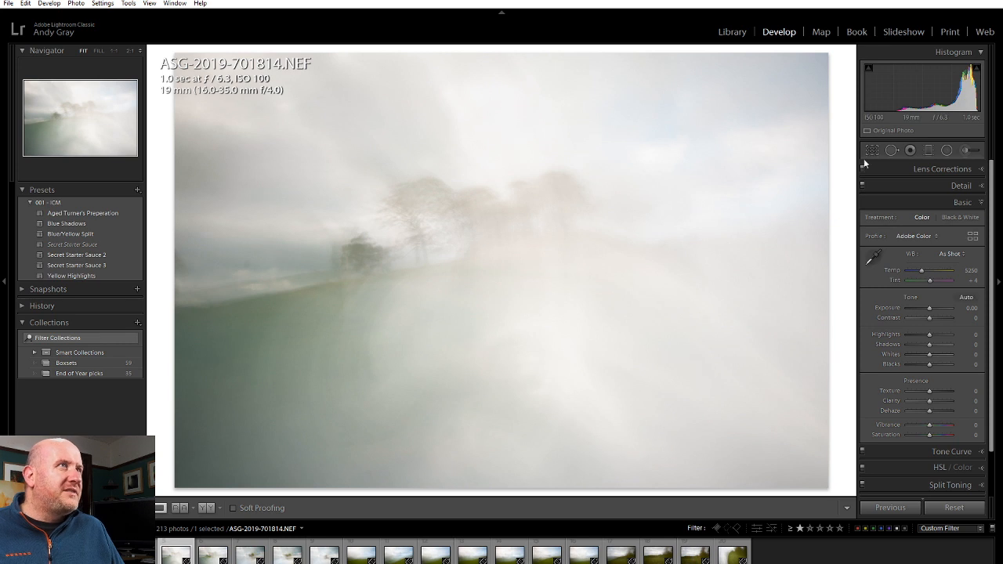
left_click(943, 167)
left_click(911, 200)
left_click(909, 211)
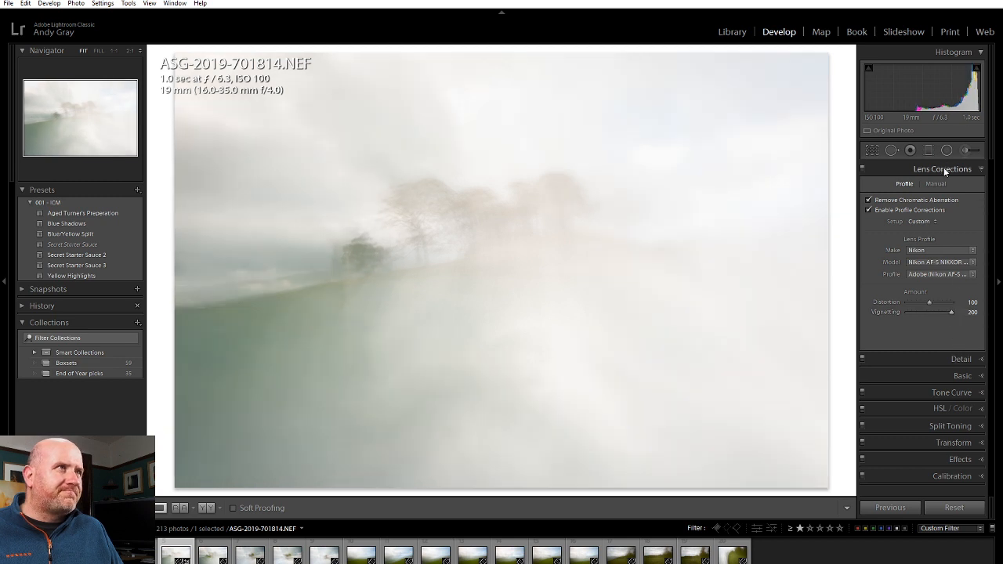
left_click(943, 168)
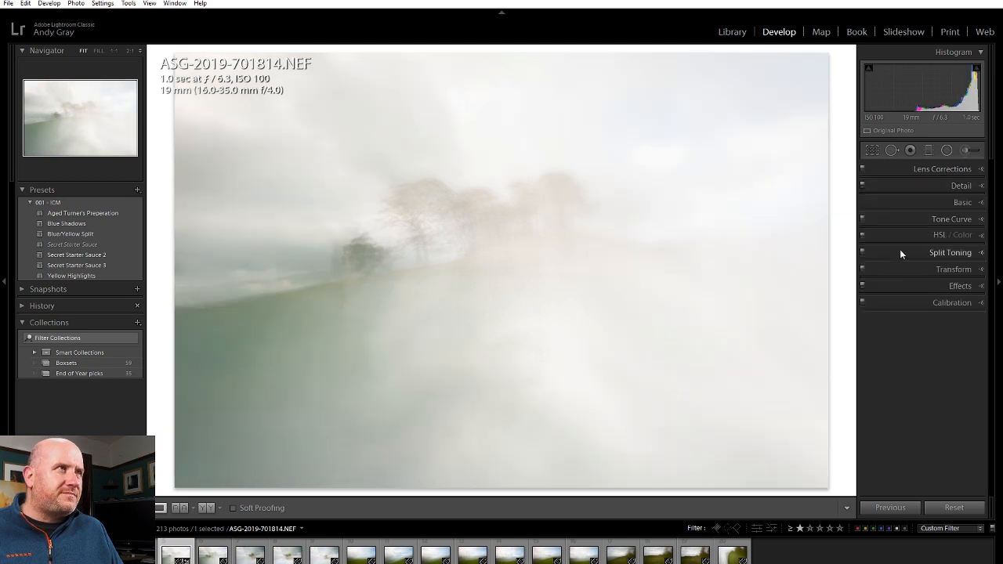
left_click(960, 187)
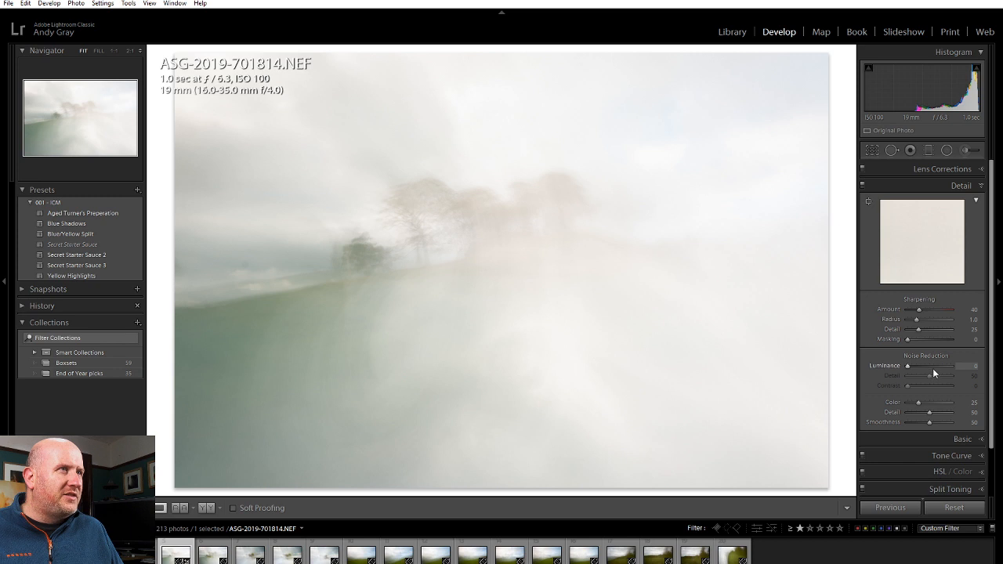
left_click(960, 187)
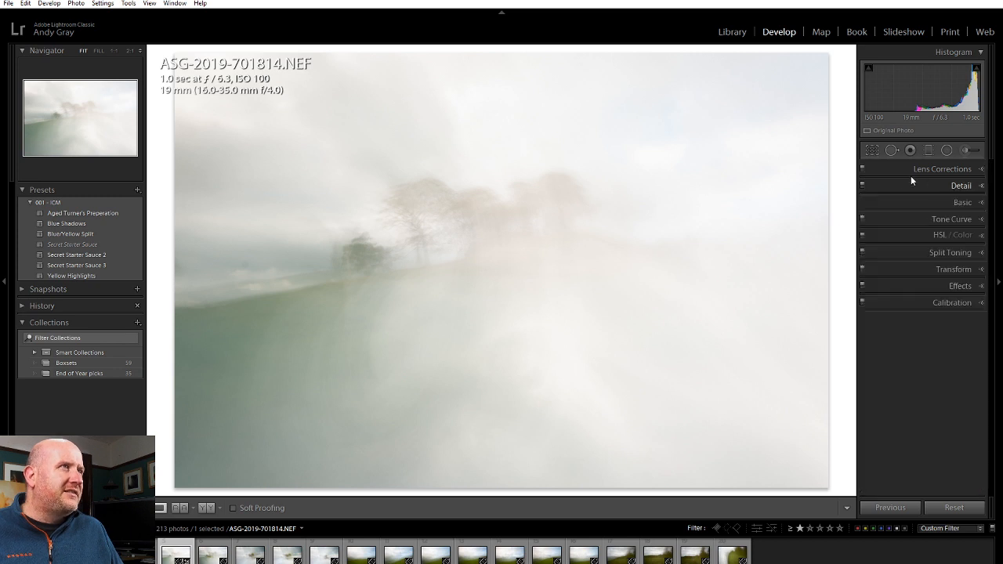
Try the automatic tone adjustment in the Basic settings and reset the tone values.
left_click(962, 203)
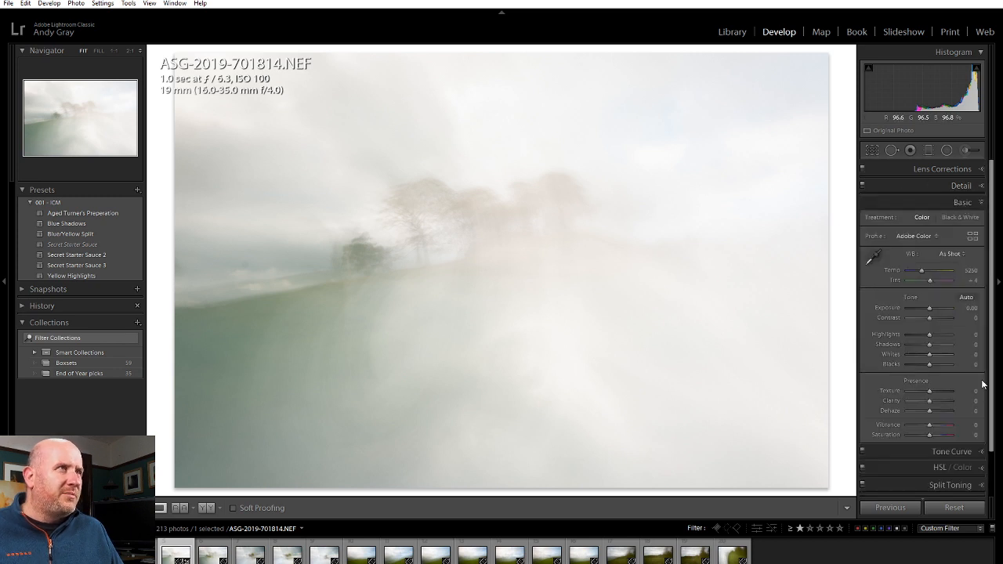
left_click(964, 299)
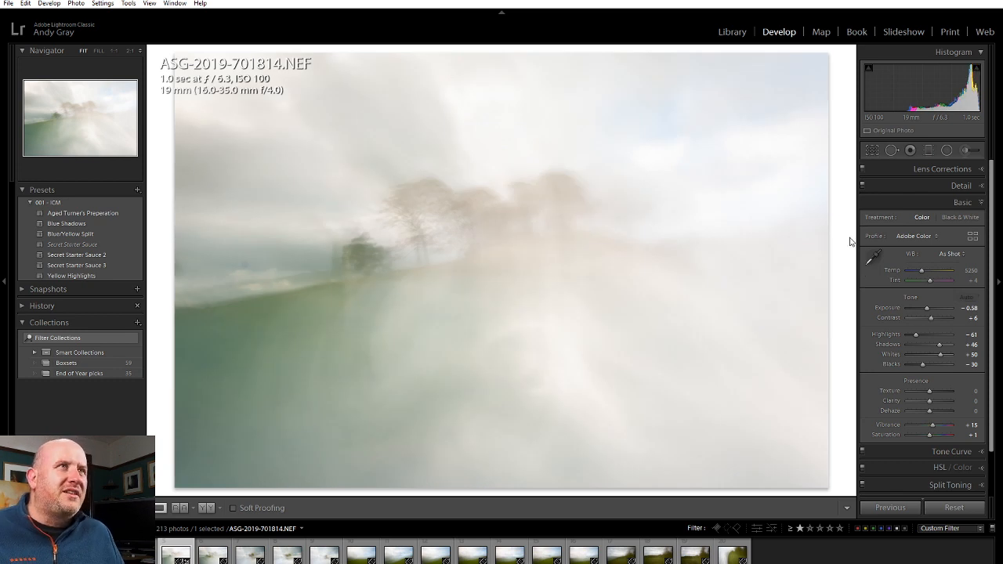
double_click(909, 298)
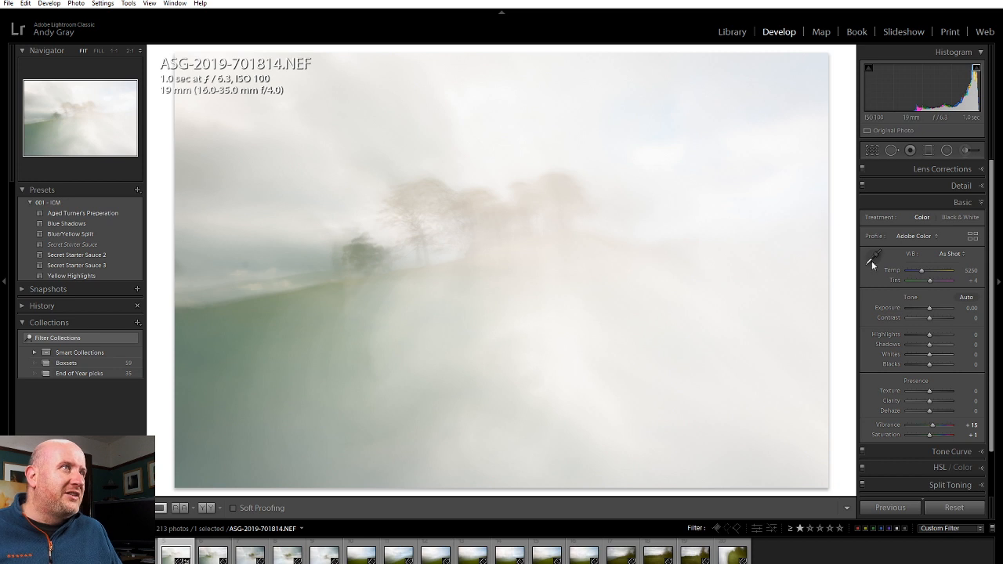
Set Highlights to -19, Shadows to +31, Whites to -10 and Blacks to +36, and reset Vibrance and Saturation to 0.
mouse_move(930, 335)
left_mouse_down()
mouse_move(909, 346)
mouse_move(934, 350)
left_mouse_up()
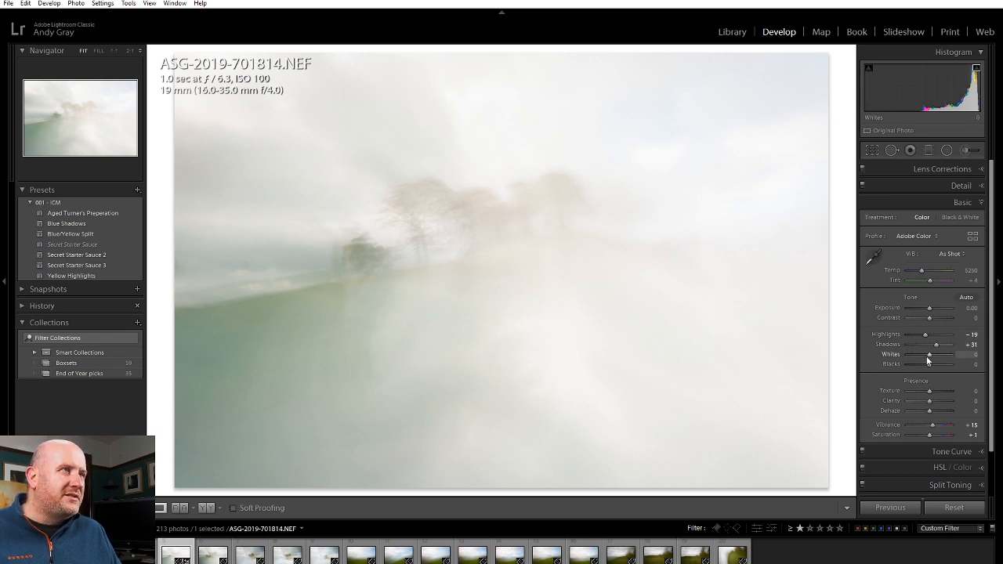
mouse_move(929, 357)
left_mouse_down()
mouse_move(914, 354)
mouse_move(950, 367)
mouse_move(932, 370)
mouse_move(925, 356)
mouse_move(939, 358)
mouse_move(926, 356)
left_mouse_up()
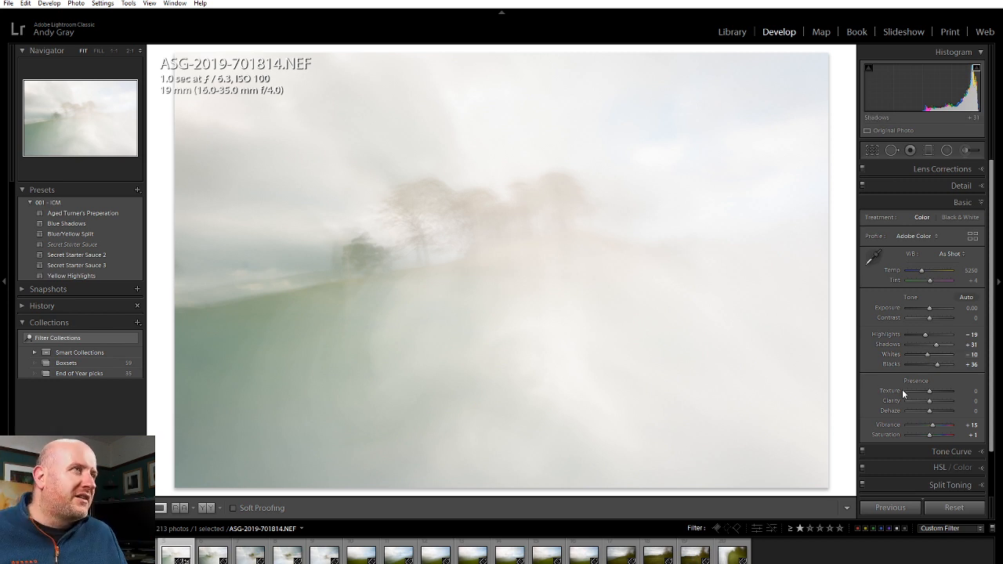
double_click(931, 424)
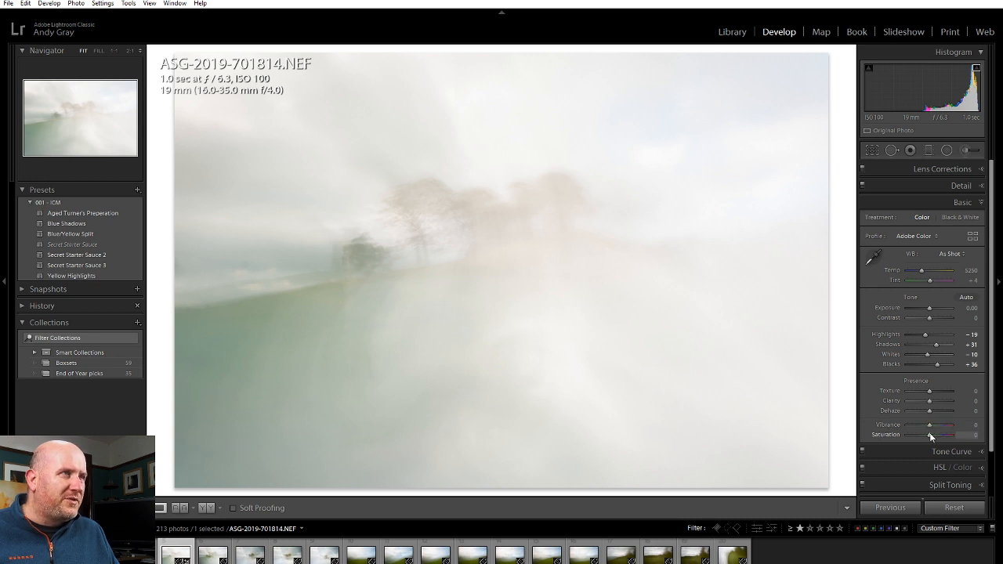
Try the Auto and Daylight white balance presets on the photo and set it to Cloudy.
left_click(948, 255)
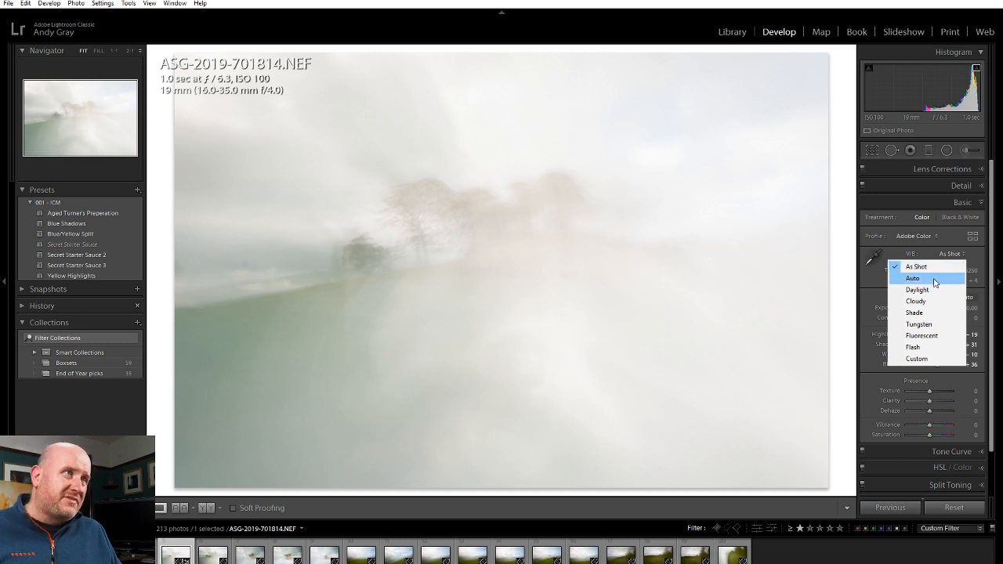
left_click(934, 279)
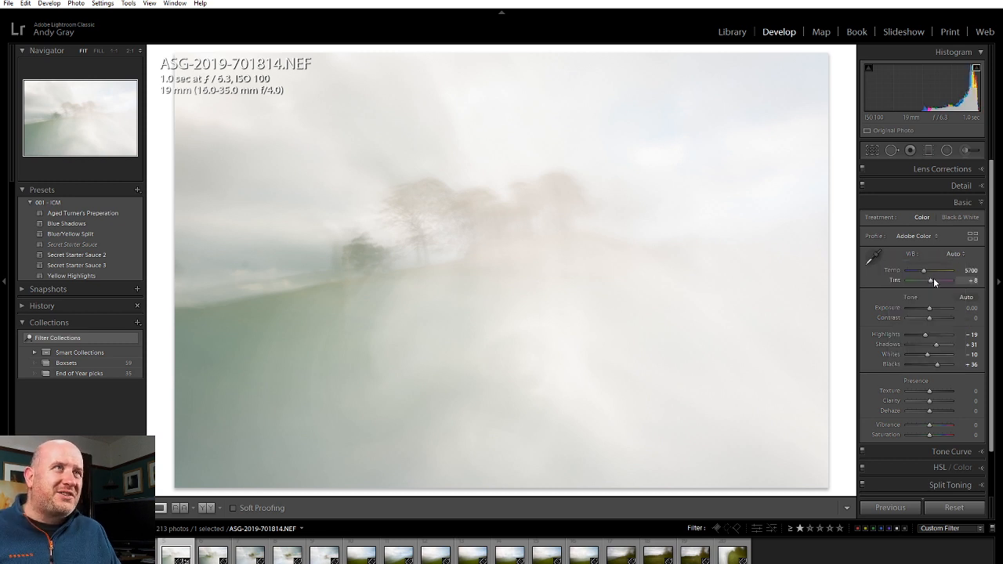
left_click(948, 255)
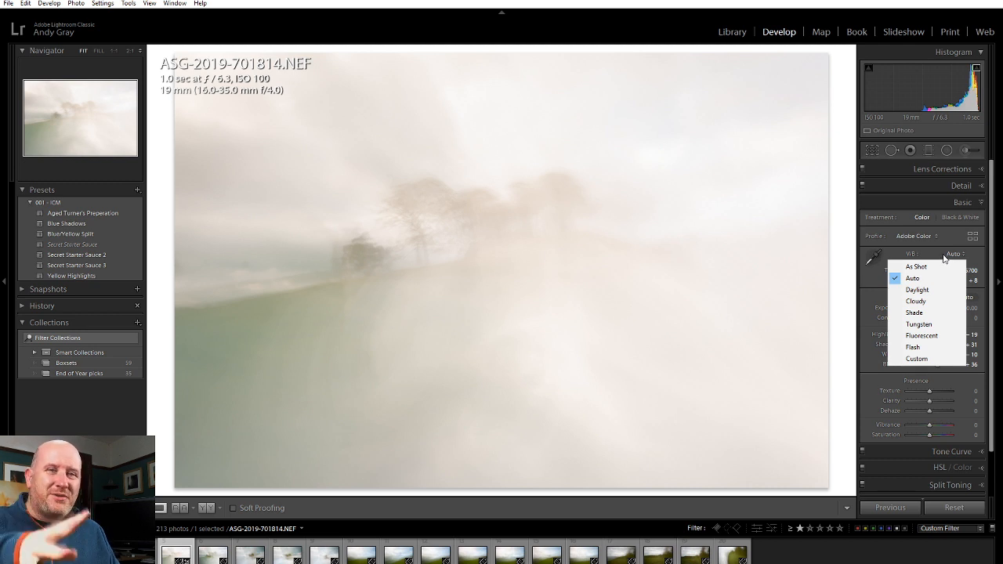
left_click(926, 290)
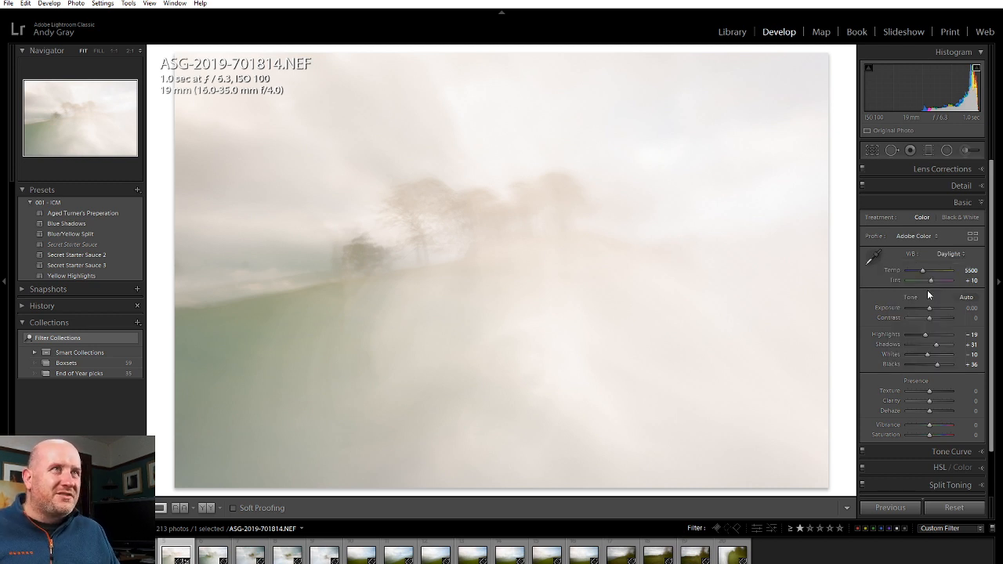
left_click(948, 254)
left_click(932, 299)
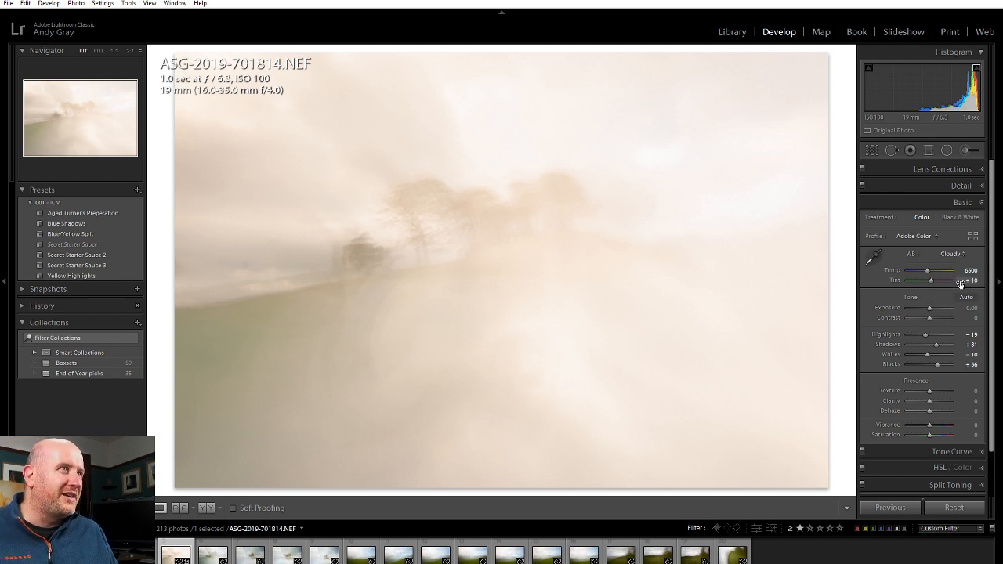
Return the photo's white balance to the As Shot preset.
left_click(953, 257)
left_click(945, 263)
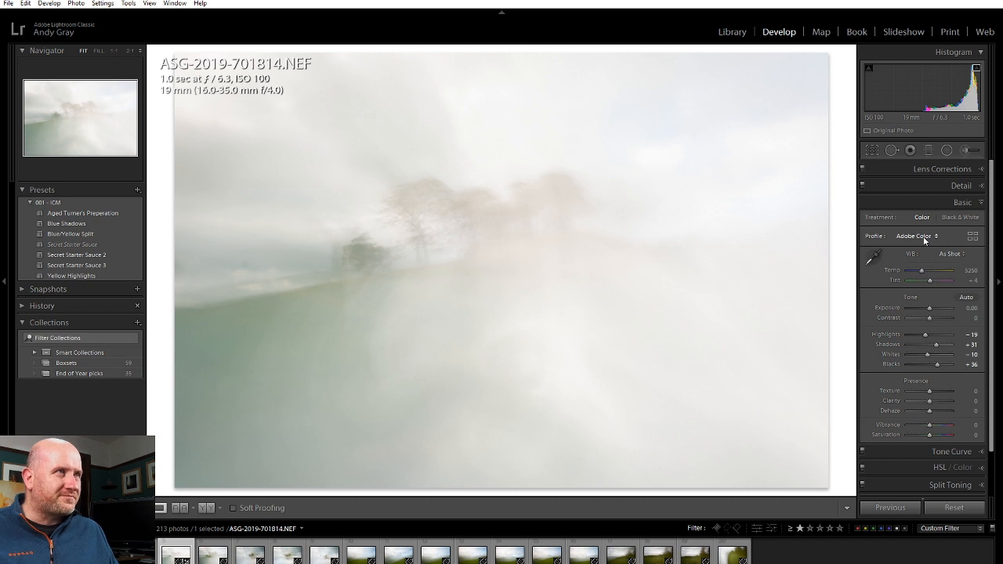
Apply the Adobe Landscape profile and set Contrast to -14, Shadows to +29, Whites to +5 and Blacks to +19.
left_click(924, 239)
left_click(918, 259)
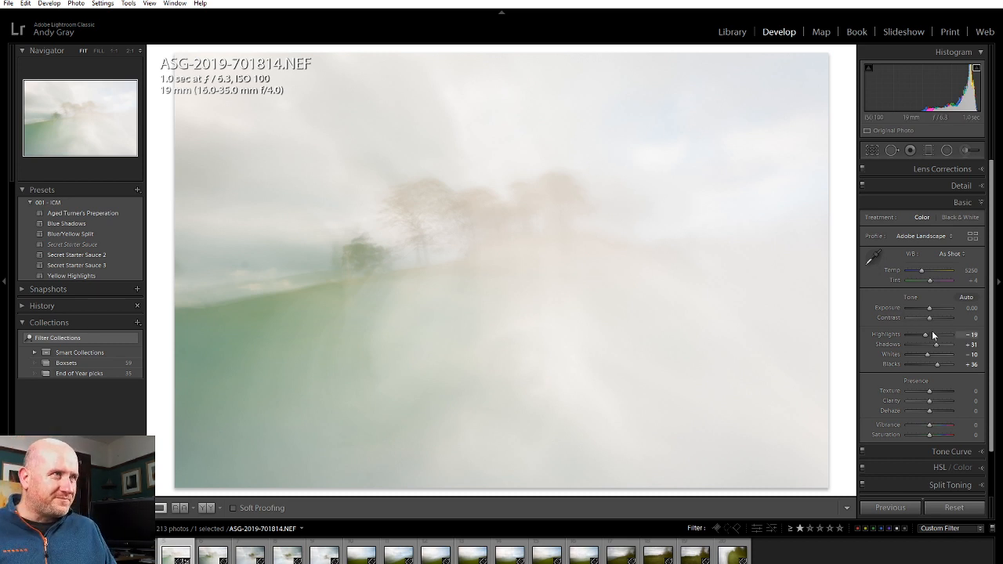
left_click_drag(929, 318, 934, 367)
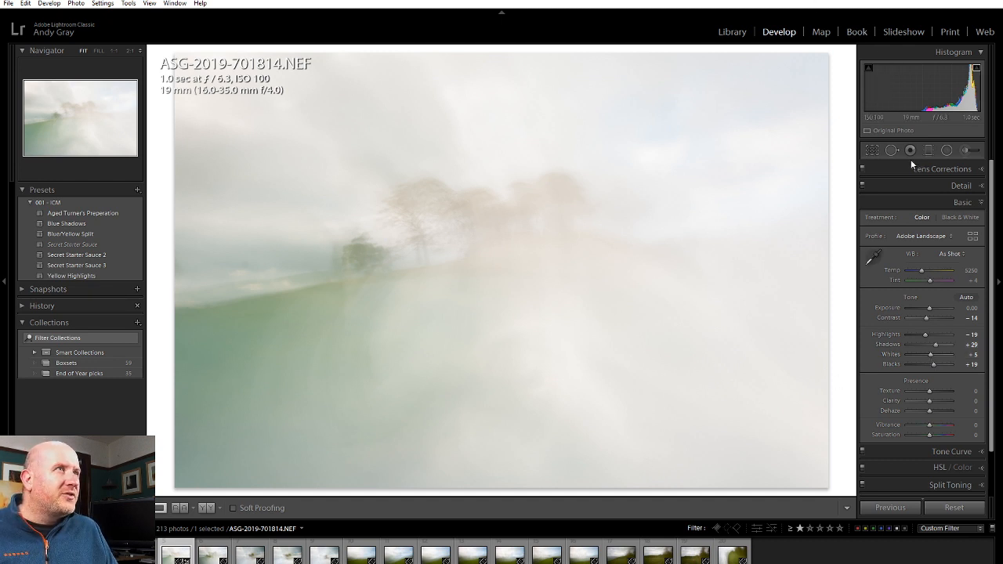
Visualize spots with the Spot Removal tool and heal the dust spot above the horizon near the photo's left edge at size 75.
left_click(890, 151)
key("a")
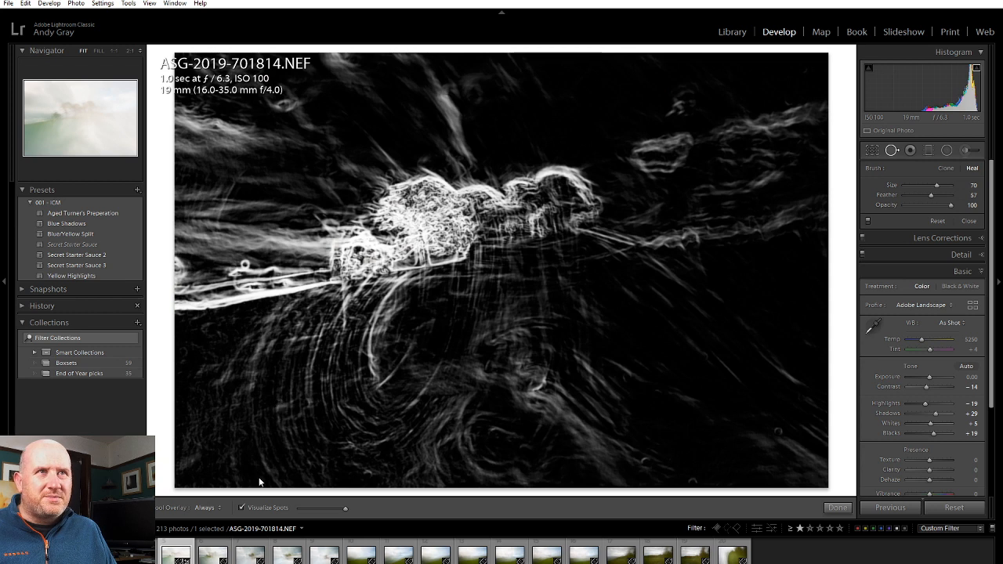
scroll(246, 264, "up", 3)
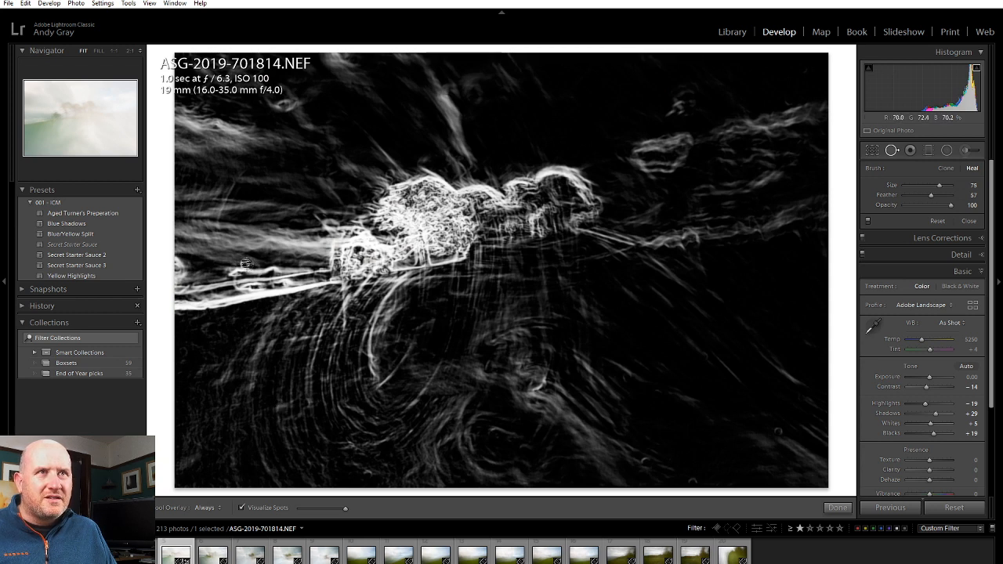
left_click(245, 264)
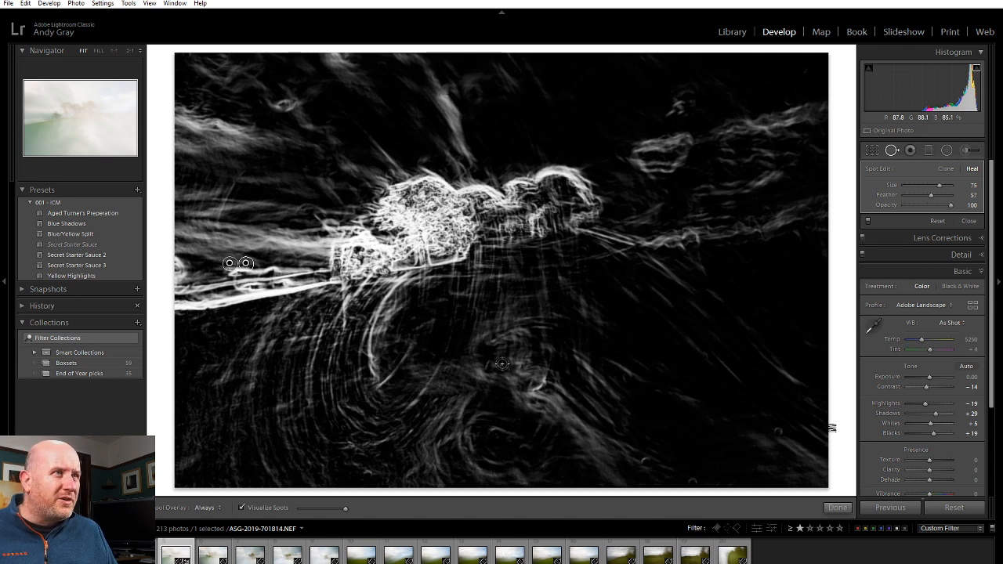
left_click(835, 508)
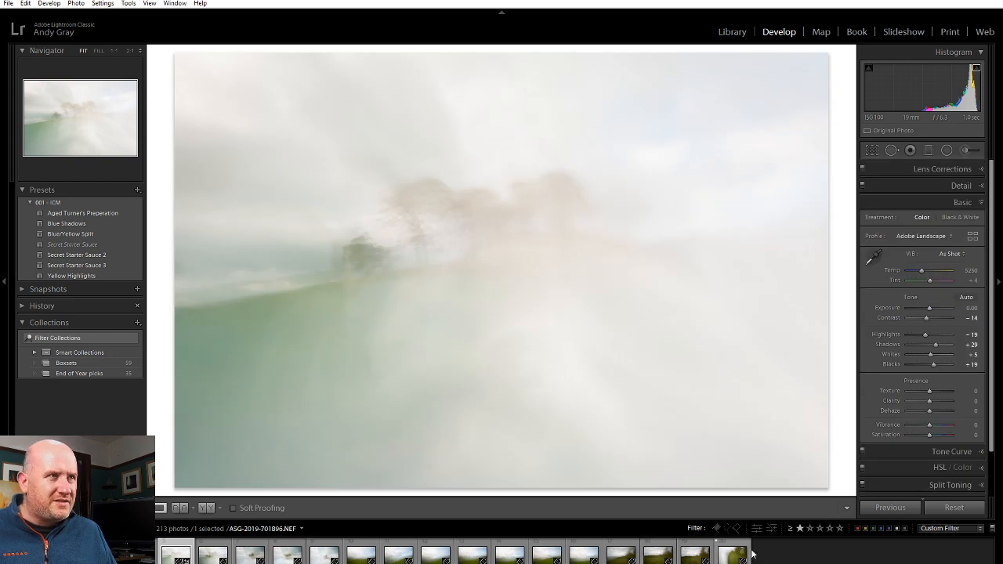
left_click(809, 528)
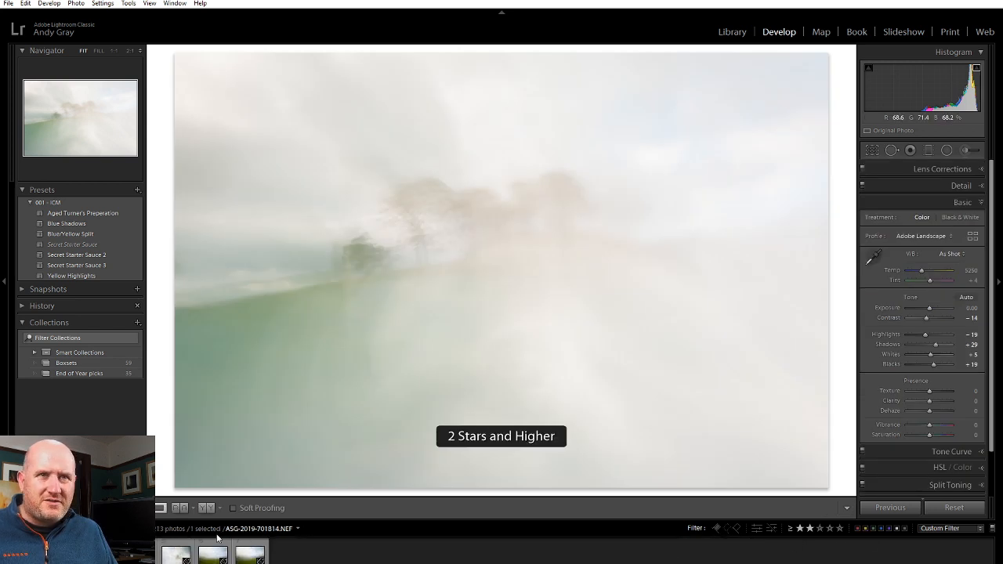
left_click(250, 554, "shift")
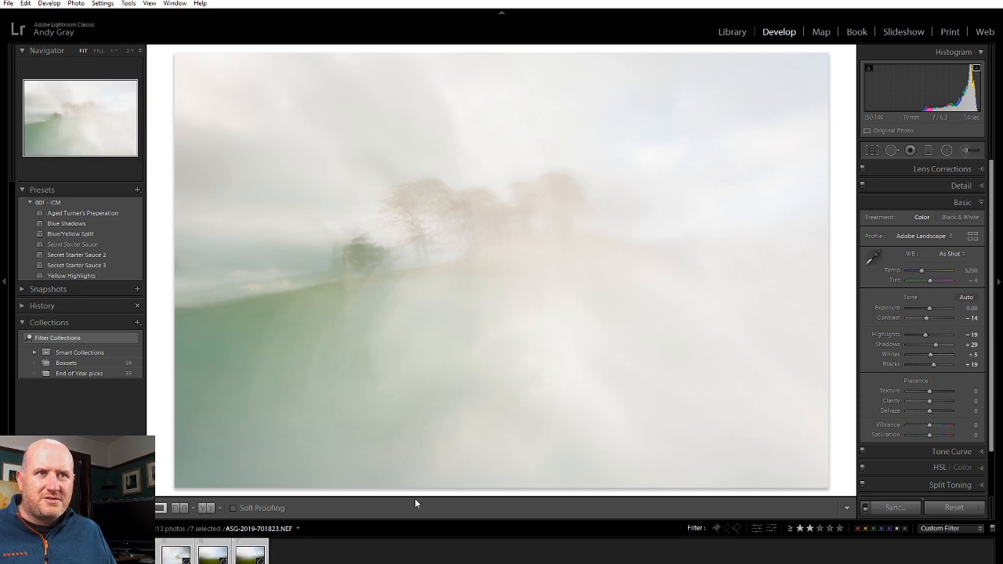
left_click(891, 508)
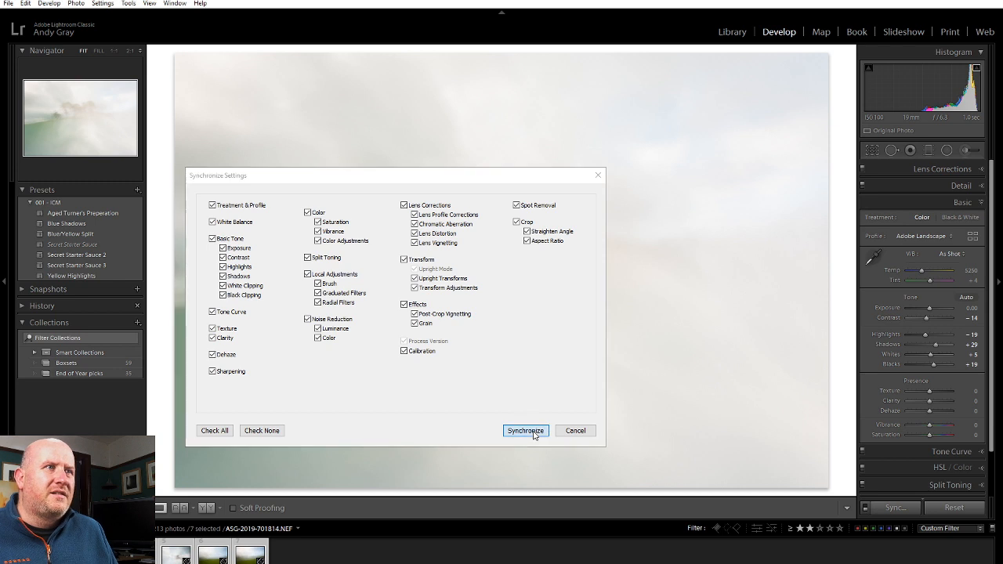
left_click(527, 430)
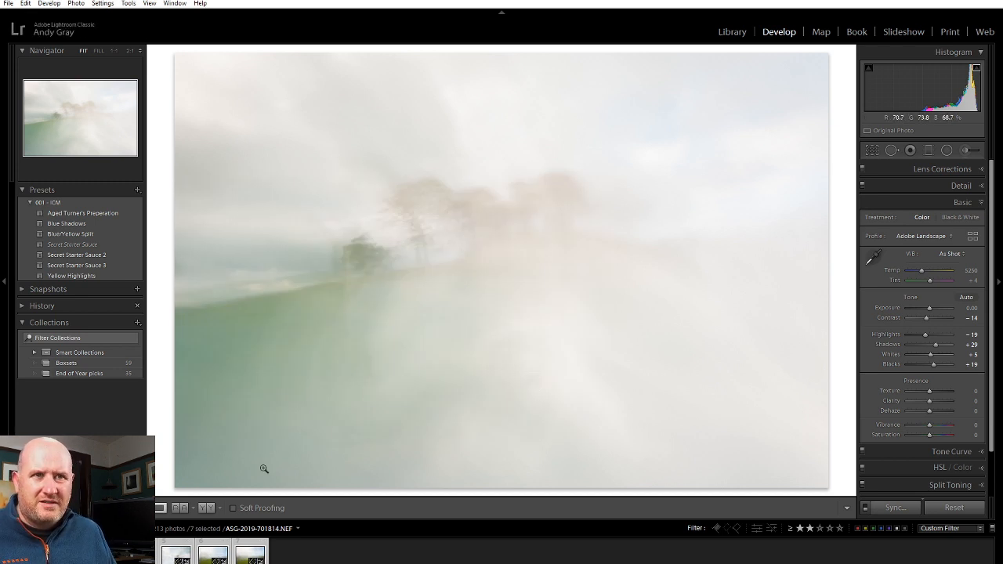
left_click(216, 550)
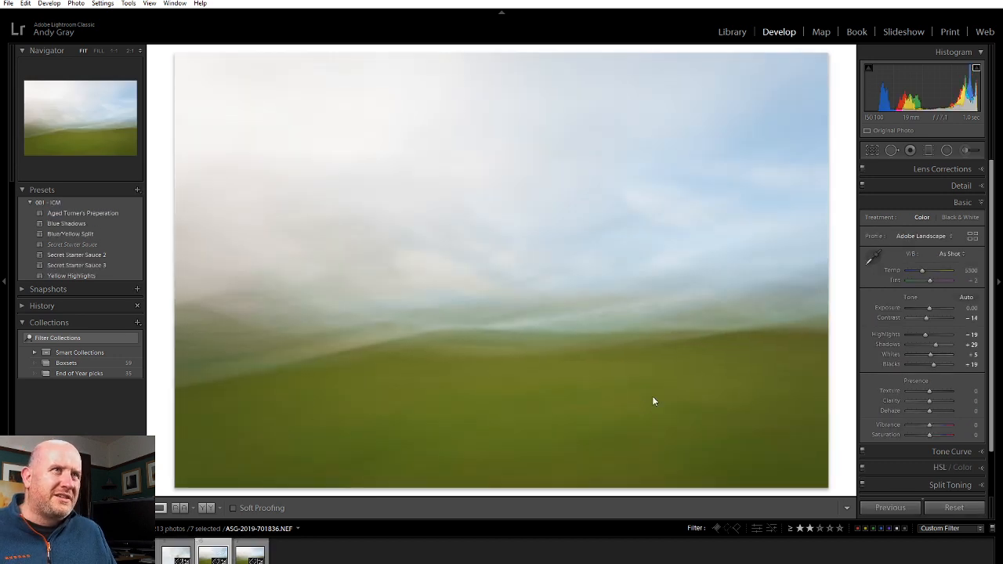
double_click(933, 344)
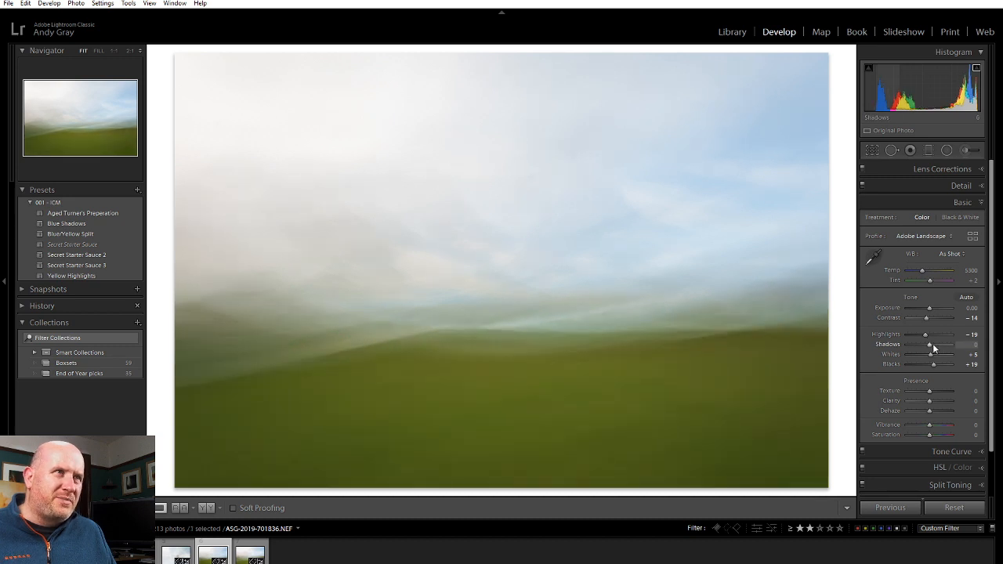
double_click(934, 365)
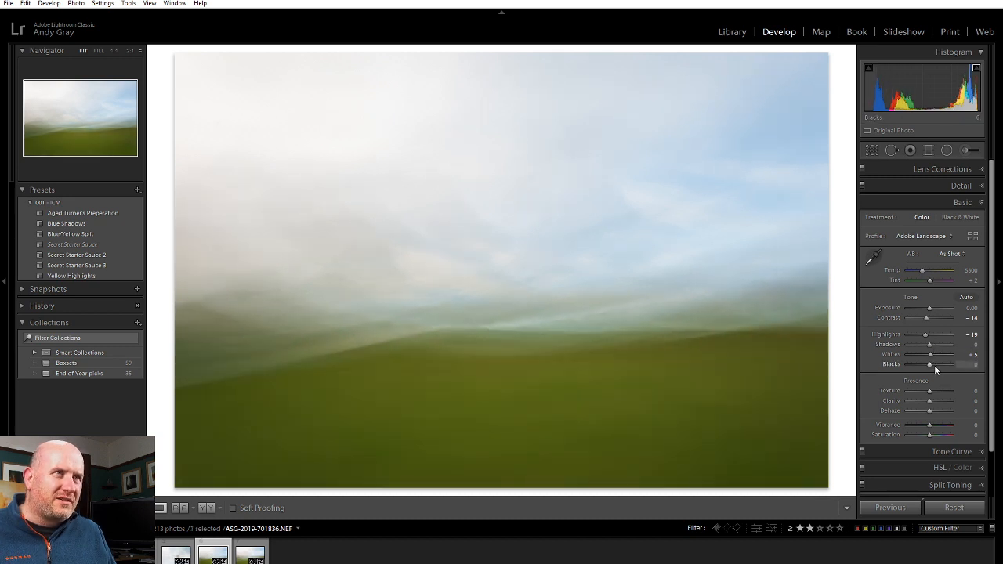
left_click(248, 556)
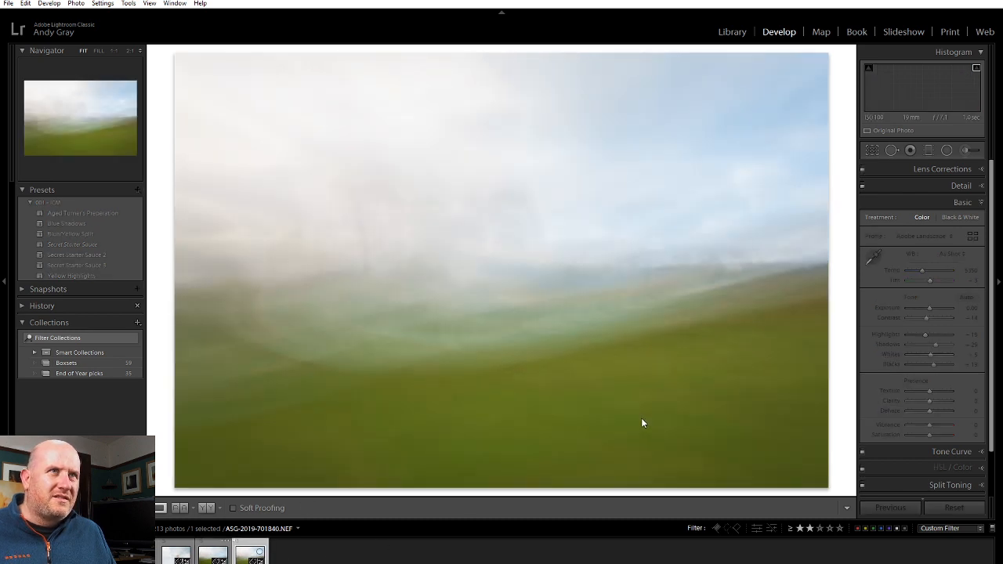
left_click(891, 507)
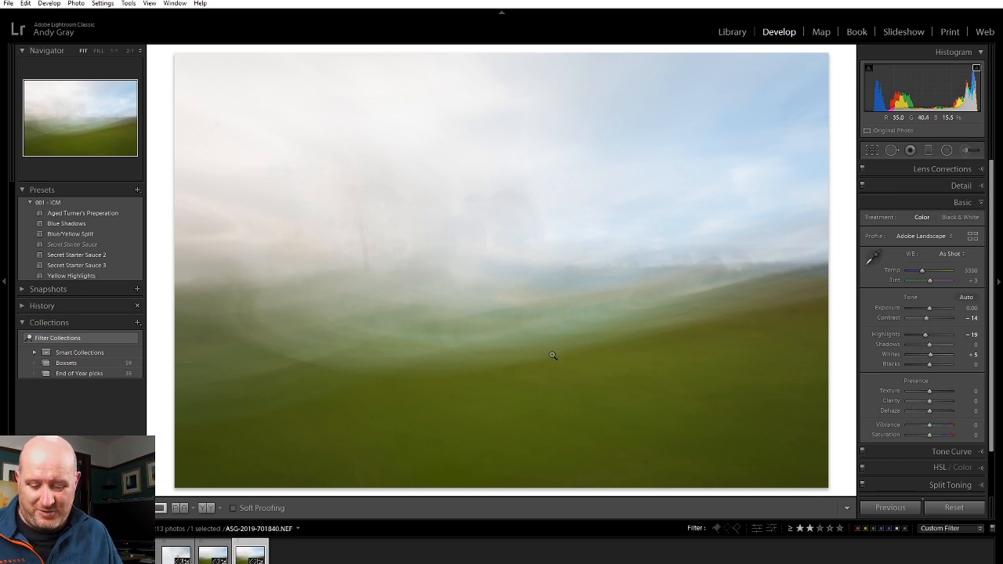
Select all the two-star photos and open them as layers in Photoshop.
left_click(29, 554, "shift")
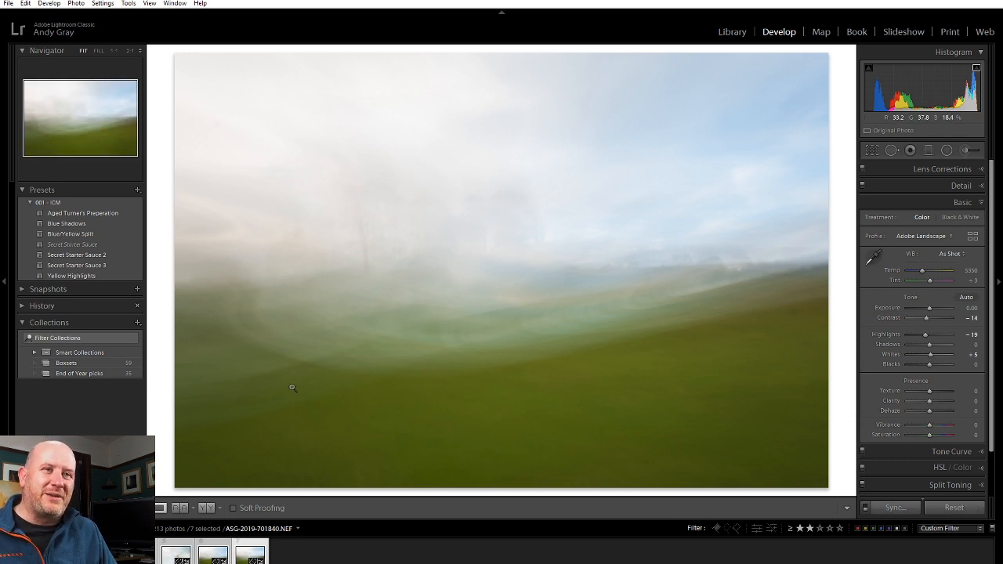
right_click(434, 274)
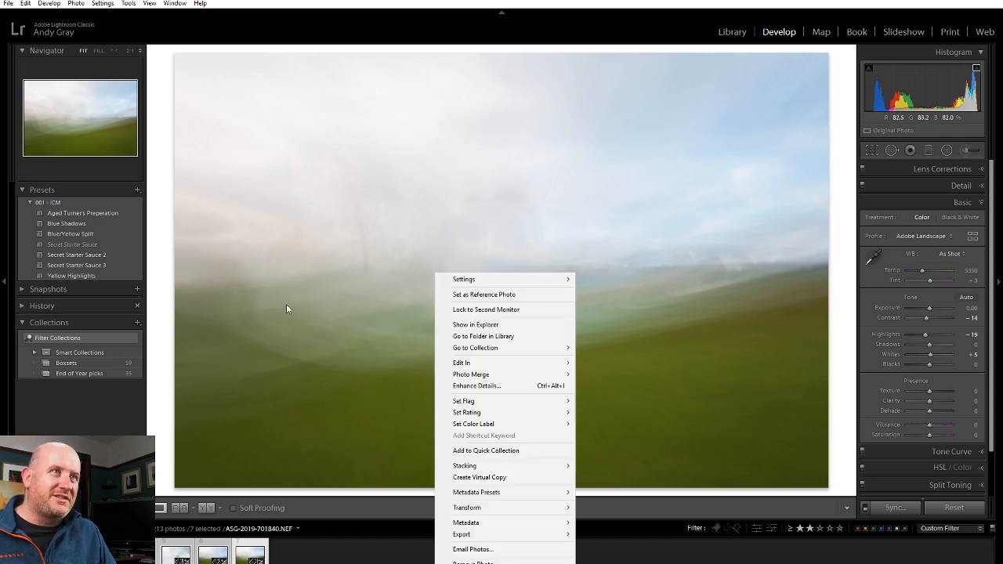
mouse_move(484, 368)
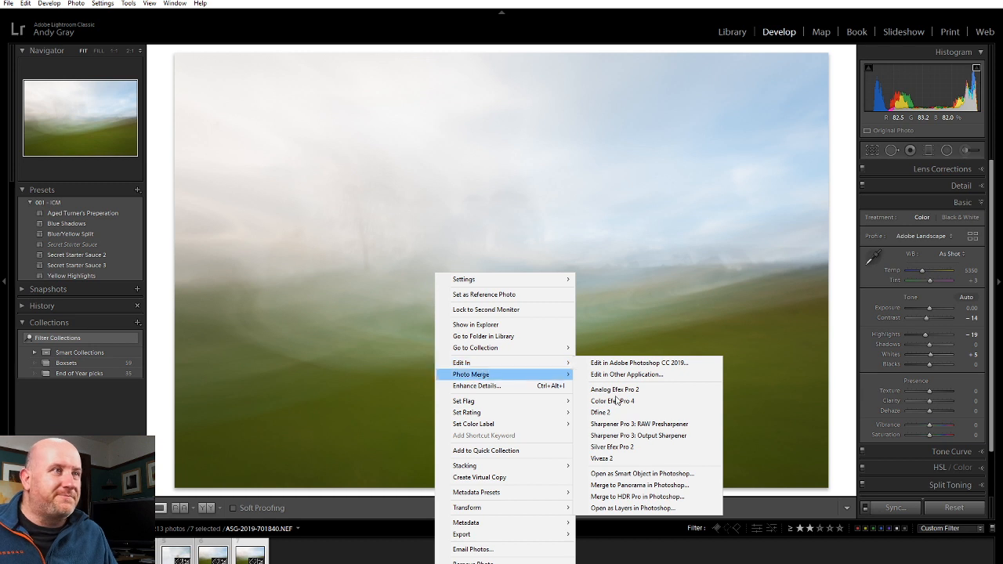
left_click(637, 508)
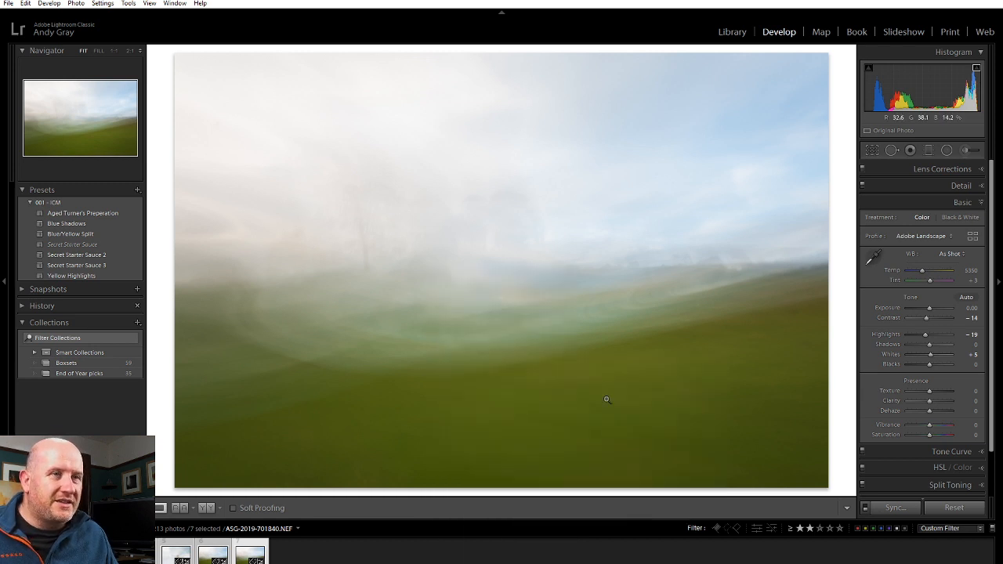
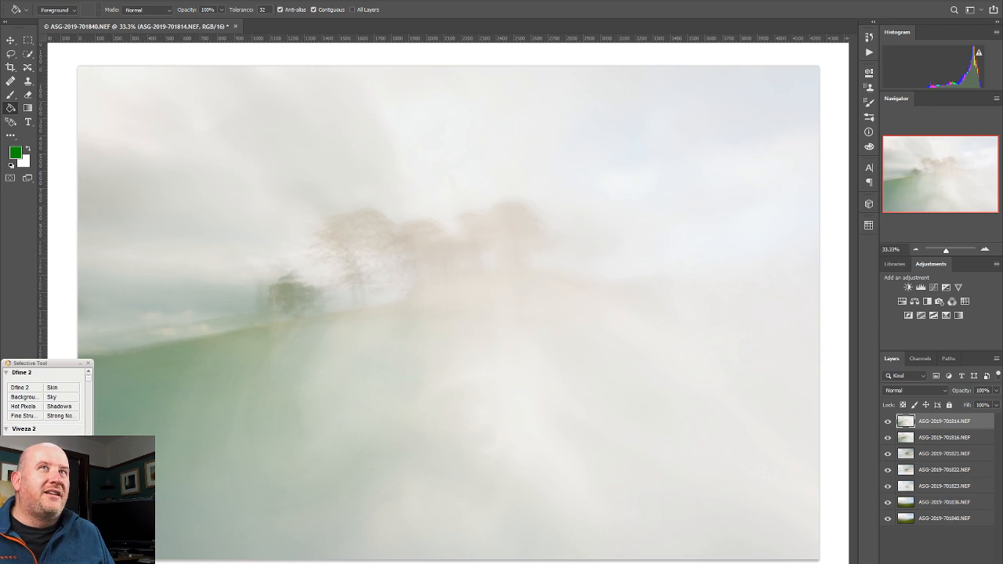
left_click(10, 40)
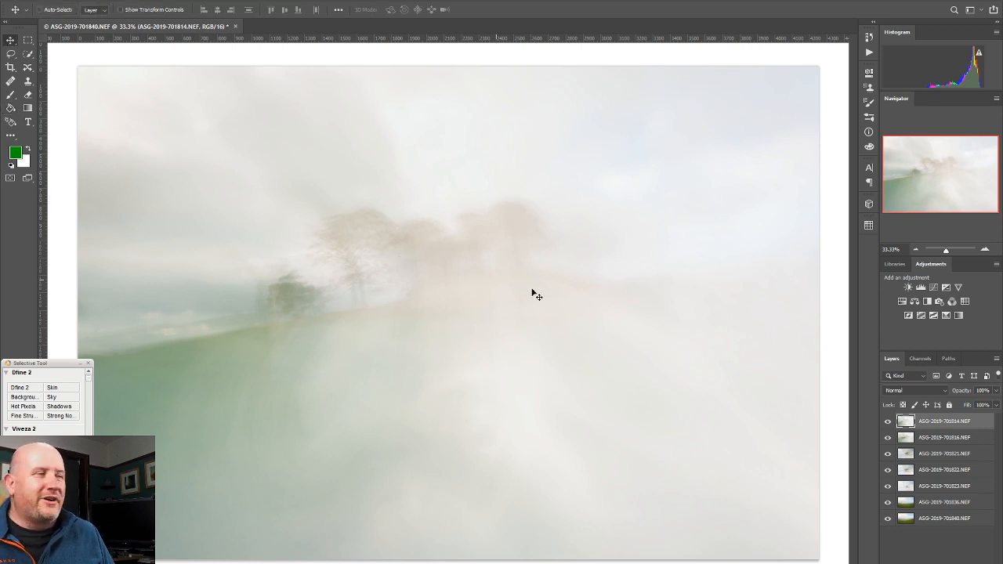
left_click(937, 519, "shift")
left_click(924, 391)
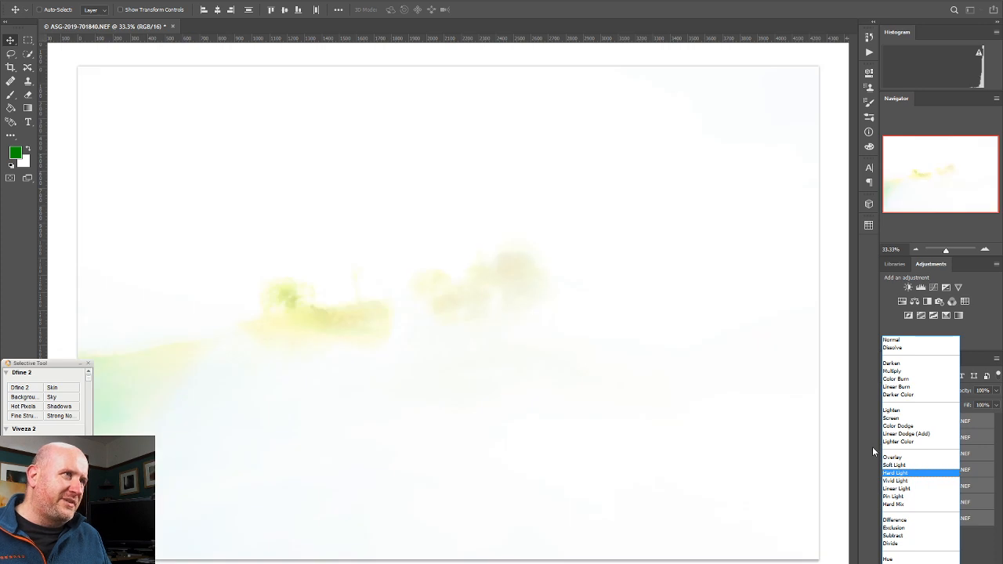
left_click(871, 446)
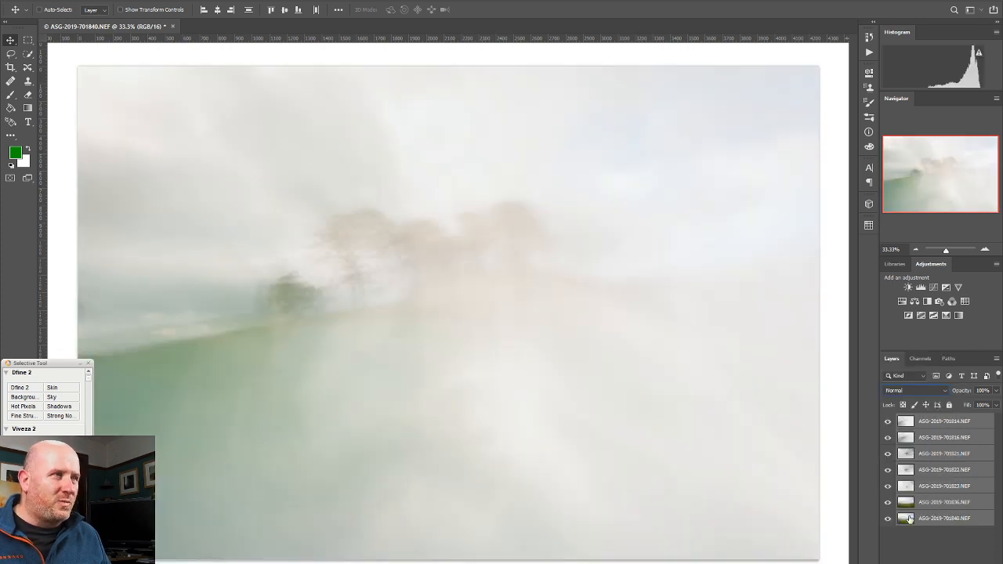
left_click_drag(887, 502, 888, 519)
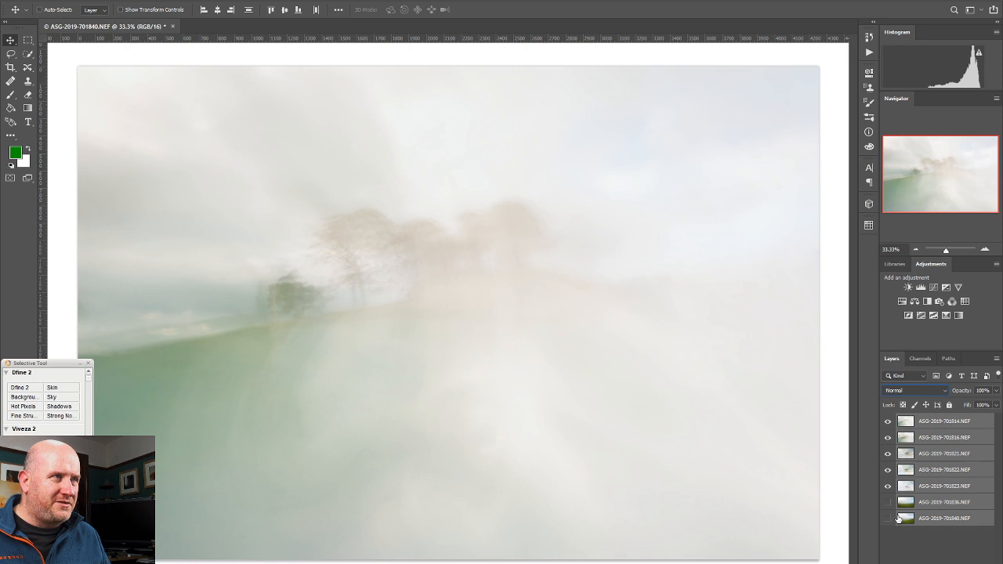
left_click(919, 388)
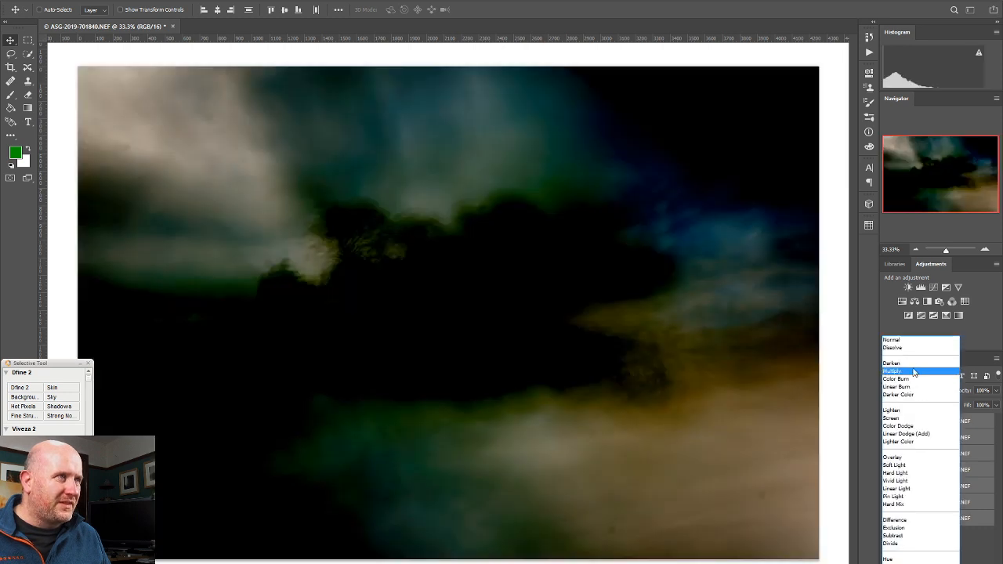
left_click(914, 372)
left_click(888, 421)
left_click(888, 437)
left_click(887, 453)
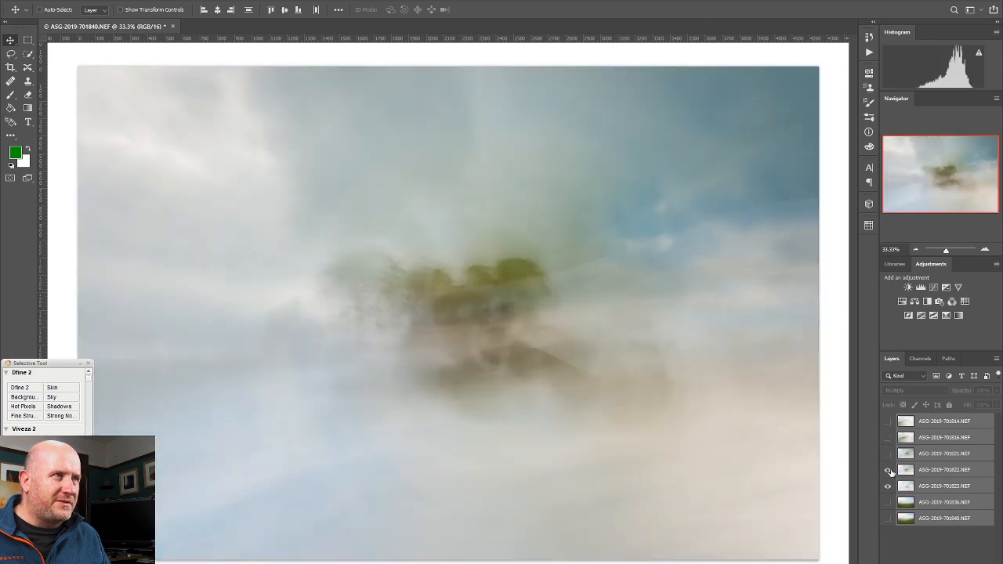
left_click(888, 469)
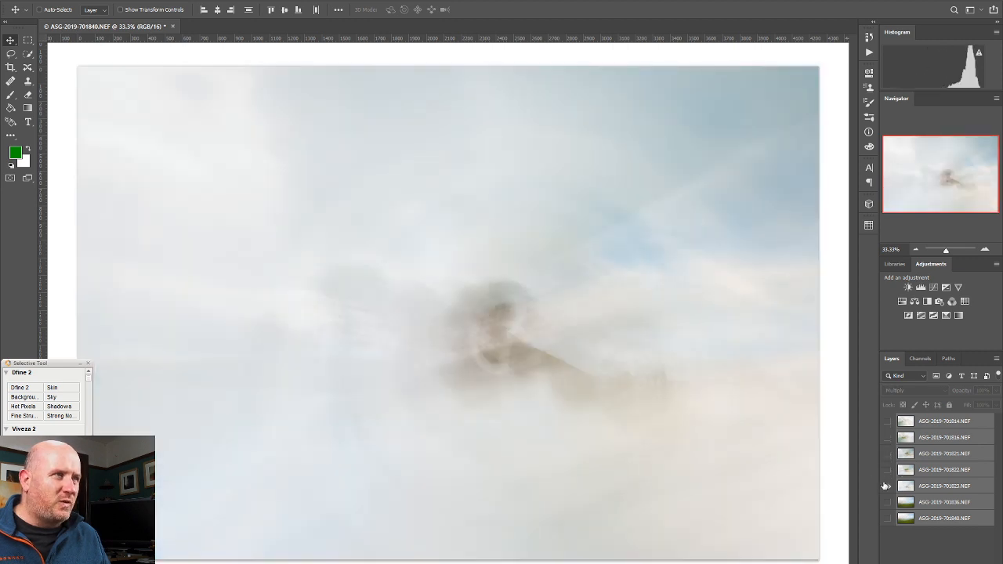
left_click(887, 485)
left_click(887, 470)
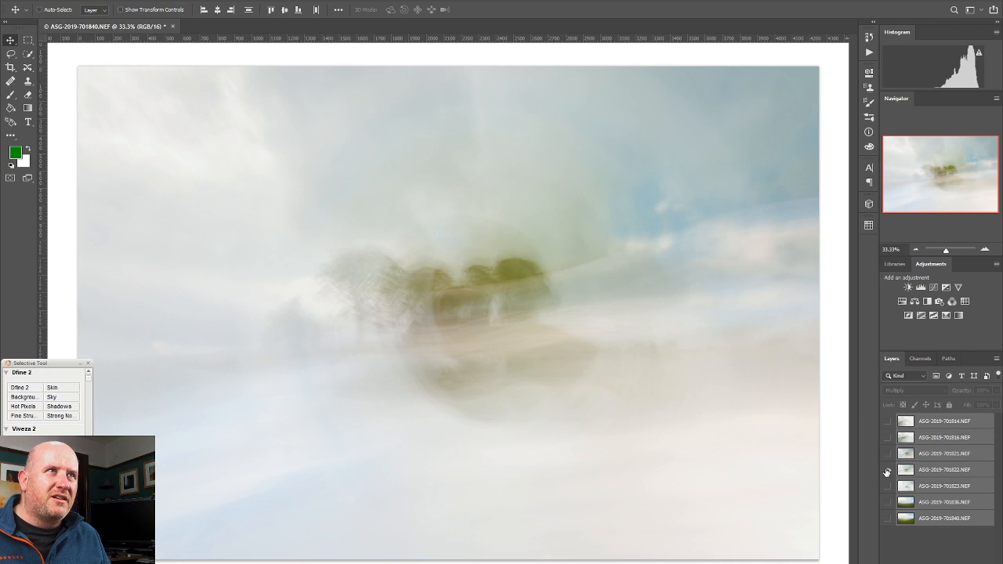
left_click(887, 455)
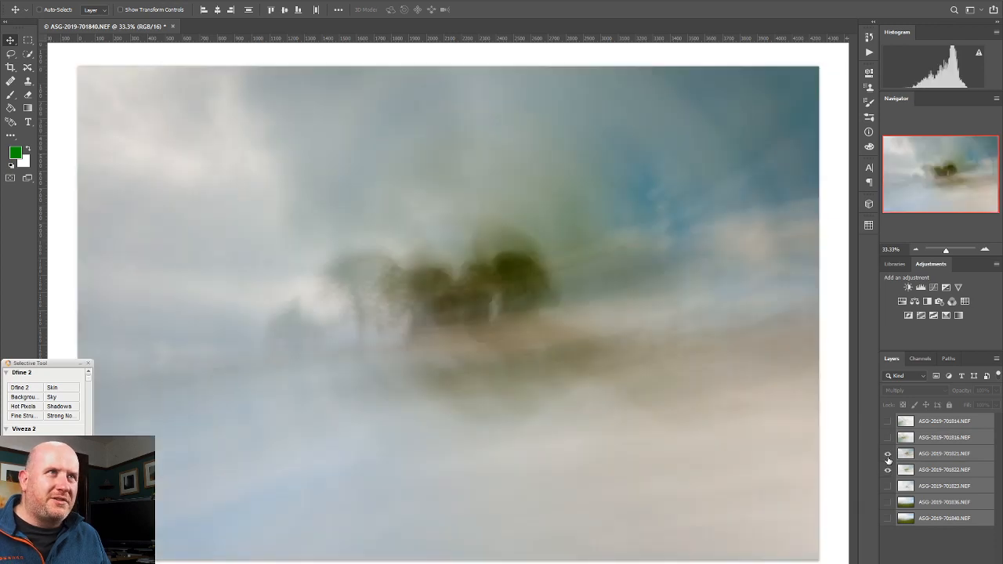
left_click(950, 557)
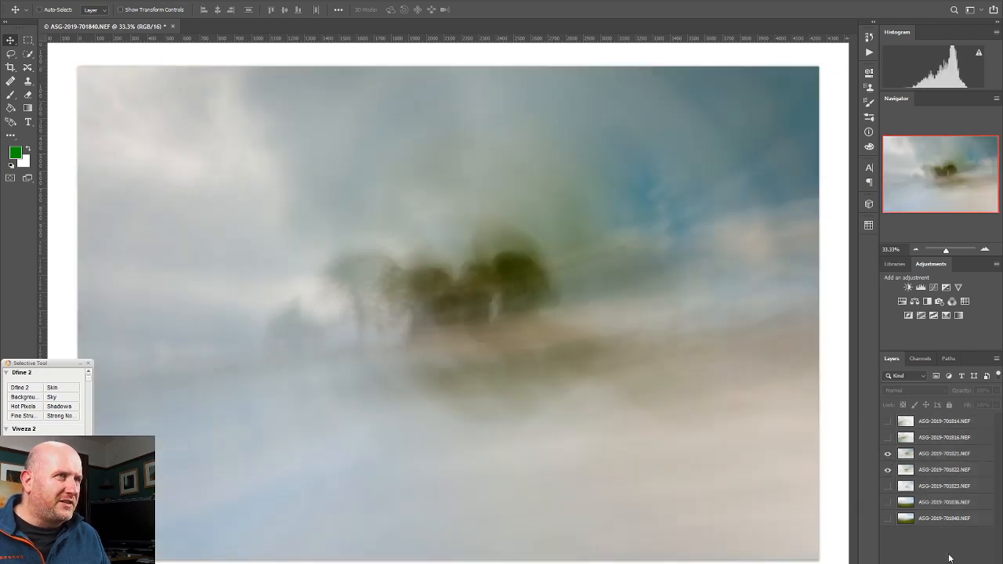
left_click(947, 456)
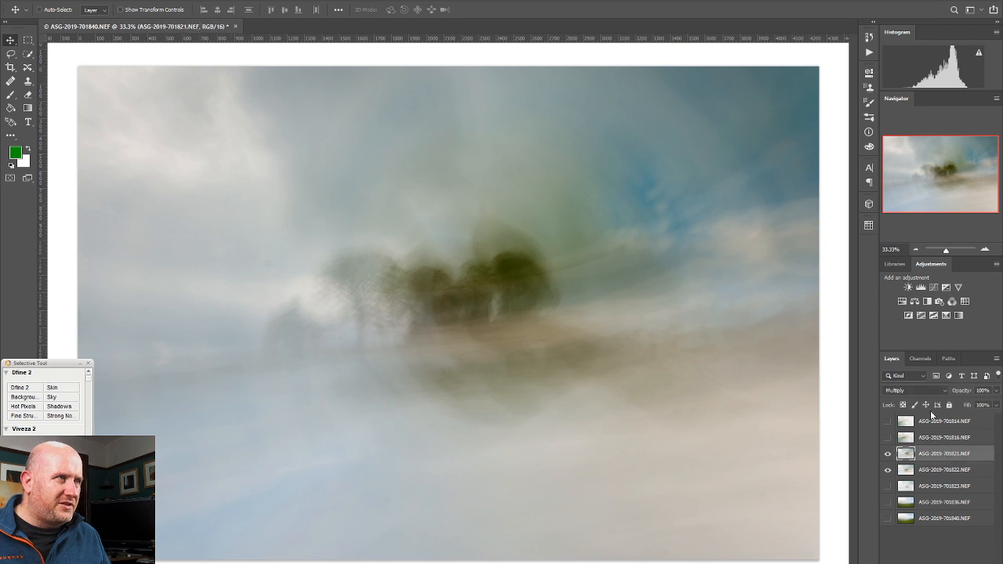
left_click(921, 393)
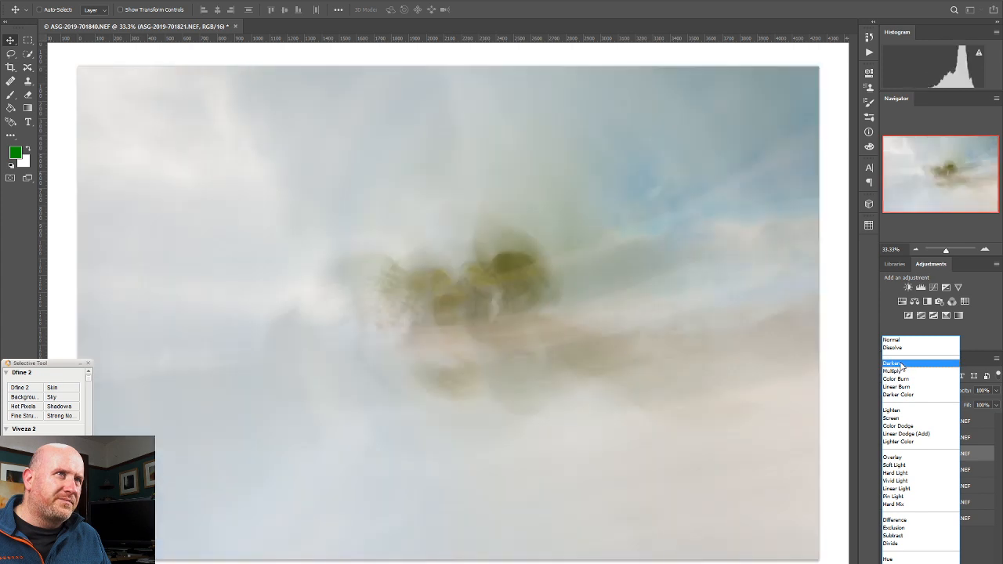
left_click(893, 363)
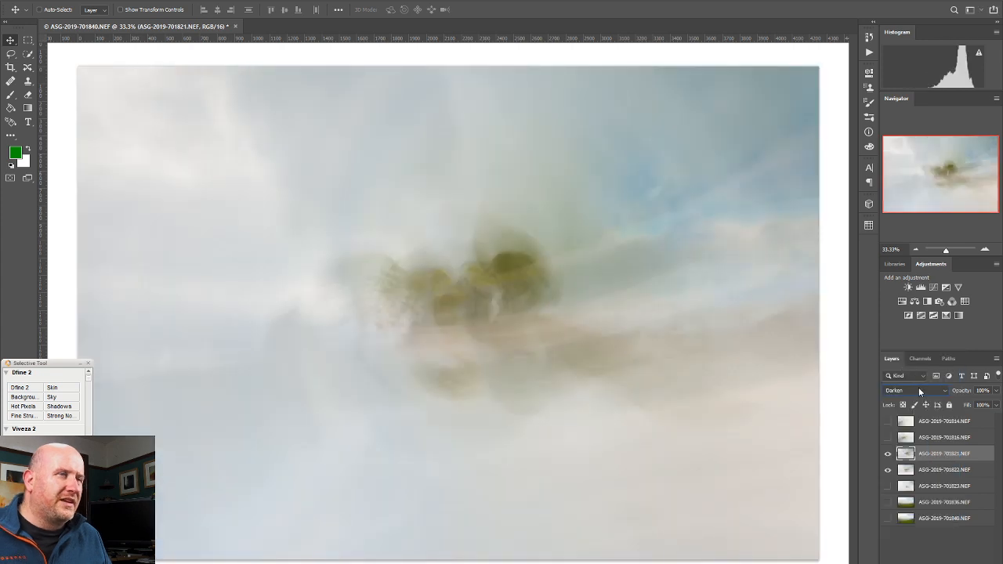
left_click(888, 437)
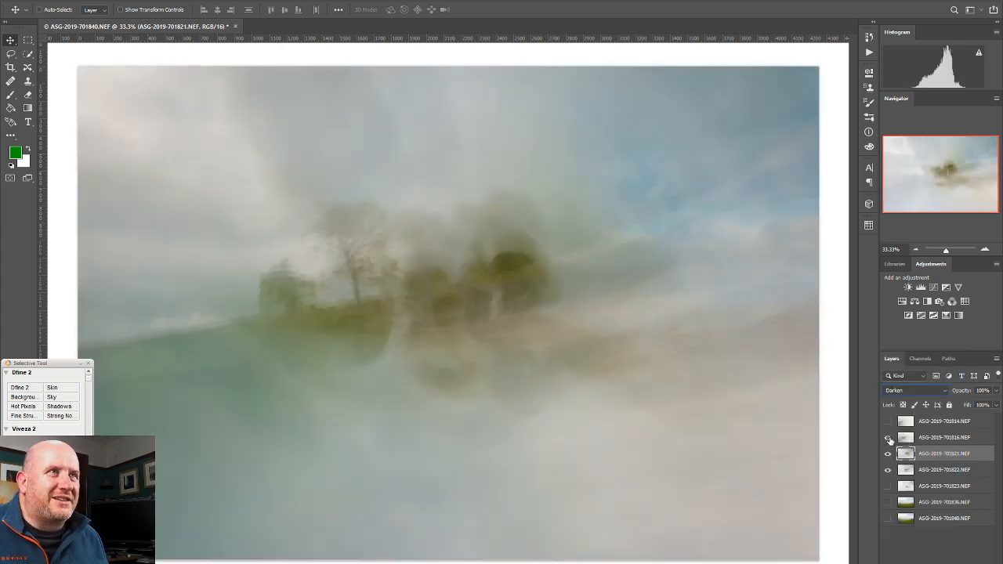
left_click(887, 422)
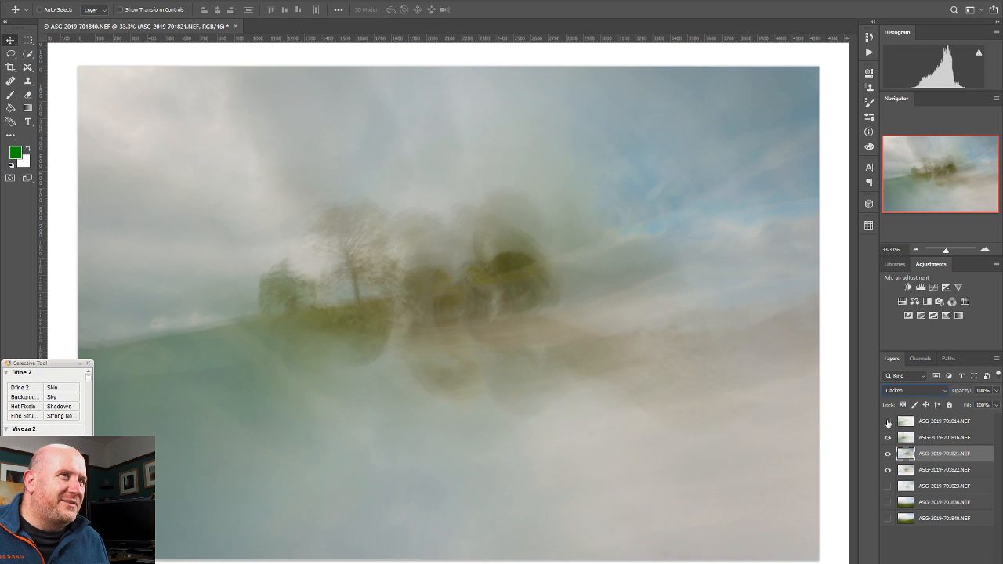
left_click(887, 422)
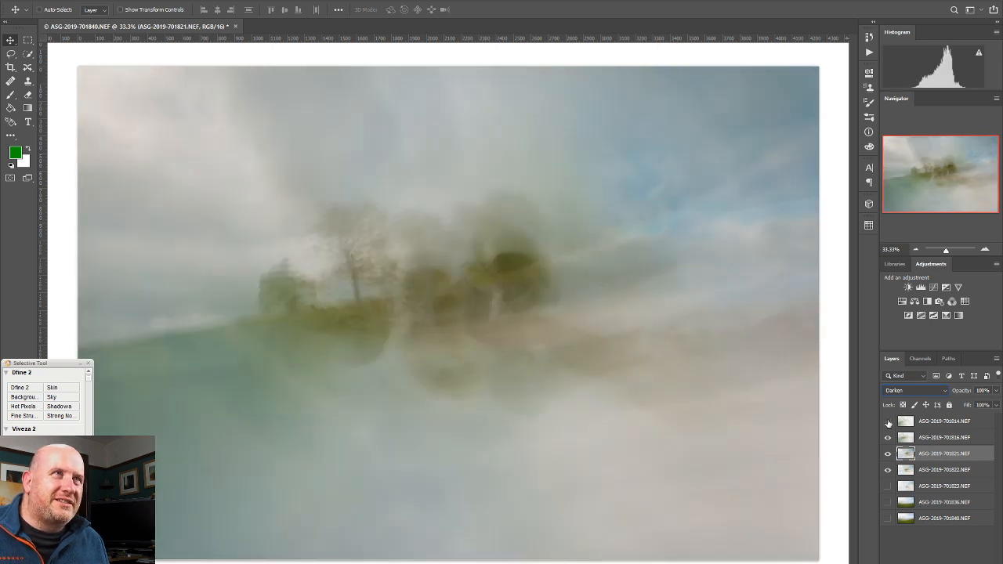
left_click(943, 439)
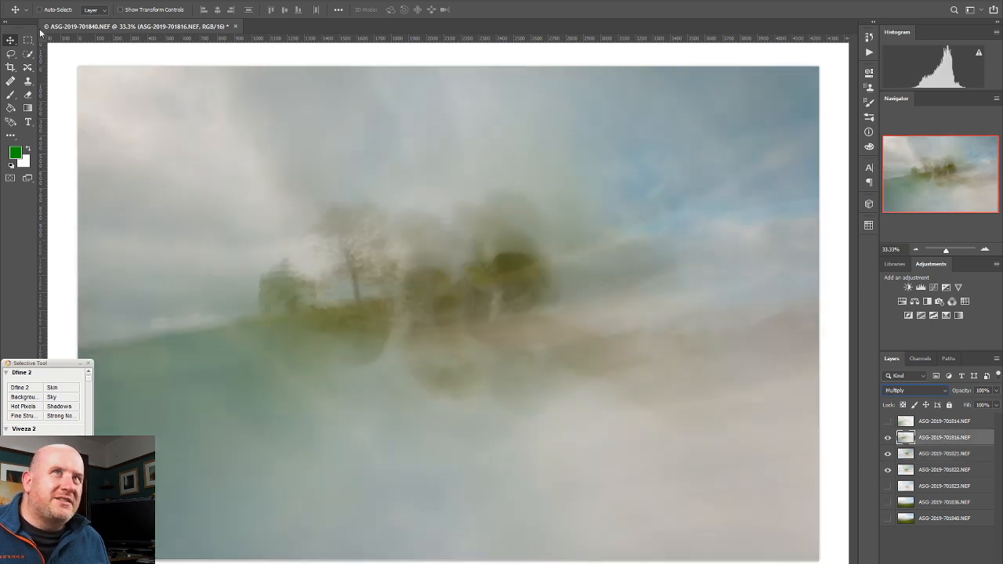
left_click_drag(650, 216, 662, 263)
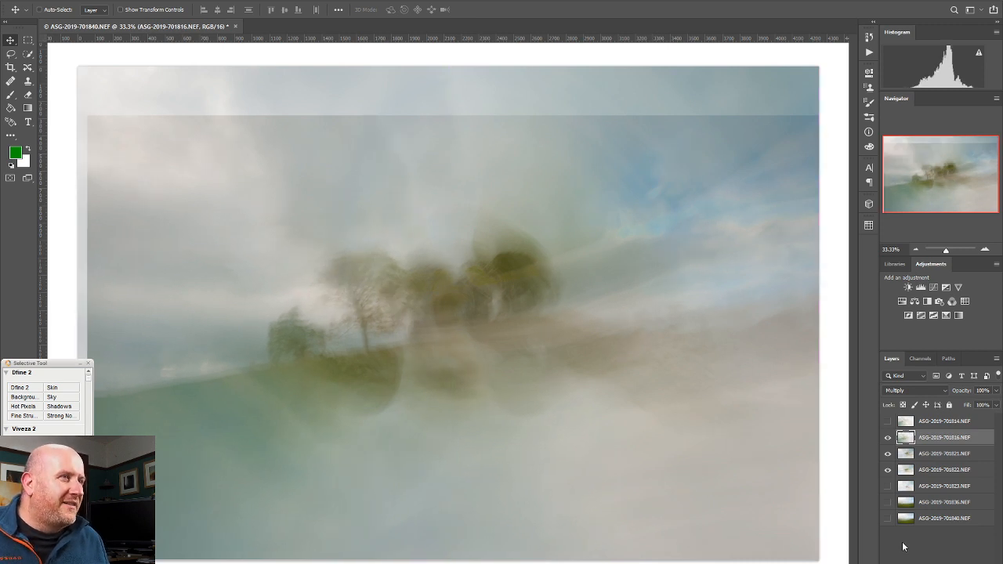
left_click(918, 391)
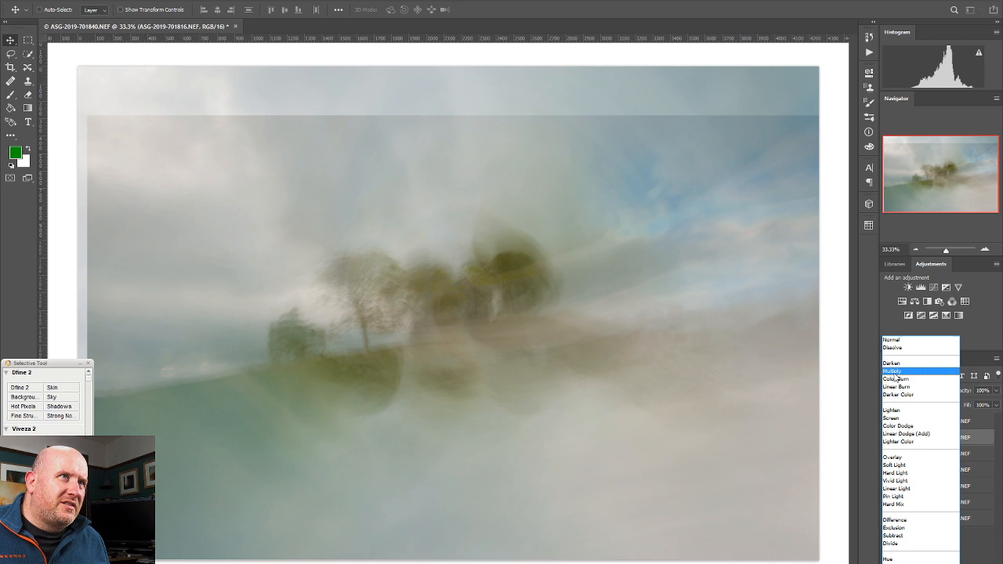
left_click(895, 372)
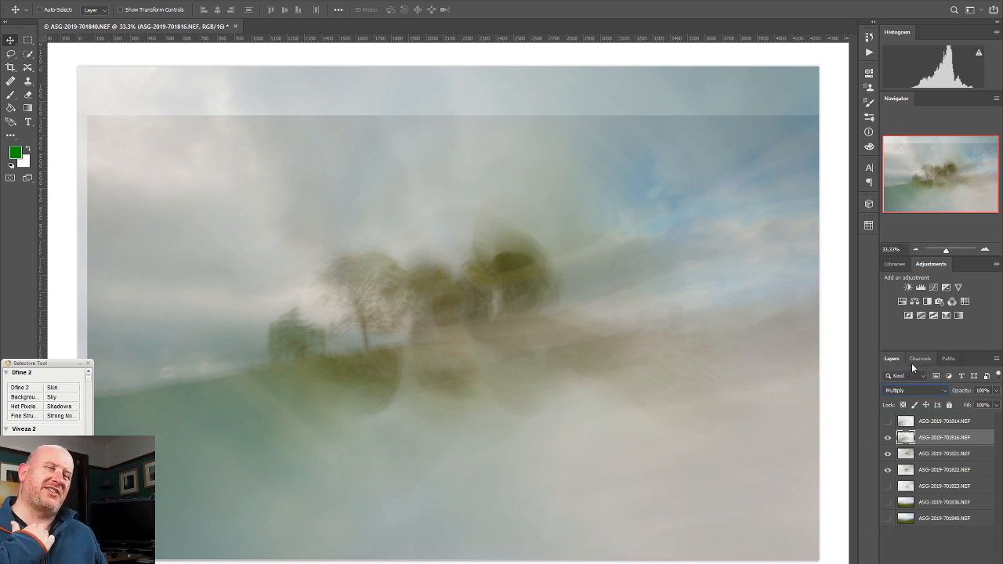
left_click(996, 391)
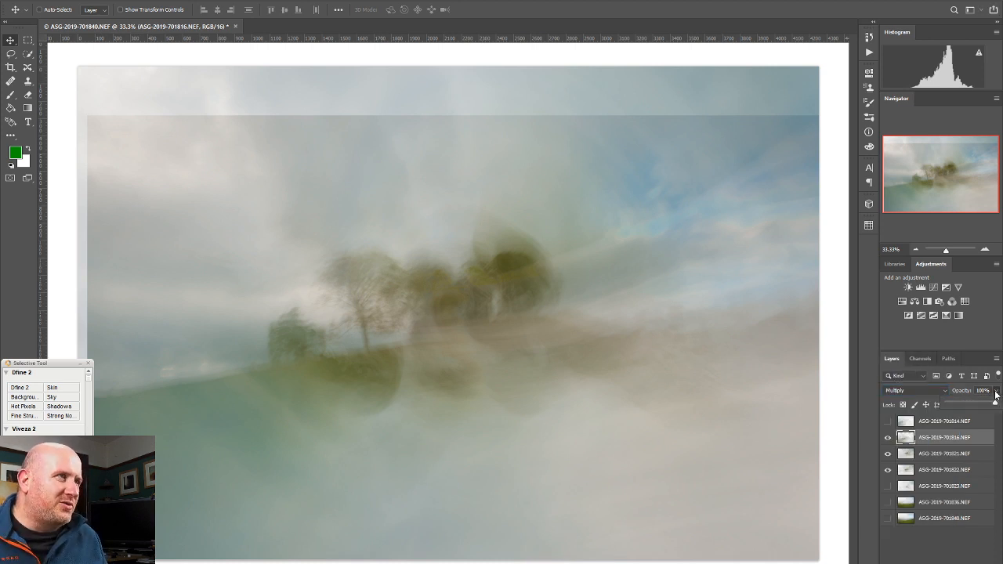
left_click(968, 403)
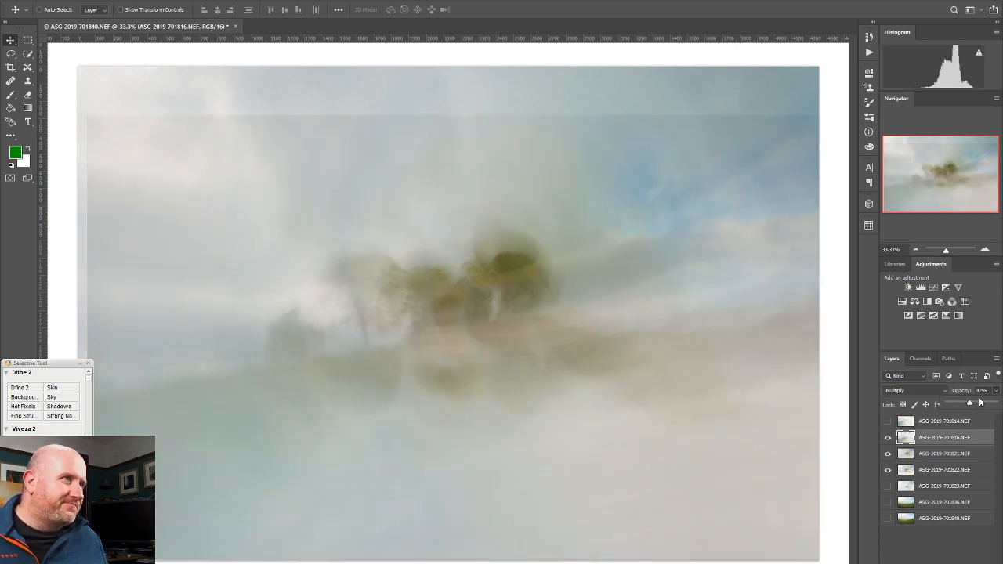
left_click(971, 403)
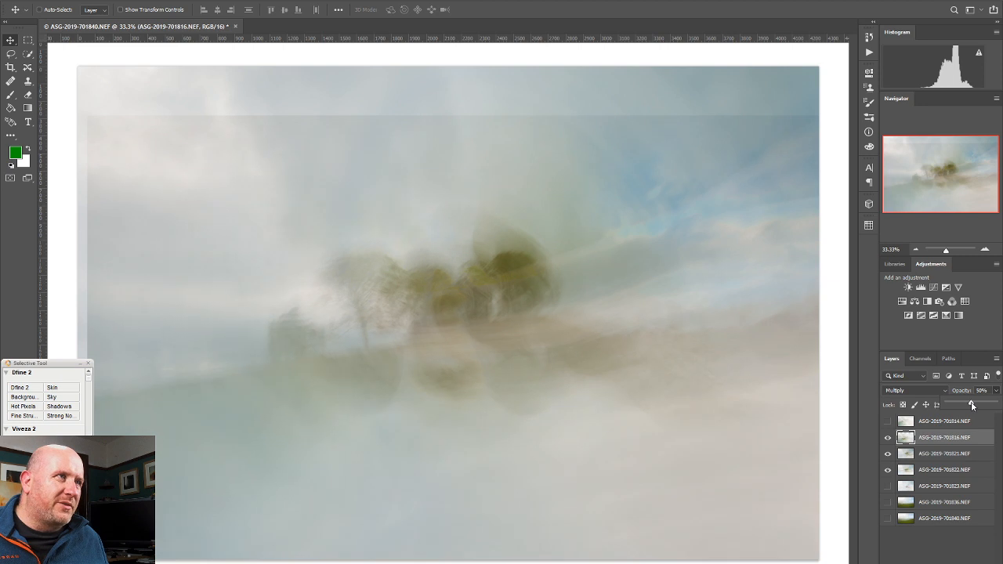
left_click(887, 423)
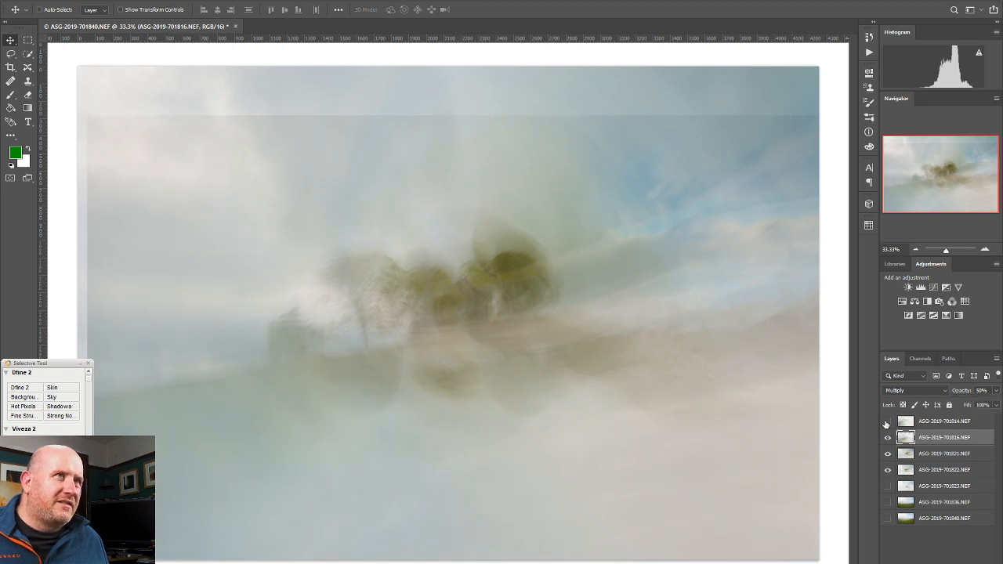
left_click(945, 423)
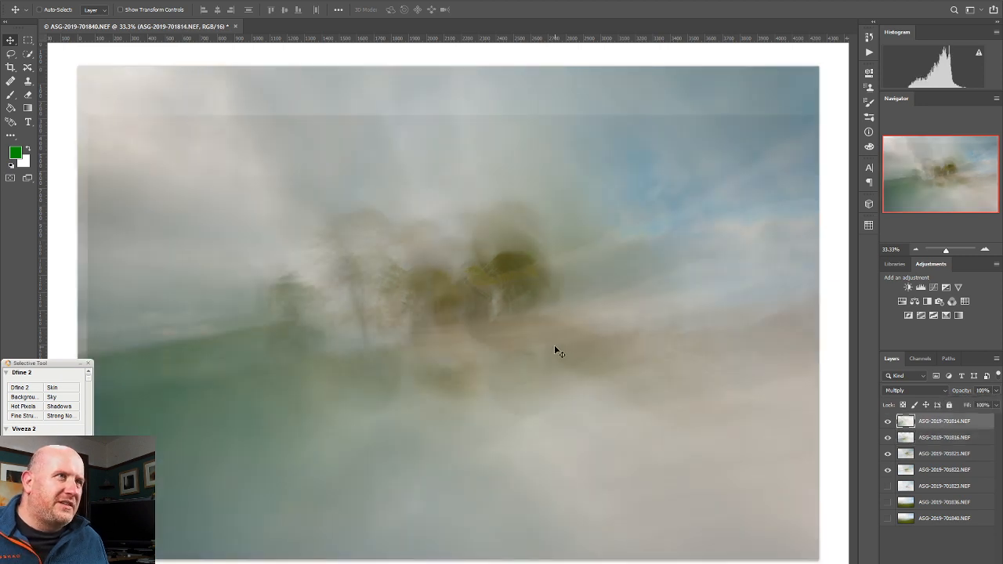
left_click_drag(589, 335, 600, 381)
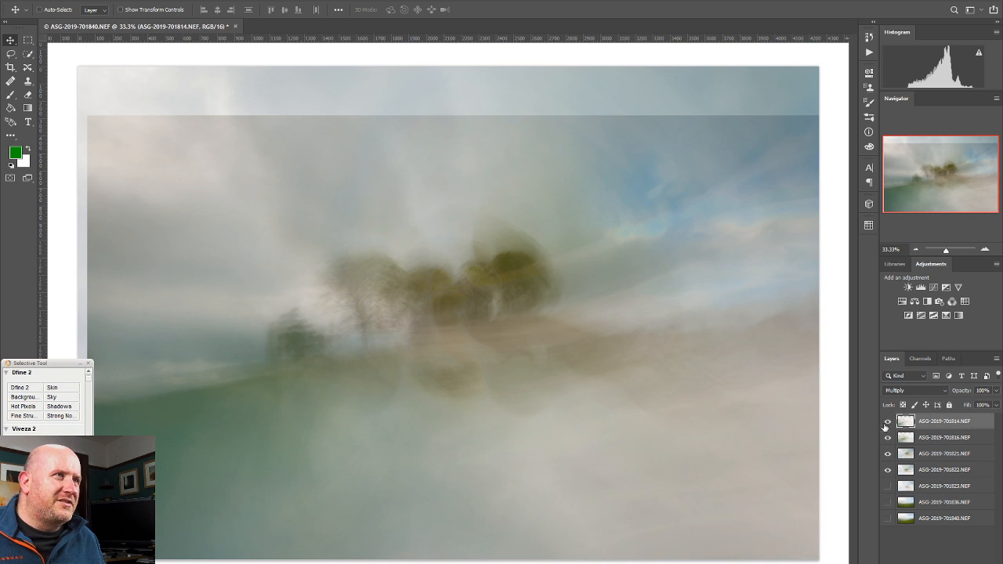
left_click(888, 422)
left_click(888, 423)
left_click(886, 437)
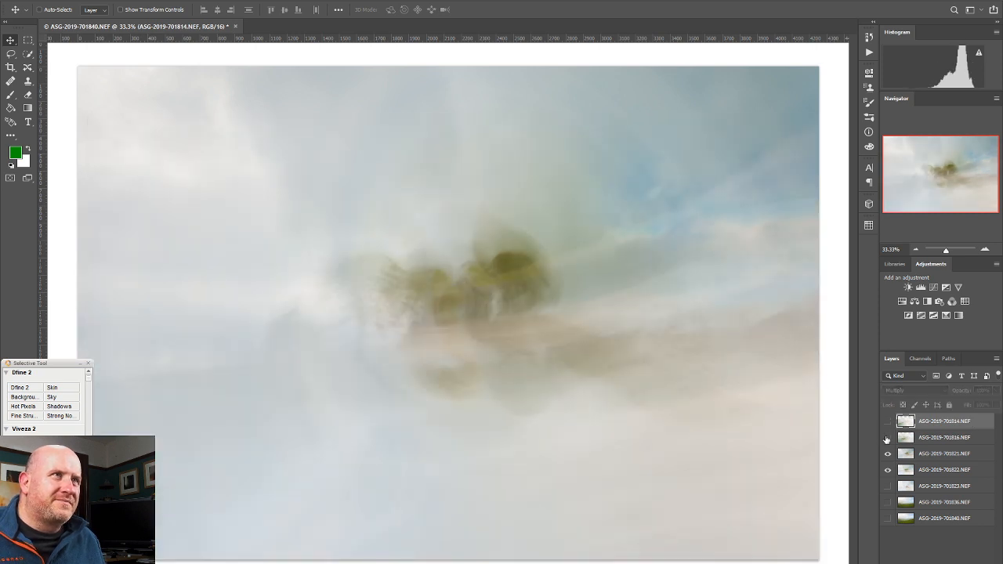
left_click(887, 437)
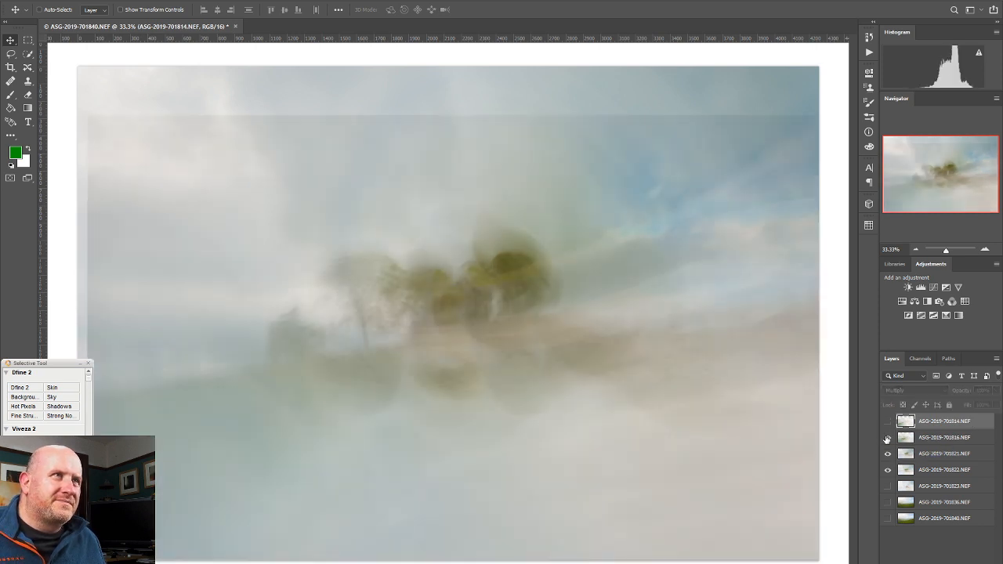
left_click(888, 421)
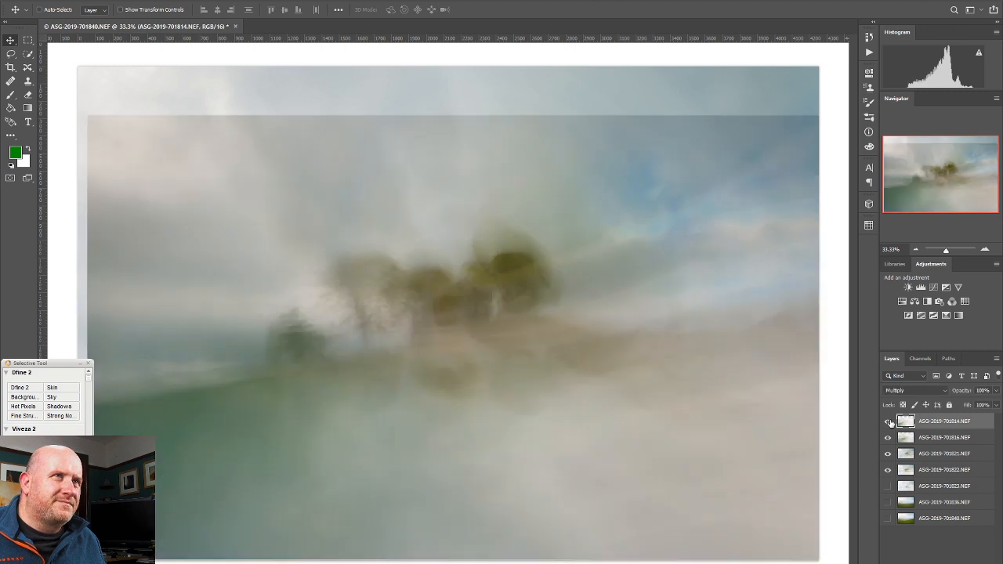
left_click(995, 391)
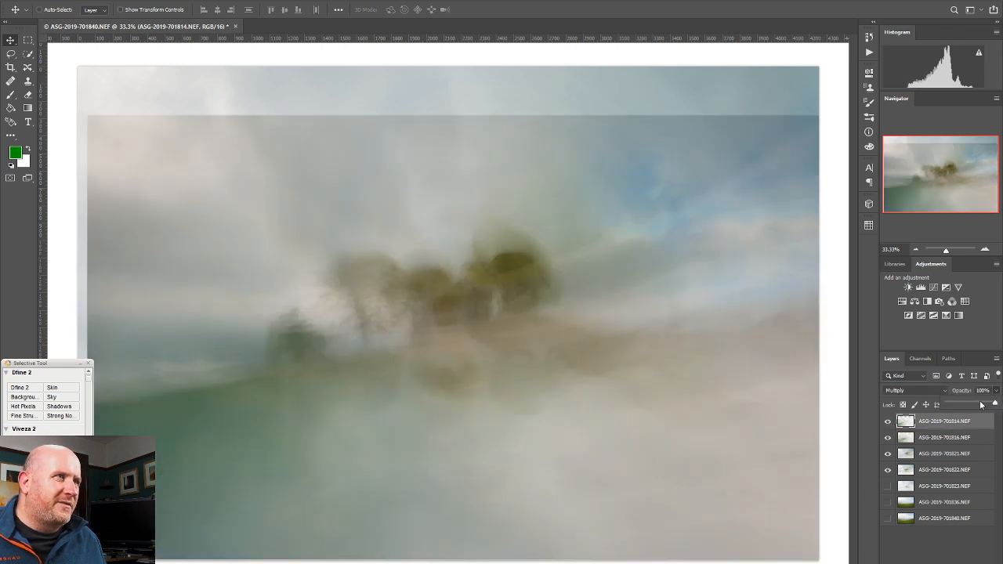
left_click(969, 403)
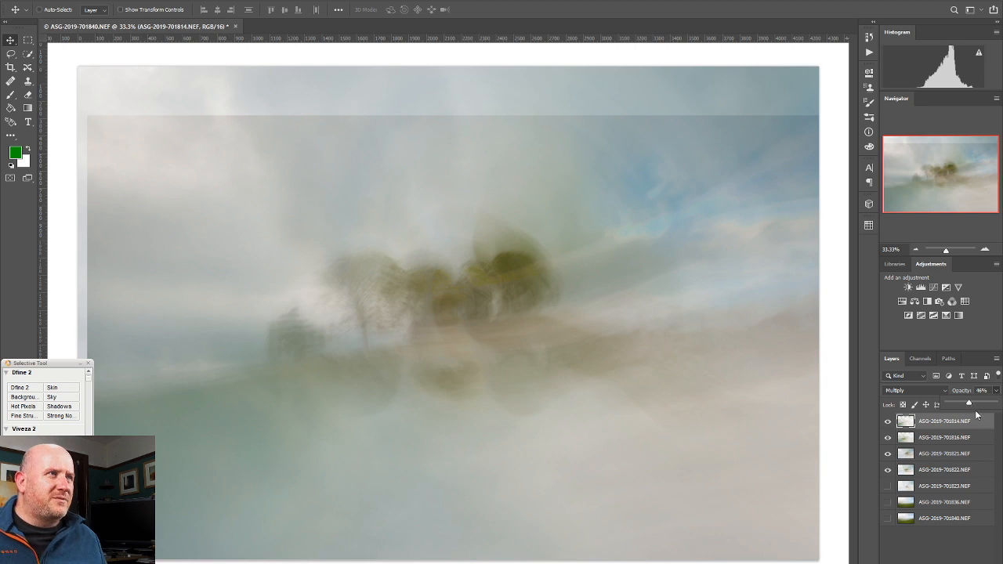
left_click(888, 486)
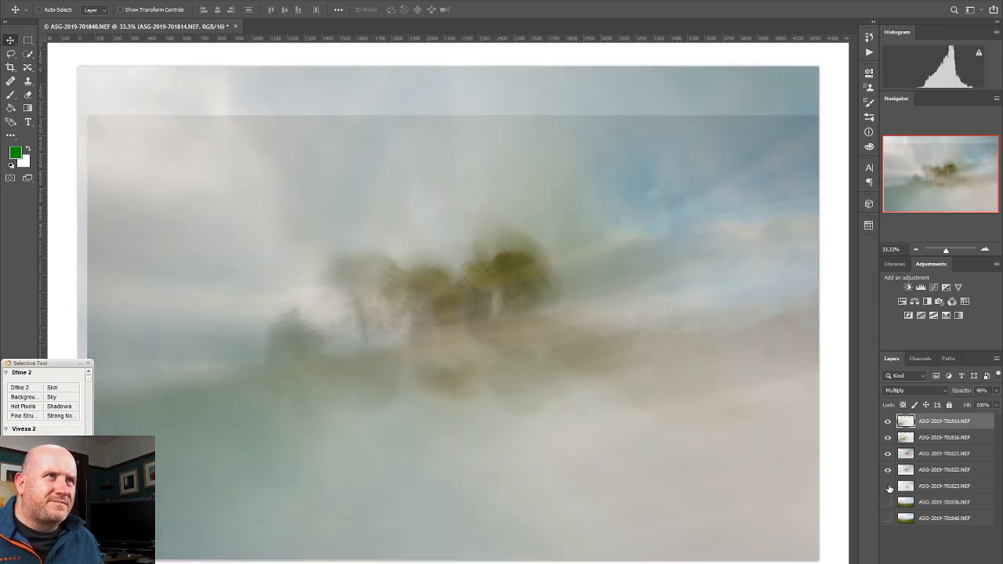
left_click(888, 487)
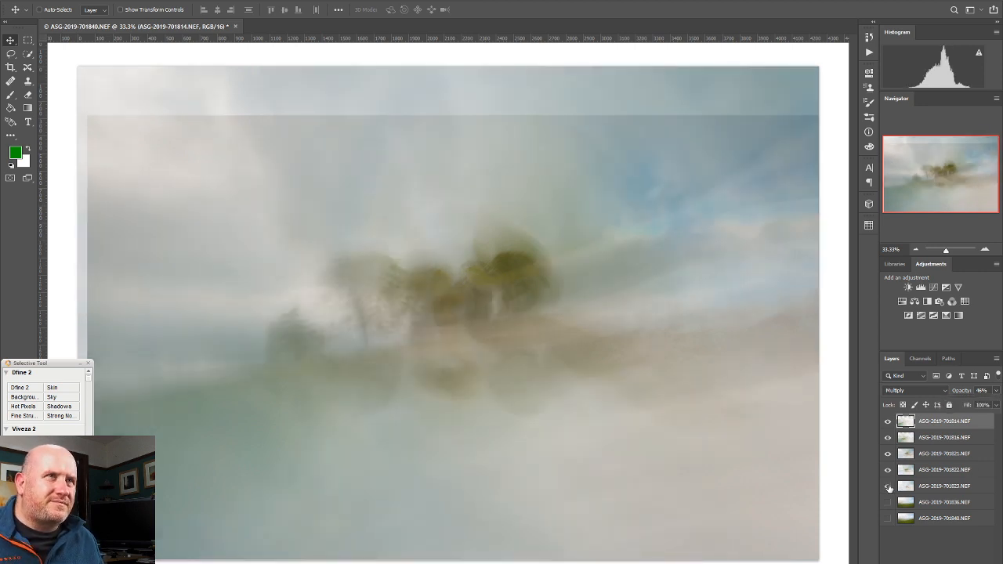
left_click(888, 487)
left_click(936, 477)
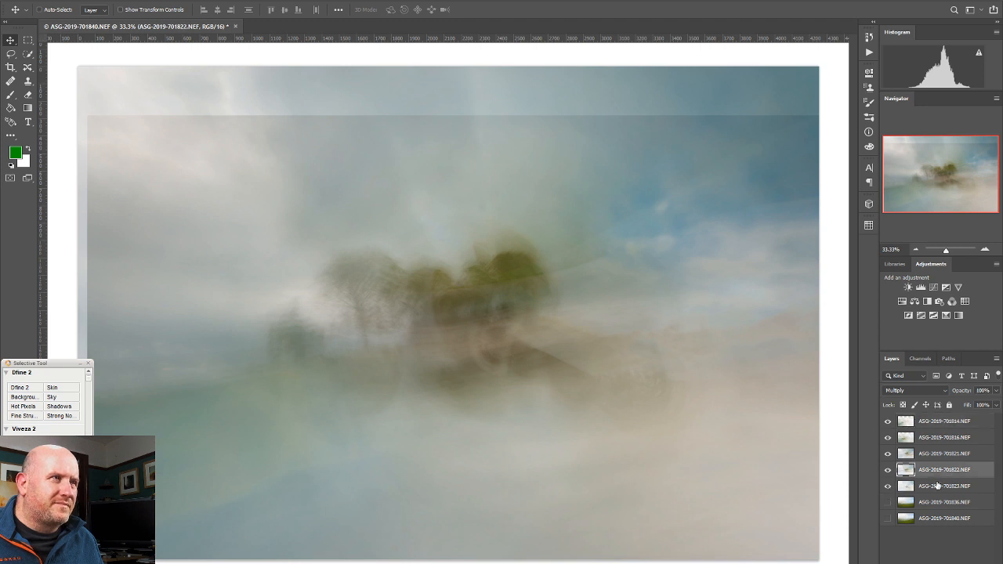
left_click(947, 489)
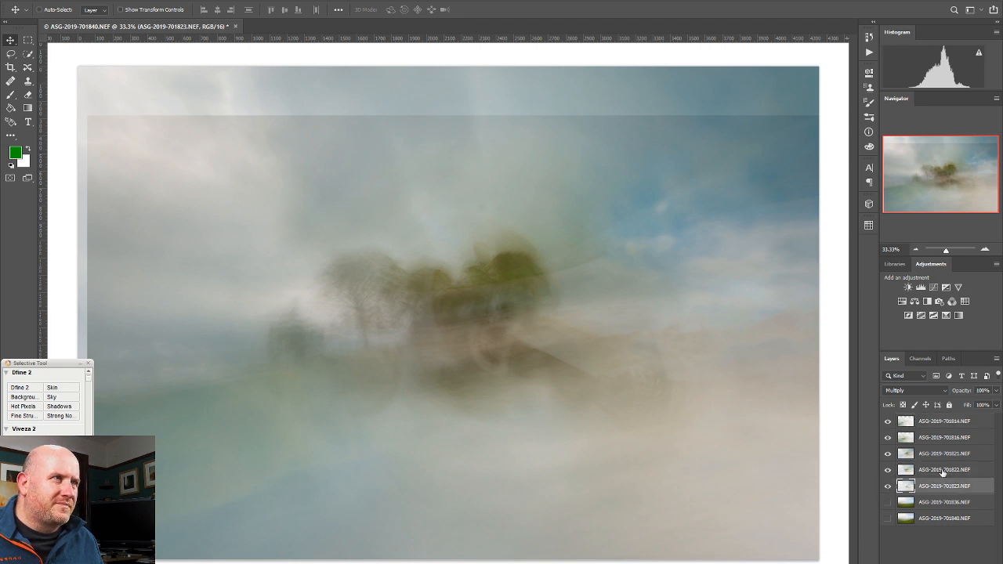
left_click(942, 471)
left_click(943, 455)
left_click(947, 440)
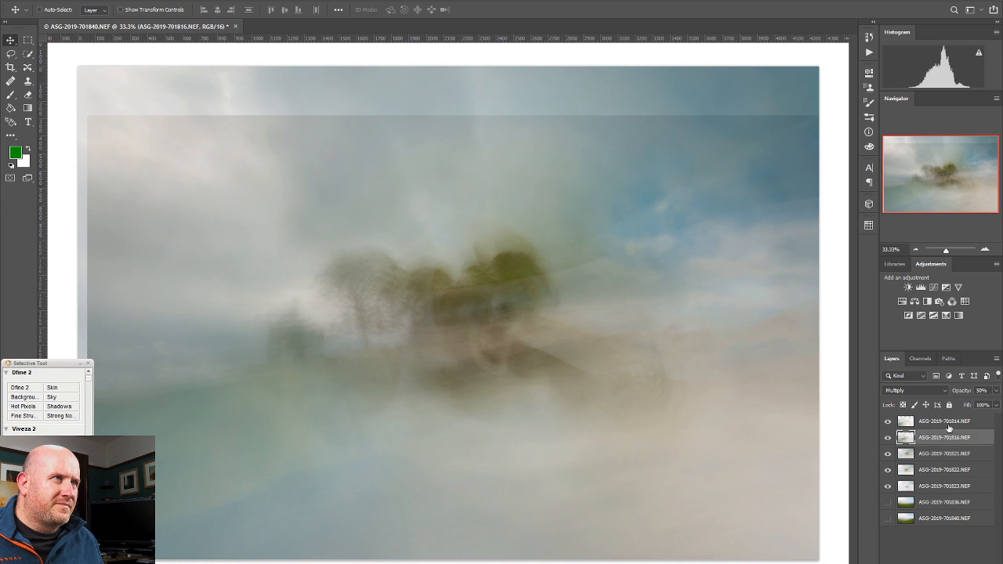
left_click(949, 424)
left_click(947, 455)
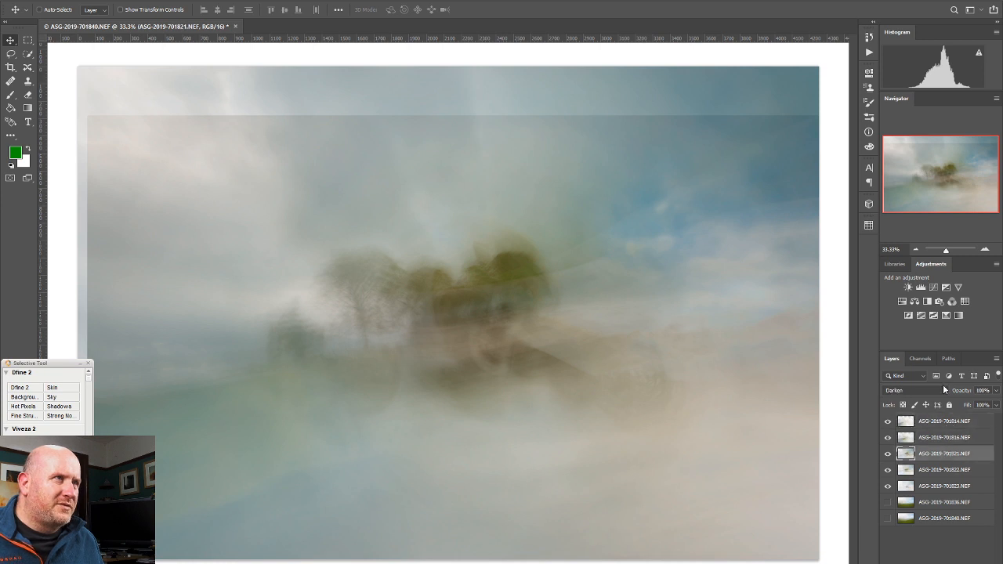
left_click(940, 389)
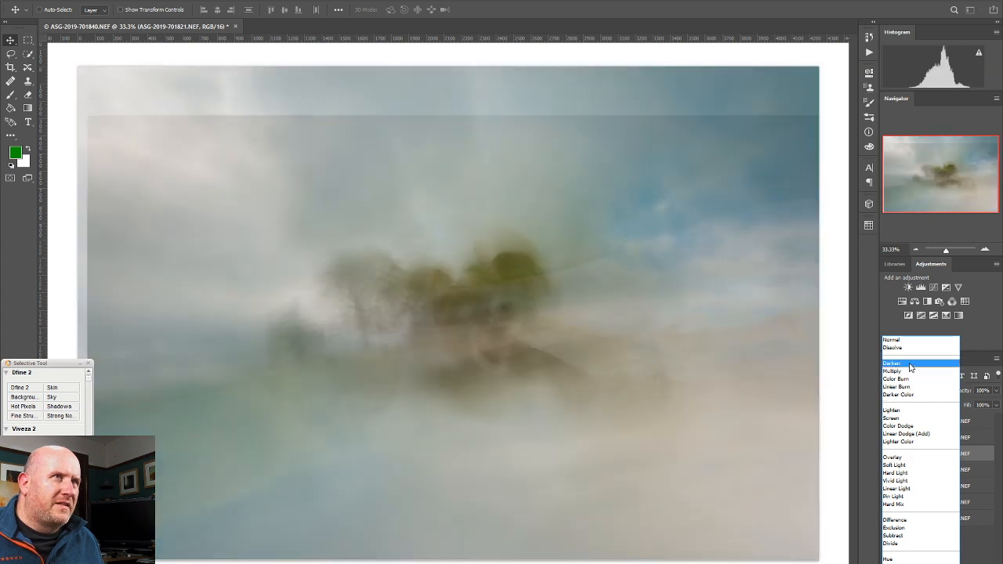
left_click(910, 365)
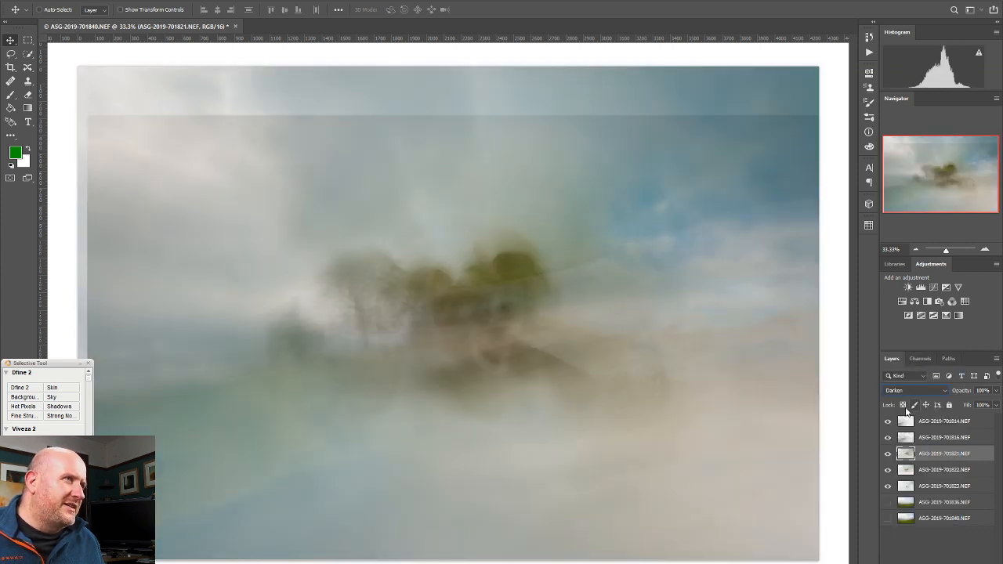
left_click(938, 439)
left_click(930, 389)
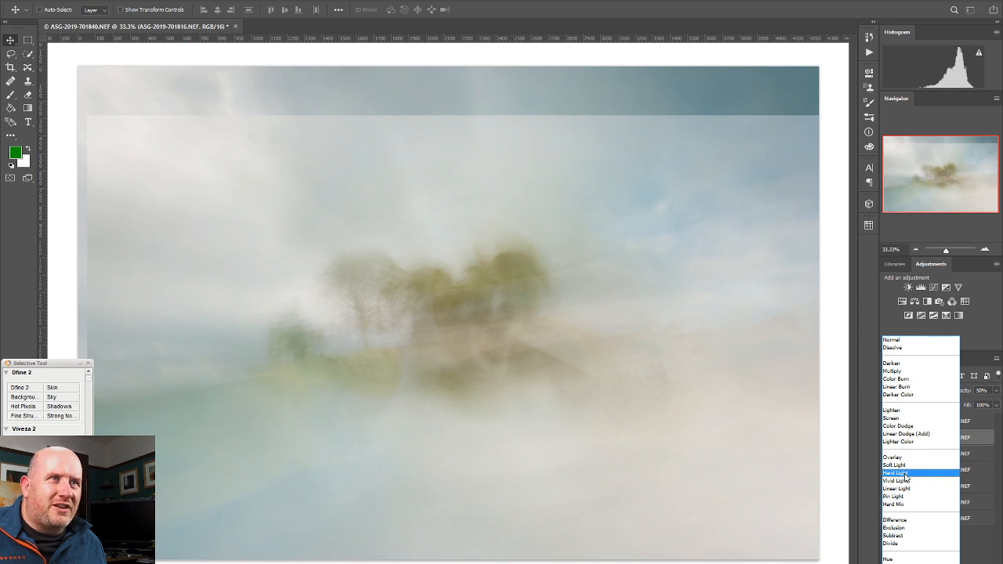
left_click(905, 476)
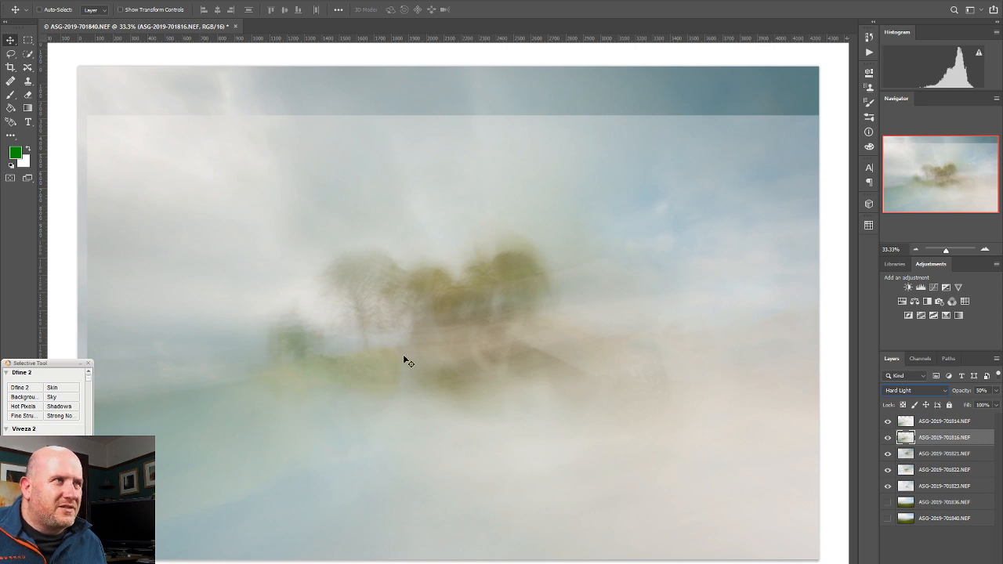
left_click(888, 437)
left_click(888, 437)
left_click(887, 437)
left_click(887, 437)
left_click(887, 437)
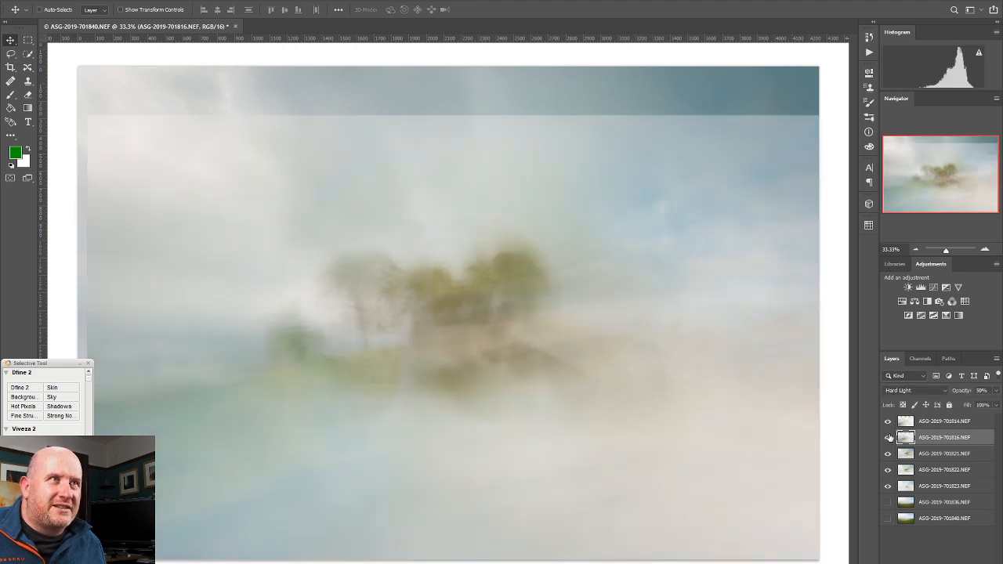
left_click(887, 437)
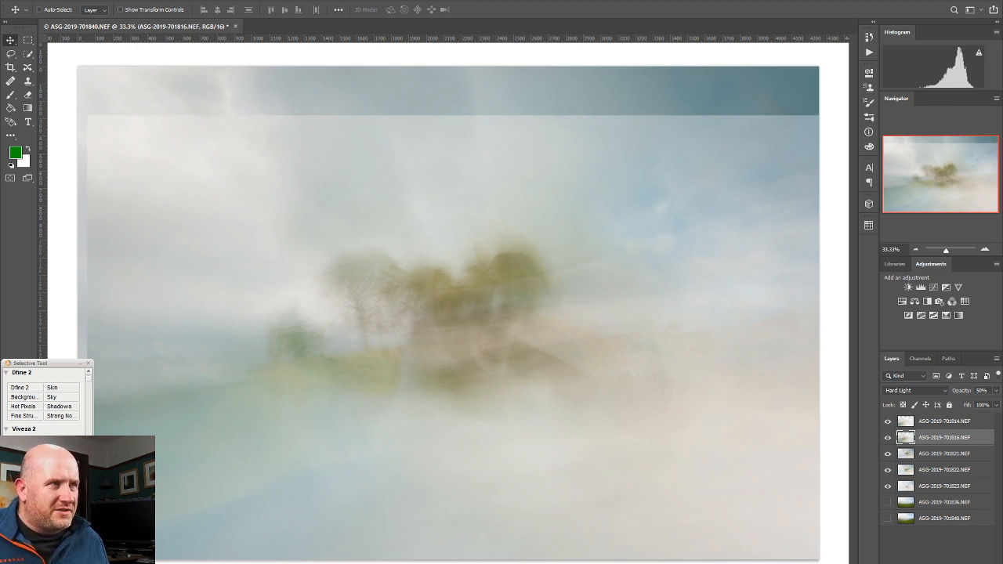
left_click(927, 562, "alt")
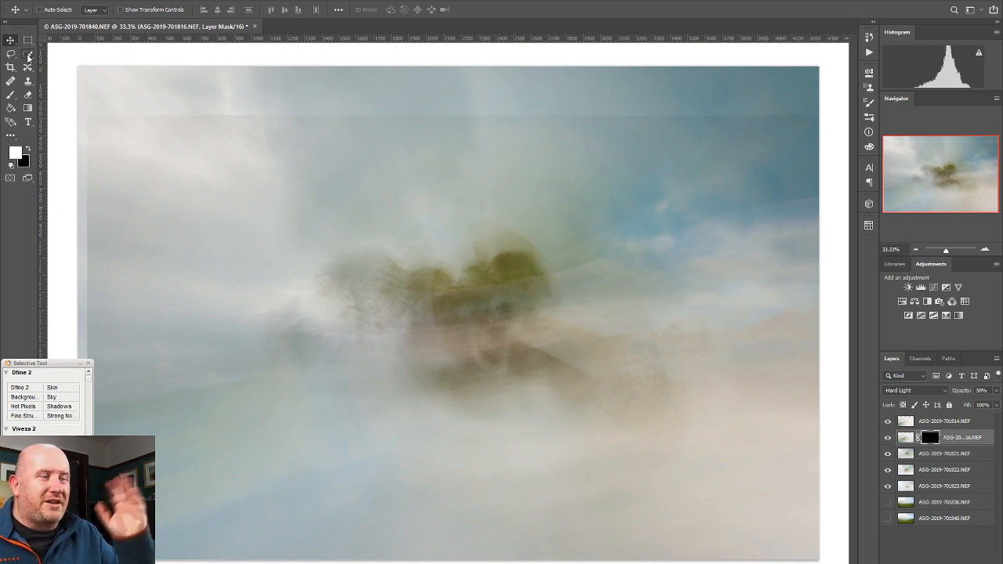
left_click(12, 95)
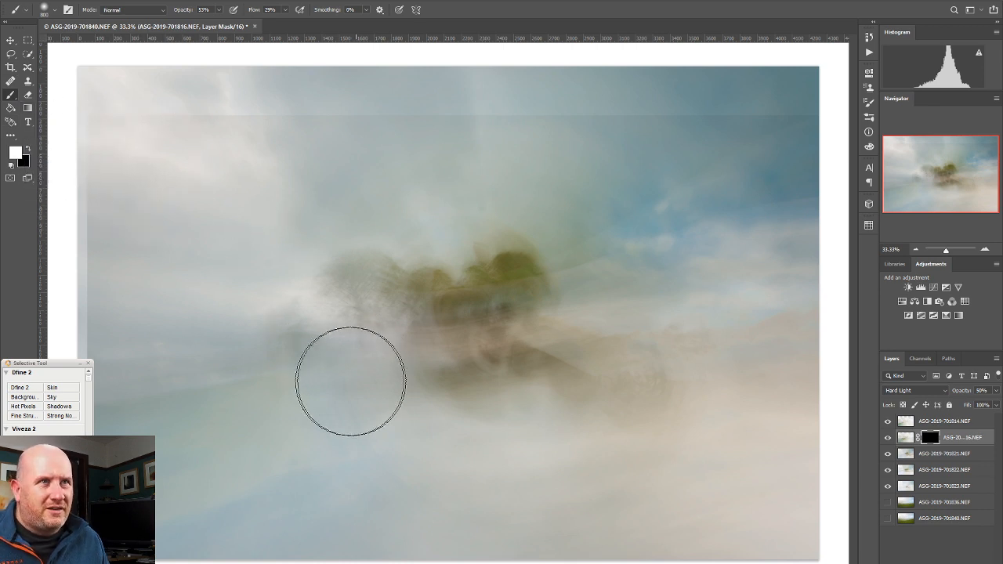
left_click(218, 10)
left_click_drag(219, 24, 229, 25)
mouse_move(331, 373)
left_mouse_down()
mouse_move(360, 373)
mouse_move(351, 365)
mouse_move(369, 381)
mouse_move(333, 376)
mouse_move(384, 396)
mouse_move(381, 358)
mouse_move(265, 404)
left_mouse_up()
mouse_move(383, 382)
left_mouse_down()
mouse_move(322, 396)
mouse_move(346, 372)
mouse_move(354, 378)
mouse_move(296, 388)
mouse_move(382, 379)
mouse_move(222, 378)
left_mouse_up()
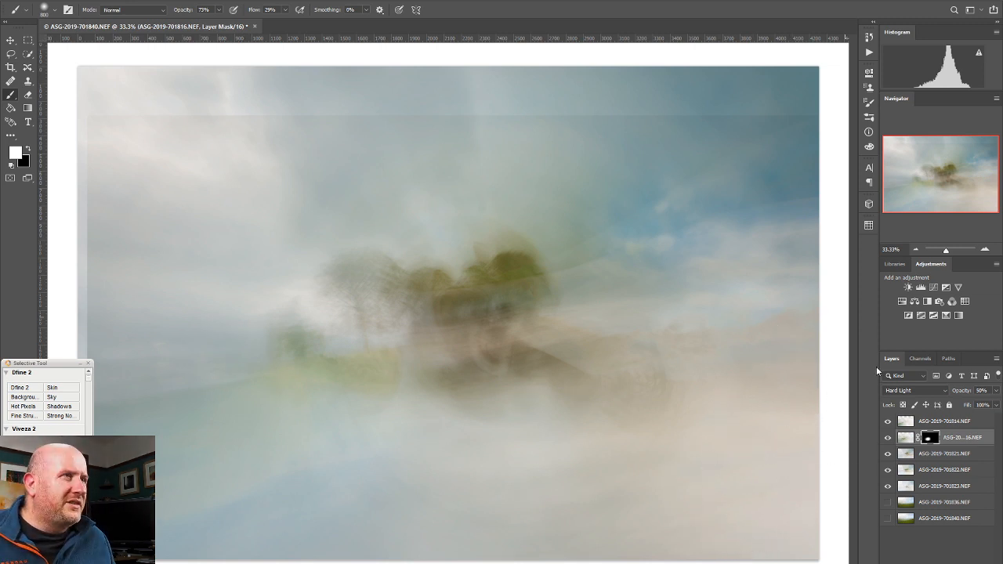
left_click(888, 421)
left_click(888, 421)
left_click(889, 421)
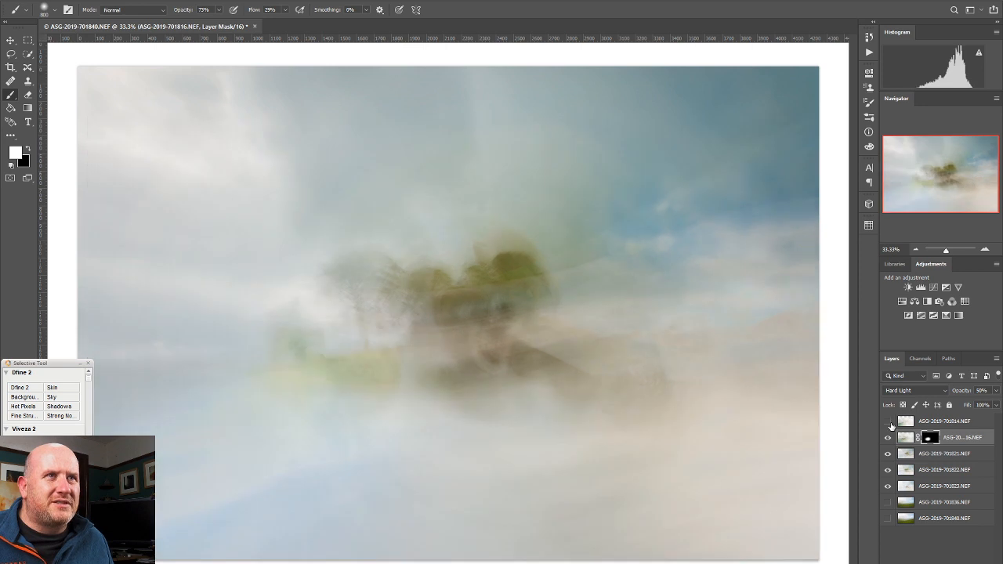
left_click(888, 421)
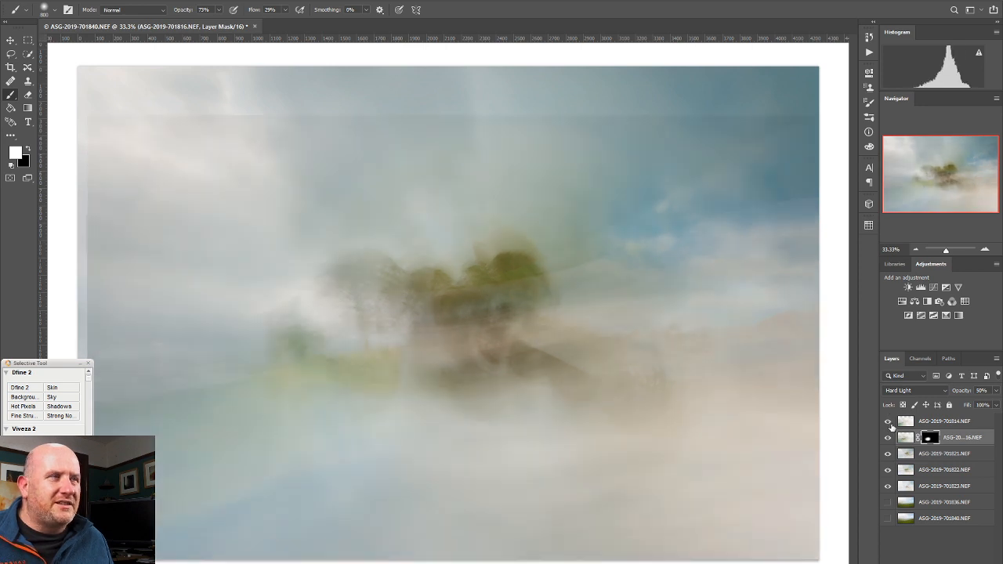
left_click(940, 422)
left_click(996, 391)
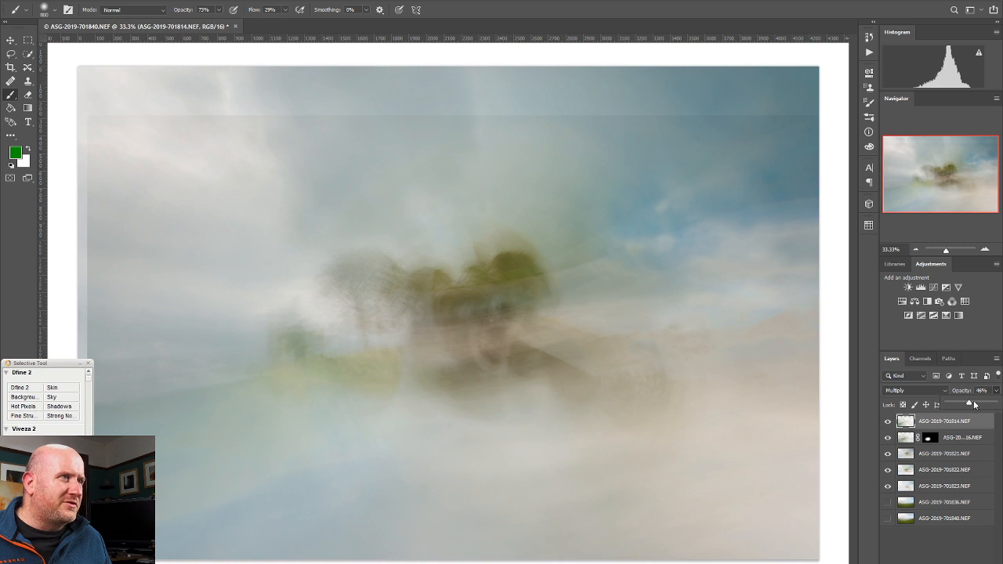
left_click_drag(970, 405, 962, 405)
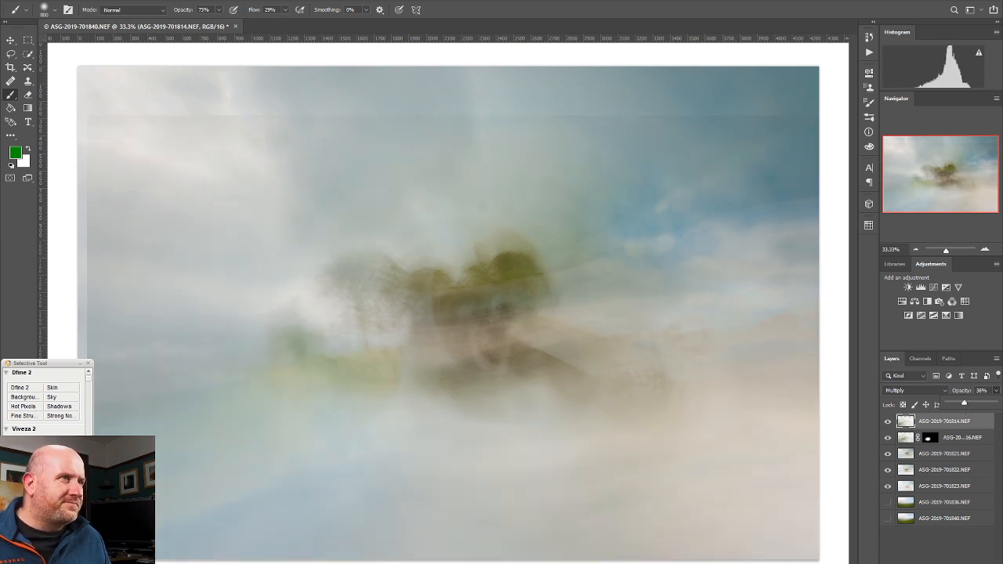
left_click(887, 457)
left_click(887, 457)
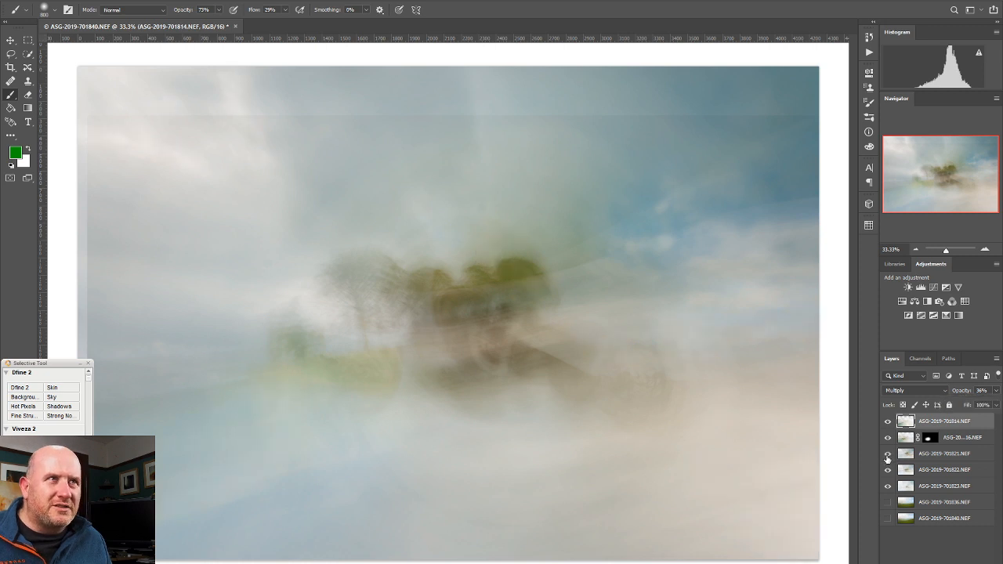
left_click(887, 456)
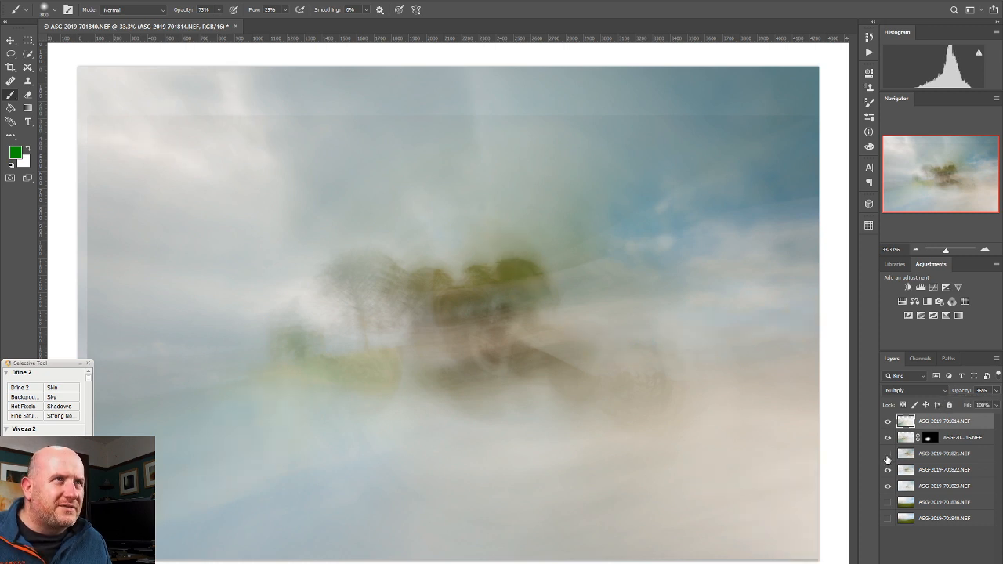
left_click(888, 457)
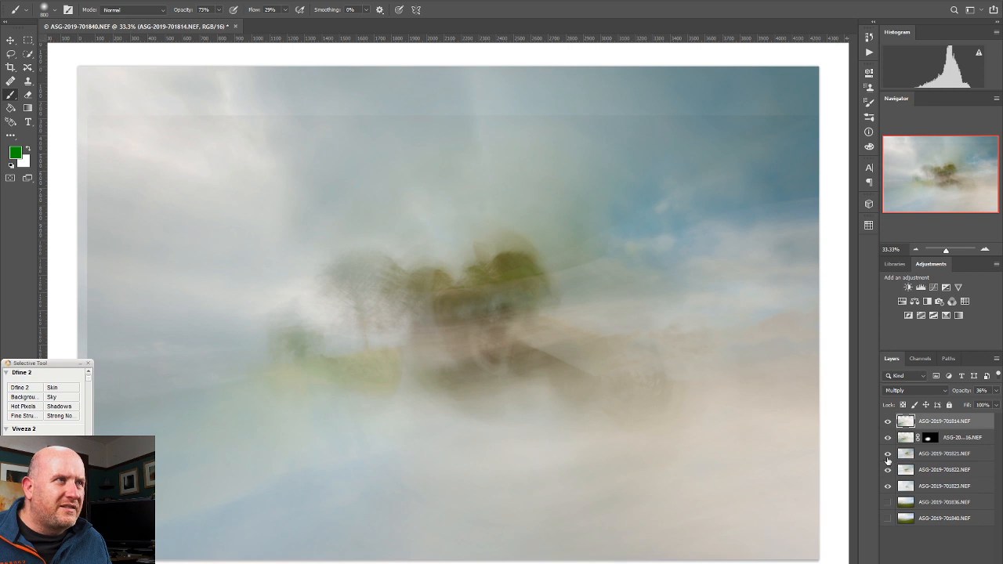
Compare the image with layers ASG-2019-701822.NEF and ASG-2019-701823.NEF hidden and shown.
left_click(888, 470)
left_click(887, 470)
left_click(888, 470)
left_click(887, 470)
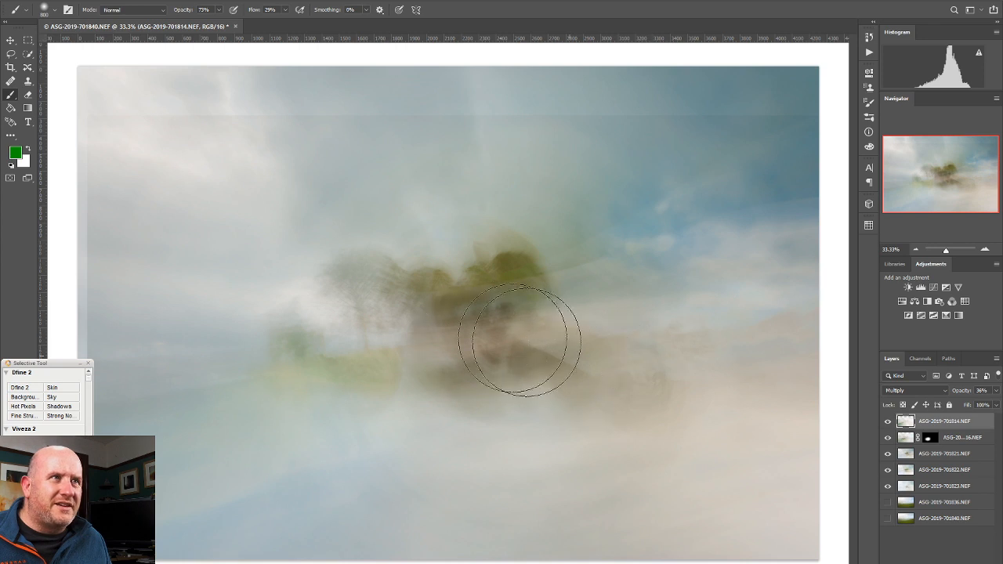
left_click(888, 486)
left_click(887, 487)
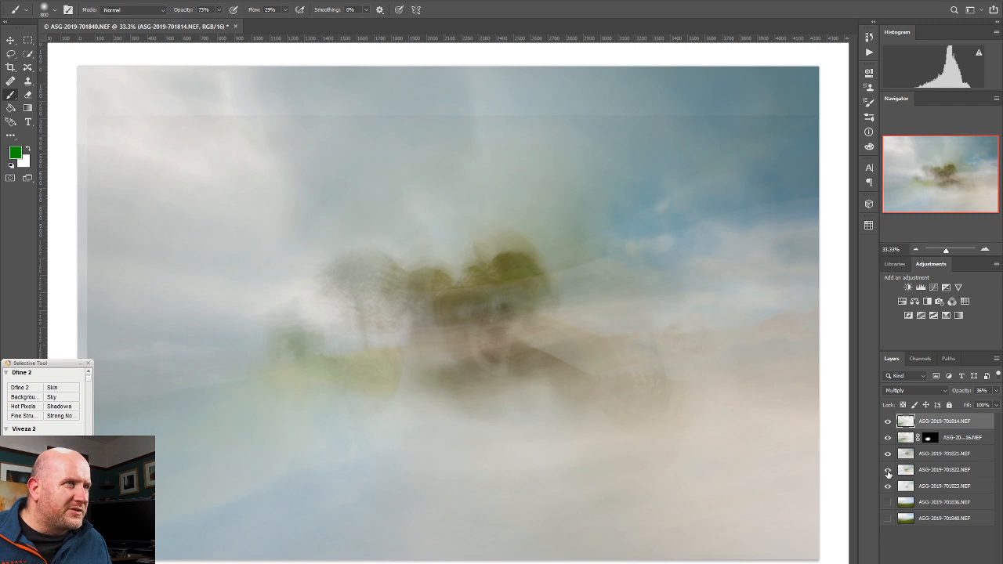
left_click(887, 471)
left_click(886, 472)
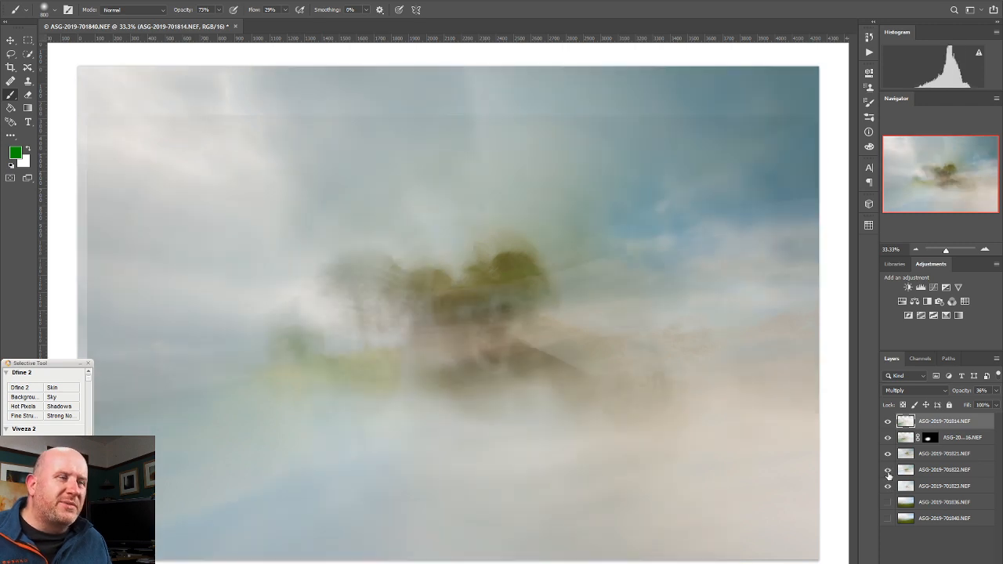
left_click(888, 487)
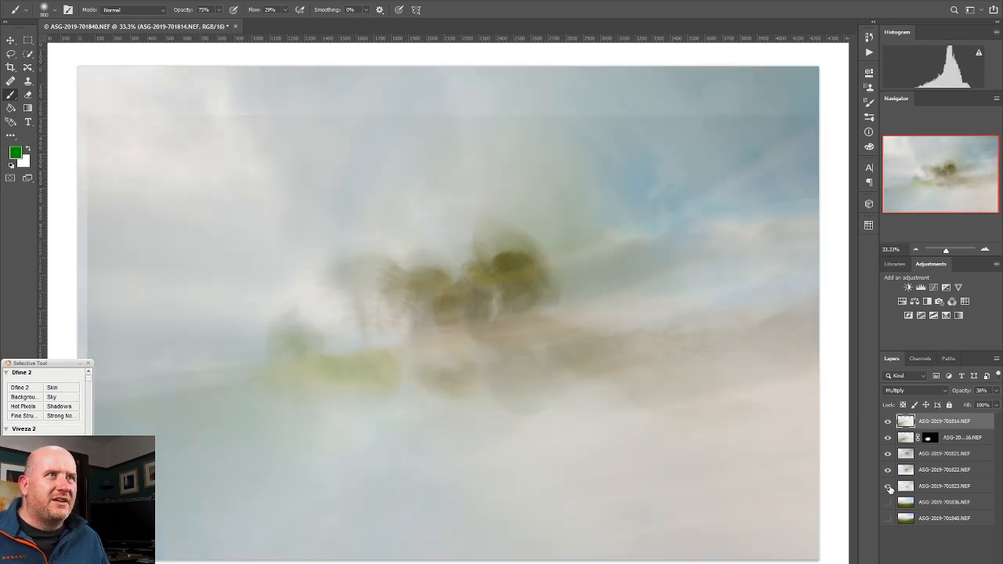
left_click(888, 486)
Show layer ASG-2019-701836.NEF and move it to the top of the layer stack.
left_click(887, 502)
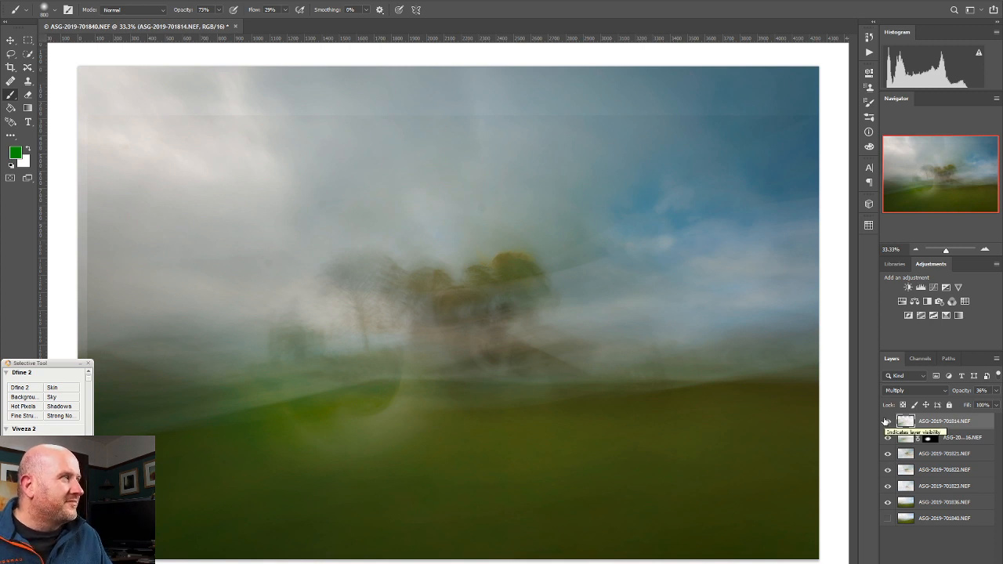
left_click(11, 41)
left_click_drag(929, 503, 929, 416)
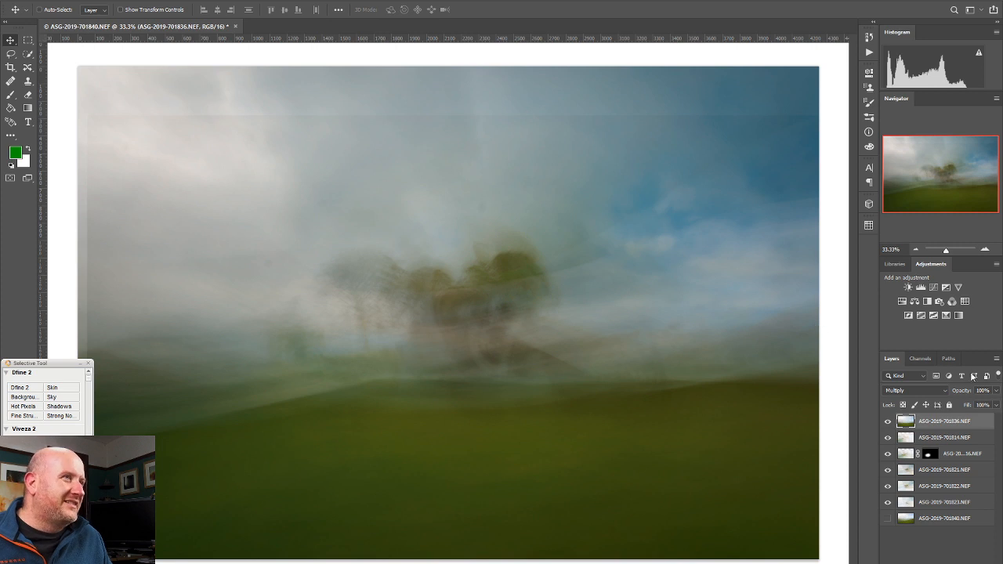
Set layer ASG-2019-701836.NEF to Overlay blending at 59% opacity and compare the image with and without it.
left_click(994, 392)
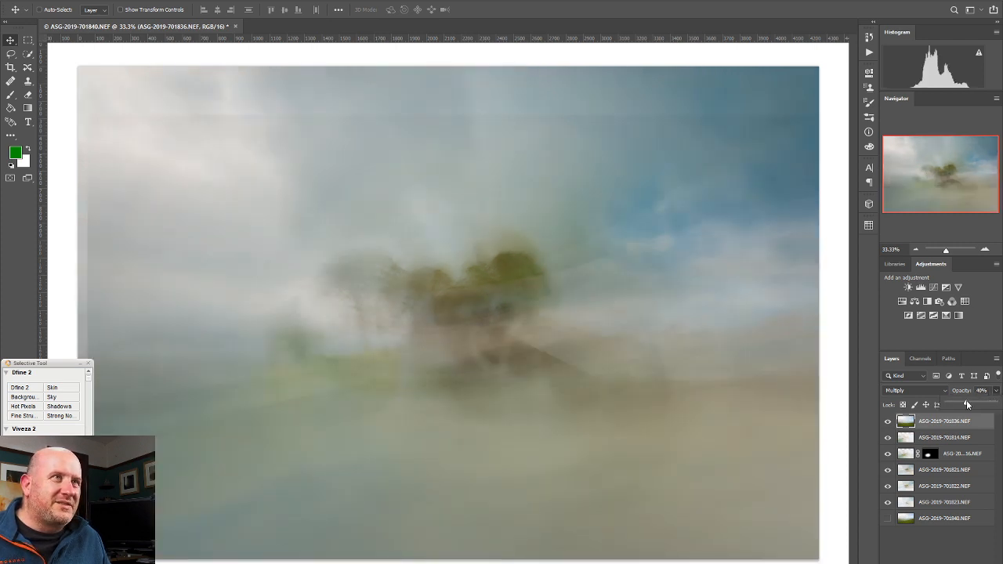
left_click_drag(965, 405, 982, 404)
left_click(910, 390)
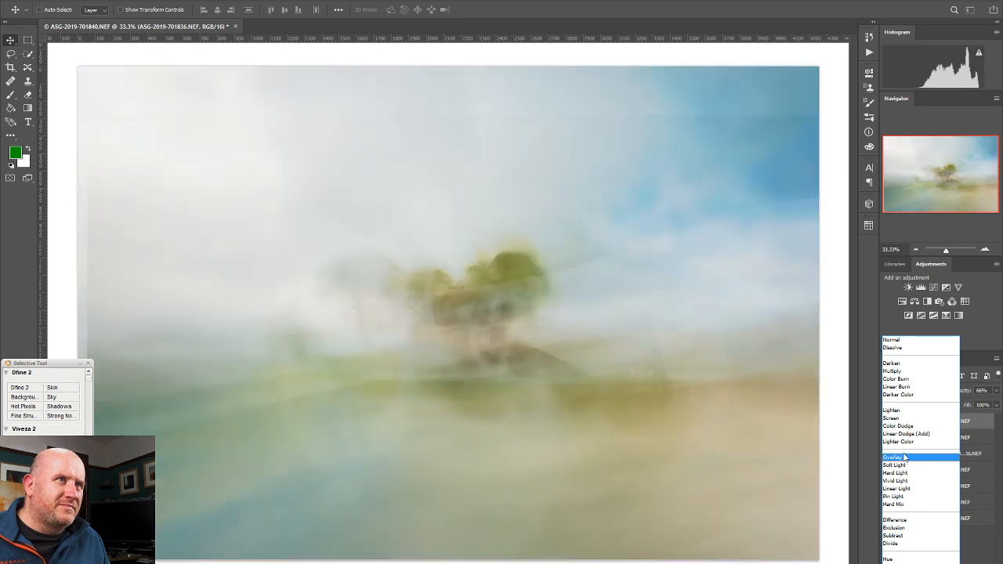
left_click(904, 458)
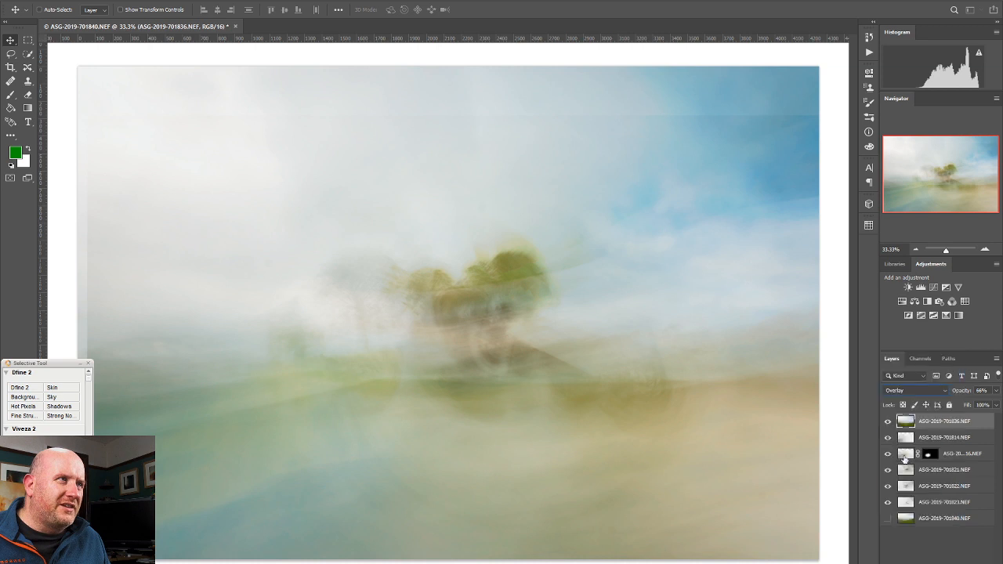
left_click(995, 391)
mouse_move(981, 405)
left_mouse_down()
mouse_move(995, 402)
mouse_move(976, 411)
left_mouse_up()
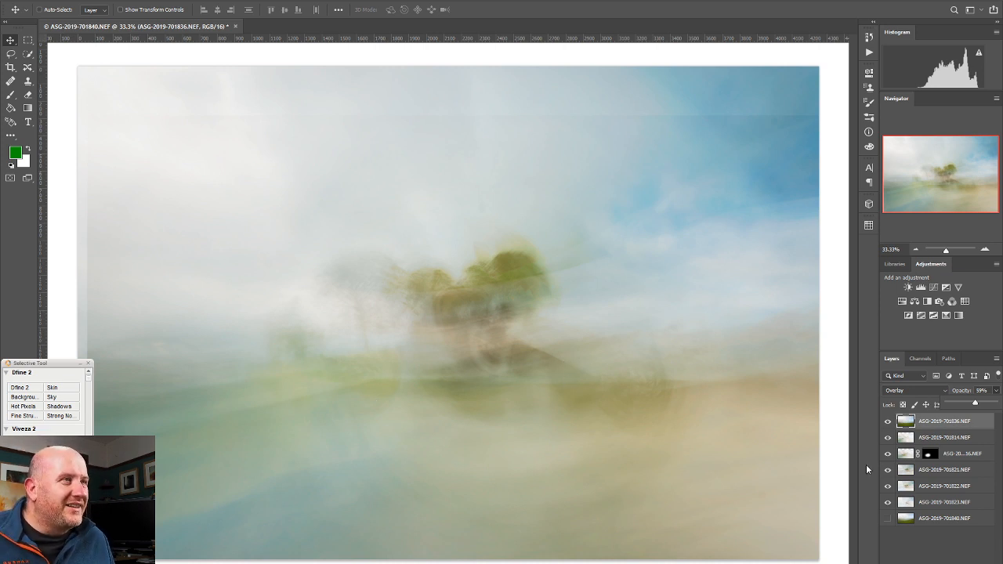
left_click(887, 422)
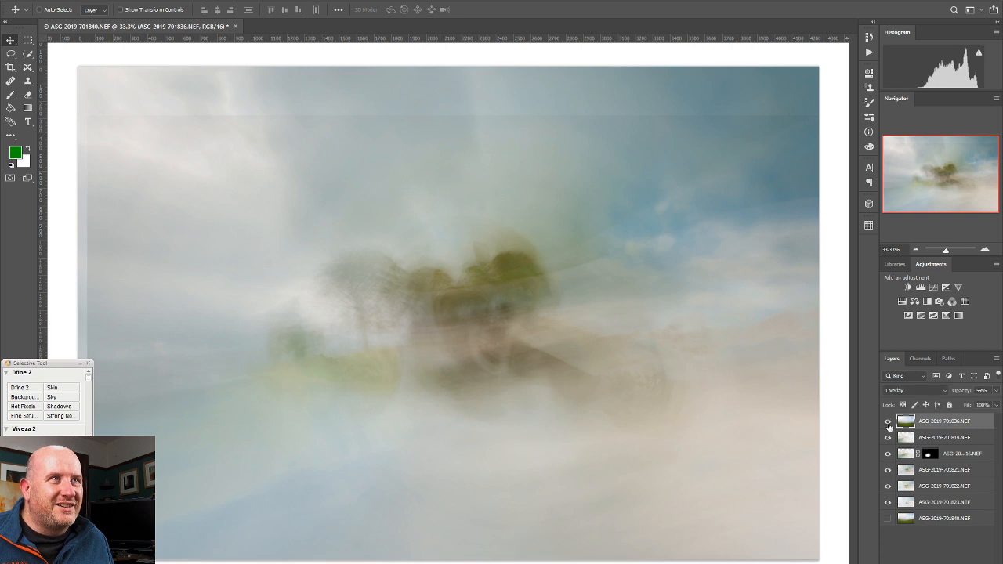
left_click(887, 422)
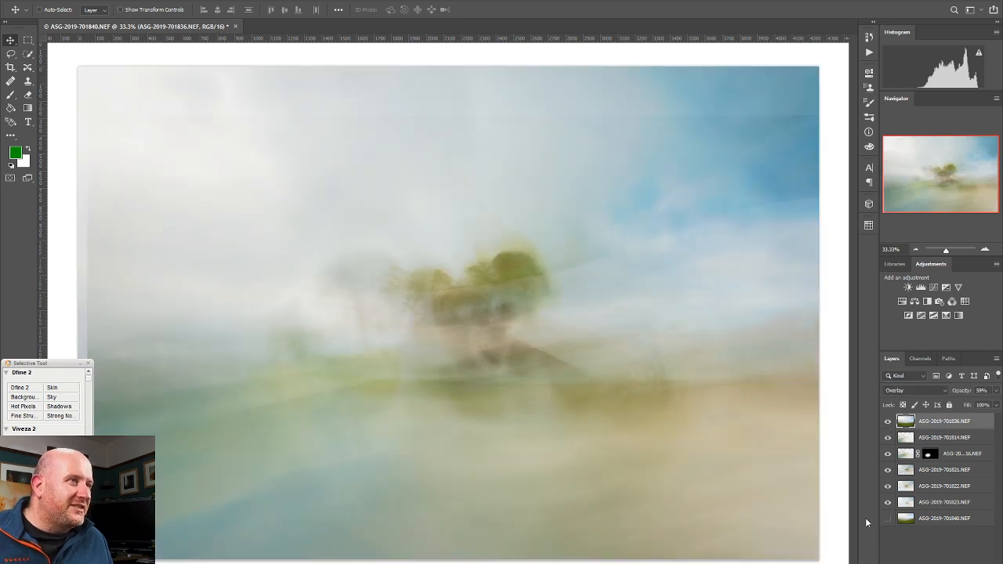
Show layer ASG-2019-701840.NEF and move it to the top of the layer stack.
left_click(888, 518)
left_click(933, 520)
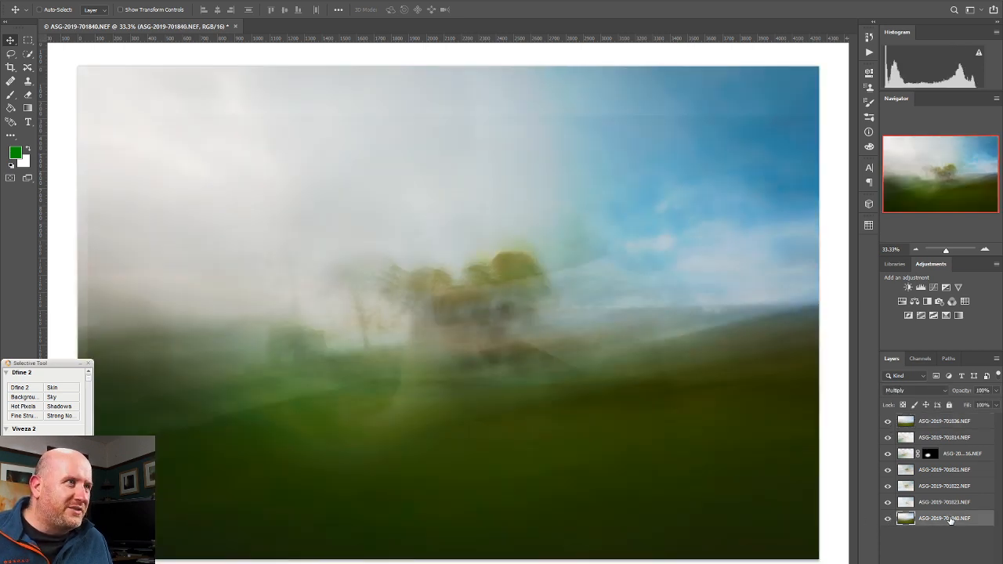
left_click_drag(951, 421, 947, 422)
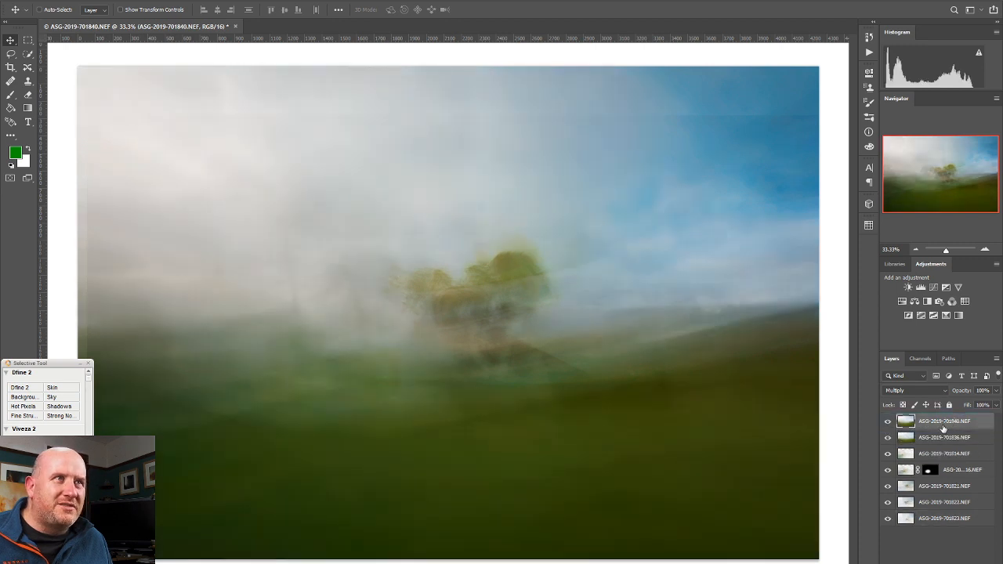
Set layer ASG-2019-701840.NEF to Normal blending and shift its image diagonally down and to the right on the canvas.
left_click(918, 392)
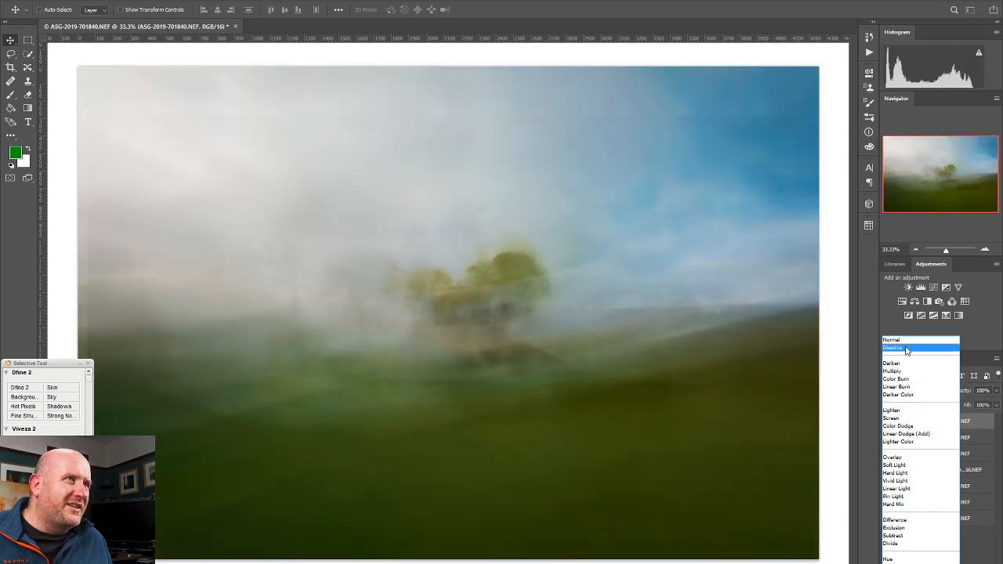
left_click(892, 340)
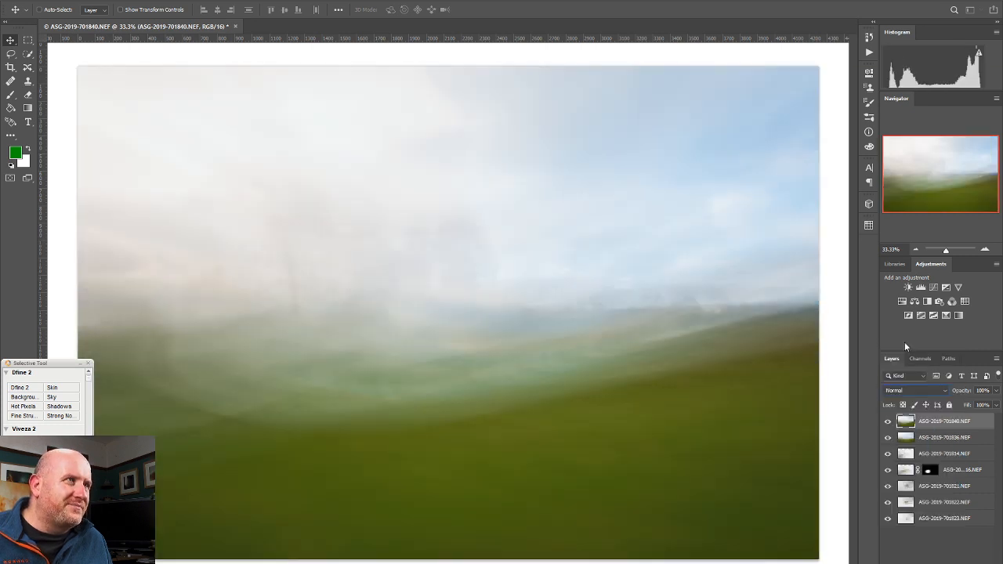
left_click(888, 421)
left_click(887, 421)
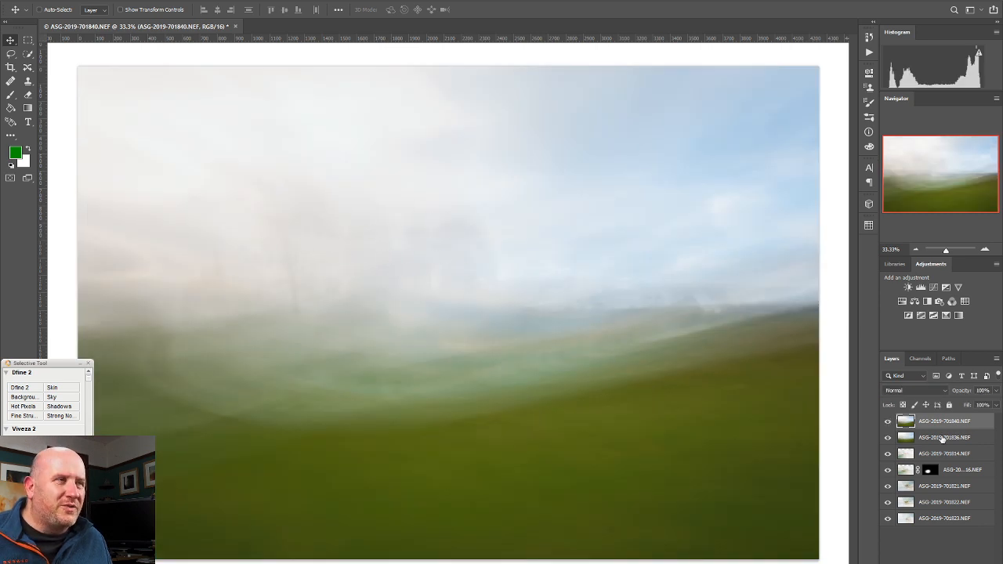
left_click_drag(498, 332, 554, 387)
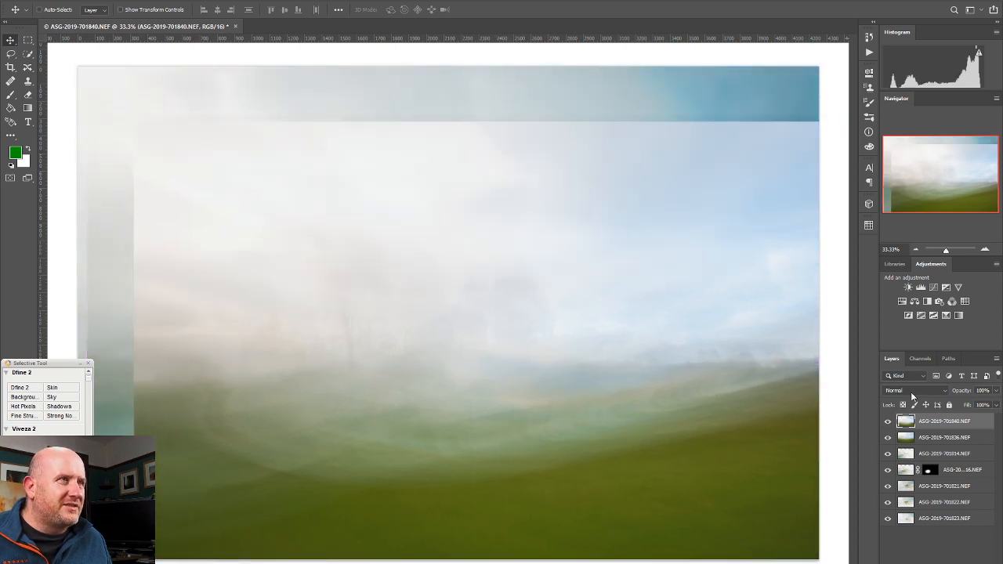
Change layer ASG-2019-701840.NEF to Soft Light blending and fine-tune its position over the trees and field.
left_click(912, 392)
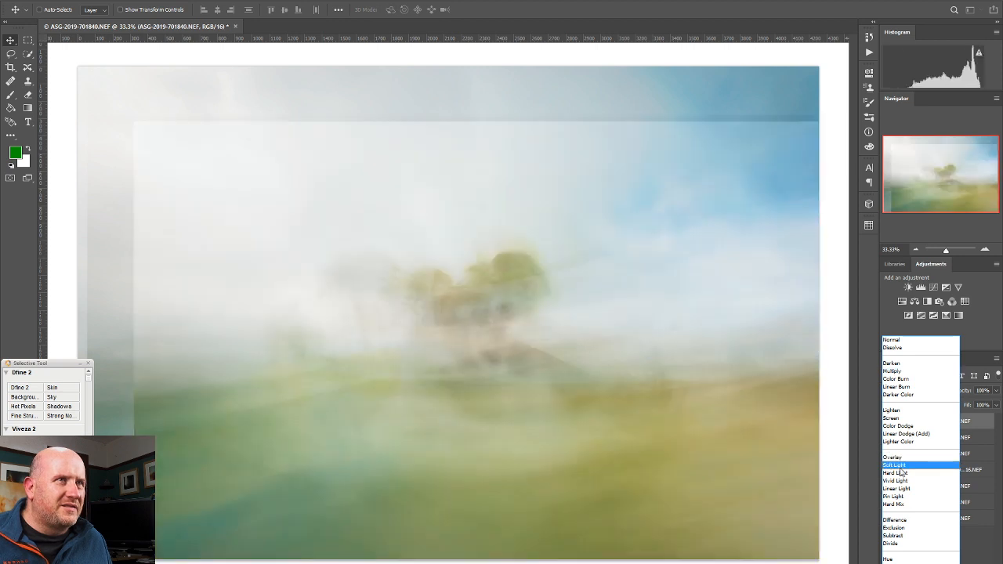
left_click(897, 465)
left_click_drag(601, 449, 621, 460)
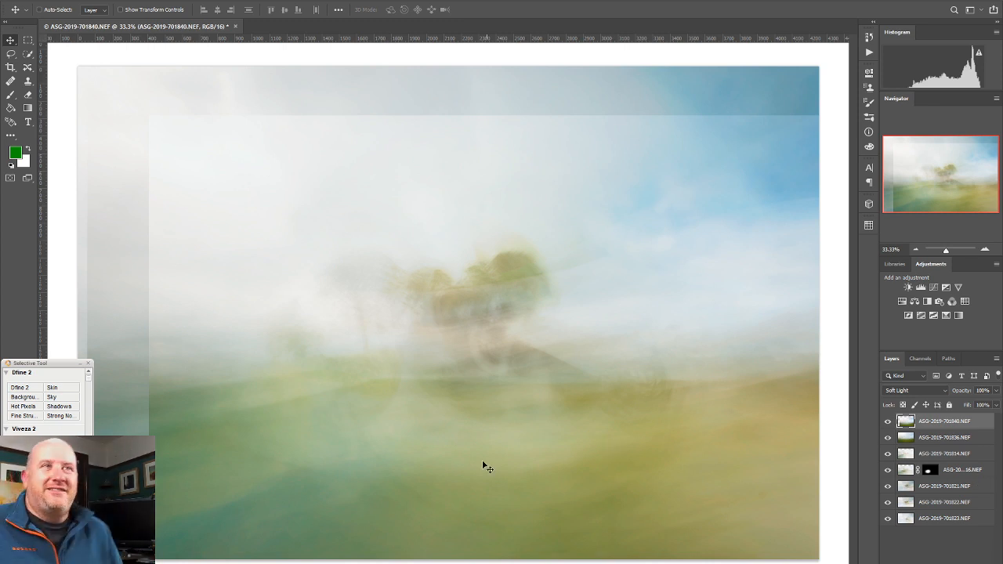
Compare the image with layer ASG-2019-701840.NEF hidden and shown, and preview other blend modes while keeping Soft Light.
left_click(887, 422)
left_click(887, 423)
left_click(887, 422)
left_click(888, 422)
left_click(887, 422)
left_click(887, 423)
left_click(888, 423)
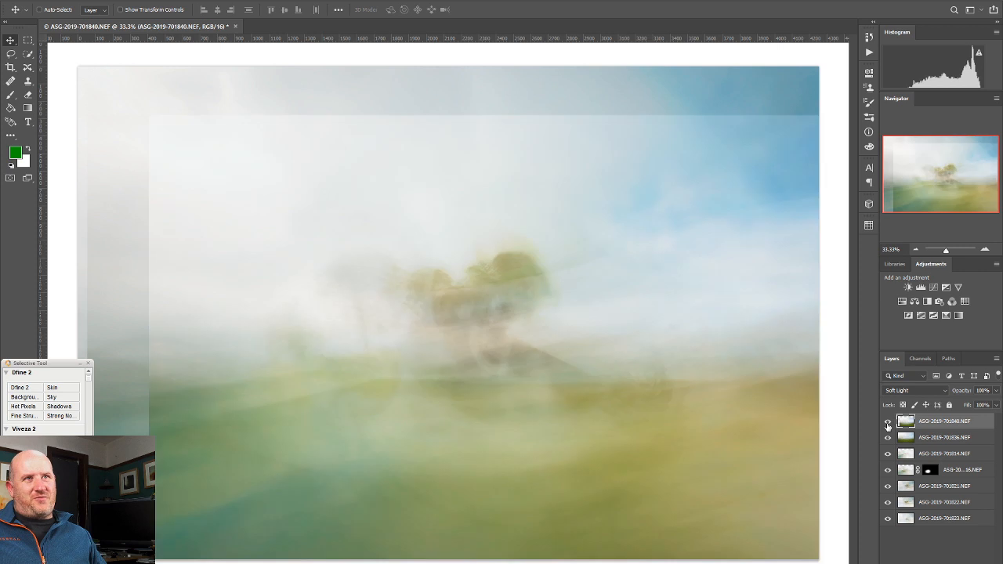
left_click(887, 422)
left_click(887, 423)
left_click(887, 422)
left_click(888, 422)
left_click(887, 423)
left_click(888, 423)
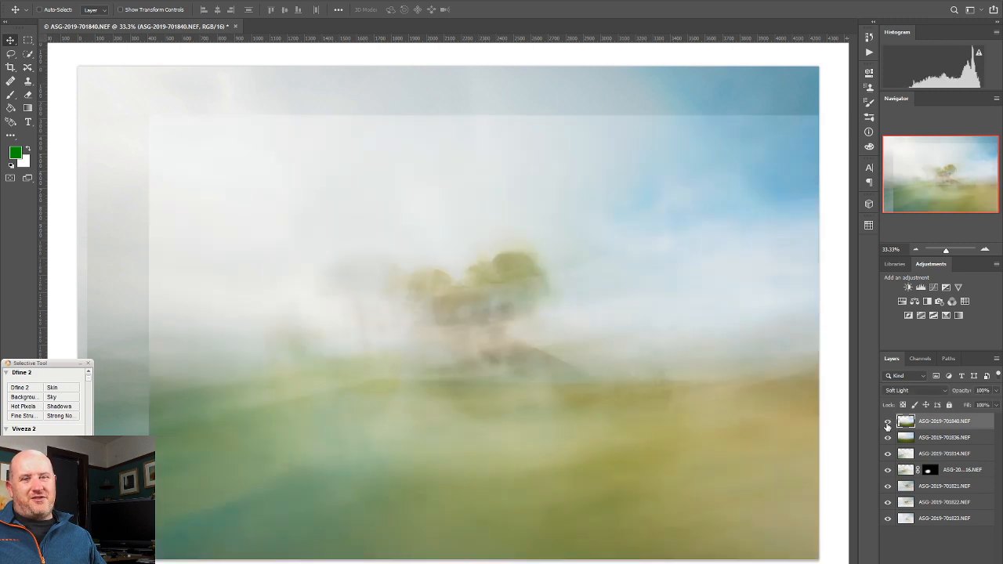
left_click(887, 423)
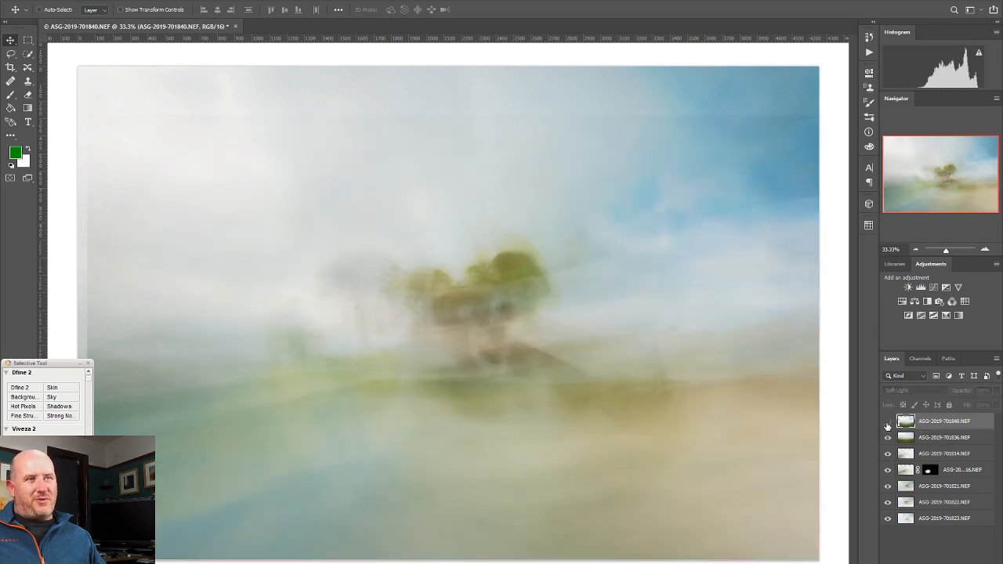
left_click(887, 423)
left_click(887, 423)
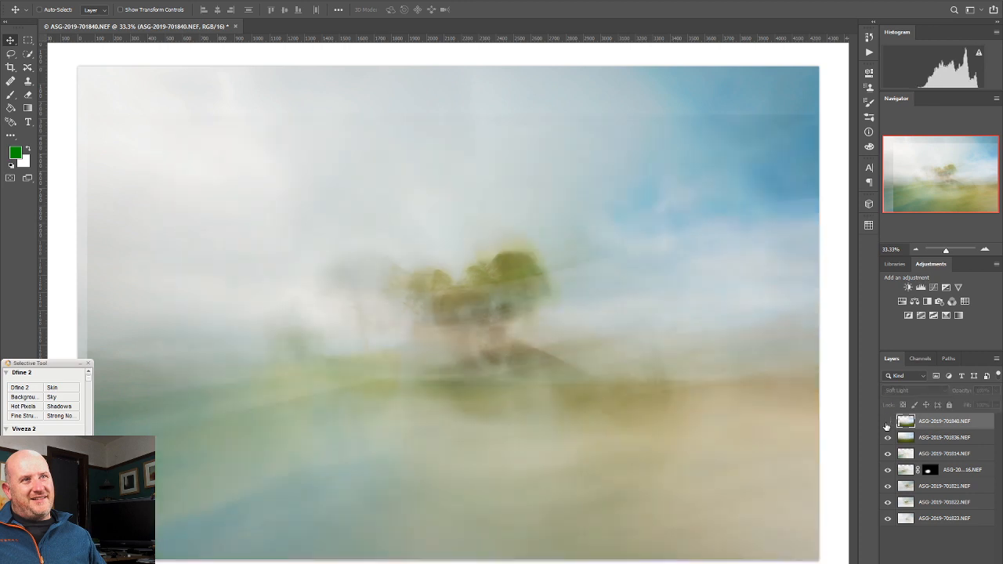
left_click(887, 423)
left_click(888, 423)
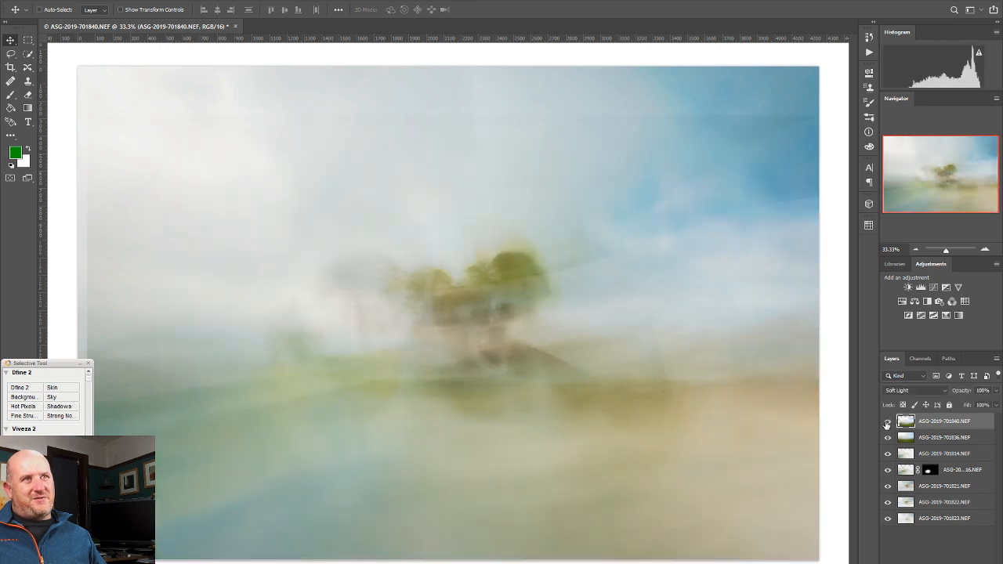
left_click(888, 423)
left_click(923, 389)
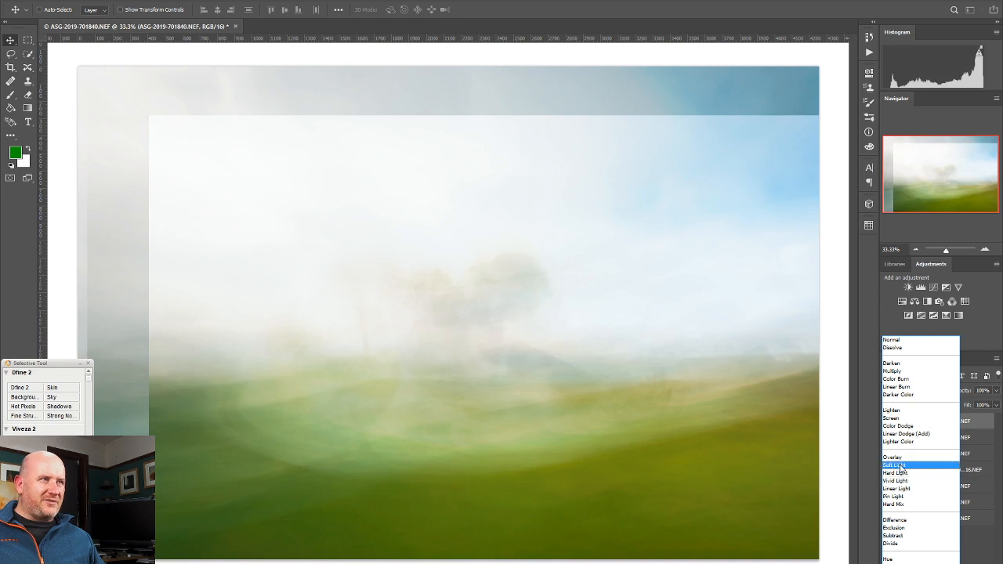
left_click(899, 466)
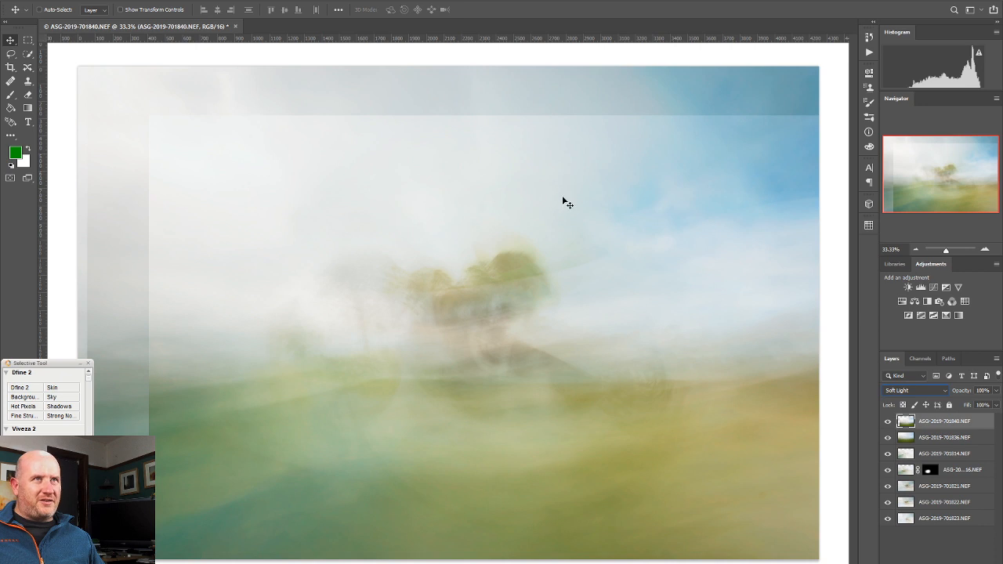
Add a layer mask to ASG-2019-701840.NEF and activate the Gradient tool with black as the foreground color.
left_click(926, 563)
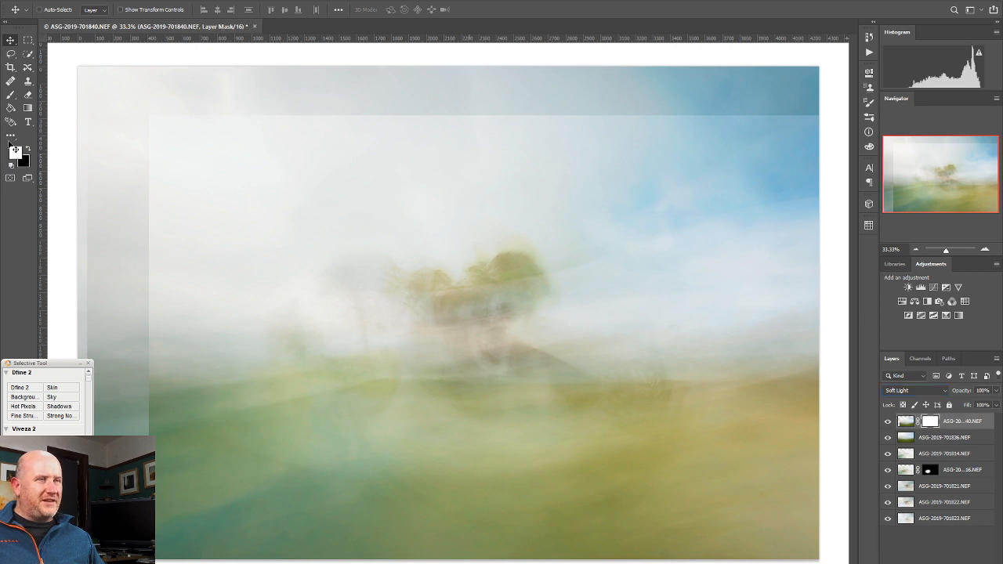
left_click(30, 111)
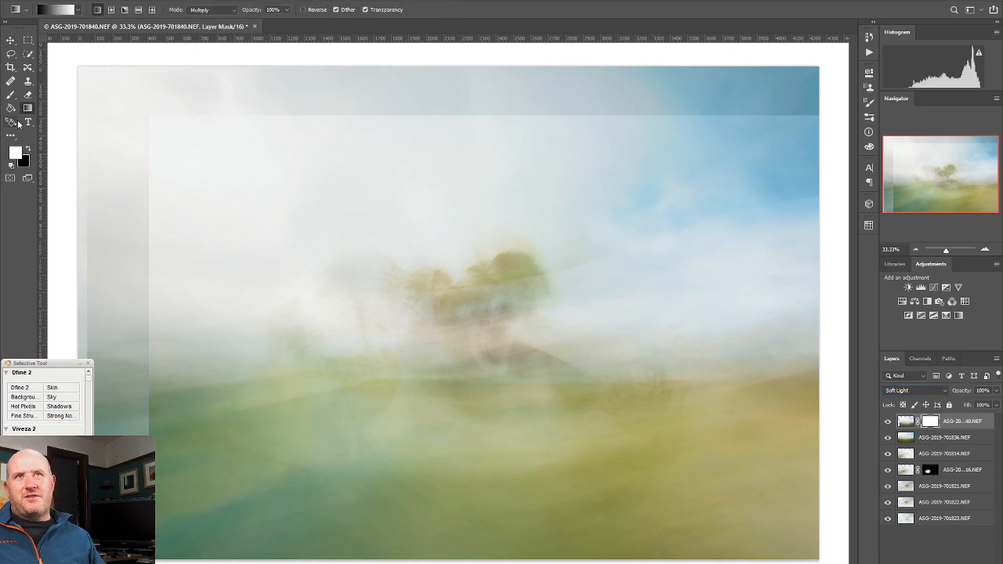
left_click(28, 149)
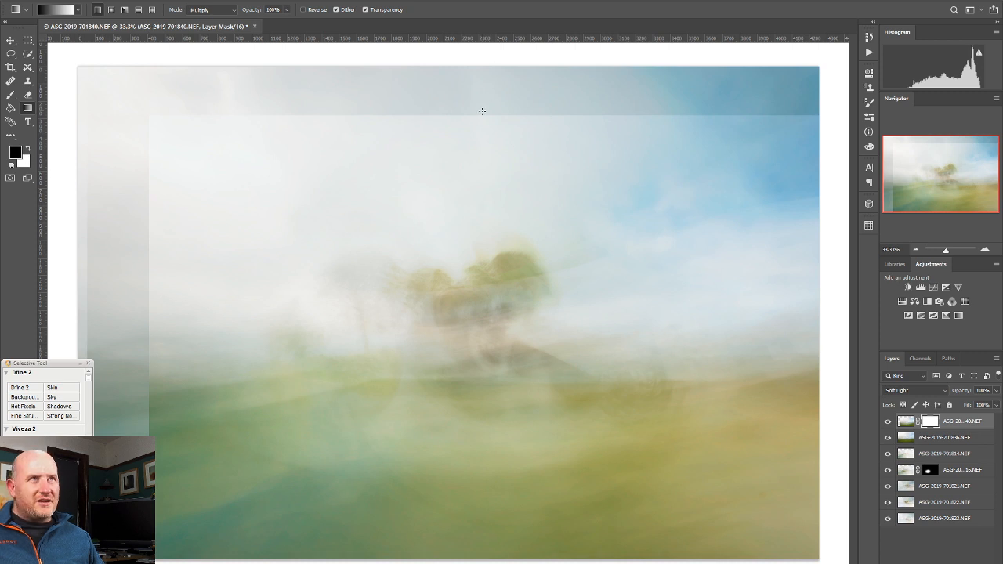
left_click_drag(480, 116, 475, 307)
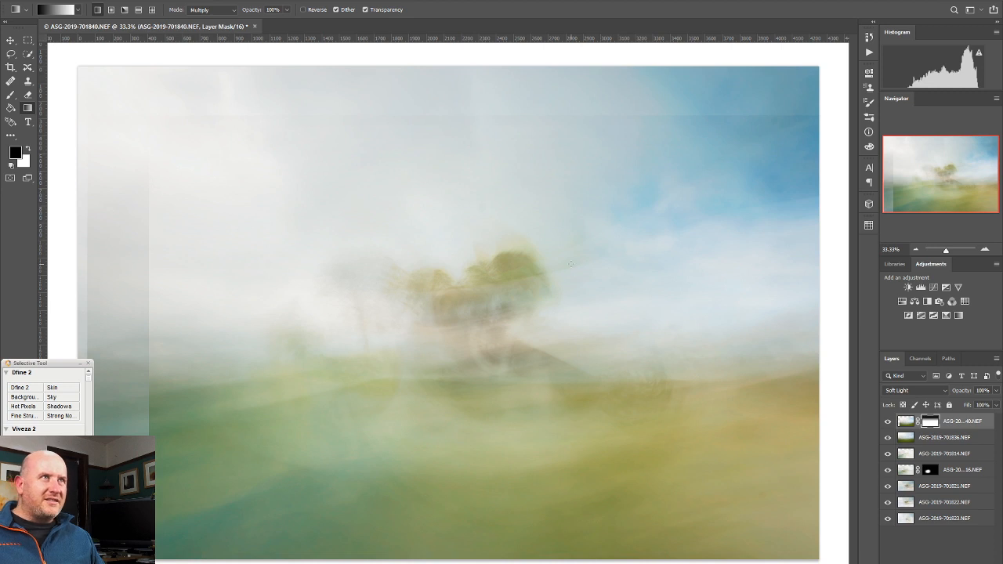
key("ctrl+z")
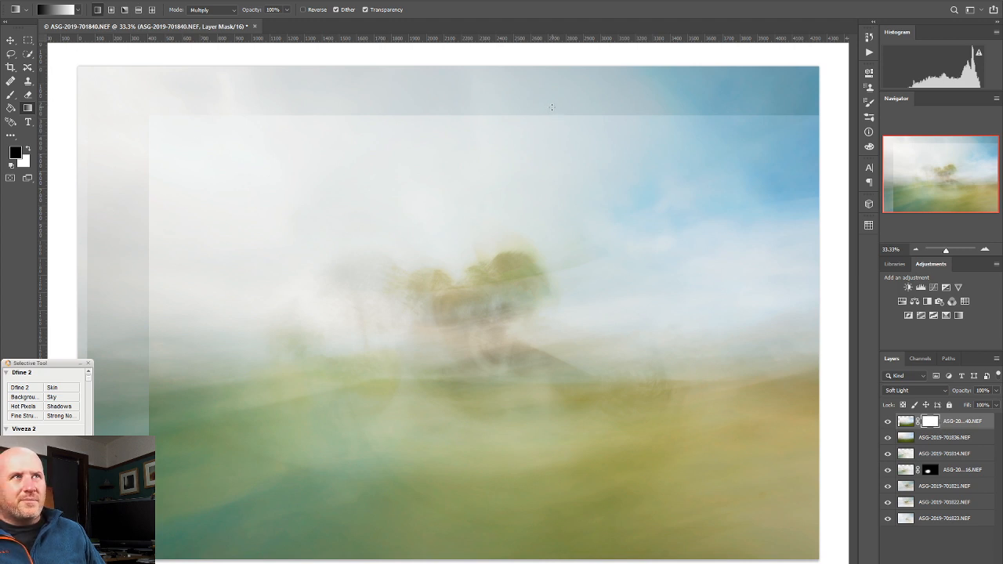
left_click_drag(508, 248, 507, 249)
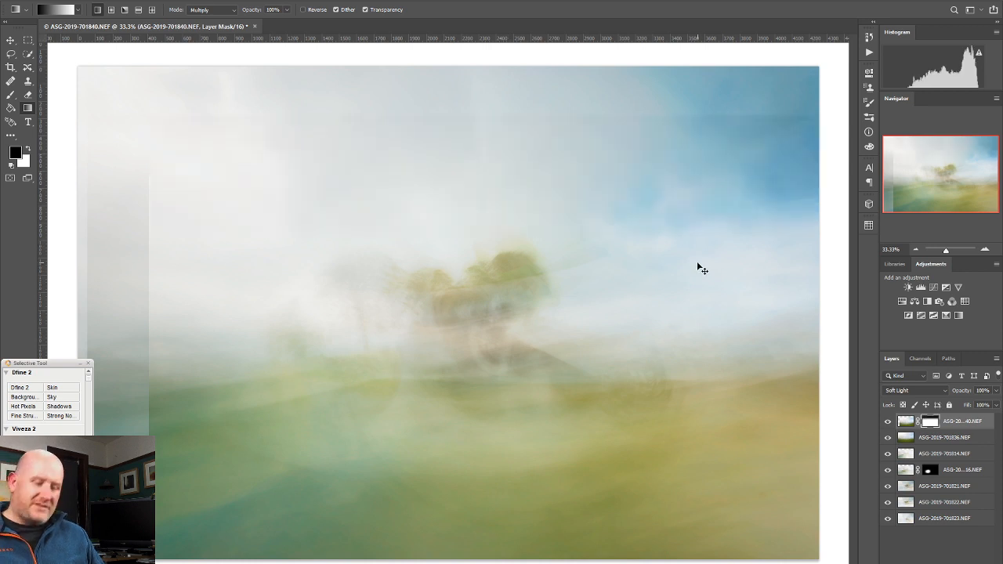
key("ctrl+z")
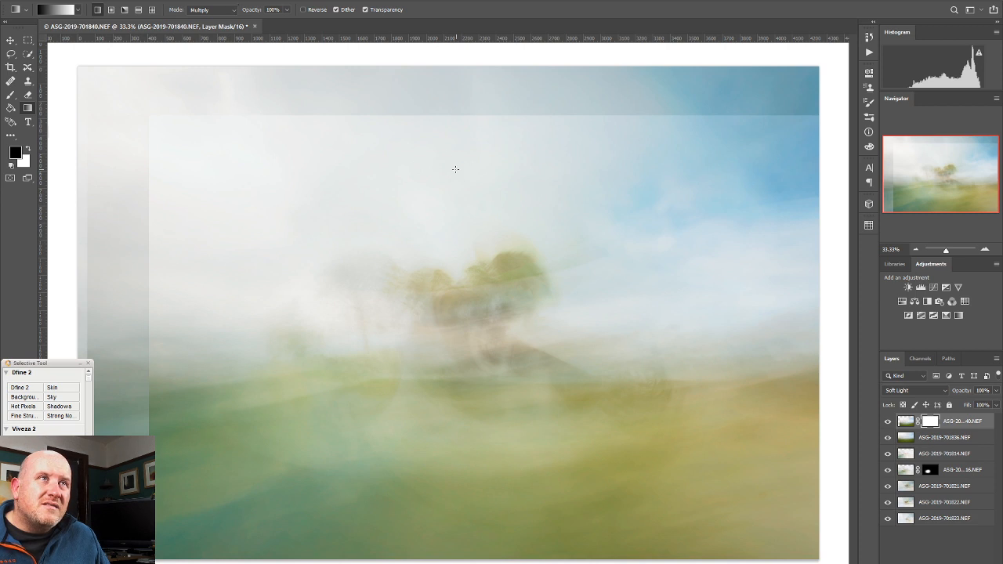
Draw a black-to-white linear gradient on the ASG-2019-701840.NEF mask from the sky above the trees down to their trunks.
left_click_drag(464, 195, 473, 332)
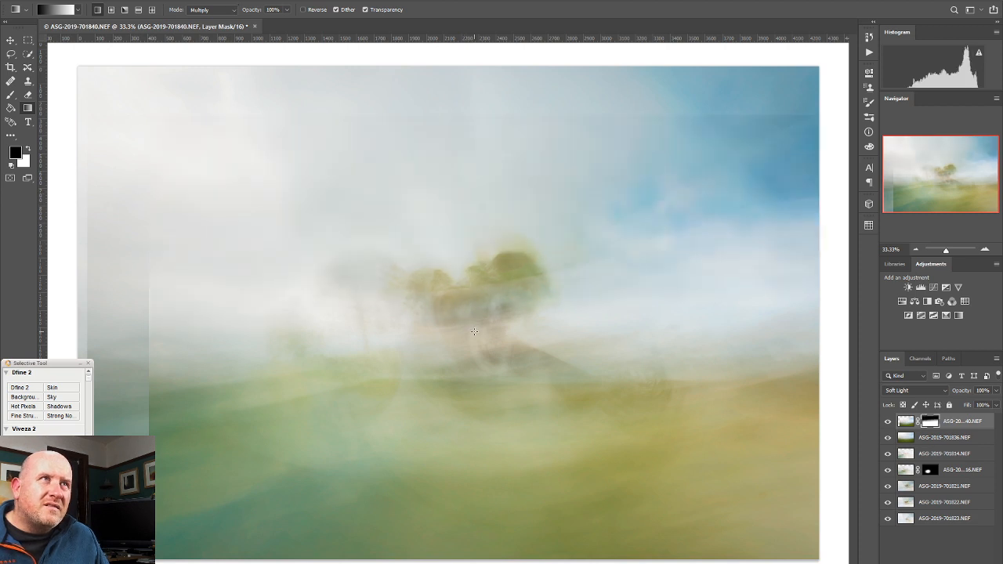
Undo the last gradient on the ASG-2019-701840.NEF mask and hide that layer to check the edges of ASG-2019-701814.NEF.
key("ctrl+z")
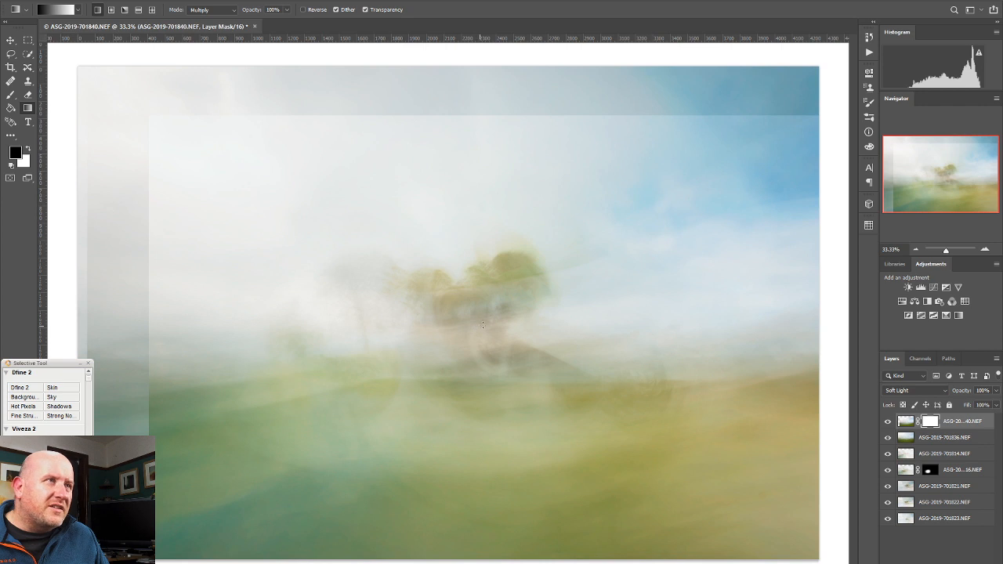
left_click(888, 422)
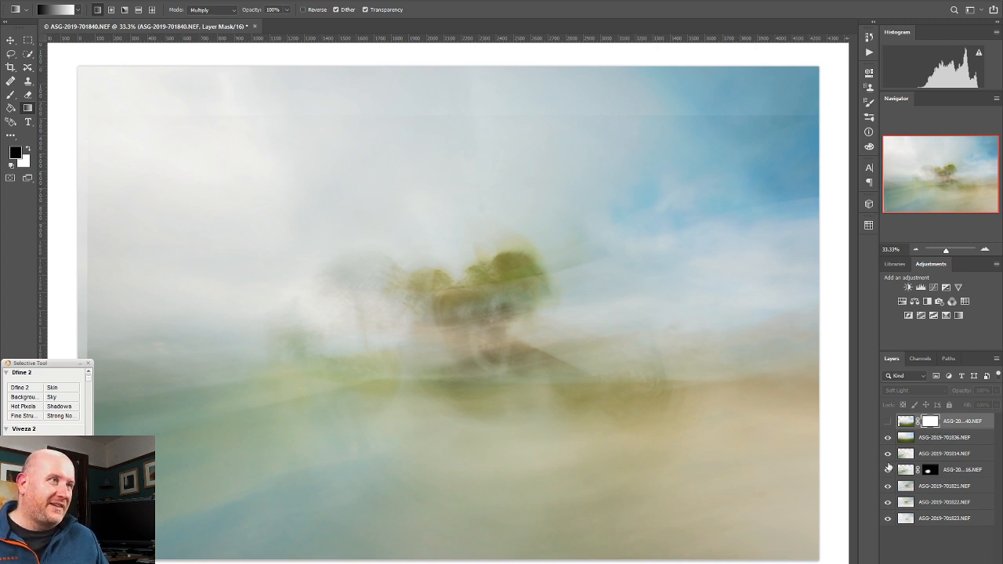
left_click(887, 454)
left_click(887, 454)
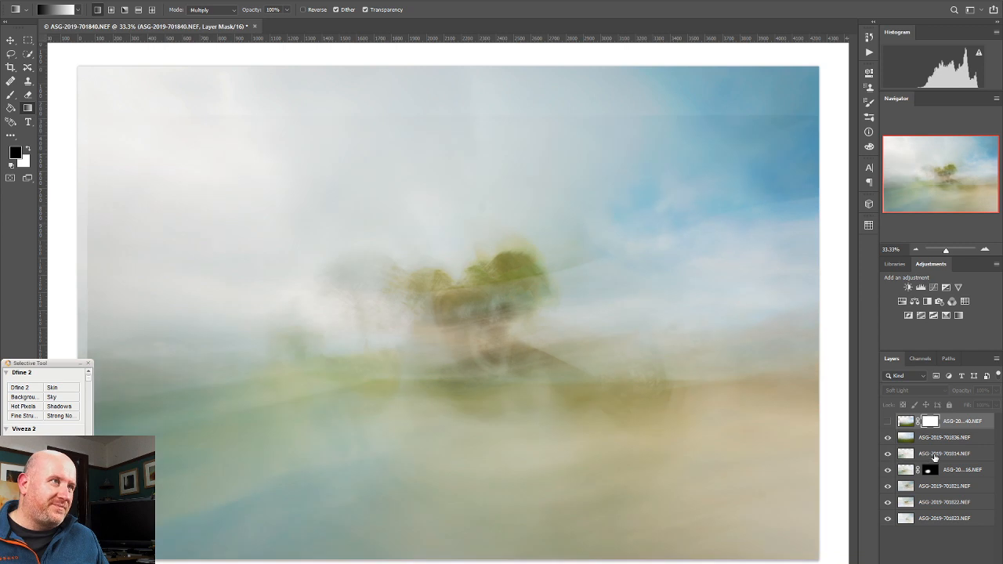
Add a layer mask to ASG-2019-701814.NEF and fade its top edge with a black-to-white gradient ending just above the trees.
left_click(933, 454)
left_click(927, 562)
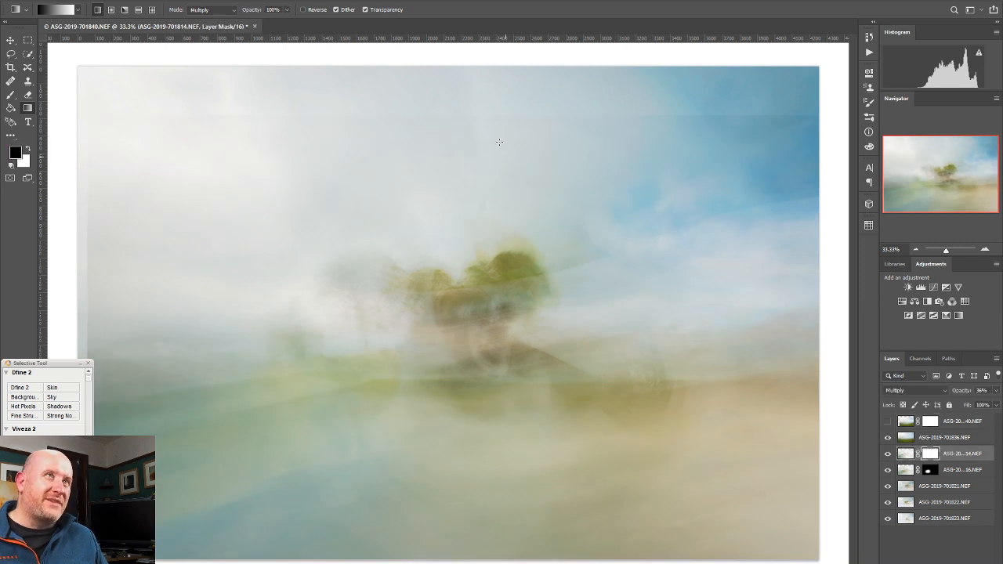
left_click_drag(444, 117, 429, 245)
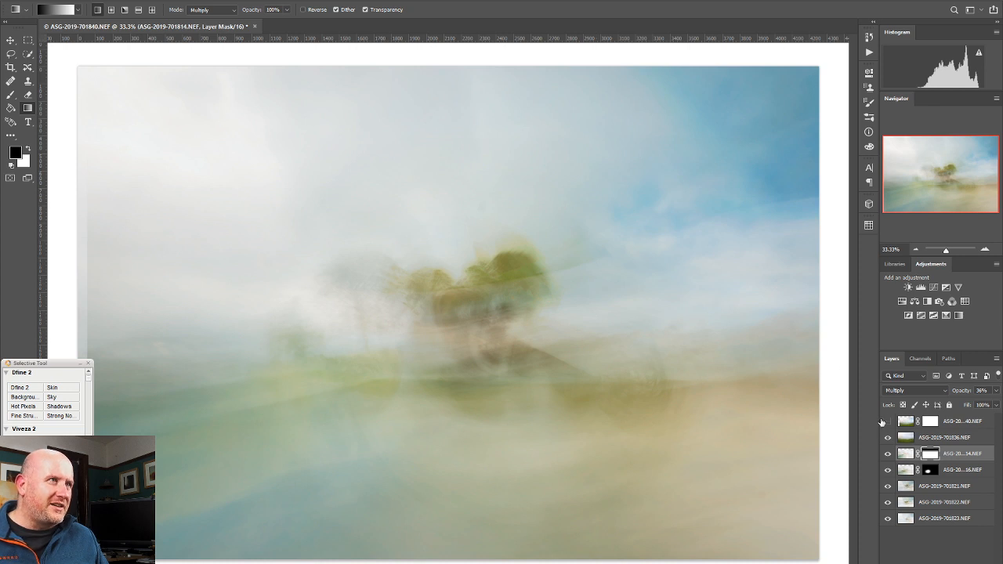
Show ASG-2019-701840.NEF again and fade its top, left and right edges with black-to-white gradients on its layer mask.
left_click(887, 422)
left_click(929, 421)
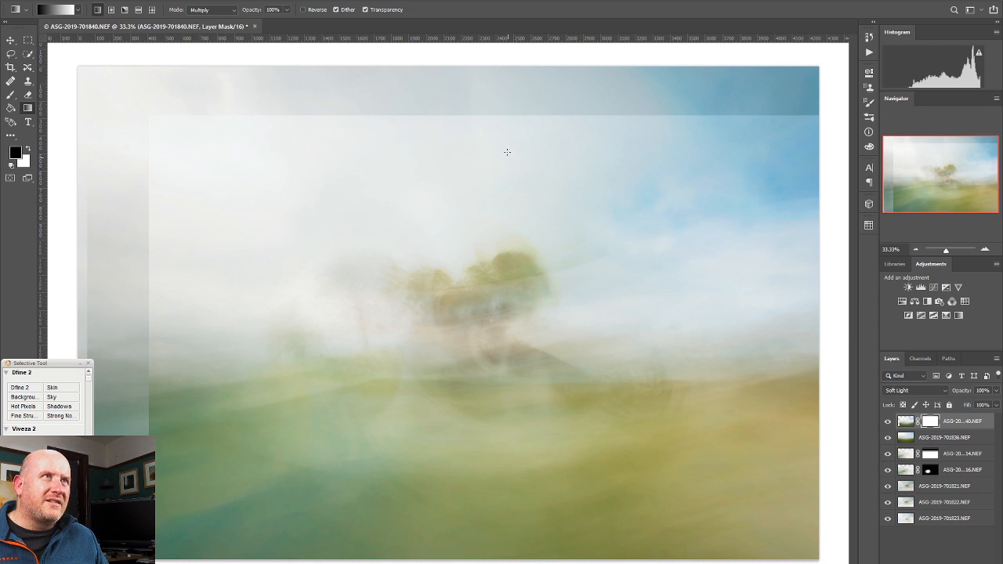
left_click_drag(480, 120, 465, 230)
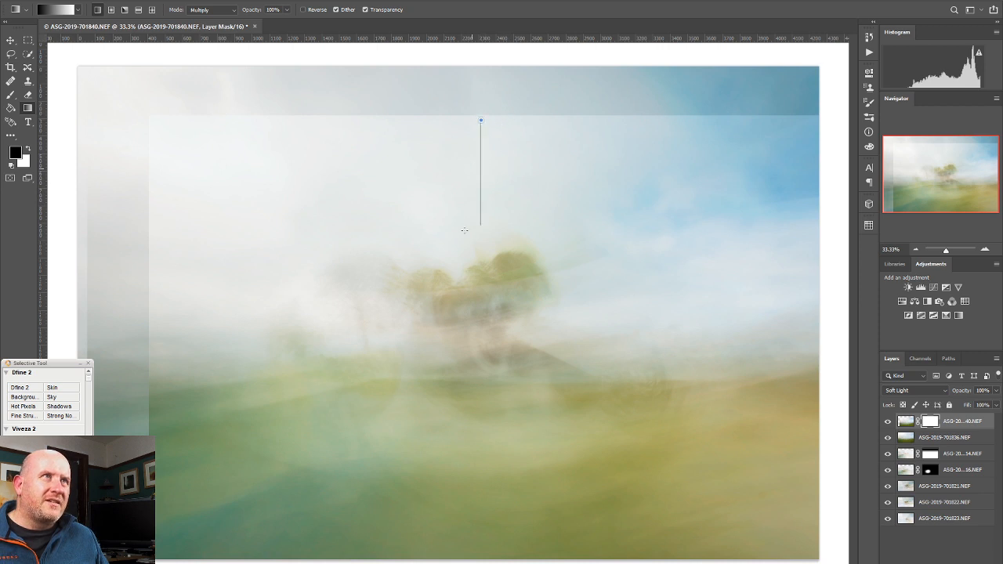
left_click_drag(452, 297, 453, 298)
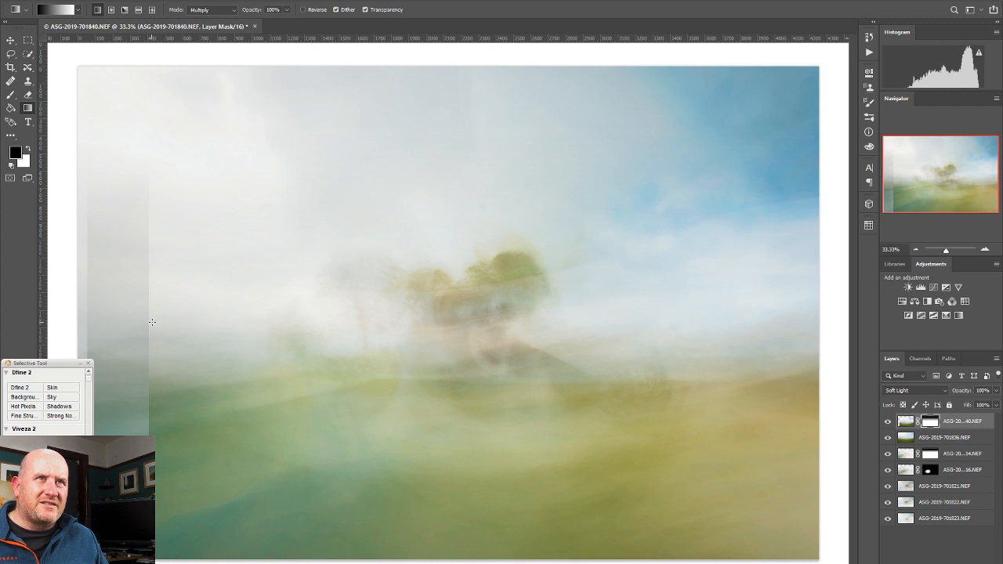
left_click_drag(284, 339, 285, 339)
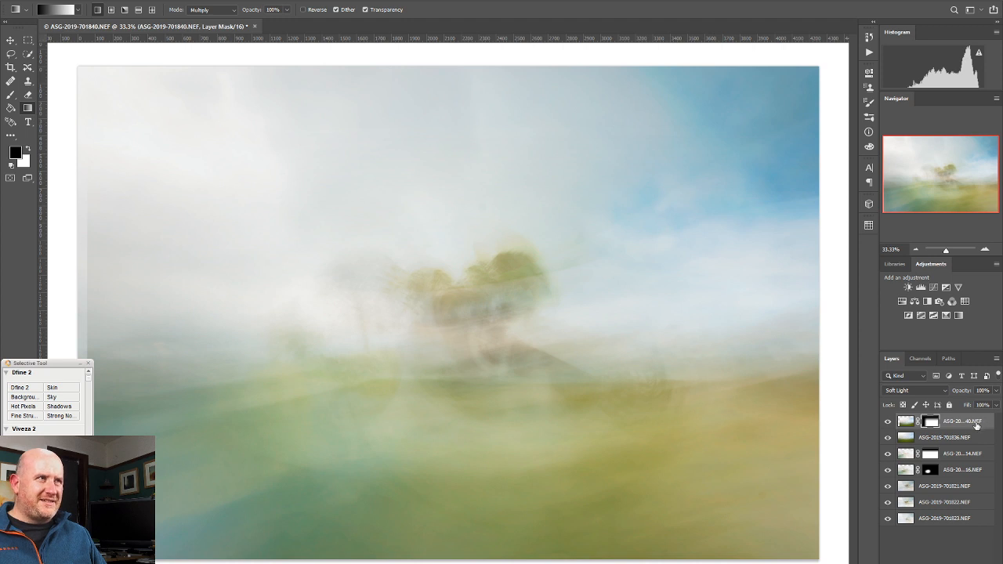
left_click_drag(808, 397, 553, 400)
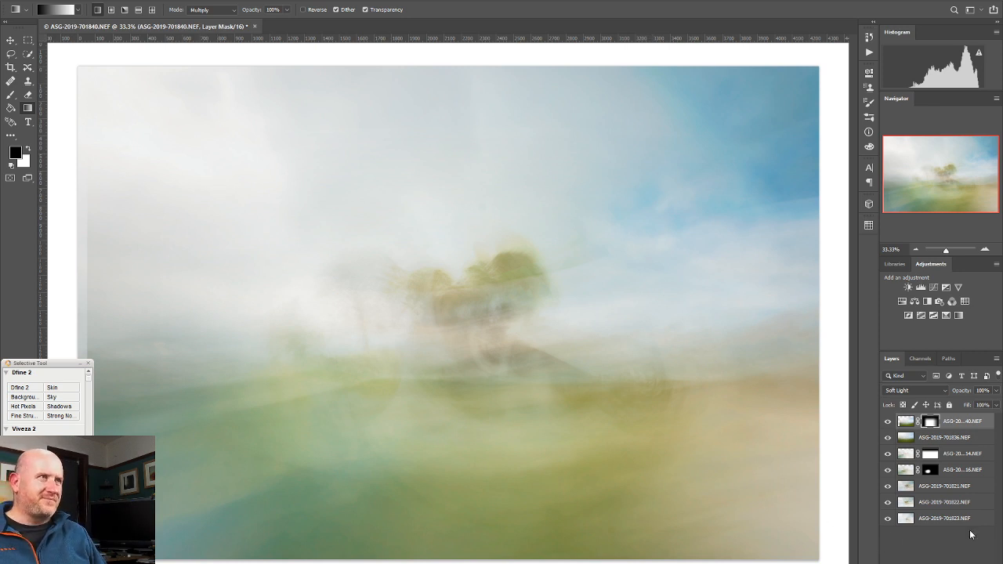
Create a new empty layer above all the others and pick a bright orange as the foreground color.
key("ctrl+alt+shift+n")
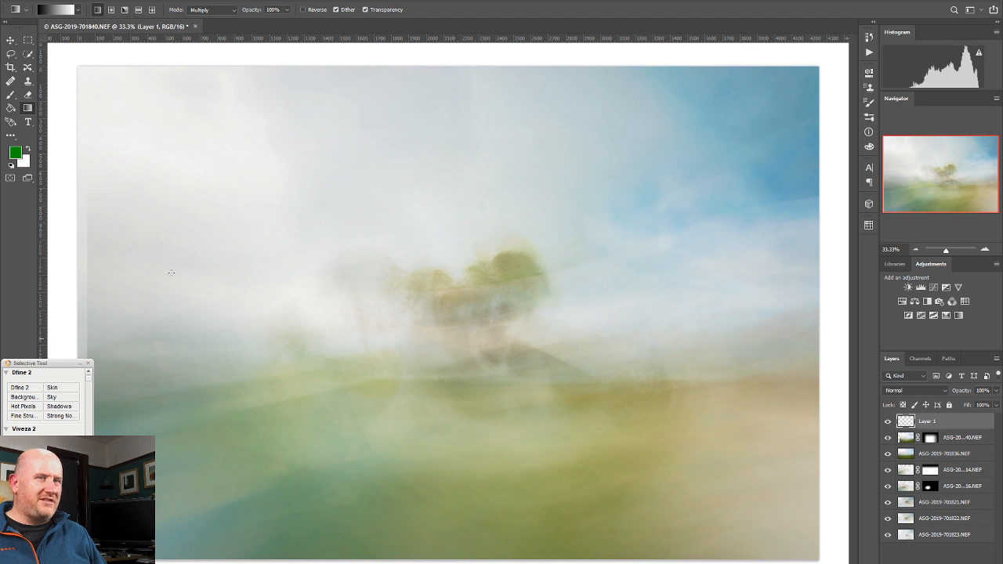
left_click(12, 166)
left_click(15, 153)
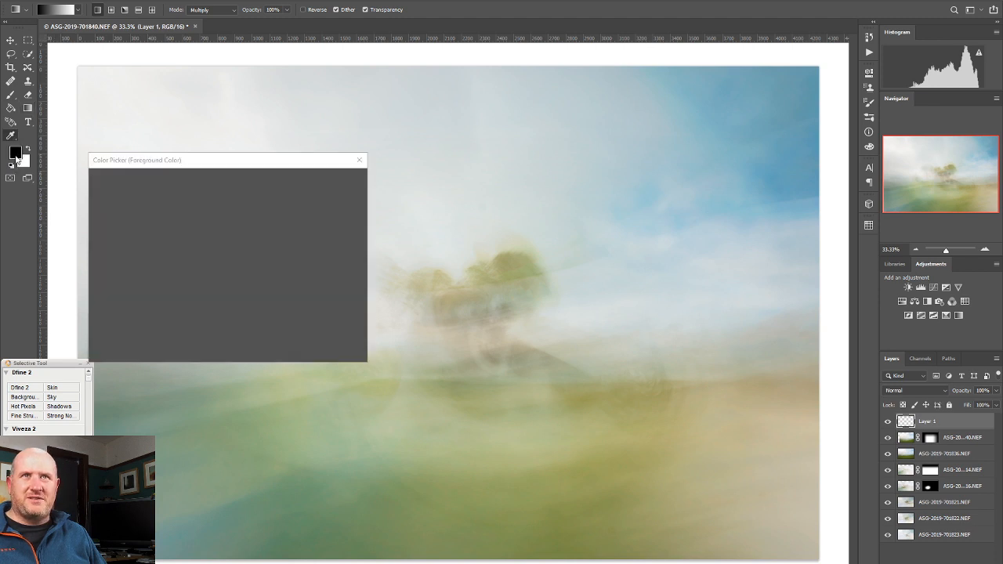
left_click_drag(239, 302, 240, 300)
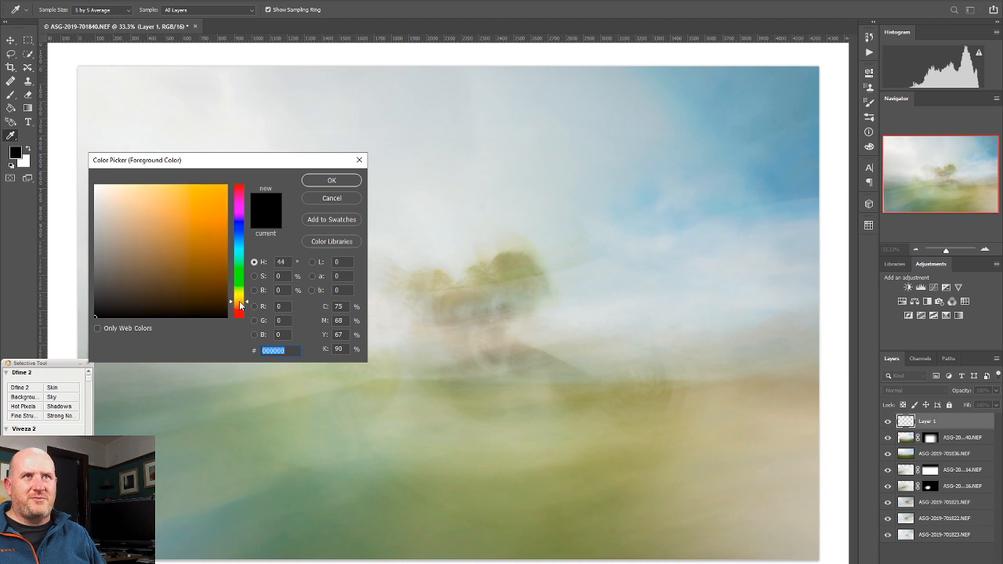
left_click(203, 212)
left_click(332, 180)
Fill Layer 1 with the orange foreground color using the Paint Bucket tool.
left_click(27, 109)
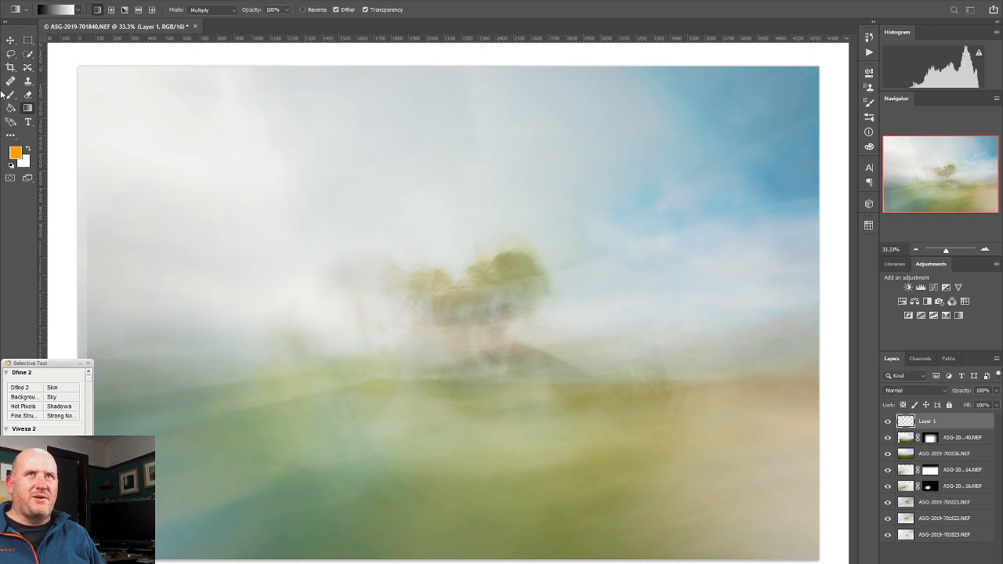
left_click(10, 108)
left_click(456, 293)
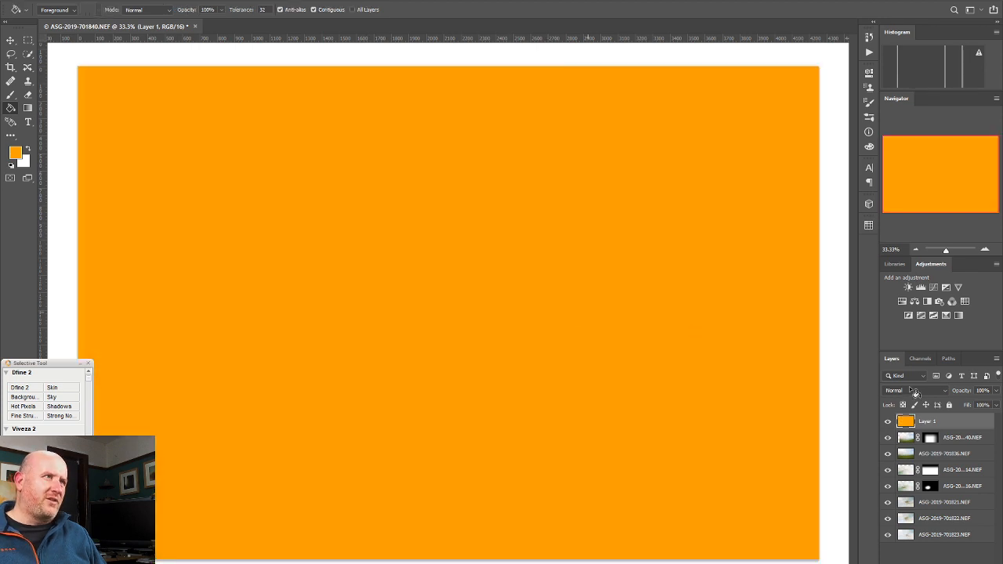
Set orange Layer 1 to Hue blending at 61% opacity.
left_click(915, 391)
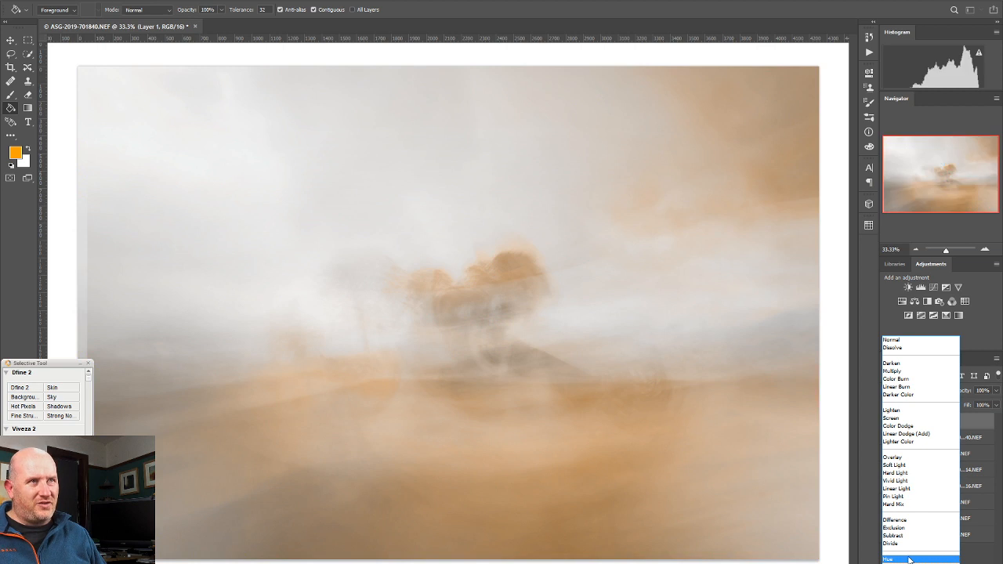
left_click(911, 557)
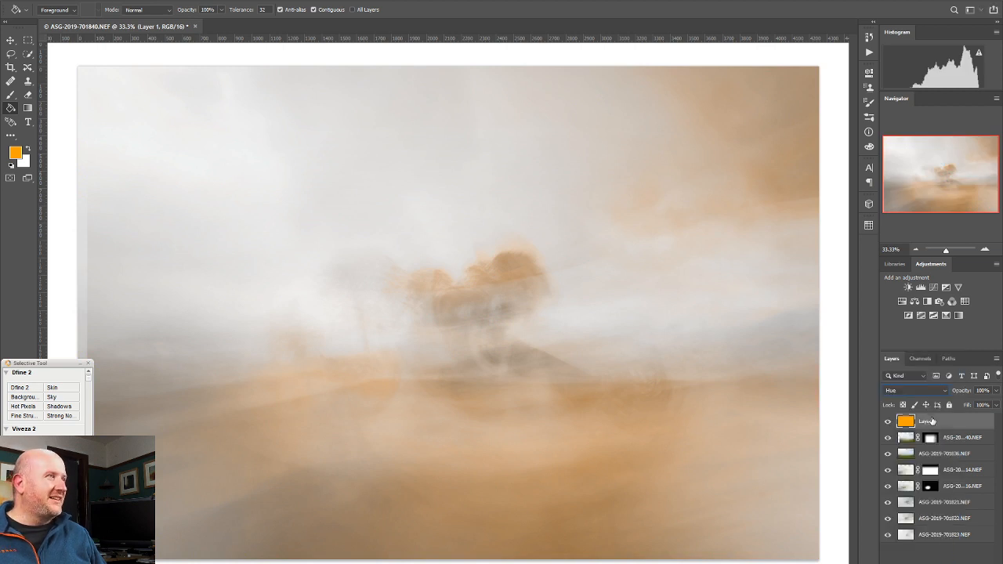
left_click(996, 390)
left_click_drag(993, 405, 968, 405)
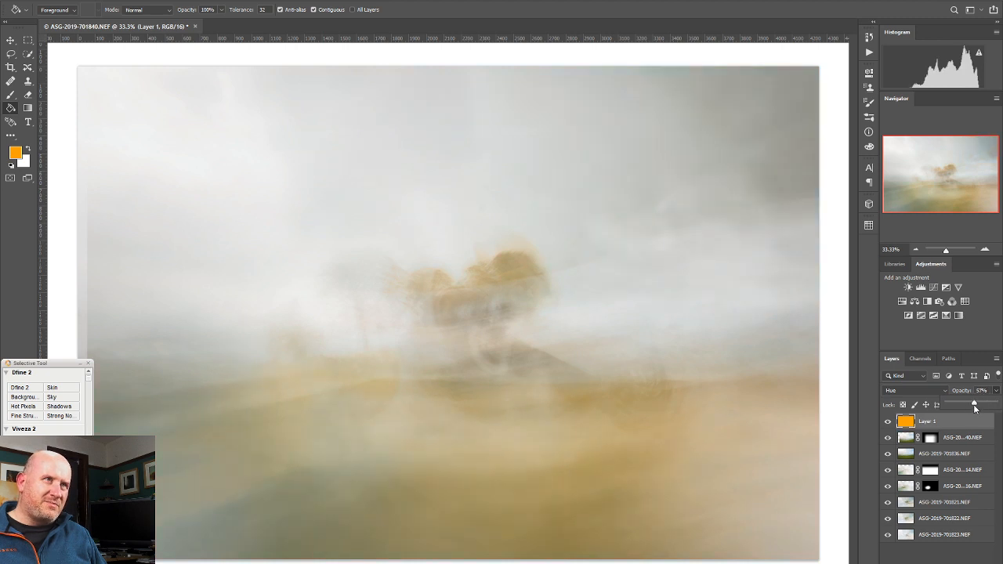
left_click_drag(973, 408, 979, 408)
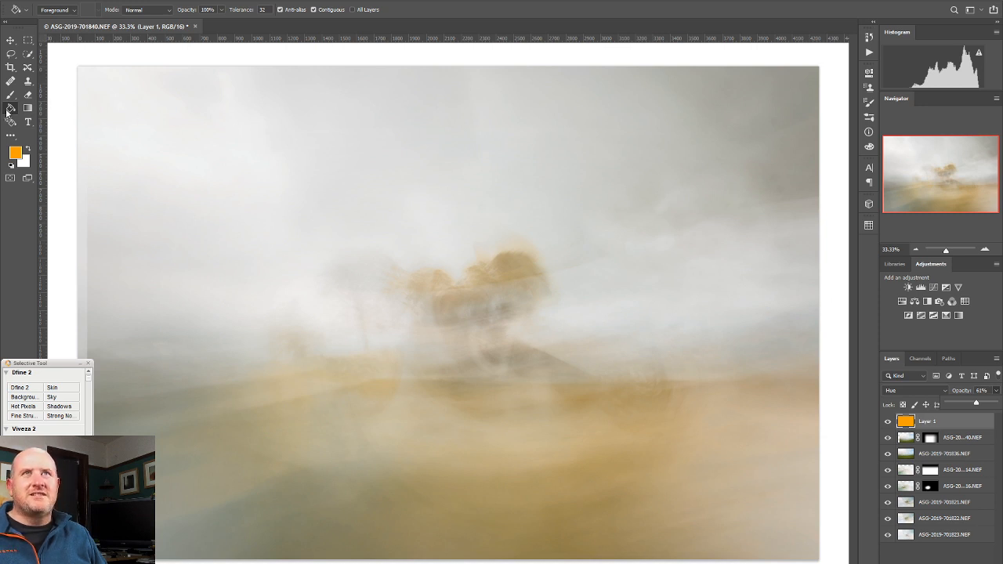
left_click(111, 141)
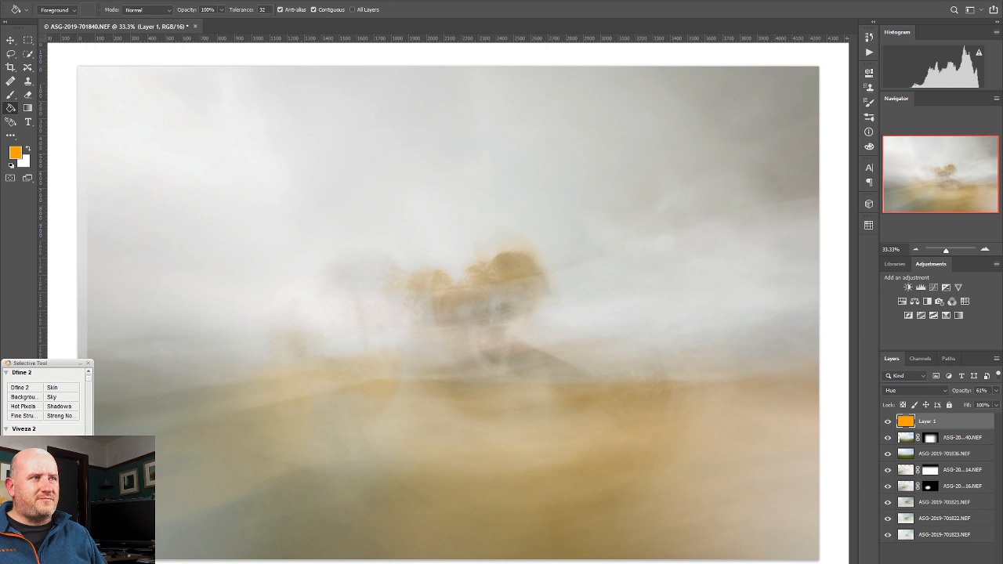
Add a layer mask to Layer 1 and erase the orange tint from the sky with a large soft Eraser.
left_click(28, 94)
left_click(28, 149)
mouse_move(557, 111)
left_mouse_down()
mouse_move(628, 127)
mouse_move(665, 181)
mouse_move(777, 234)
mouse_move(657, 88)
mouse_move(733, 94)
mouse_move(822, 147)
mouse_move(751, 208)
mouse_move(737, 240)
left_mouse_up()
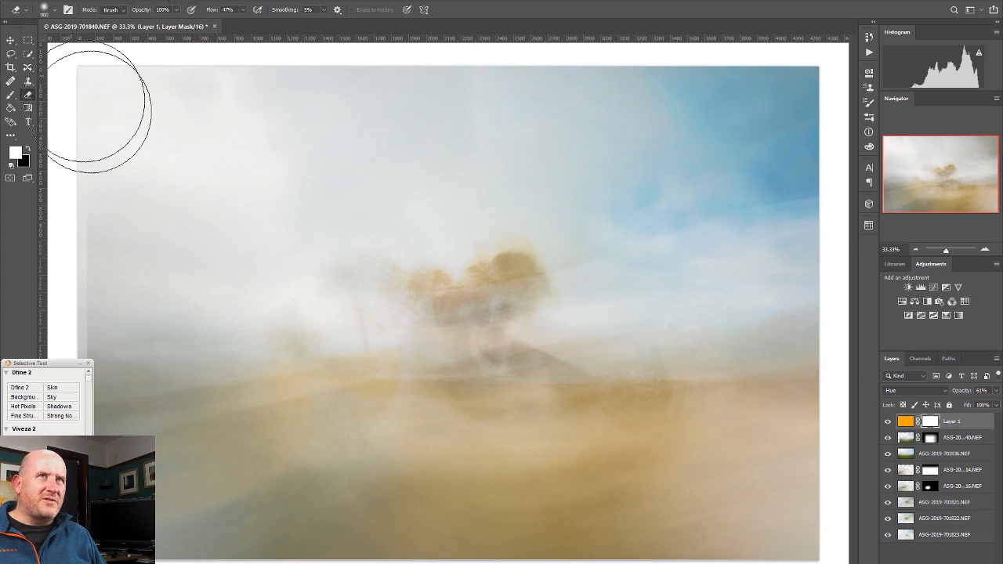
left_click_drag(229, 271, 247, 237)
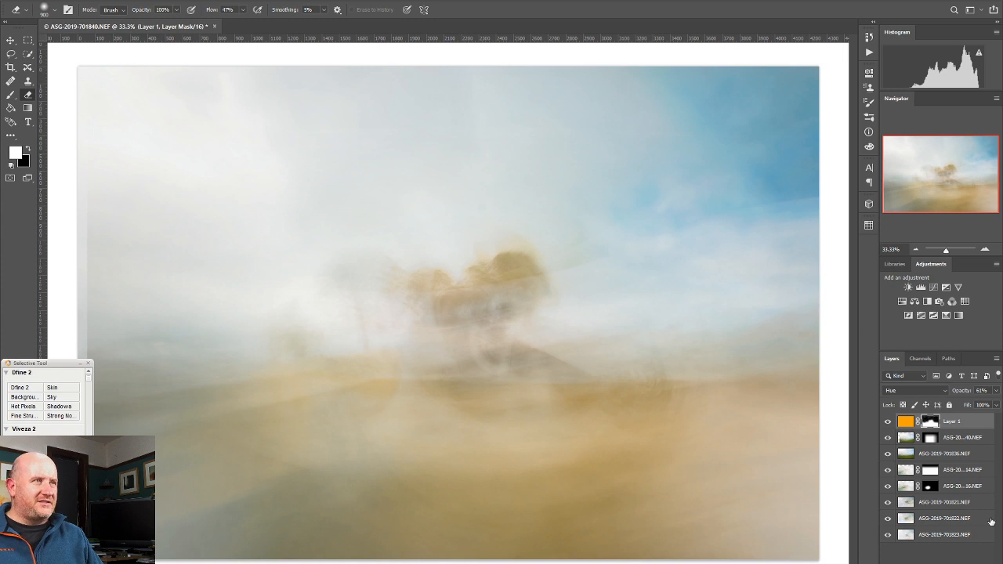
Add a Curves adjustment layer and shape an S-curve for more contrast, with the shadow point at input 79, output 61.
left_click(933, 287)
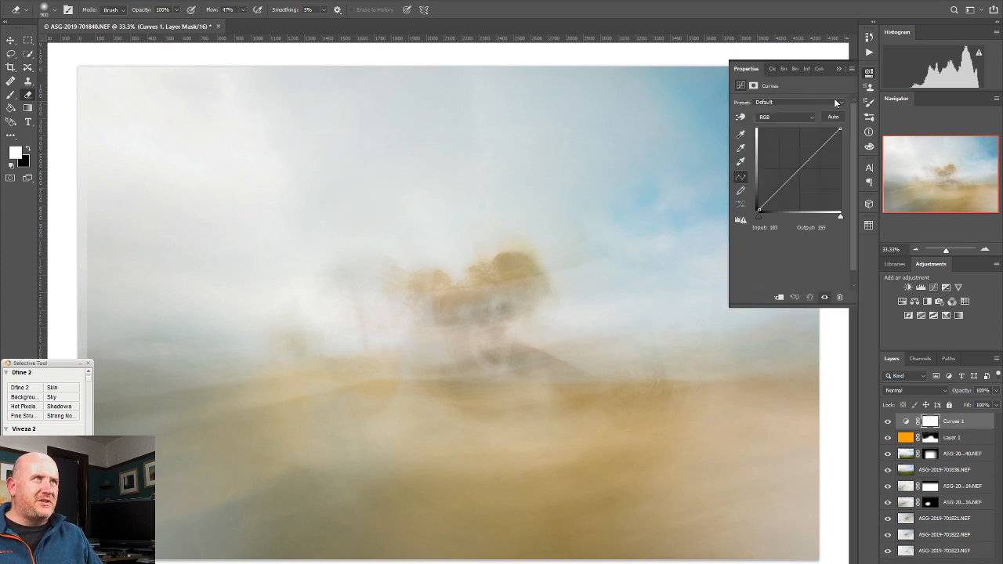
left_click_drag(778, 183, 808, 159)
left_click_drag(780, 191, 783, 189)
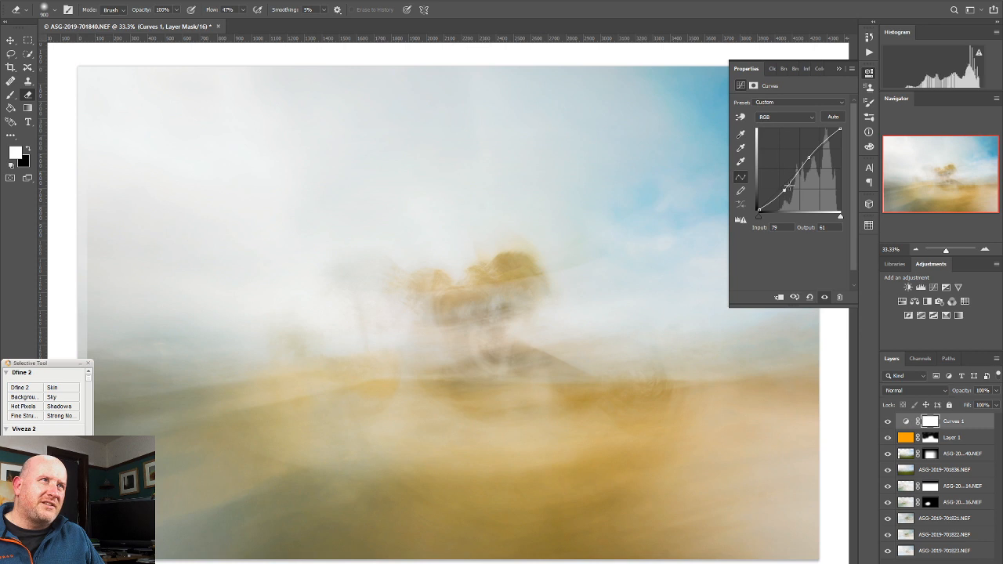
left_click_drag(812, 154, 853, 102)
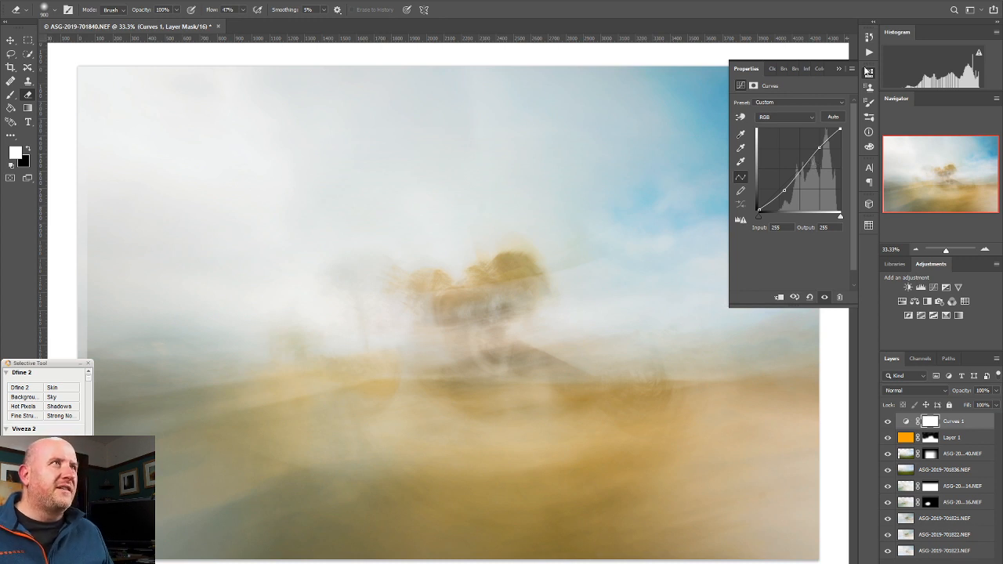
left_click(868, 72)
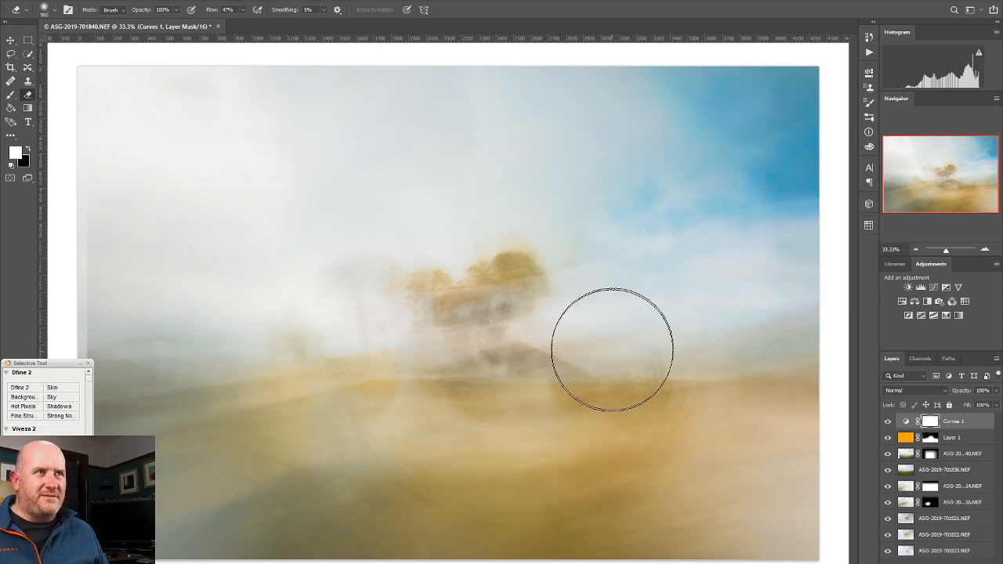
Examine the trees at 100% zoom and compare them with layer ASG-2019-701823.NEF hidden and shown.
left_click(985, 250)
left_click(986, 250)
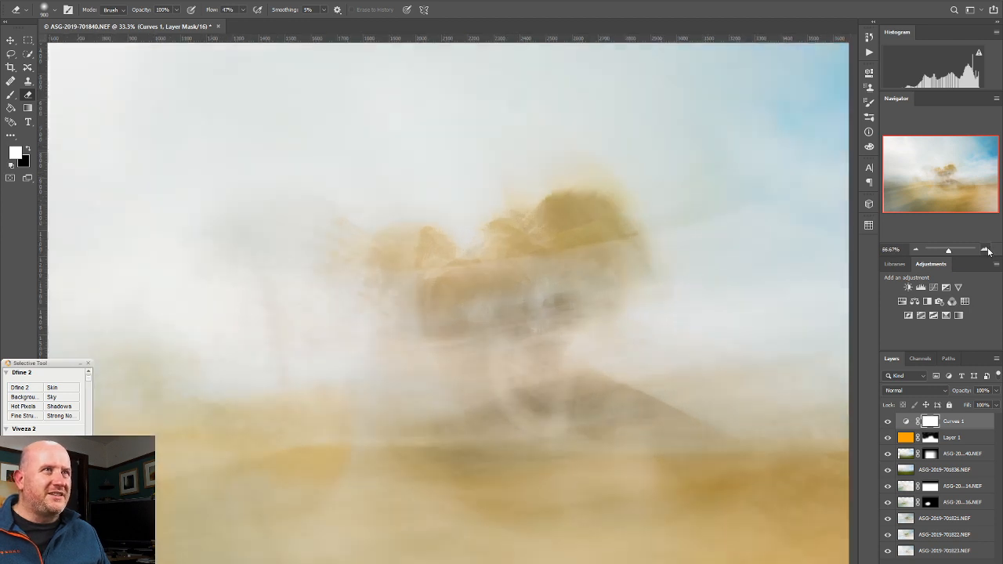
left_click(986, 251)
left_click_drag(933, 187, 946, 180)
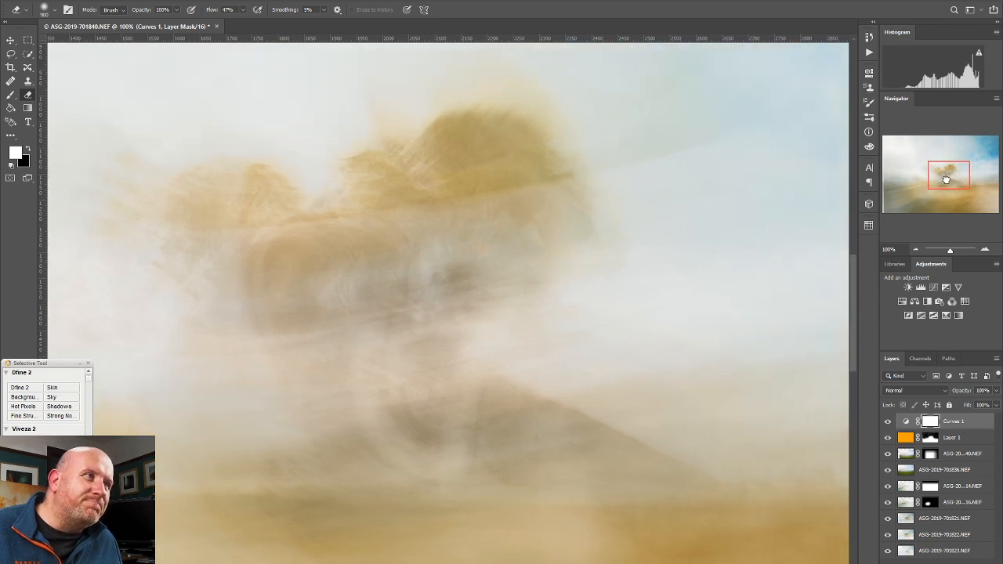
left_click(888, 552)
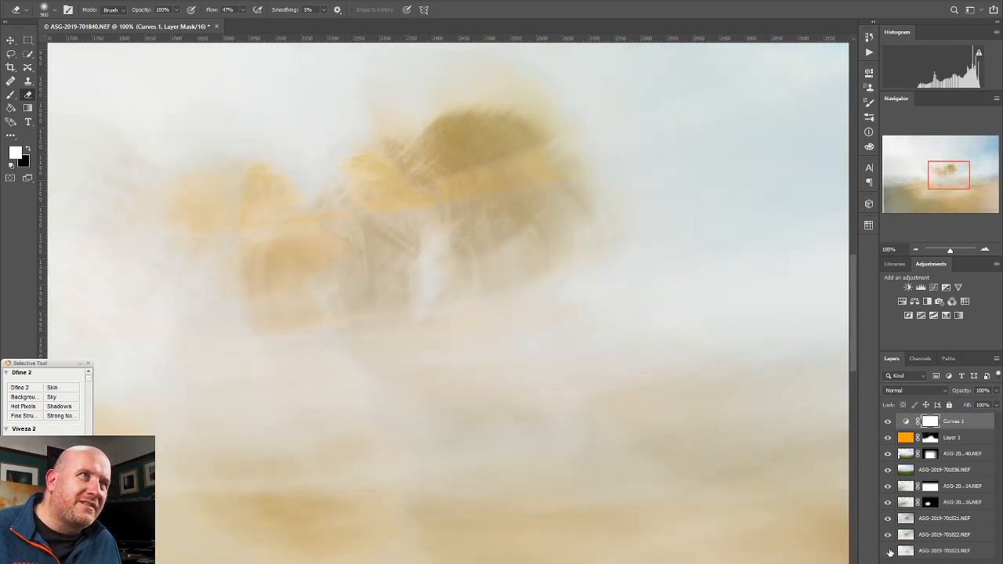
left_click(888, 551)
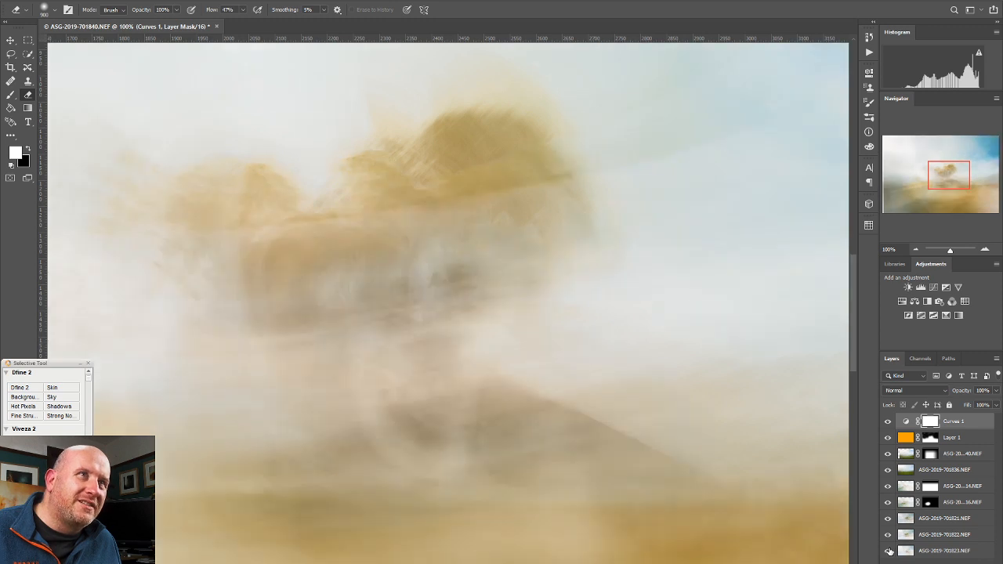
Add a layer mask to ASG-2019-701823.NEF, try erasing the tree trunks at 47% flow, and undo the erasing.
left_click(935, 551)
left_click(929, 562)
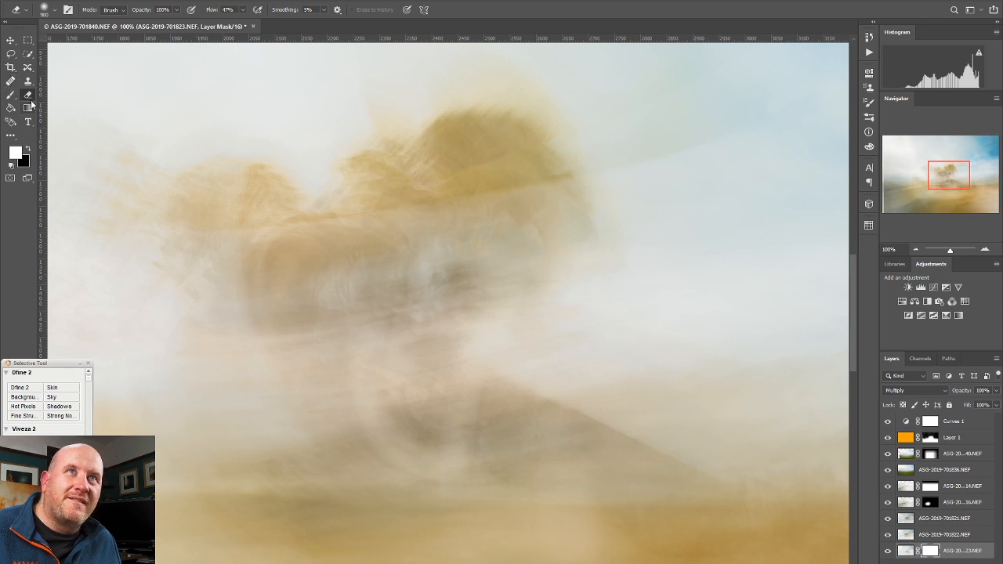
left_click_drag(428, 318, 326, 321)
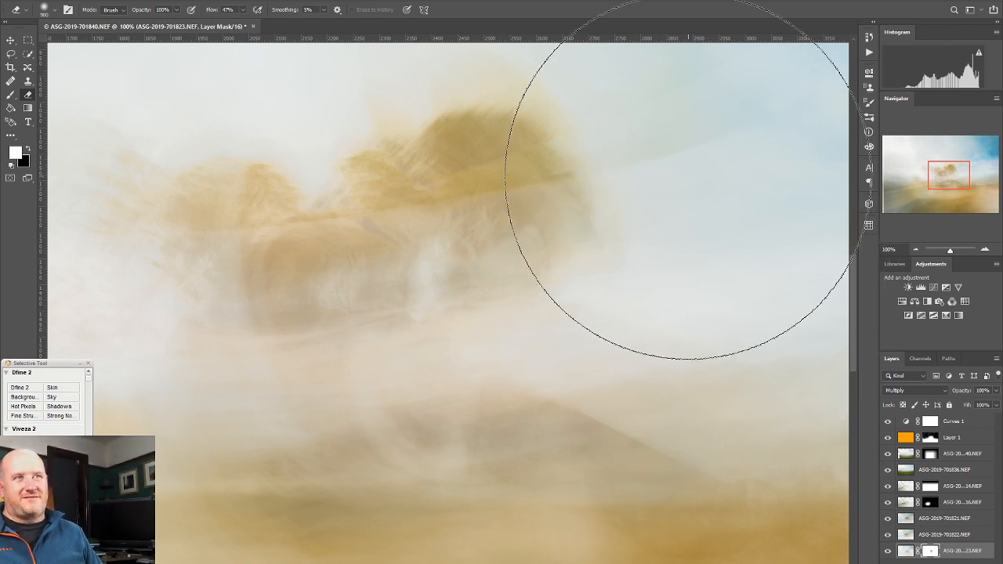
key("ctrl+z")
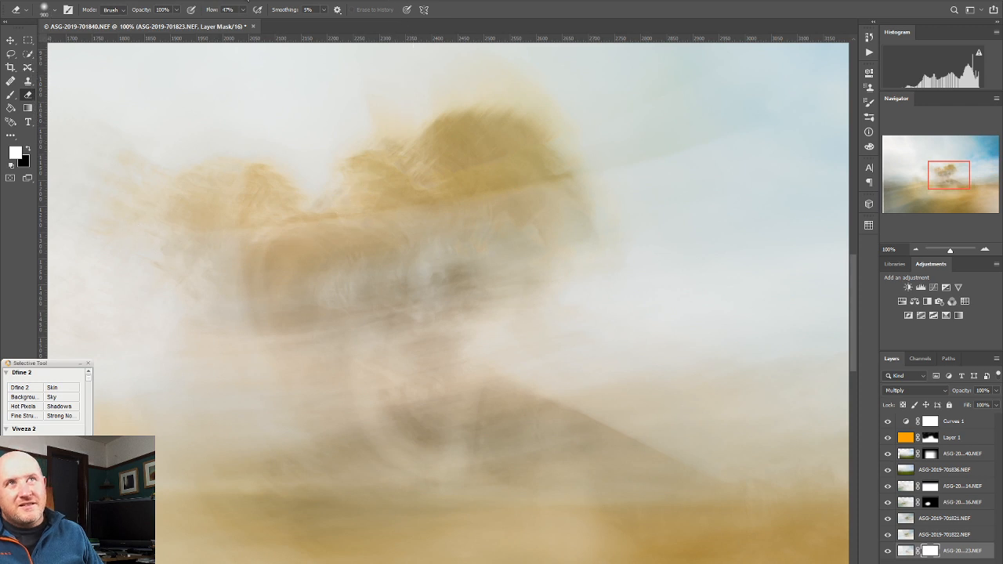
Set the Eraser flow to 17% and lightly erase the tree trunk area on the ASG-2019-701823.NEF mask.
left_click(243, 9)
left_click_drag(230, 25, 221, 24)
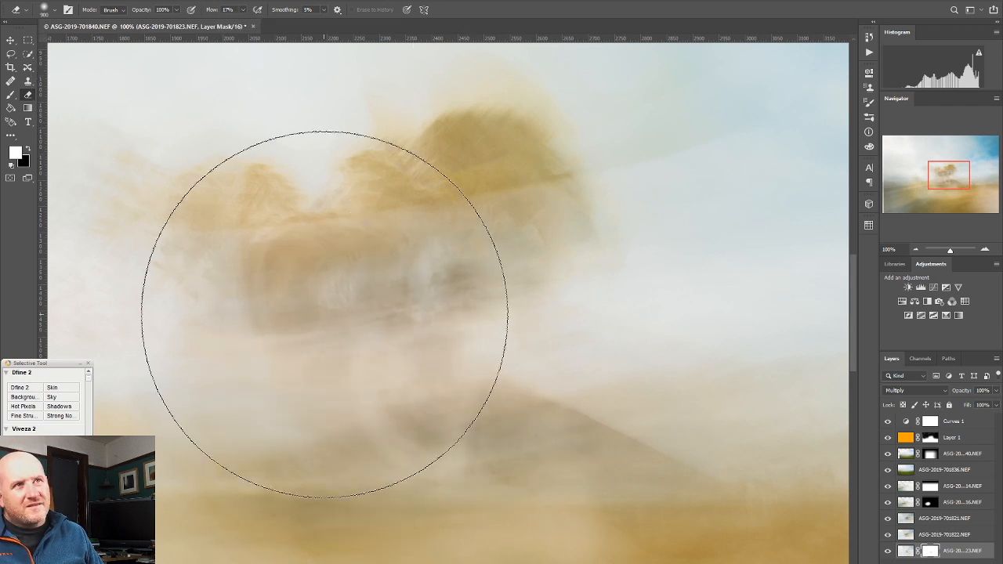
left_click(914, 250)
left_click(915, 250)
left_click(915, 250)
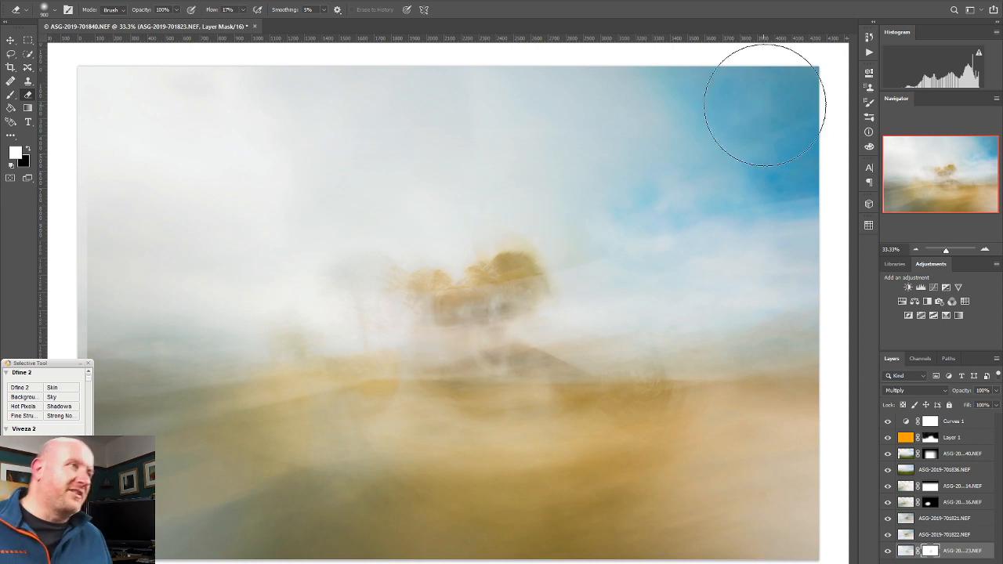
Crop the image at a 2:3 ratio, trimming a thin strip off the edges, with the Curves 1 layer active.
left_click(971, 422)
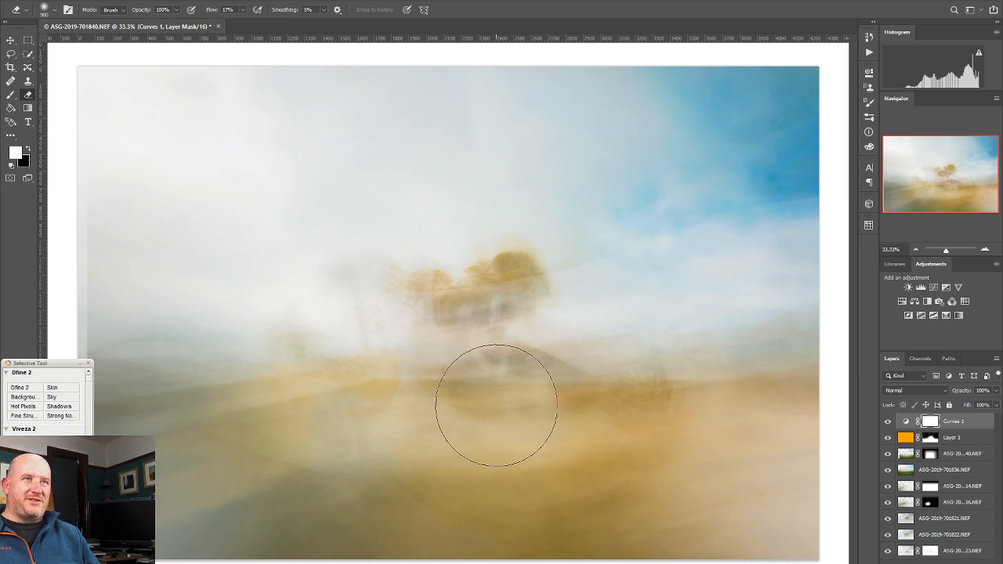
left_click(11, 68)
left_click_drag(76, 313, 82, 312)
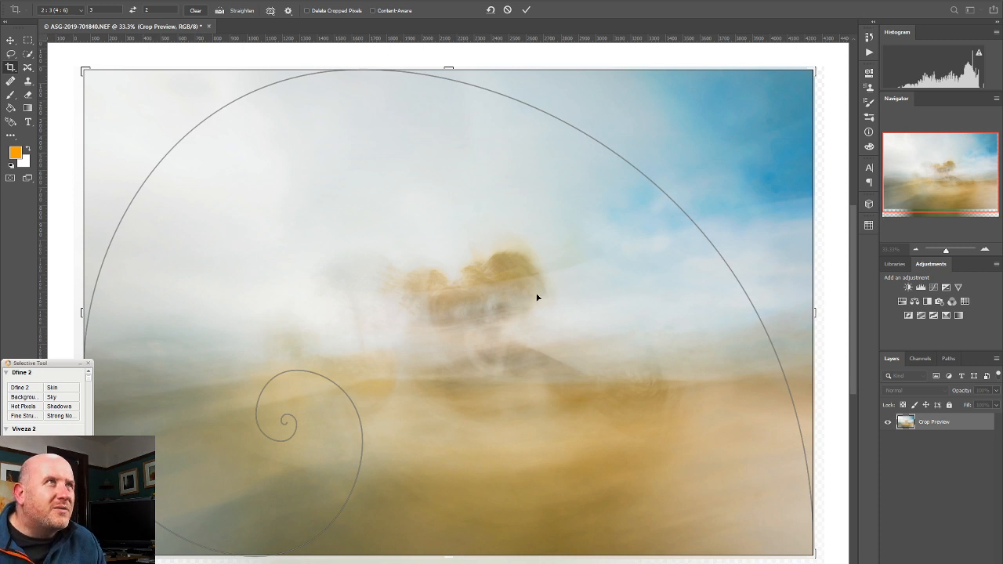
left_click(525, 10)
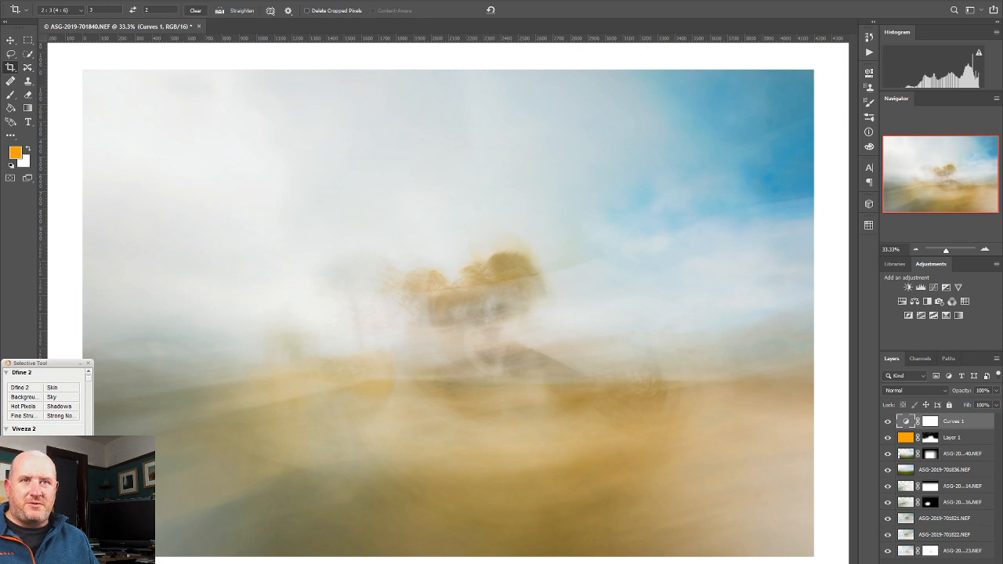
Add a new layer, open the image in Analog Efex Pro 2 with the Washed Out preset, and extend the effect preview across the whole picture.
key("ctrl+shift+alt+n")
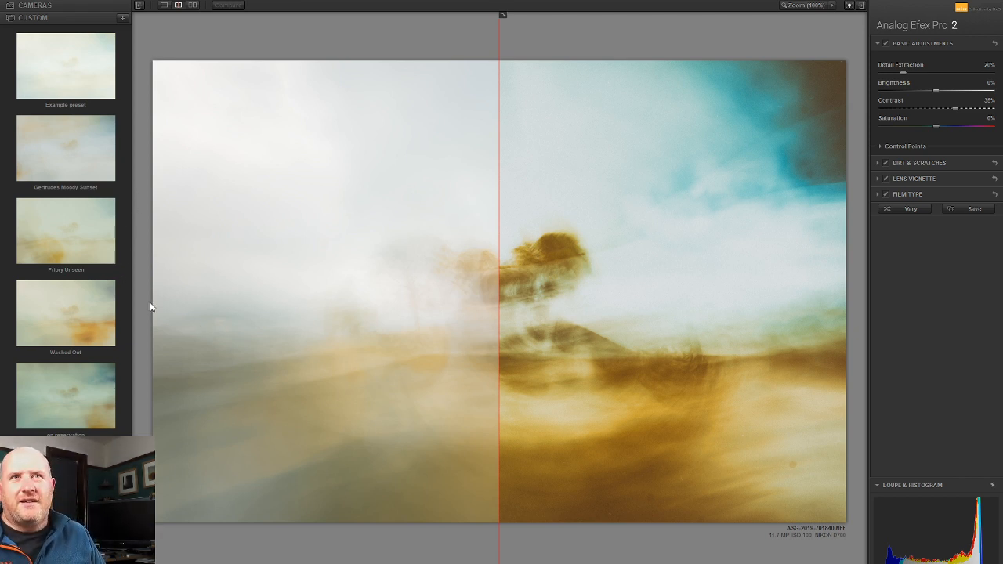
mouse_move(73, 121)
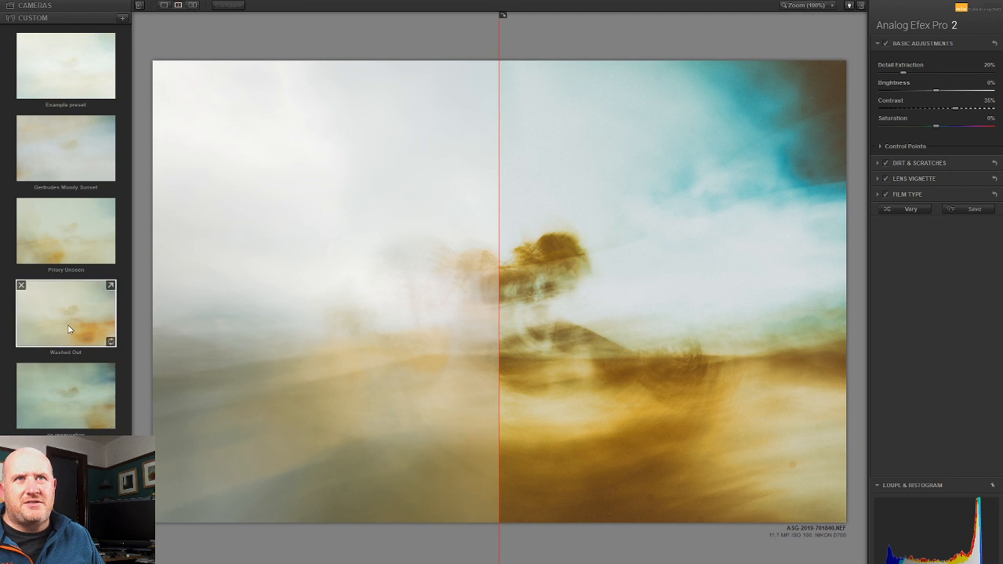
left_click_drag(499, 212, 127, 188)
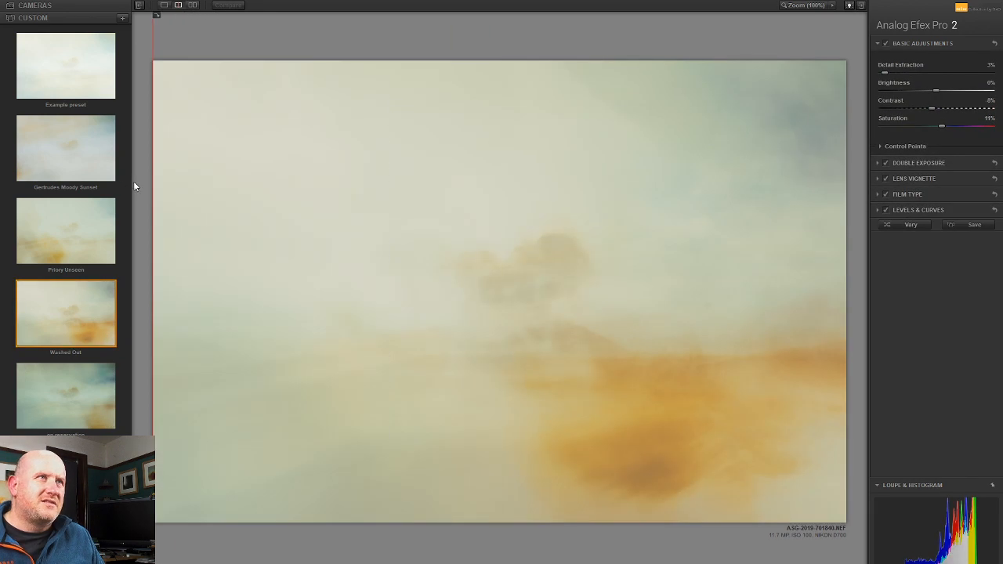
Try the custom preset below Washed Out, return to Washed Out, and apply the imported recipe Yellow Live Stream 55.
left_click(88, 405)
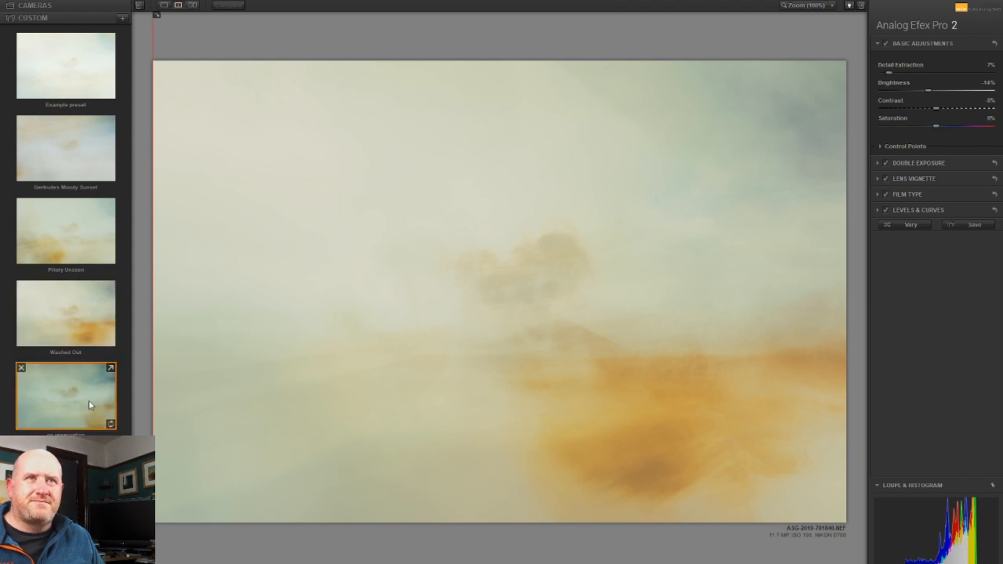
left_click(64, 327)
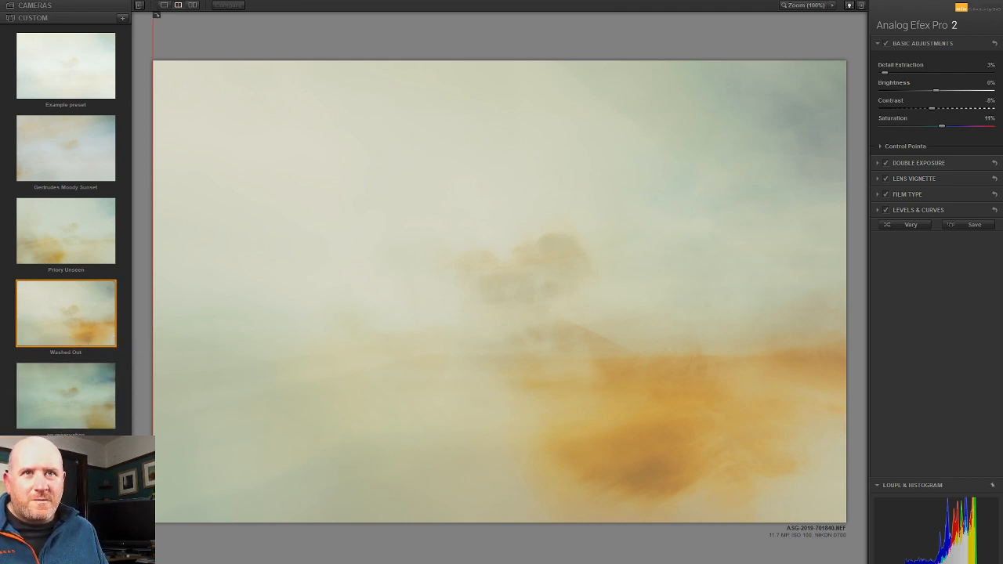
scroll(66, 235, "down", 10)
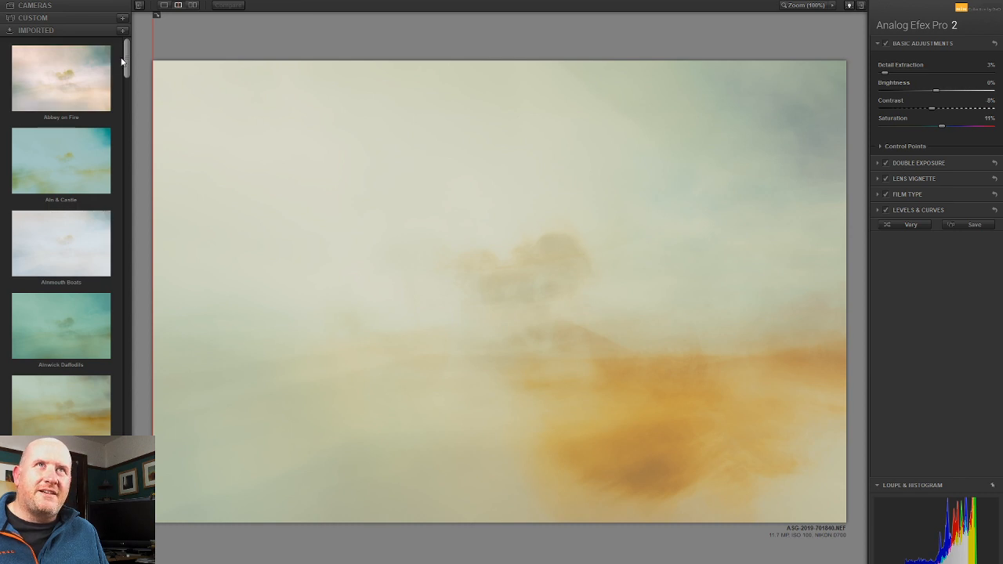
mouse_move(126, 66)
left_mouse_down()
mouse_move(121, 212)
mouse_move(109, 240)
left_mouse_up()
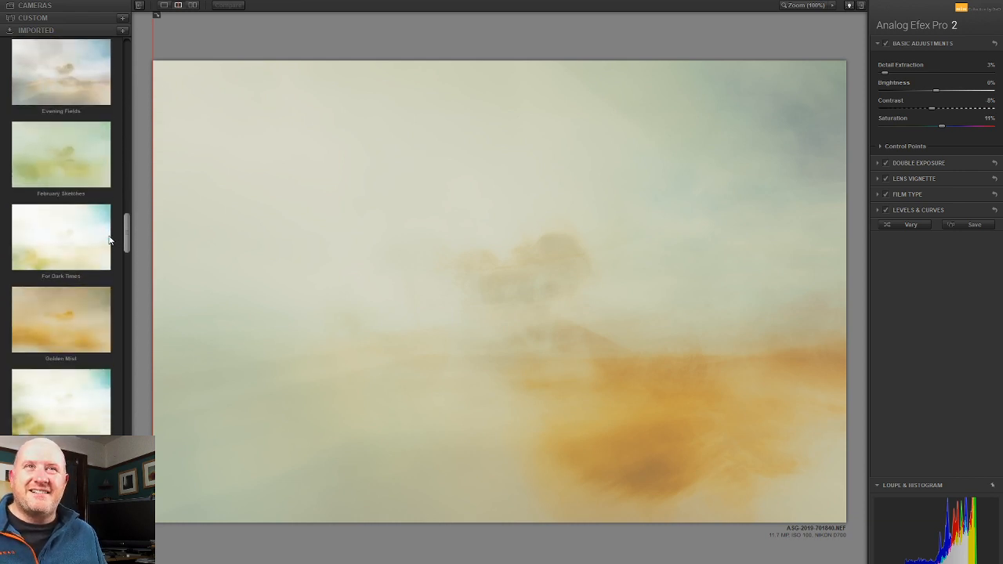
scroll(109, 239, "down", 1)
scroll(105, 254, "down", 5)
left_click_drag(104, 268, 134, 448)
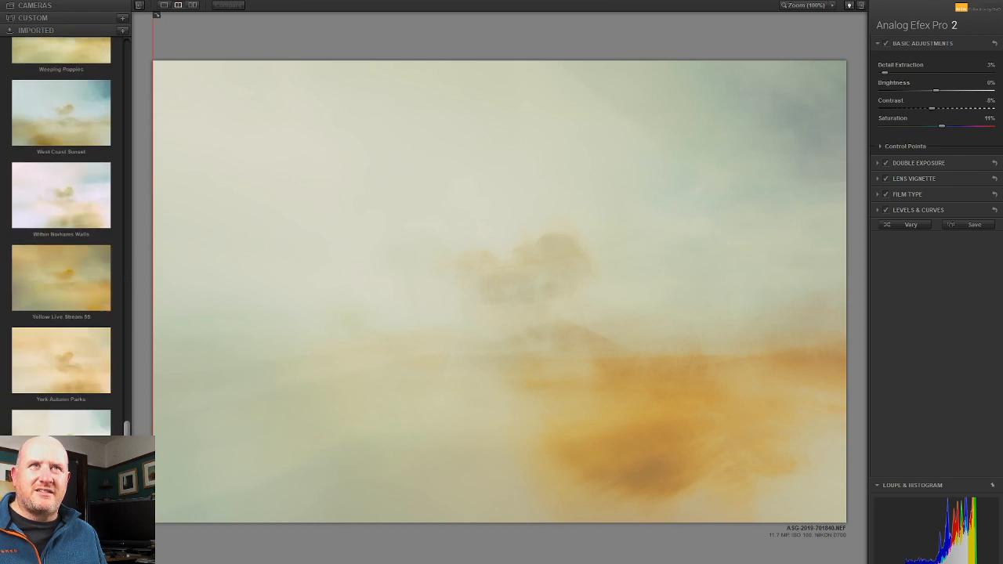
left_click(77, 286)
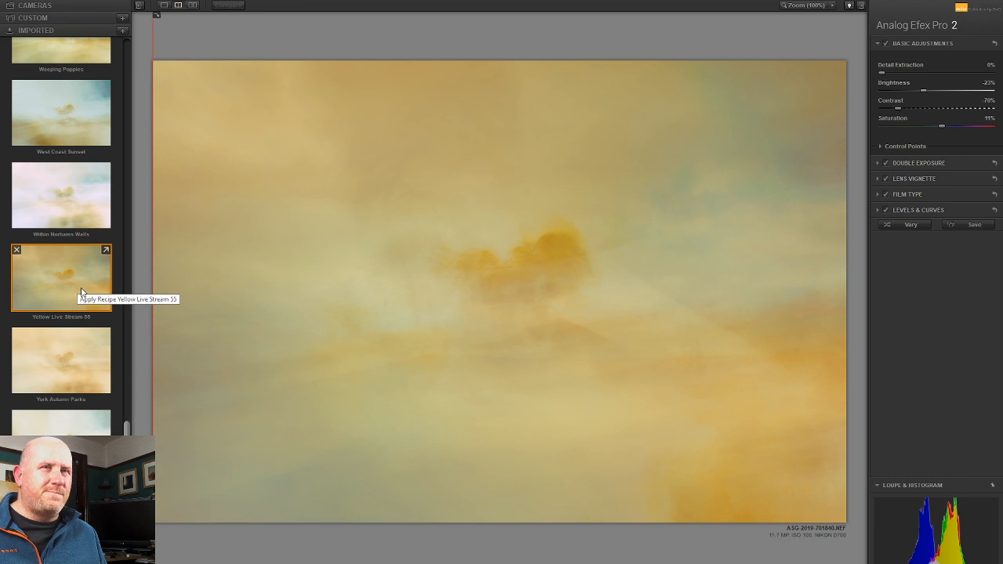
Move, resize and straighten the second exposure over the lower landscape, and set Exposure Balance to 43% and Exposure to 49%.
left_click_drag(127, 441, 127, 444)
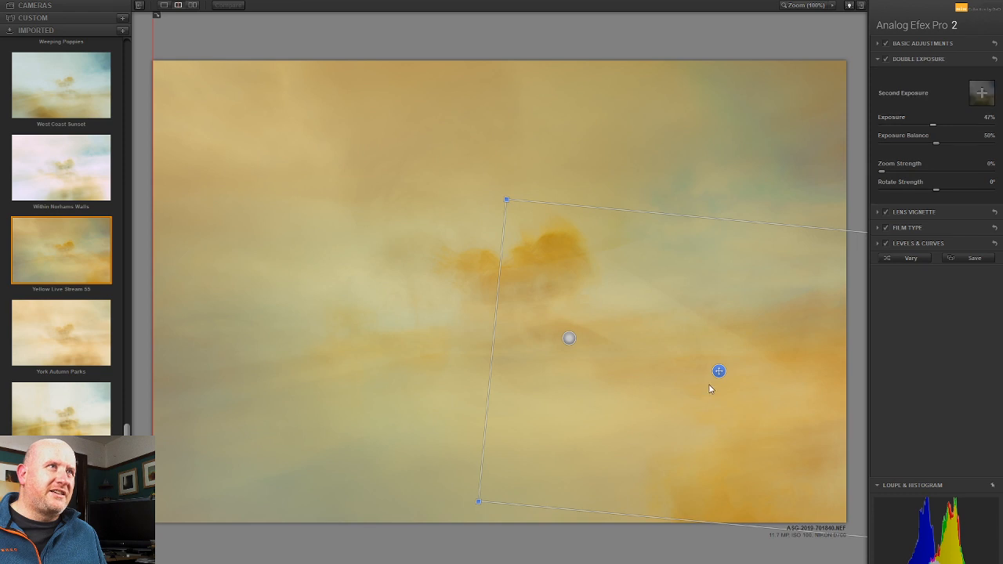
left_click_drag(718, 371, 577, 384)
left_click_drag(394, 206, 242, 196)
left_click_drag(579, 386, 557, 347)
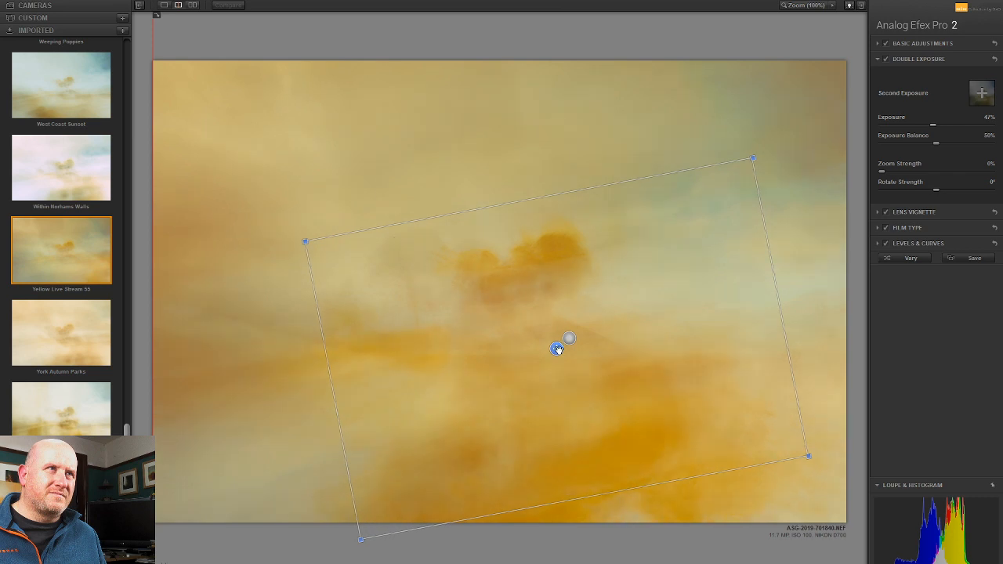
left_click_drag(297, 204, 328, 154)
left_click_drag(556, 349, 570, 397)
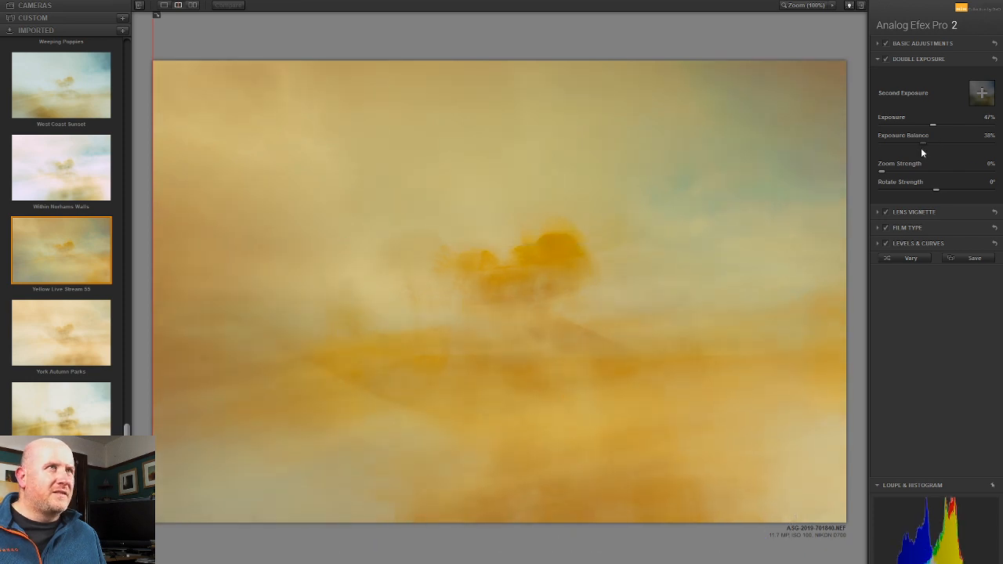
mouse_move(915, 149)
left_mouse_down()
mouse_move(966, 156)
mouse_move(926, 159)
left_mouse_up()
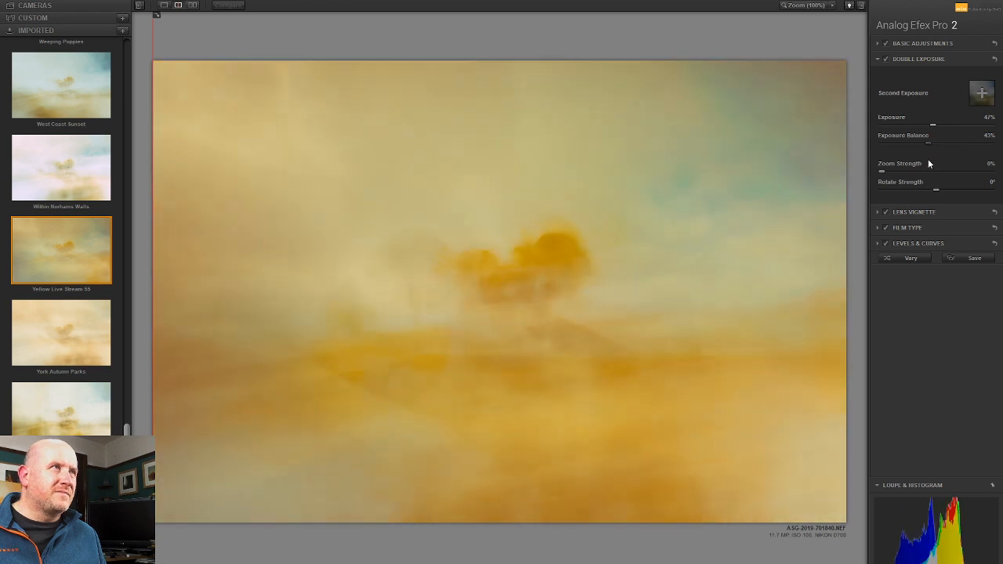
mouse_move(932, 124)
left_mouse_down()
mouse_move(958, 129)
mouse_move(933, 134)
left_mouse_up()
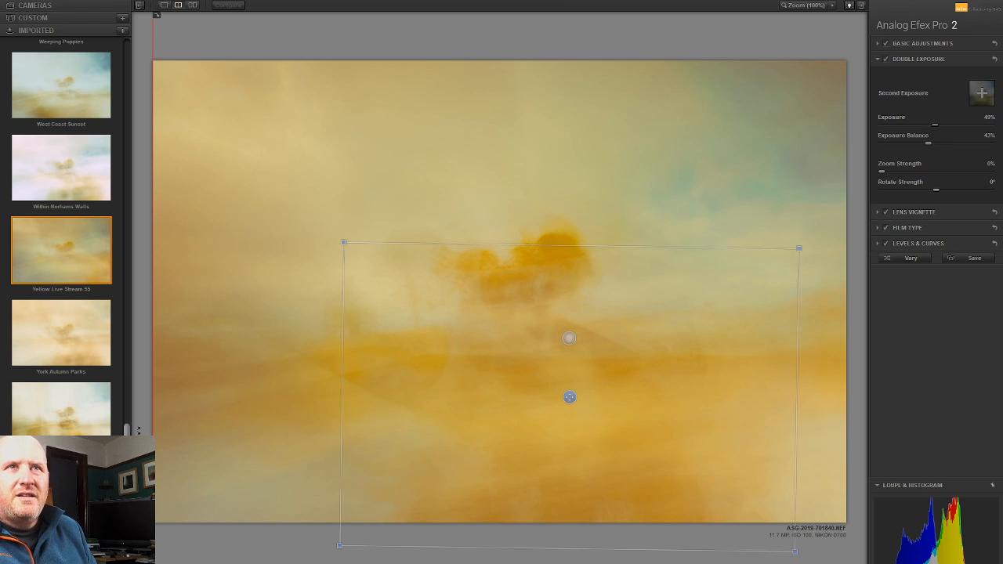
Try the imported recipe Red Sky Graphical and compare it with Double Exposure on and off.
left_click_drag(127, 429, 127, 333)
left_click(52, 236)
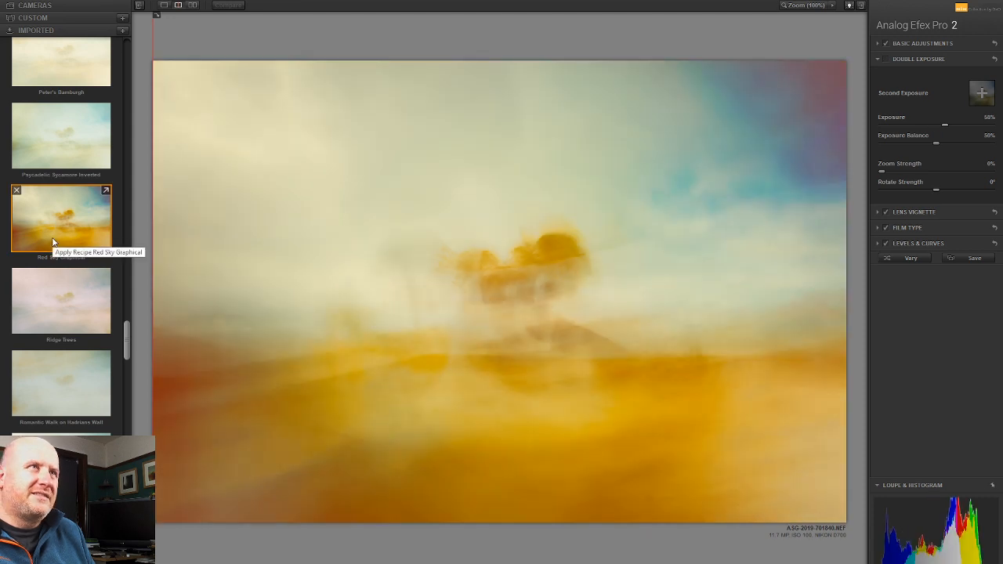
left_click(886, 60)
left_click(887, 59)
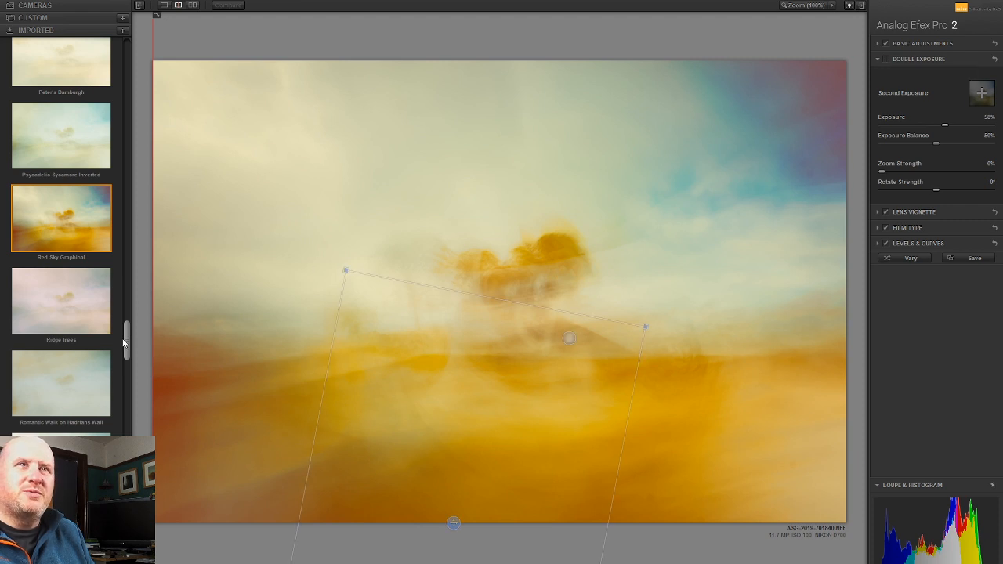
Apply the imported recipe Golden Mist to the image.
scroll(127, 330, "up", 3)
left_click_drag(128, 335, 136, 238)
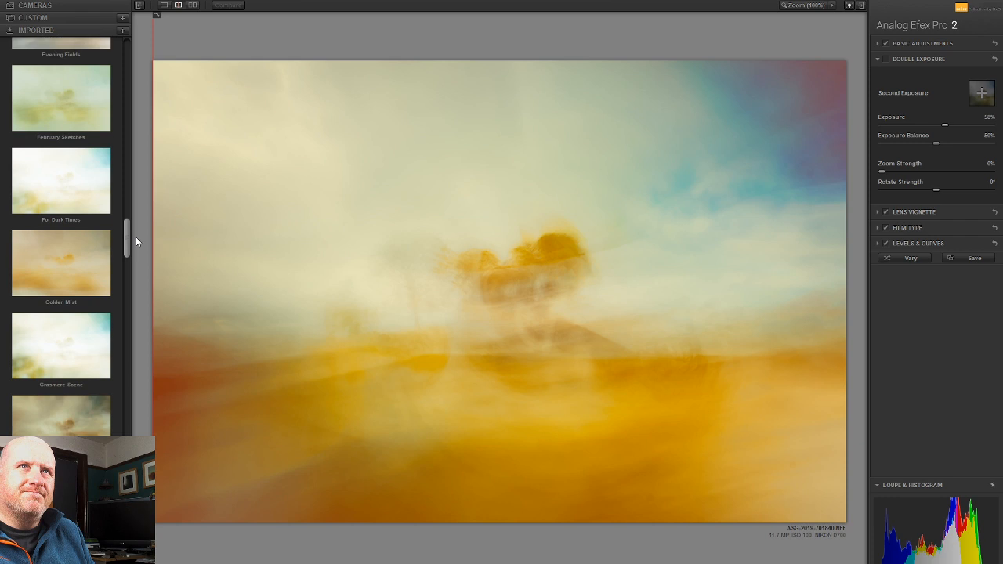
left_click(90, 270)
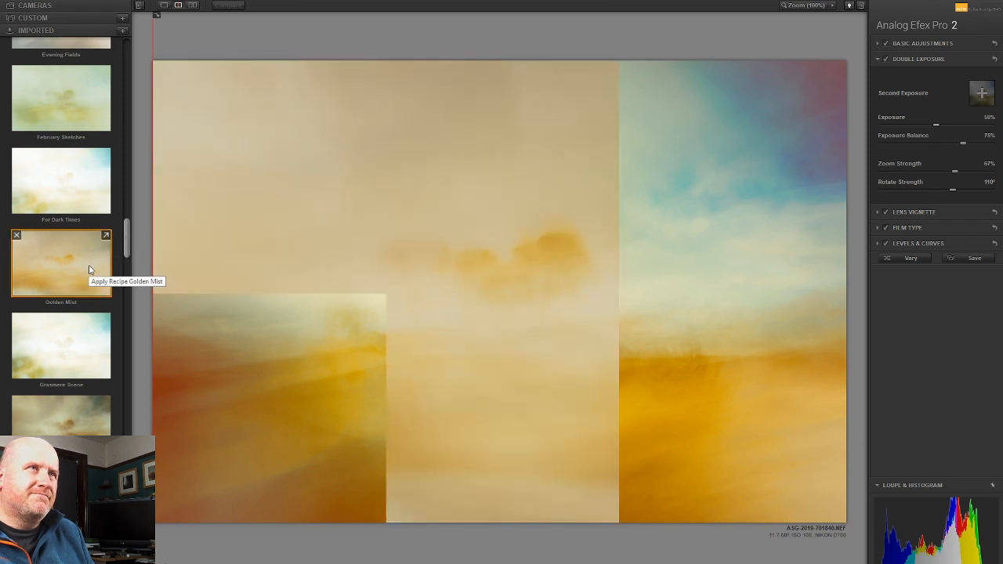
Centre the second exposure near the image's right edge, below the horizon, and enlarge its frame until one corner reaches the trees.
mouse_move(521, 300)
left_click_drag(615, 510, 813, 459)
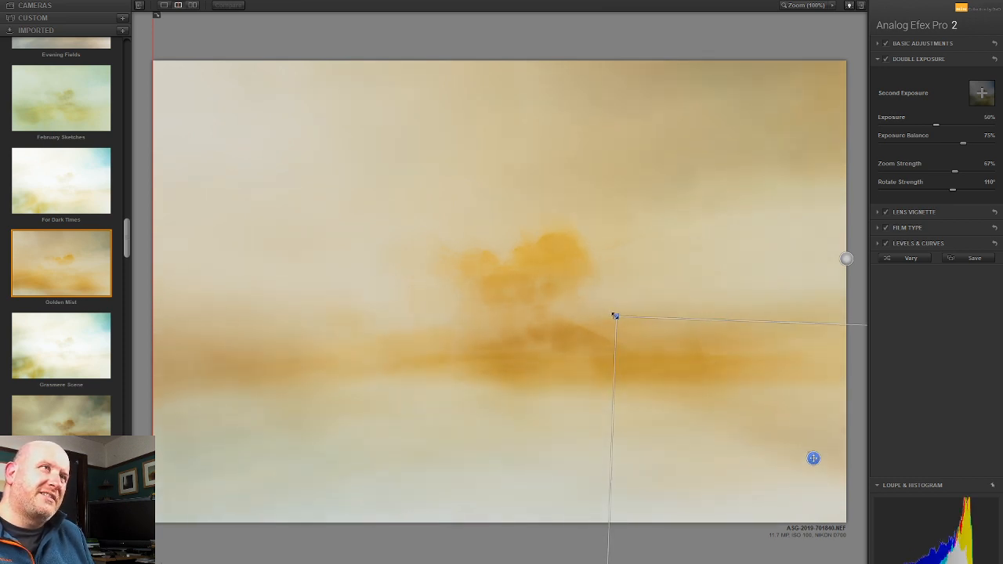
left_click_drag(615, 316, 434, 251)
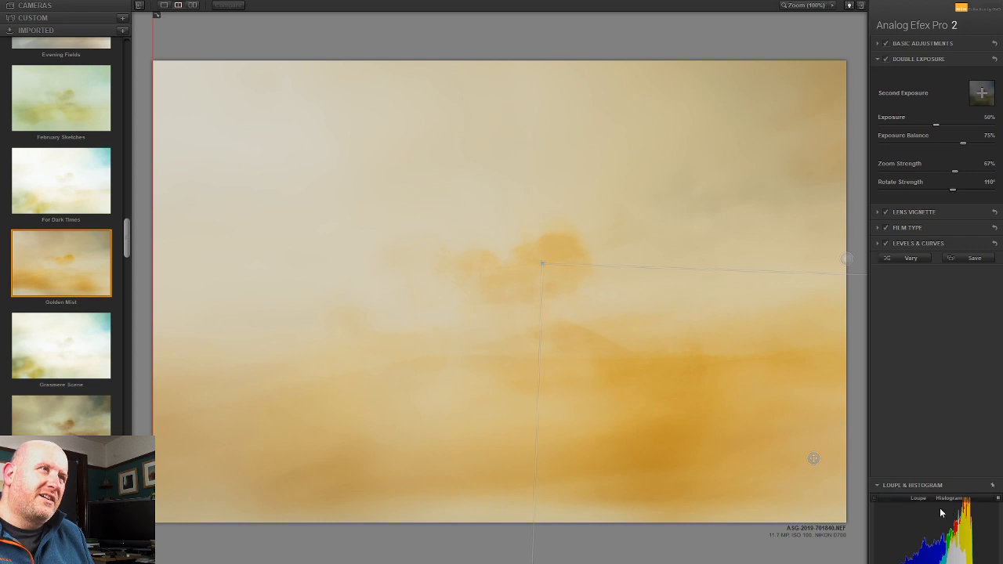
left_click_drag(813, 458, 819, 413)
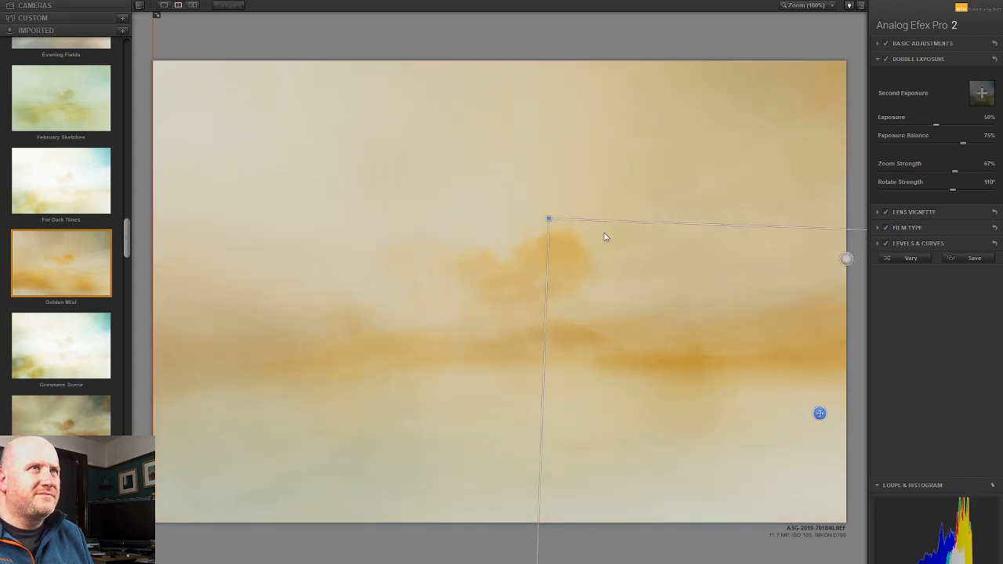
Set the double exposure's Exposure Balance to 59%, Exposure to 38%, Zoom Strength to 0% and Rotate Strength to 0°.
left_click_drag(963, 146, 942, 142)
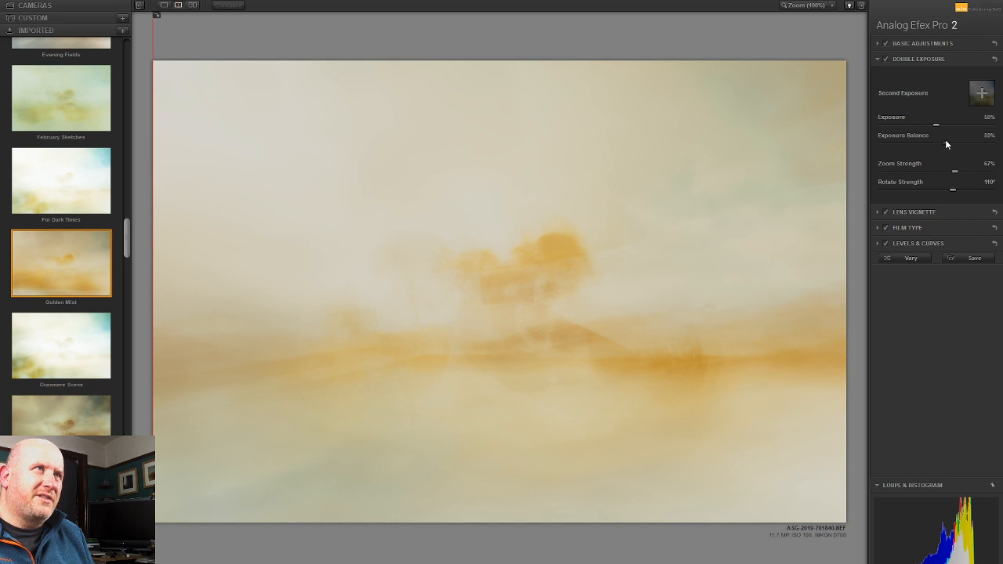
mouse_move(927, 127)
left_mouse_down()
mouse_move(911, 126)
mouse_move(924, 126)
left_mouse_up()
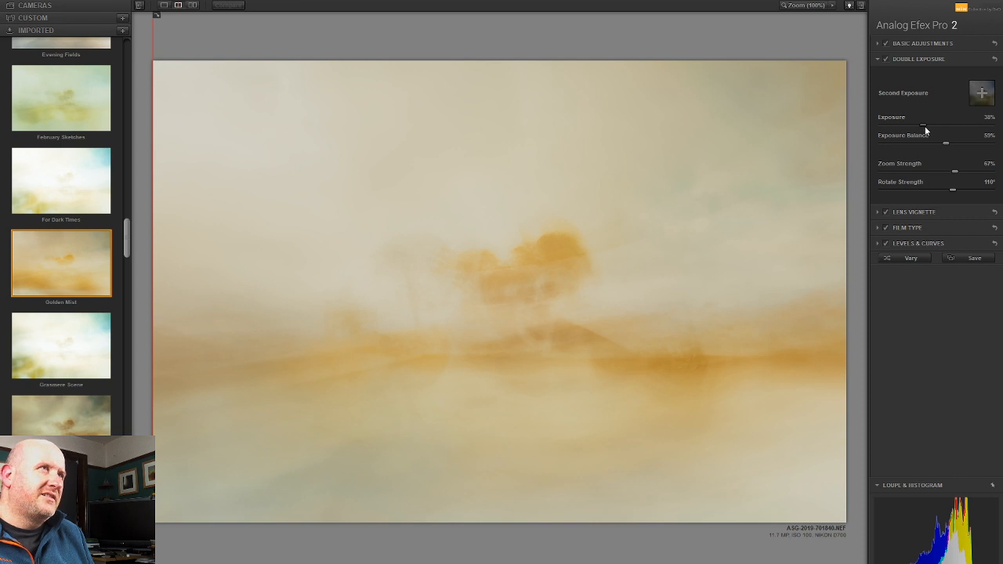
double_click(952, 170)
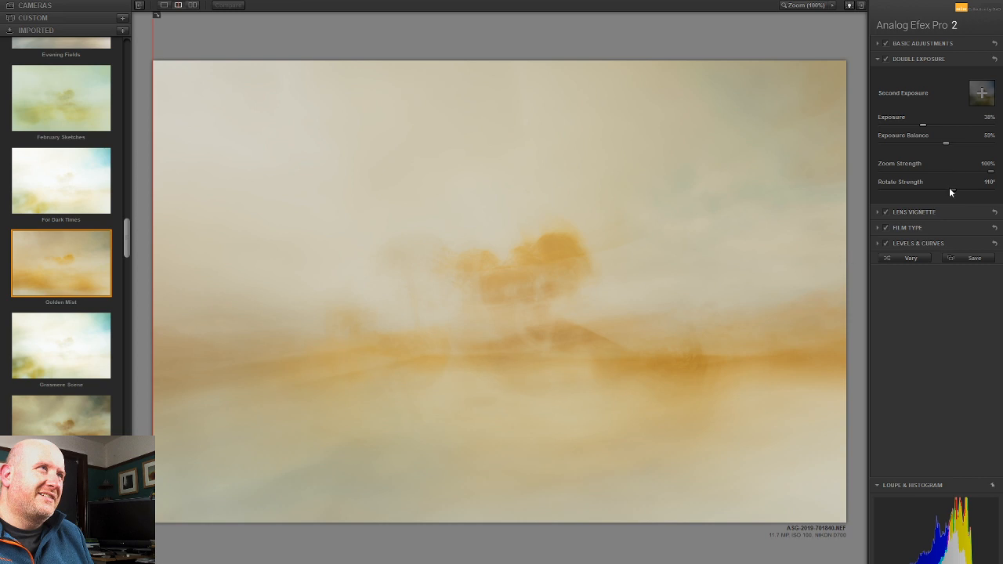
double_click(952, 192)
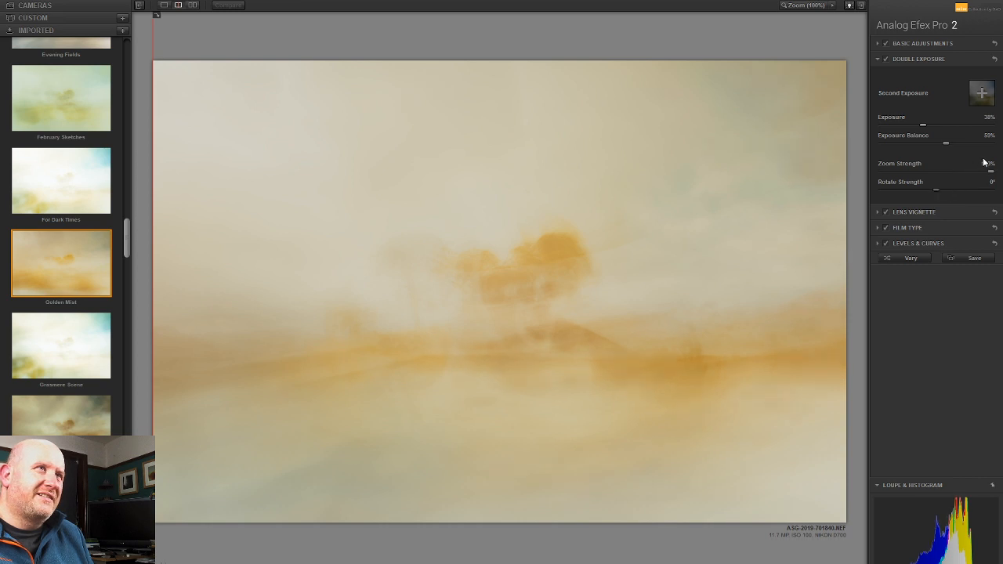
double_click(991, 173)
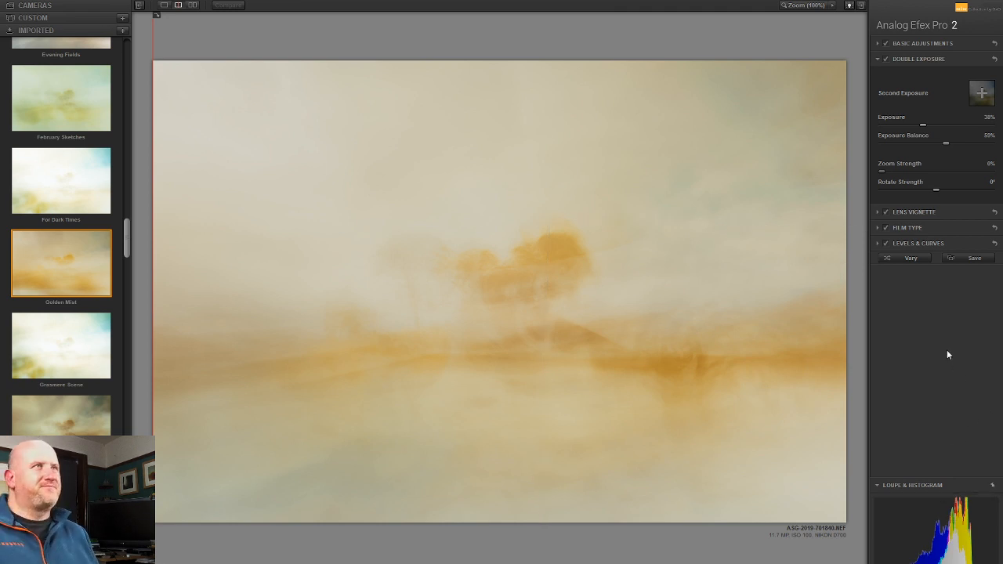
Centre the Lens Vignette in the sky above the trees, set its Amount to -10% and leave it enabled.
left_click(886, 213)
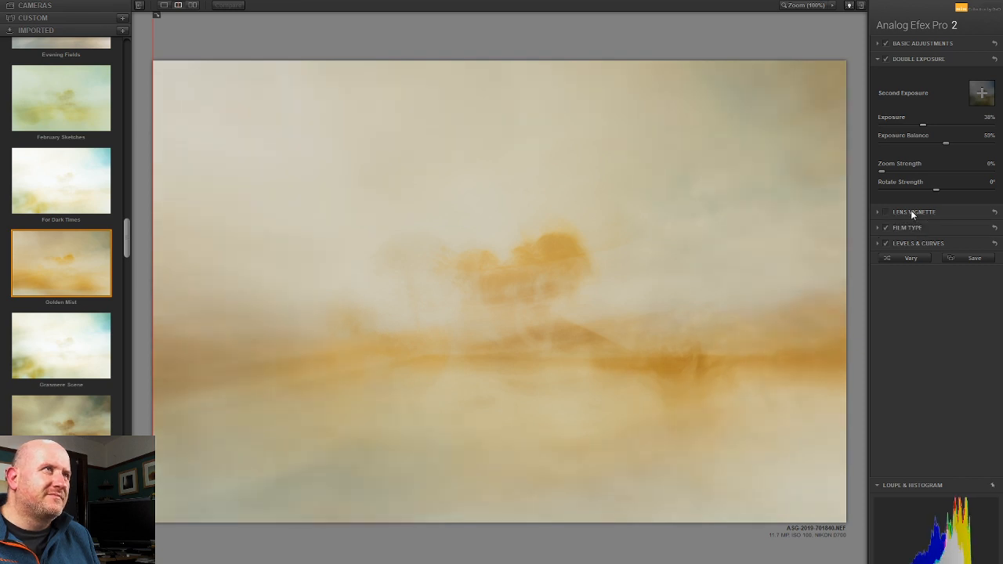
left_click(912, 212)
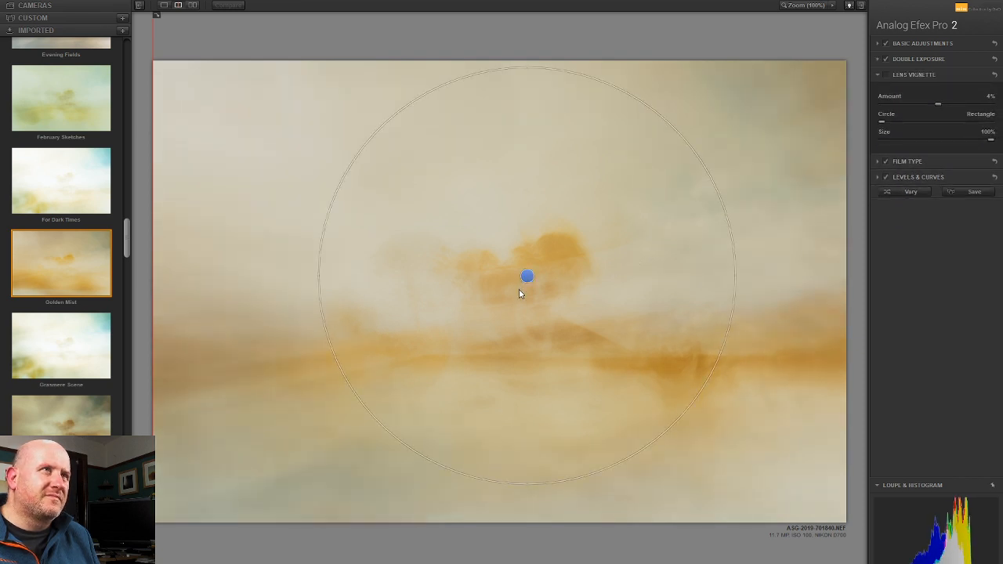
left_click_drag(527, 275, 500, 334)
left_click_drag(936, 104, 937, 103)
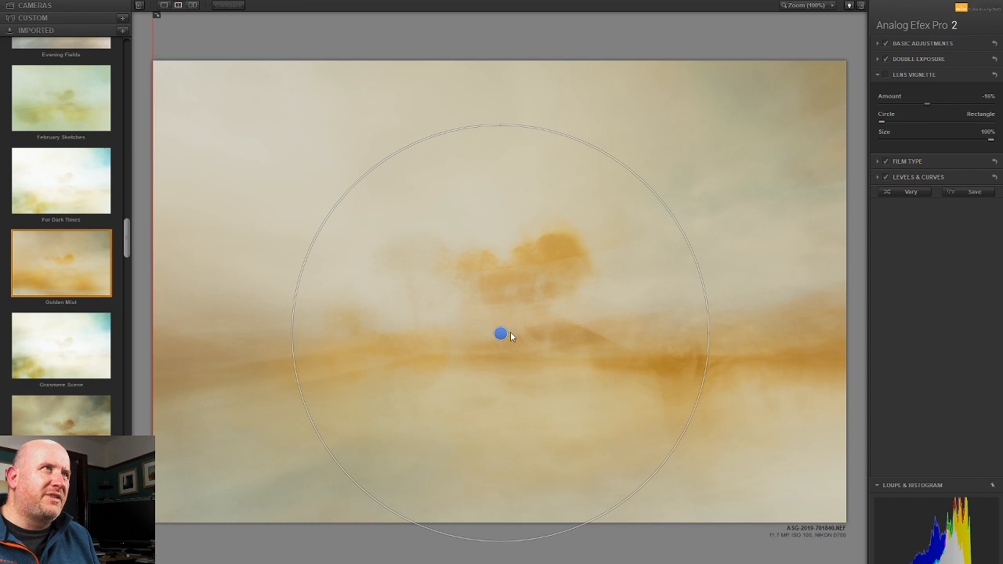
left_click(884, 75)
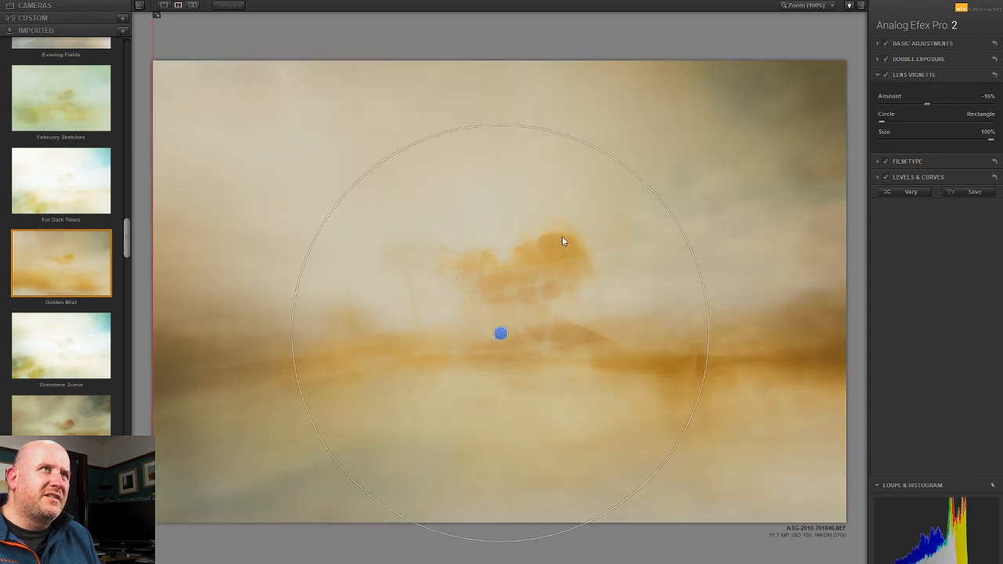
left_click_drag(502, 334, 500, 135)
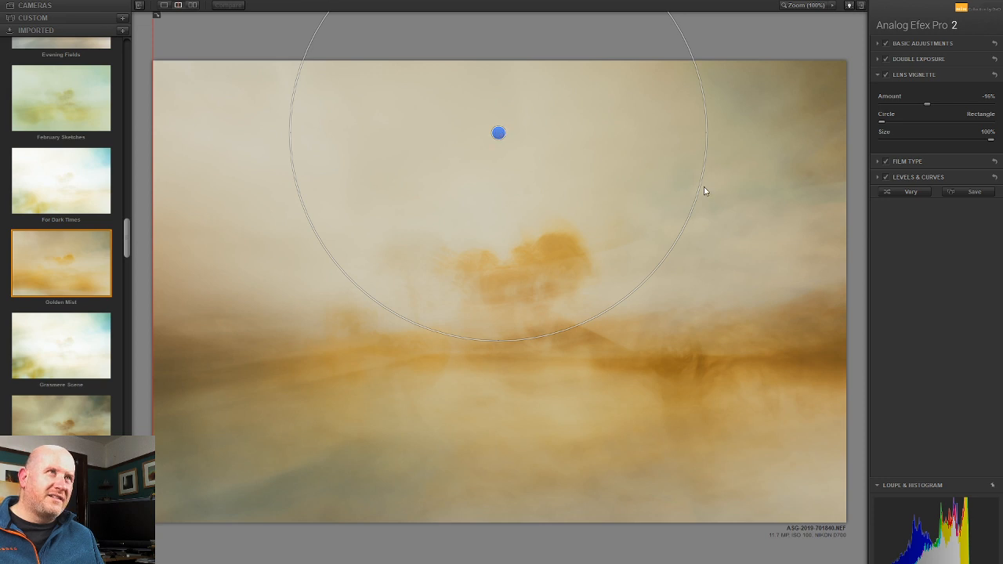
left_click_drag(929, 104, 932, 104)
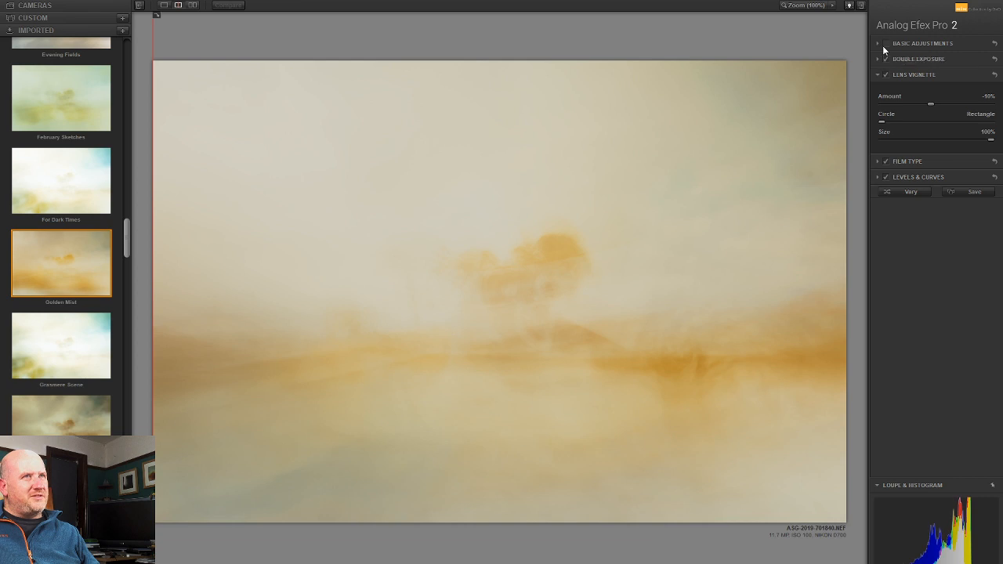
Enable Basic Adjustments and set Contrast to -21%, Brightness to -2% and Saturation to -1%.
left_click(884, 44)
left_click(905, 45)
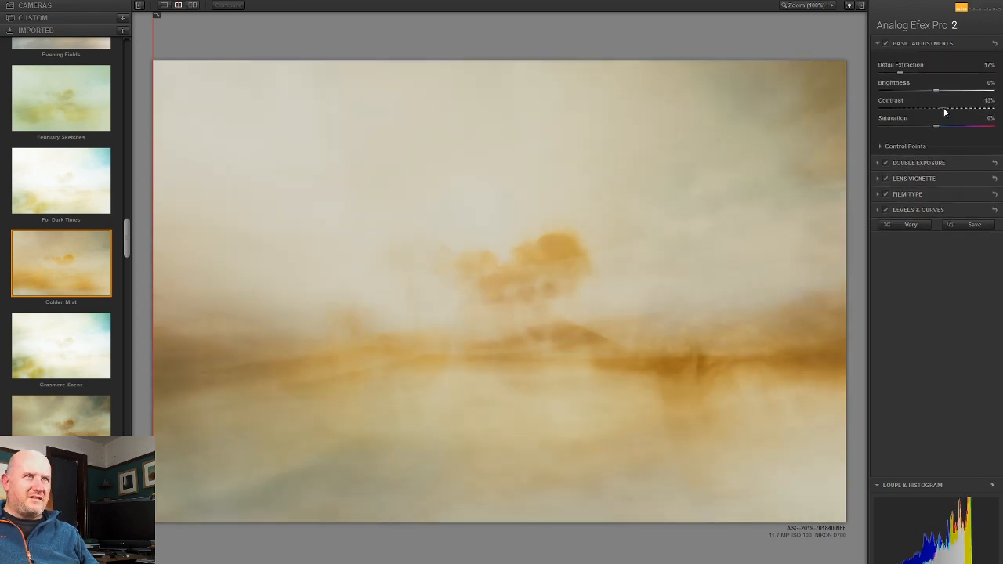
left_click(912, 108)
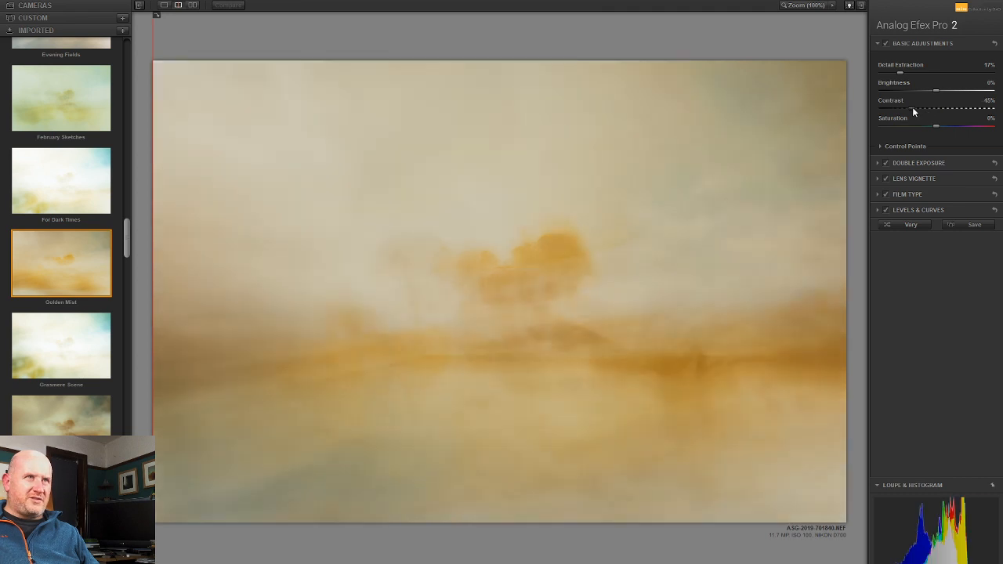
left_click_drag(923, 113, 926, 114)
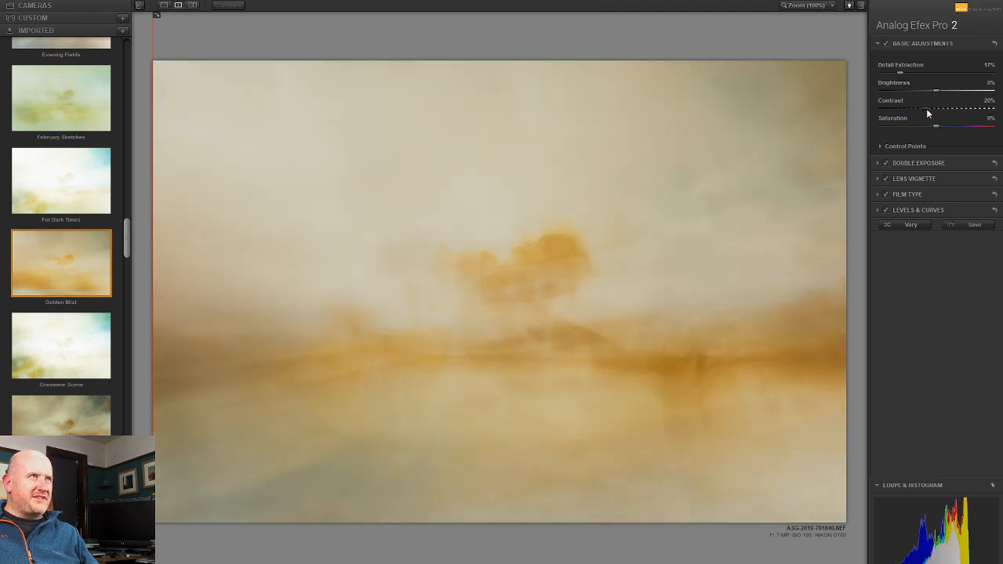
left_click(924, 91)
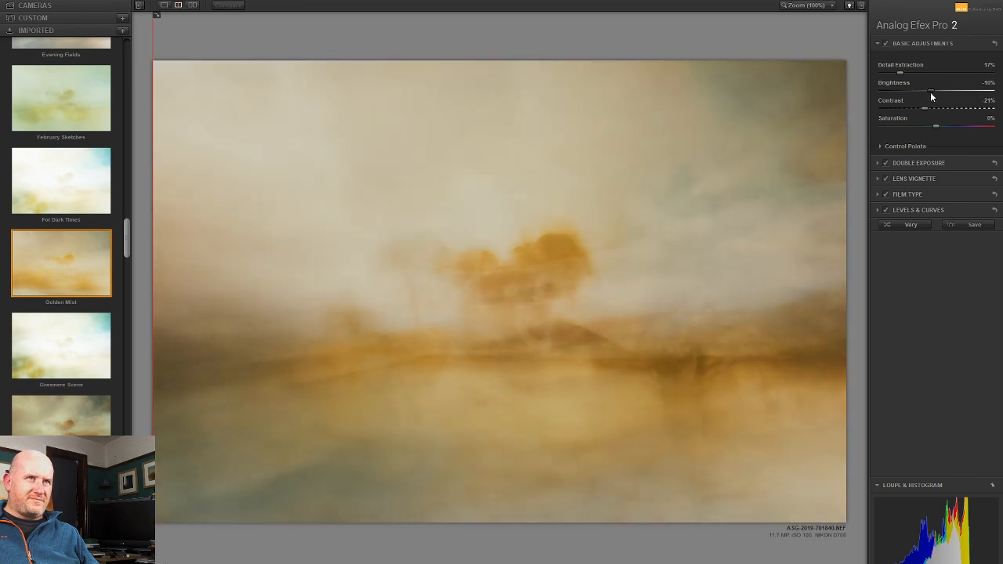
left_click_drag(929, 92, 931, 93)
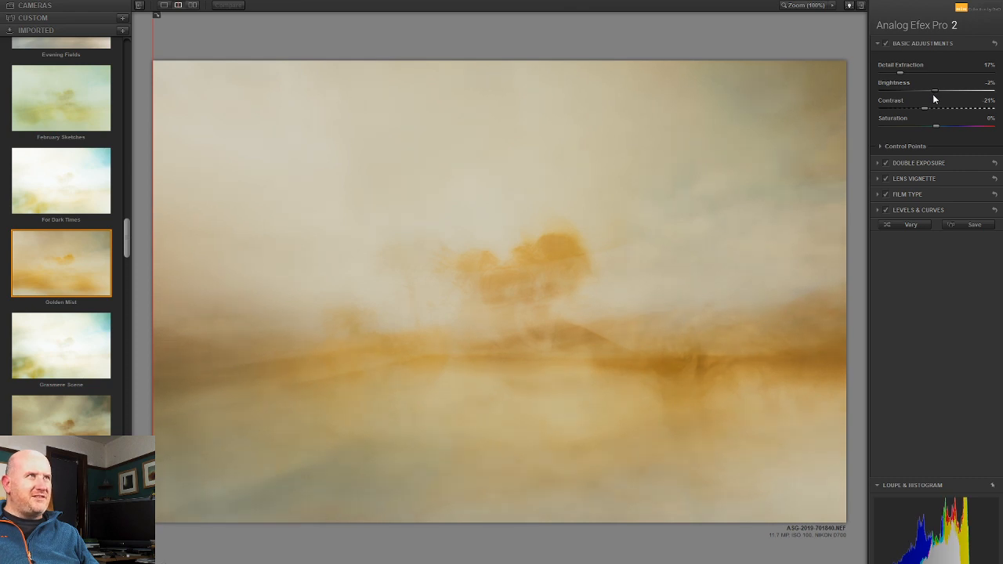
mouse_move(936, 128)
left_mouse_down()
mouse_move(909, 132)
mouse_move(937, 130)
left_mouse_up()
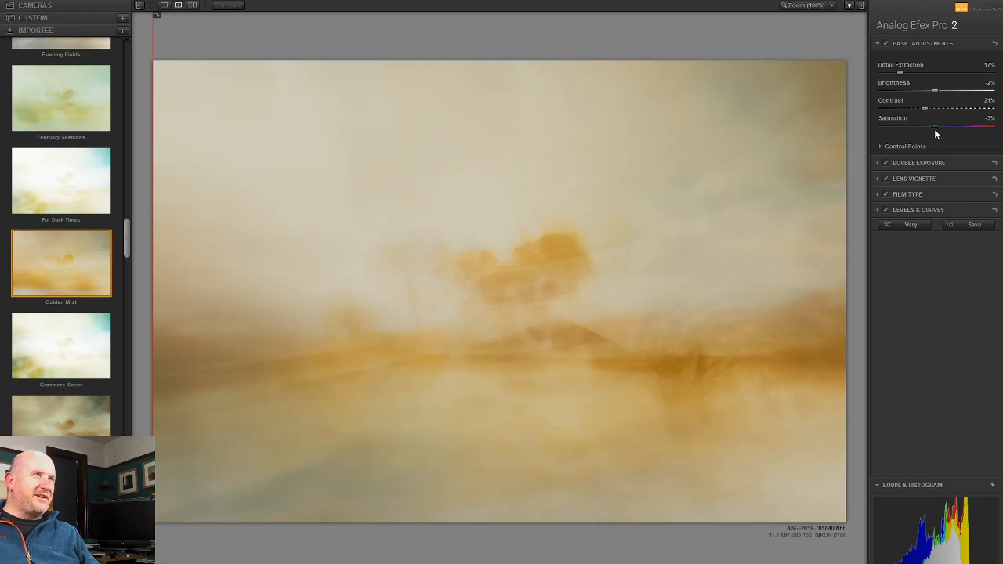
left_click_drag(935, 130, 935, 131)
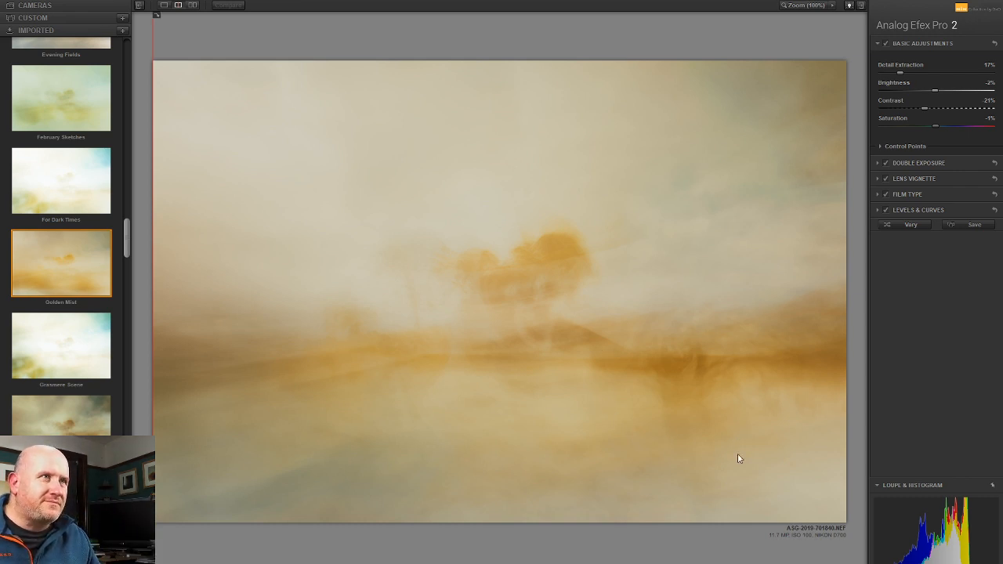
Compare the image with and without the Film Type effect and the Lens Vignette effect, leaving both enabled.
left_click(886, 194)
left_click(886, 194)
left_click(886, 193)
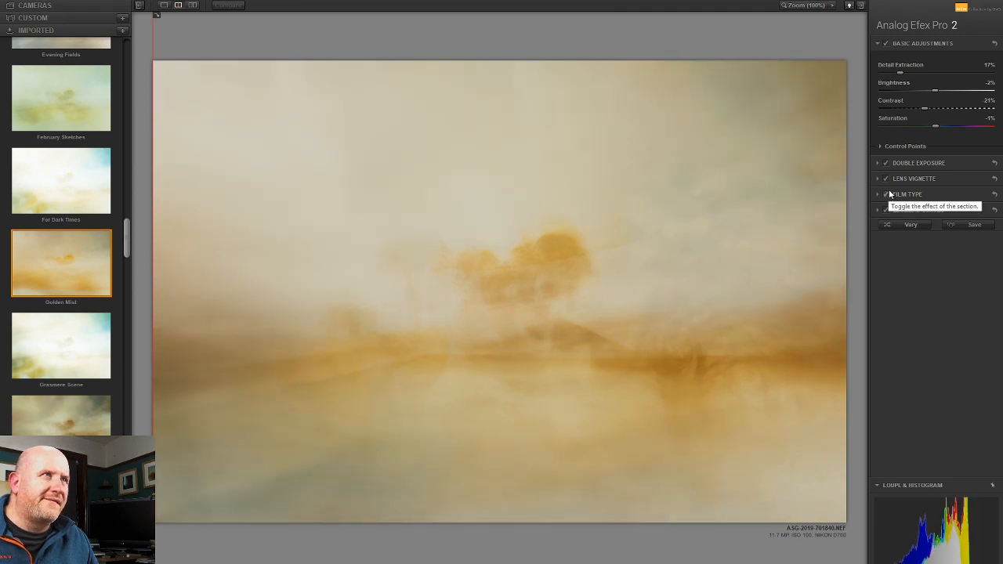
left_click(886, 178)
left_click(886, 178)
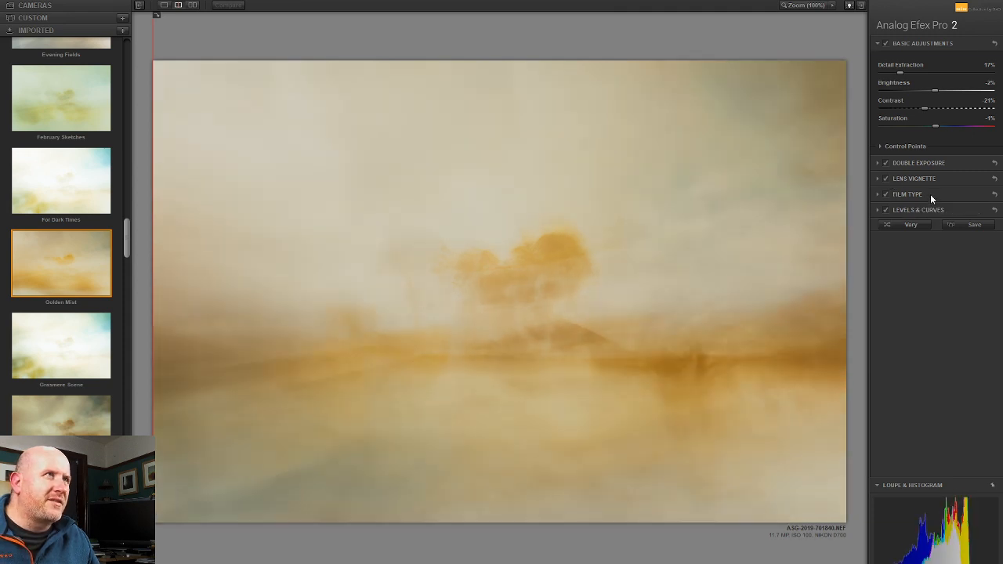
Try the Film Type fading across its range and set it close to Neutral.
left_click(929, 194)
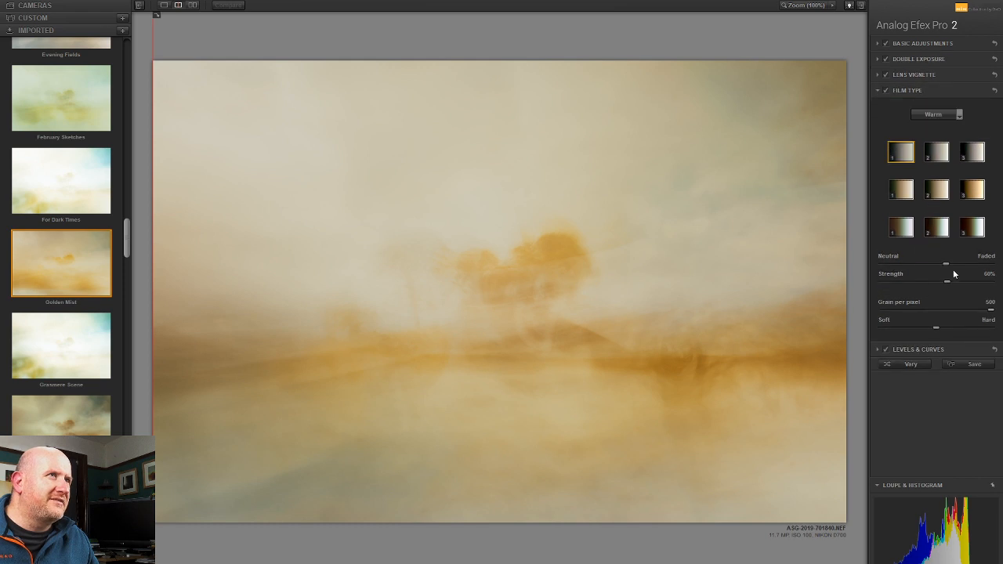
left_click_drag(945, 264, 869, 260)
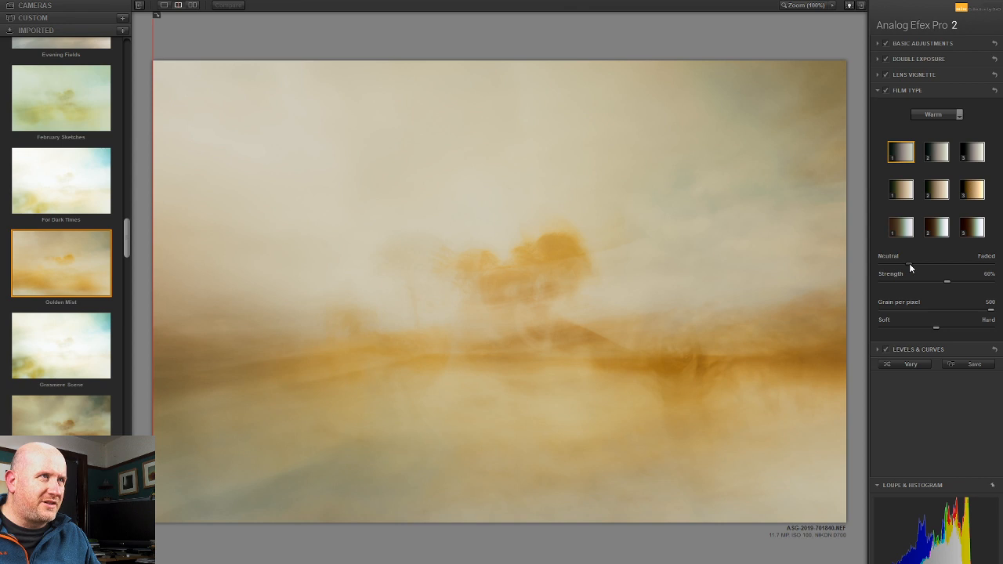
mouse_move(908, 263)
left_mouse_down()
mouse_move(879, 267)
mouse_move(988, 265)
mouse_move(894, 265)
left_mouse_up()
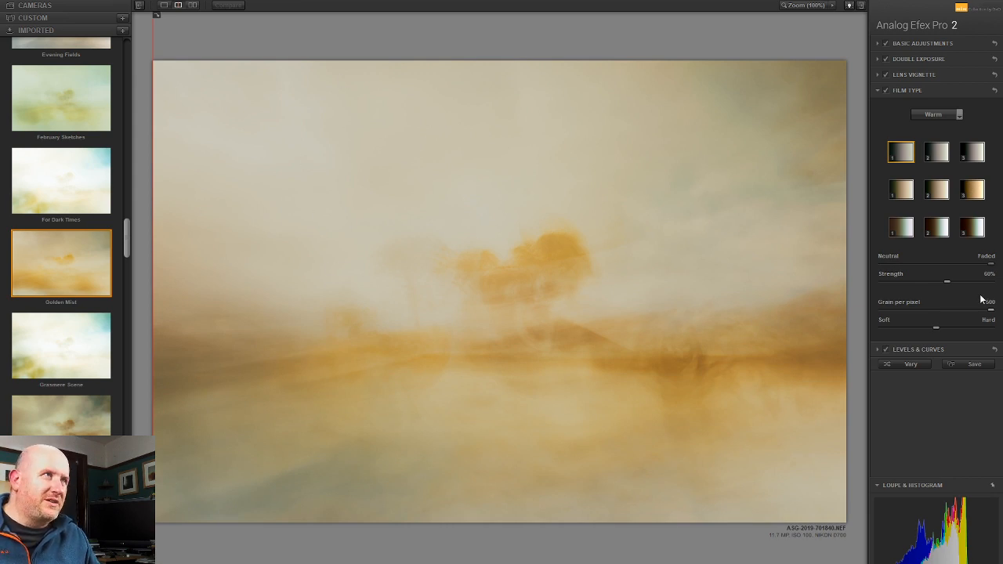
left_click_drag(985, 265, 898, 268)
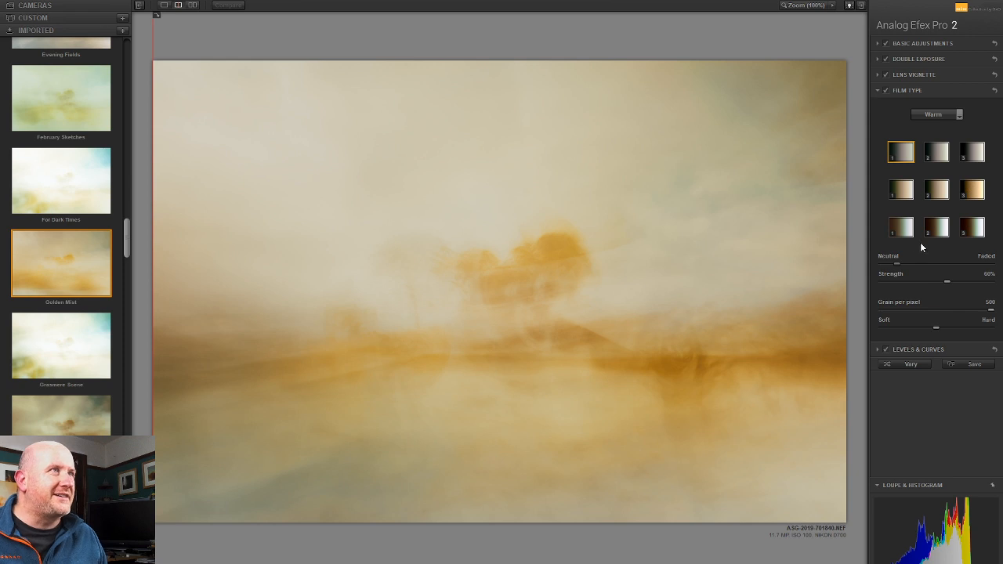
Try the first film in each Warm row and disable Levels & Curves while comparing them.
left_click(902, 189)
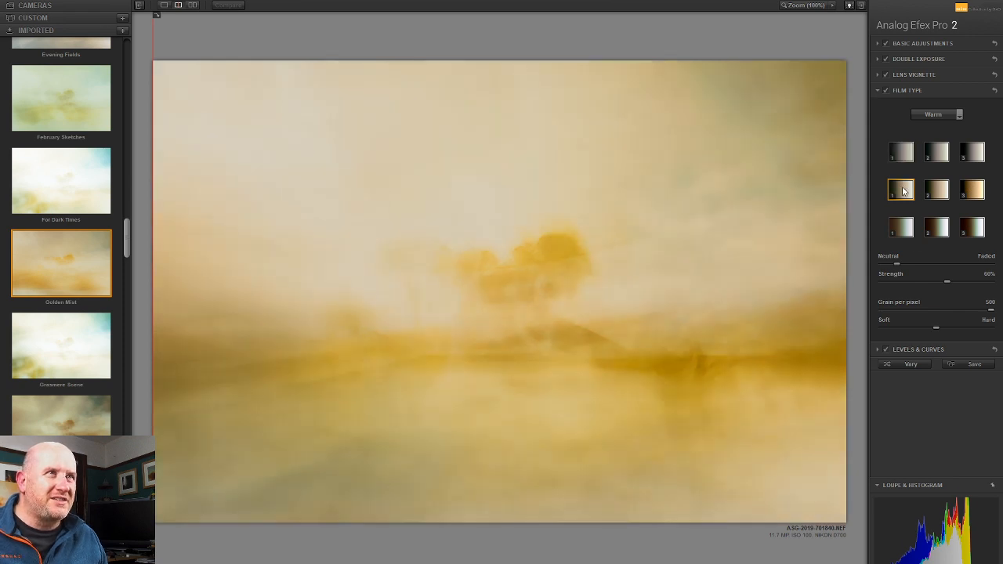
left_click(897, 228)
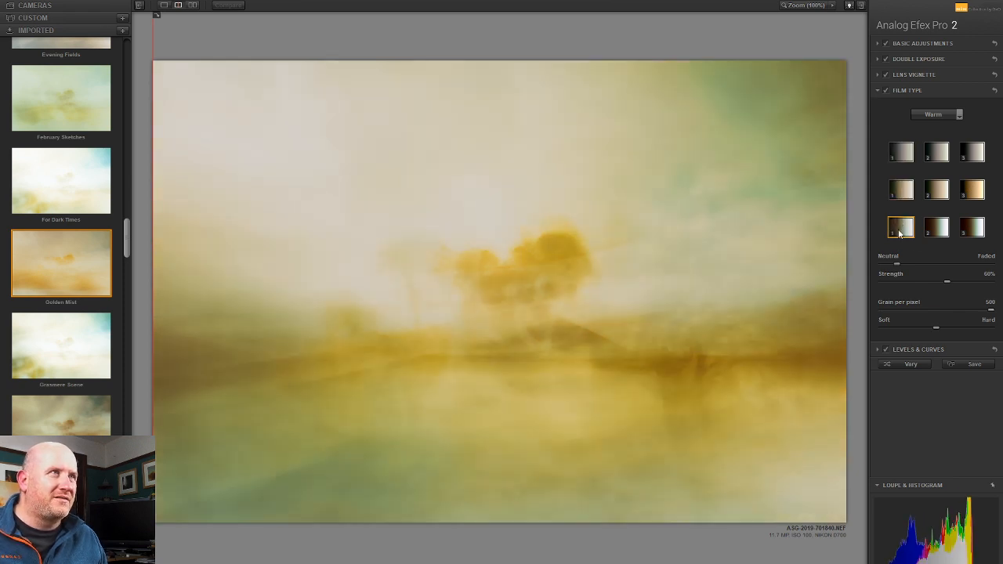
left_click(885, 350)
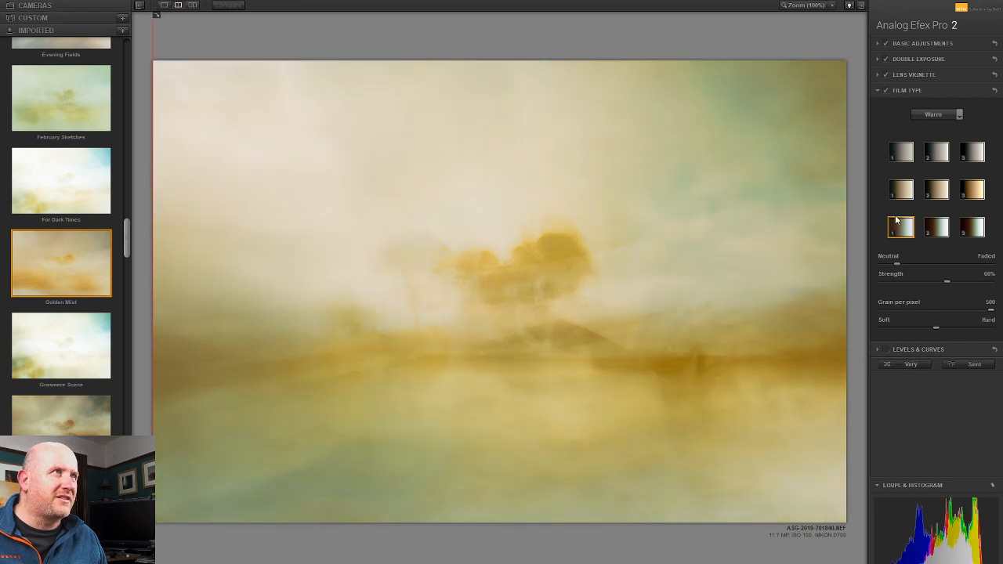
left_click(902, 154)
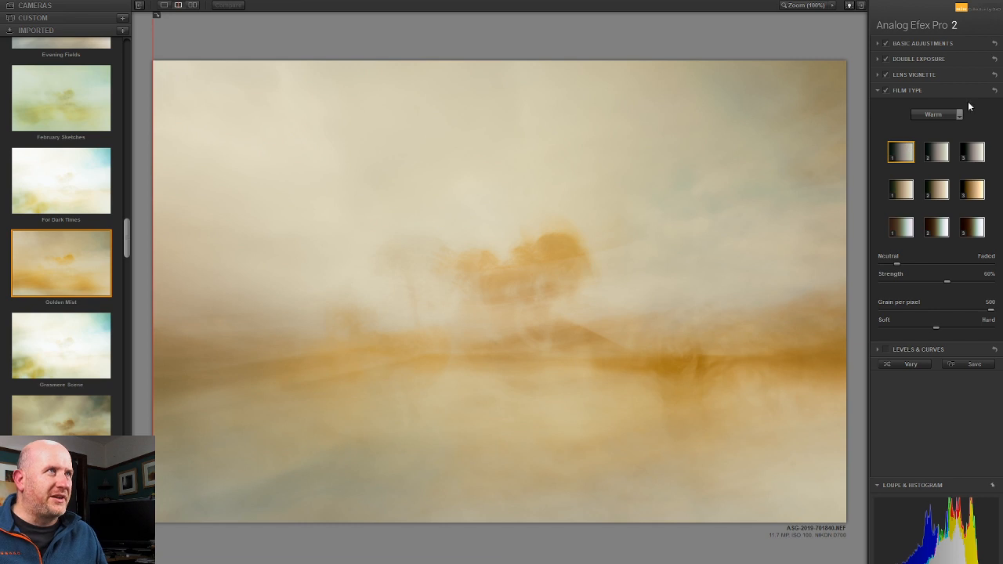
Try the Cool film type with the first film of each of its three rows.
left_click(940, 116)
left_click(926, 138)
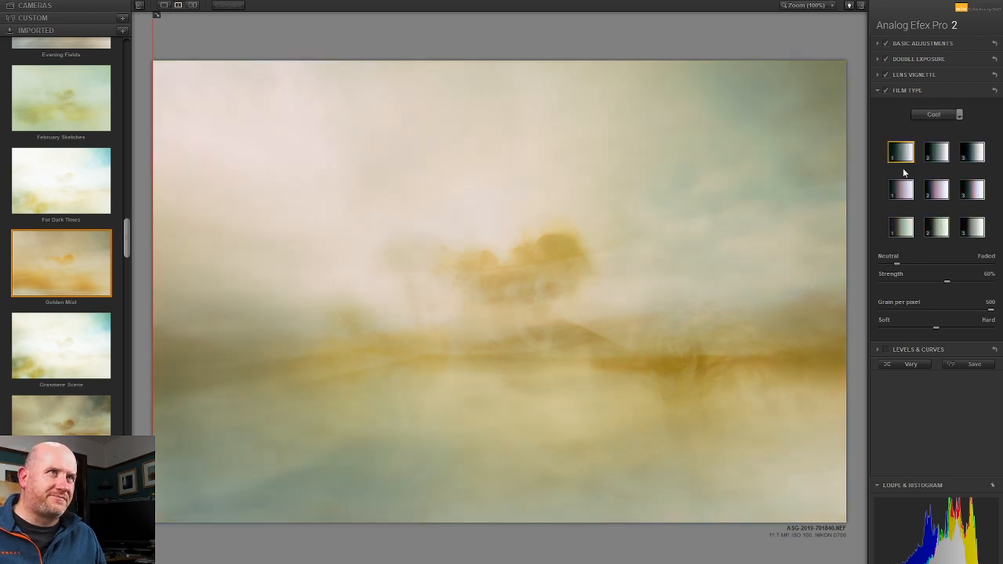
left_click(900, 187)
left_click(904, 231)
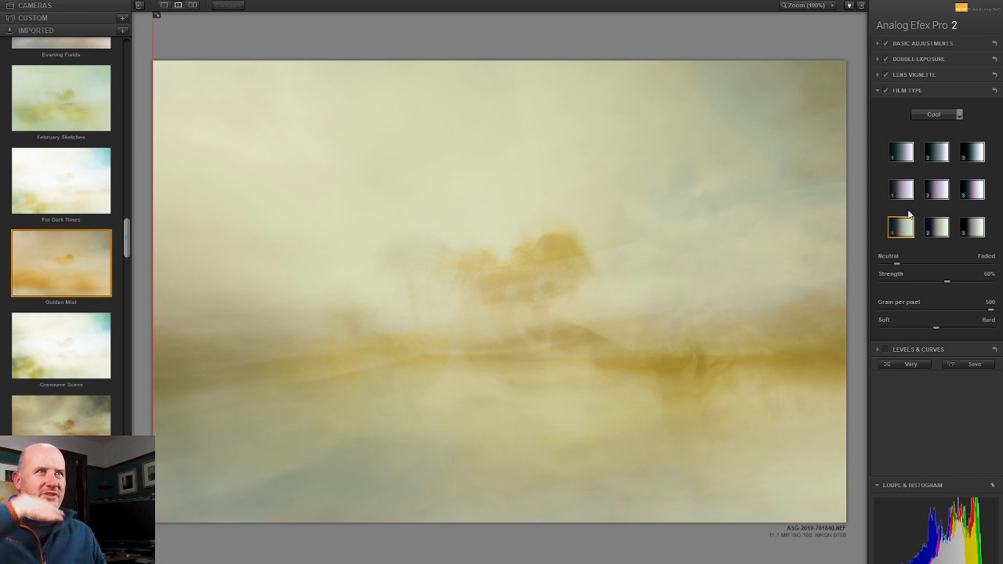
left_click(907, 159)
left_click(901, 194)
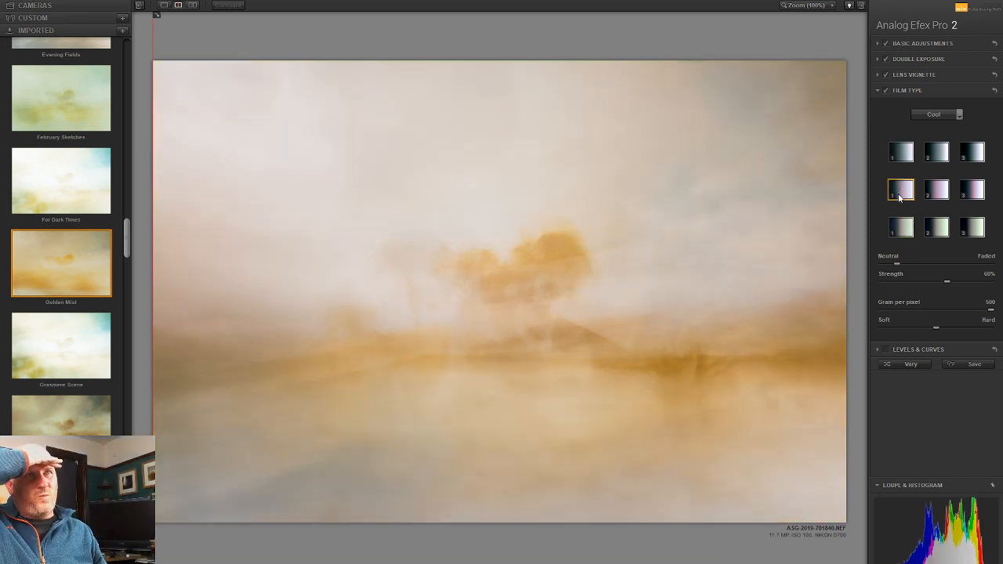
Try the Subtle film type with the first film of its second, third and fourth rows.
left_click(928, 114)
left_click(928, 130)
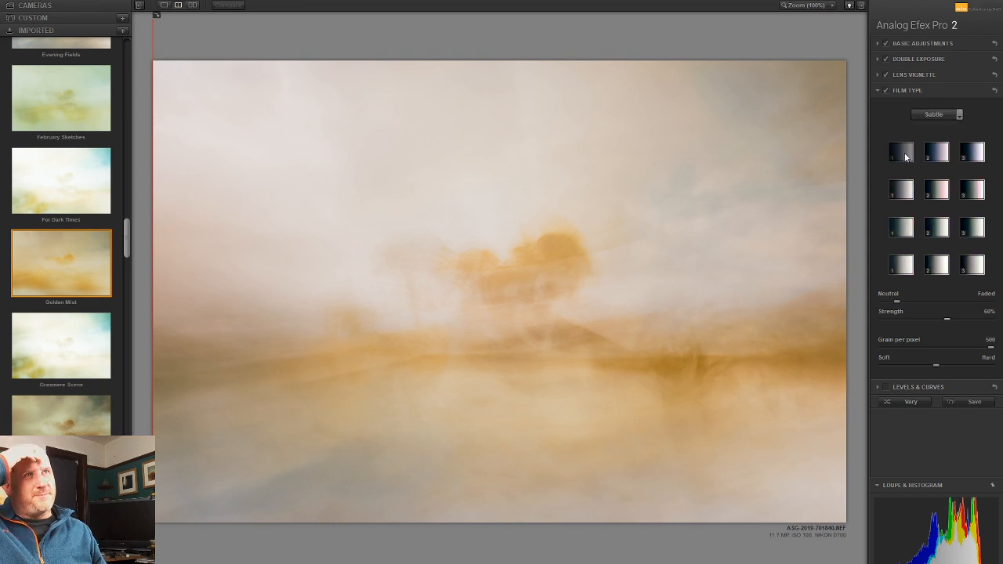
left_click(901, 190)
left_click(902, 229)
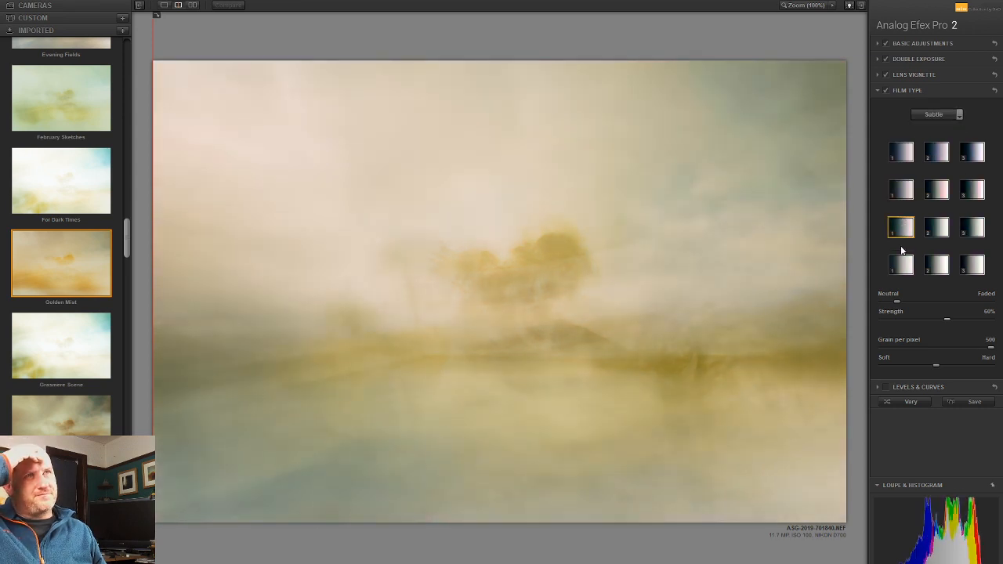
left_click(899, 266)
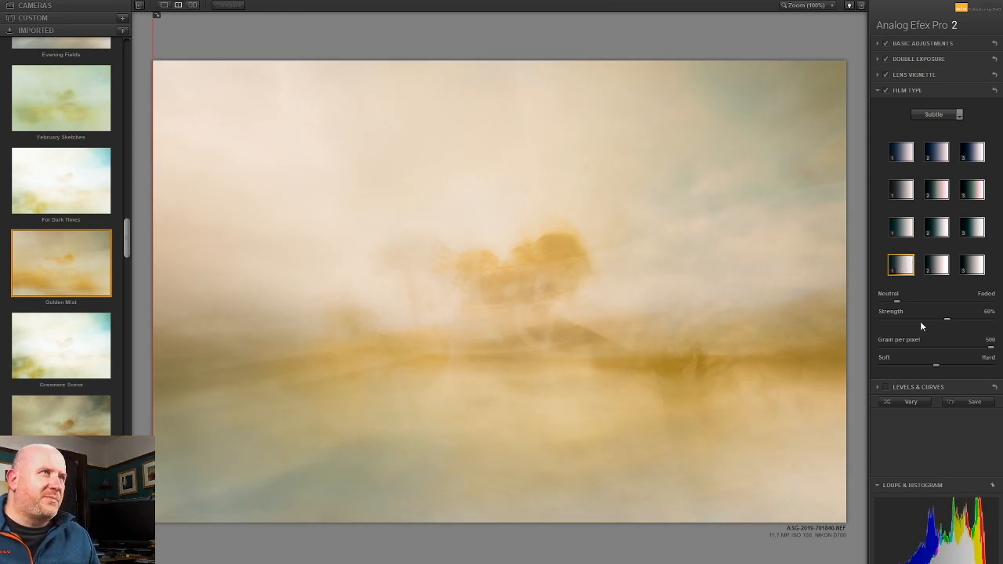
Enable Levels & Curves and straighten the RGB curve, moving both end points to the corners, removing the upper point and placing the lower one on the diagonal.
left_click(885, 387)
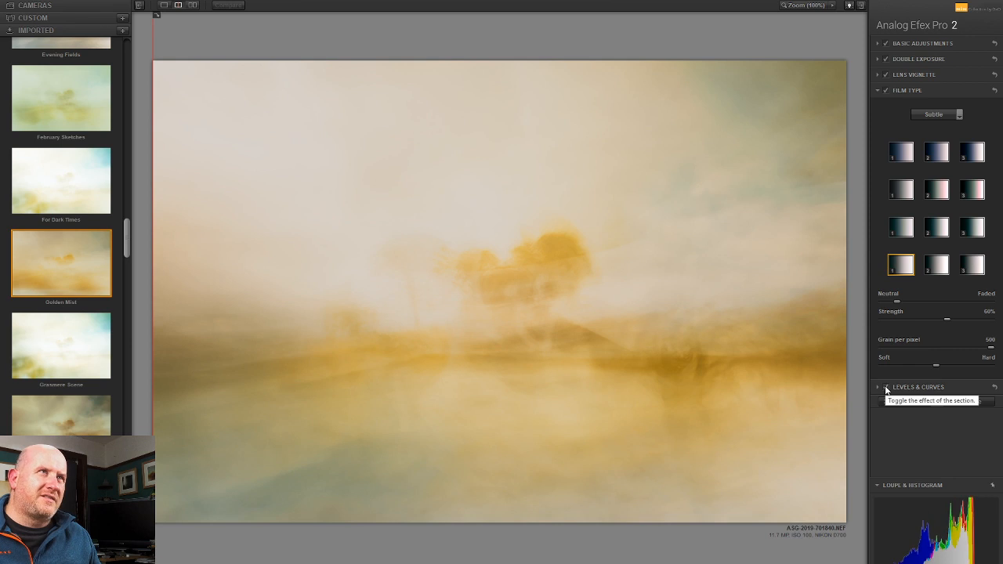
left_click(885, 387)
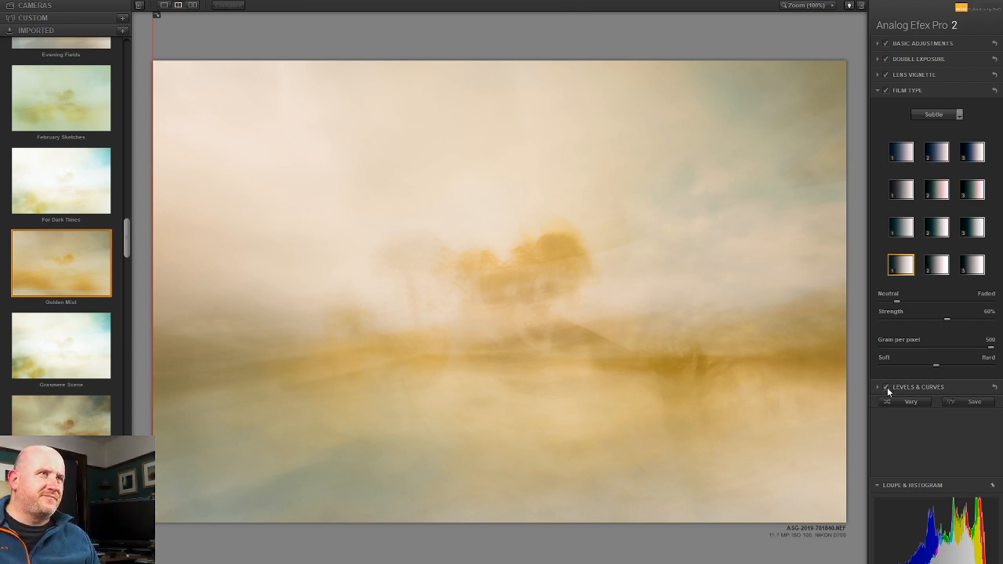
left_click(886, 388)
left_click(920, 385)
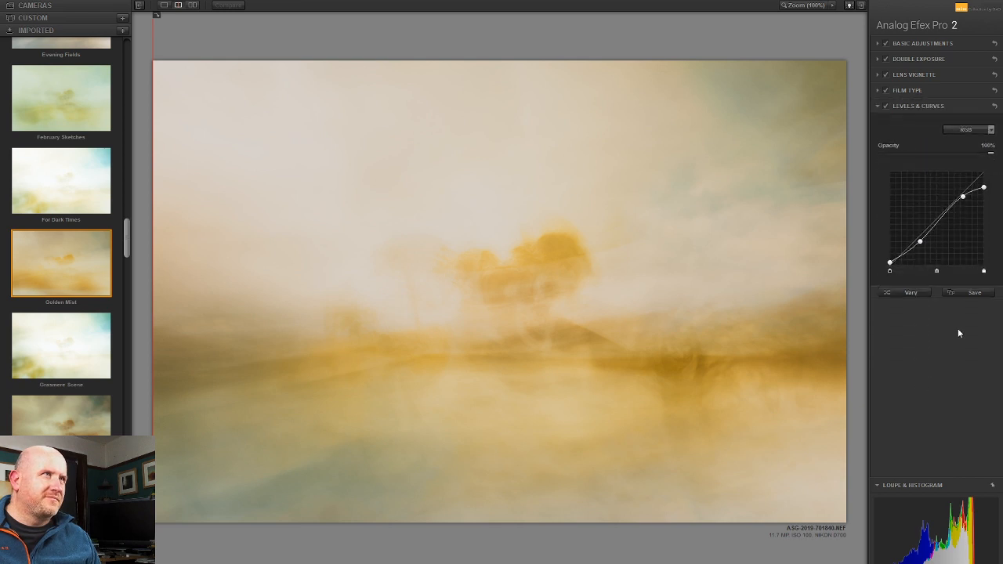
left_click_drag(890, 262, 890, 266)
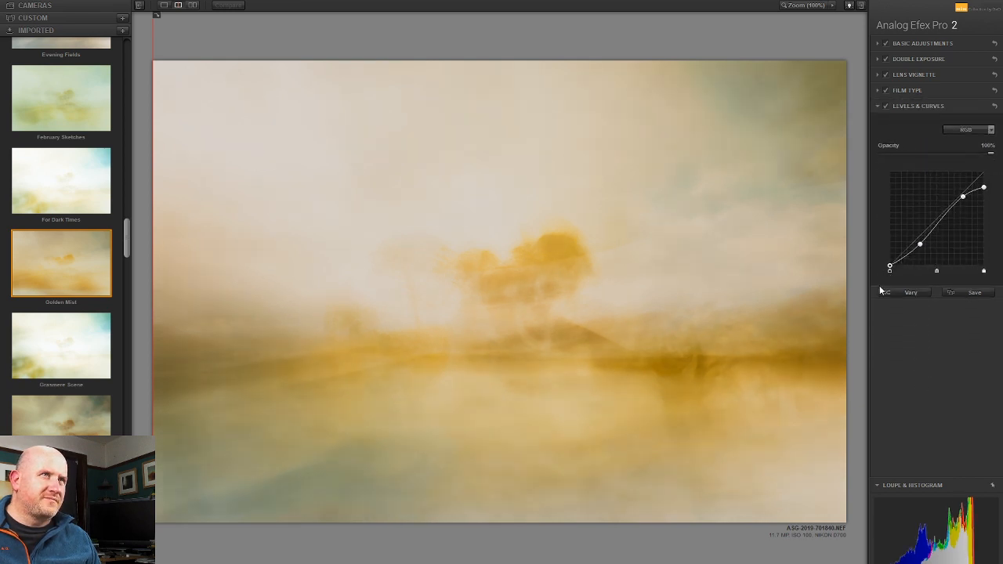
left_click_drag(983, 188, 983, 173)
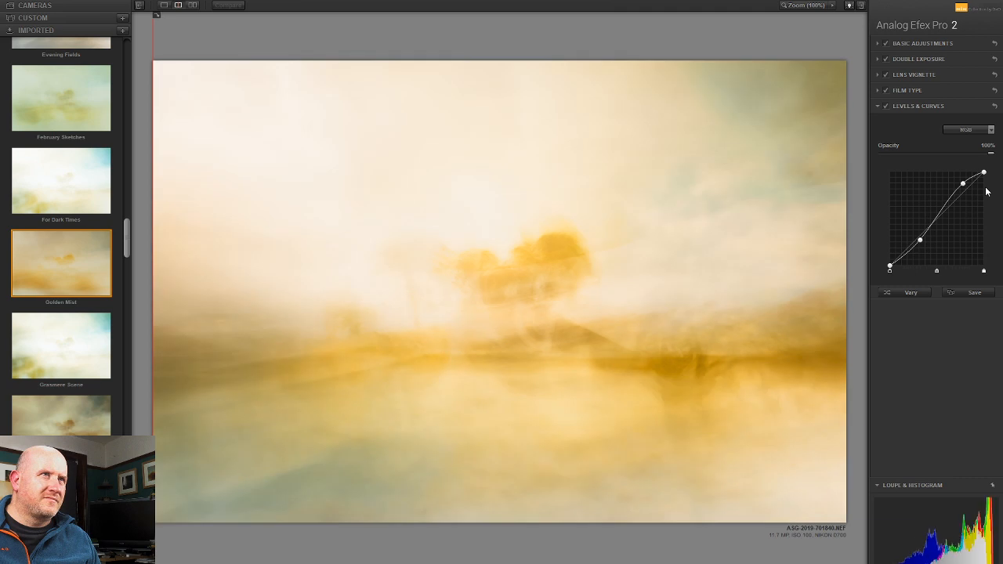
double_click(962, 184)
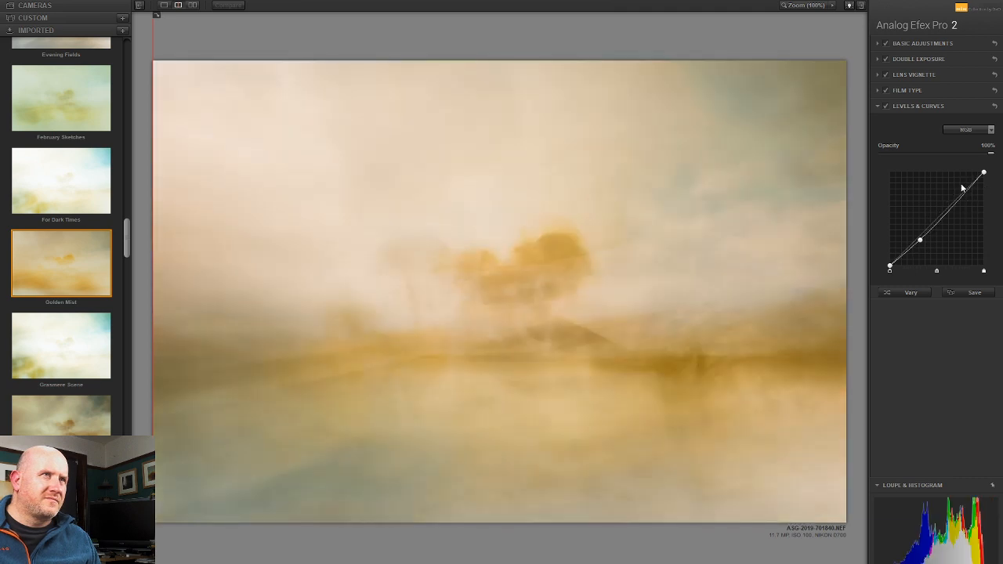
left_click_drag(920, 242, 921, 240)
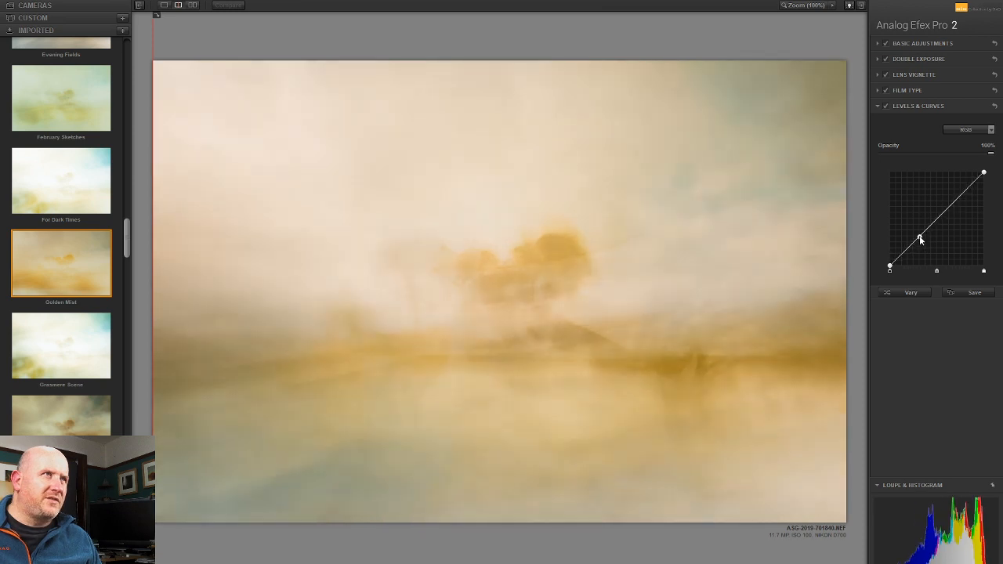
Set the Film Type to Warm, using the first film of the first row, with Strength at 98%.
left_click(906, 89)
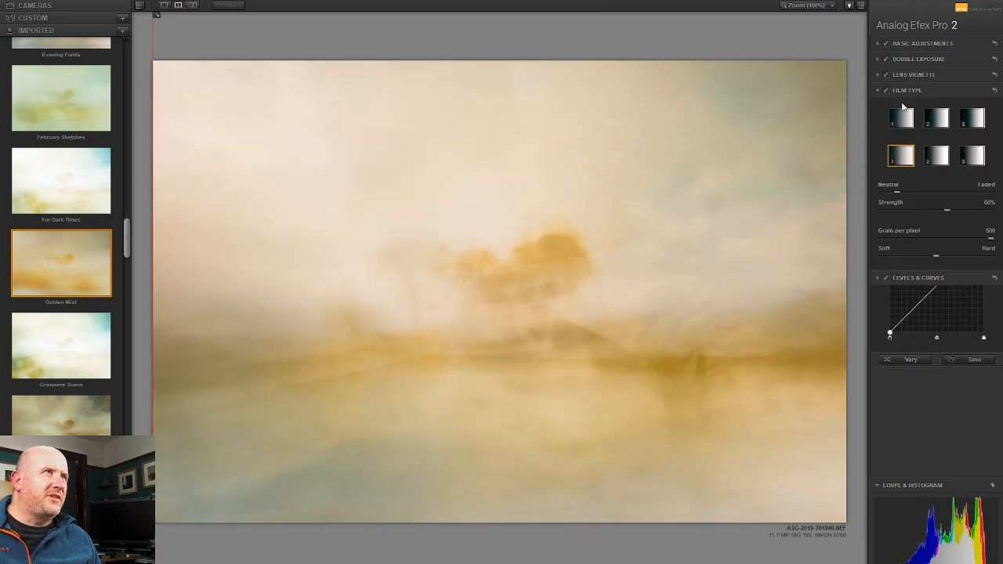
left_click(922, 116)
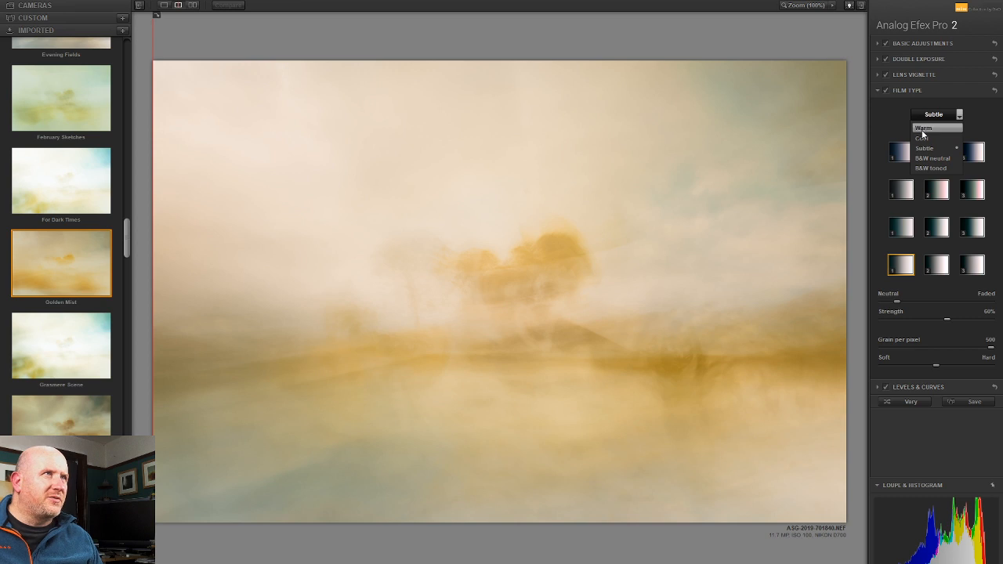
left_click(922, 135)
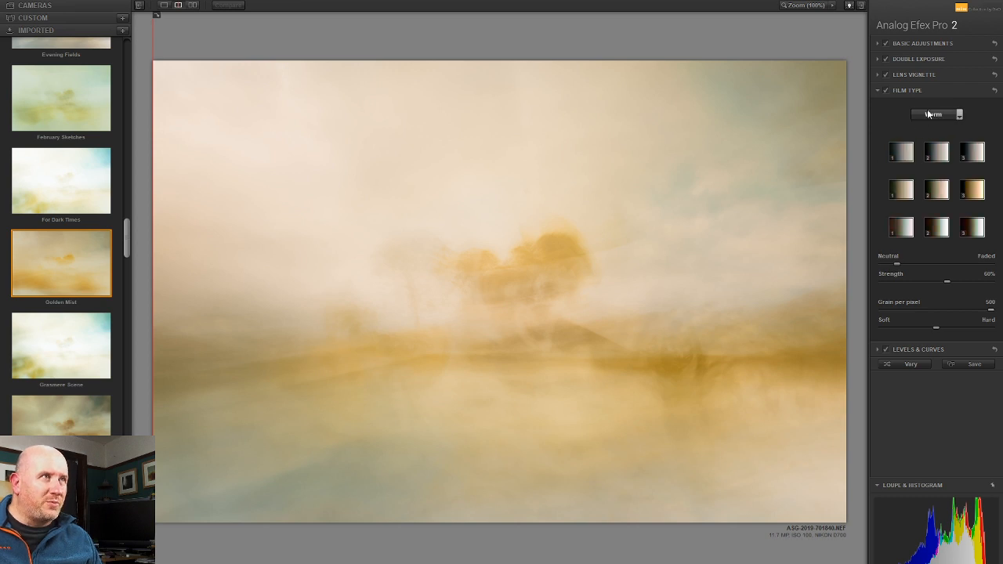
left_click(901, 154)
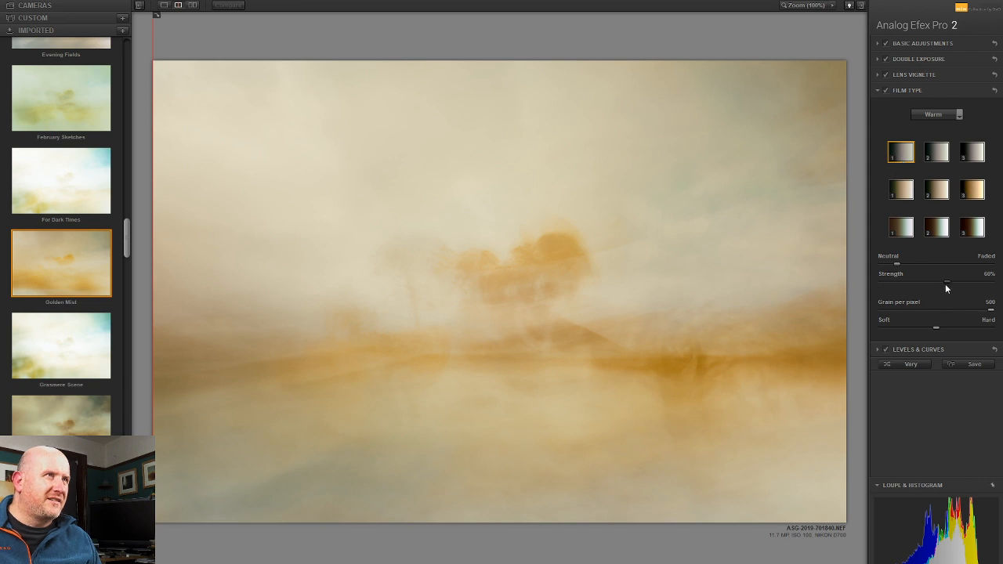
left_click_drag(899, 287, 819, 289)
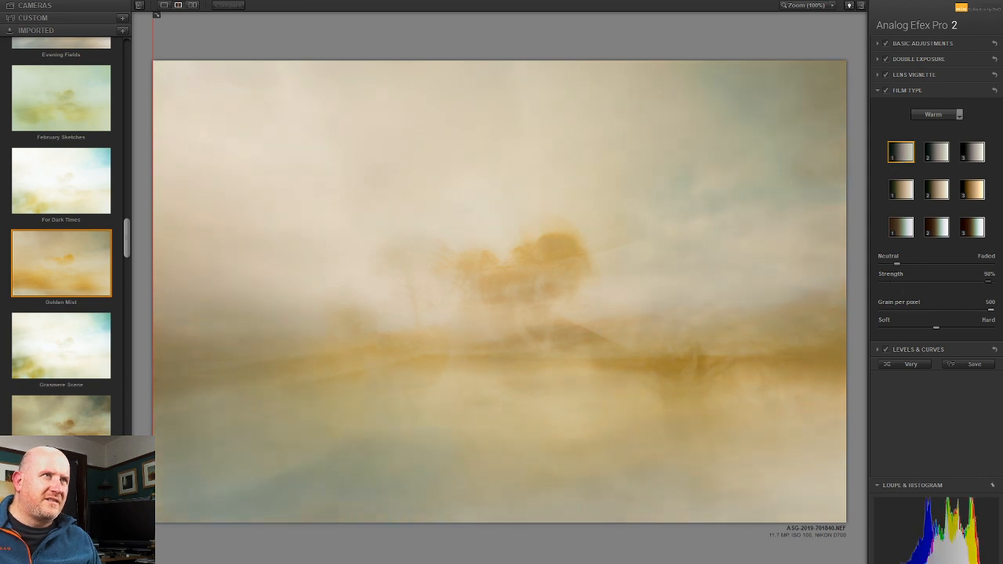
Set the film Strength to 59% and the Detail Extraction in Basic Adjustments to 24%.
left_click_drag(987, 282, 876, 285)
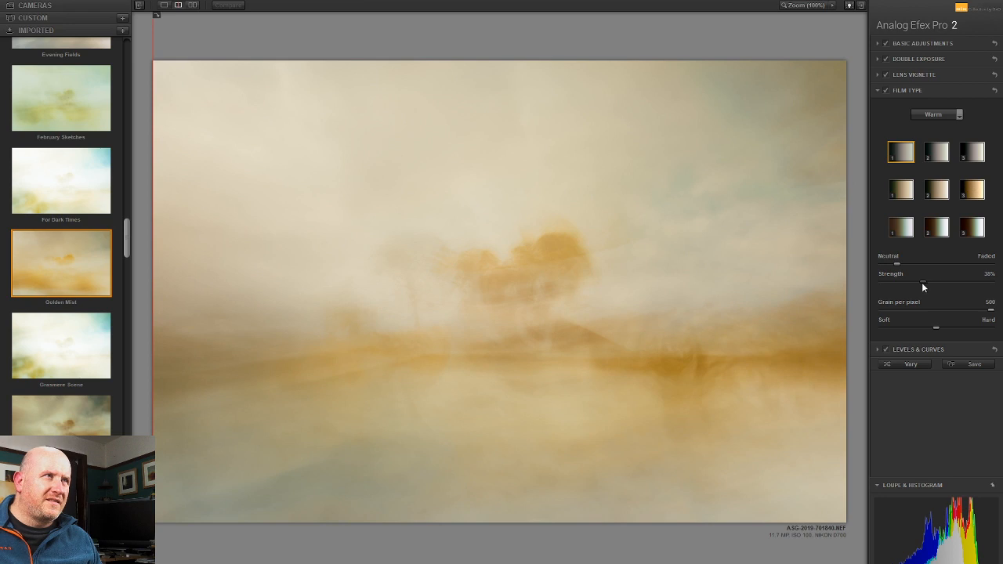
left_click_drag(944, 282, 942, 283)
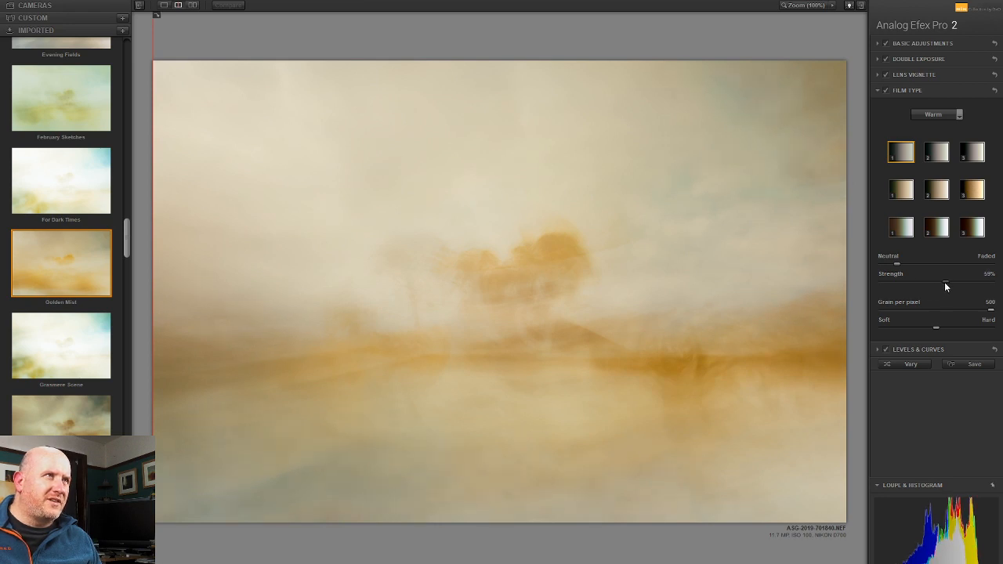
left_click(946, 43)
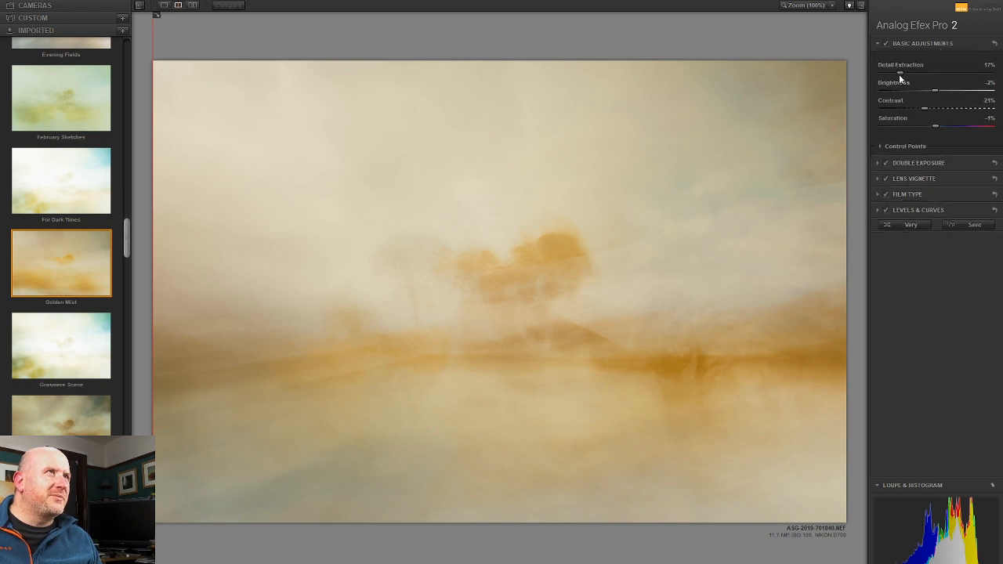
mouse_move(897, 71)
left_mouse_down()
mouse_move(850, 75)
mouse_move(909, 76)
left_mouse_up()
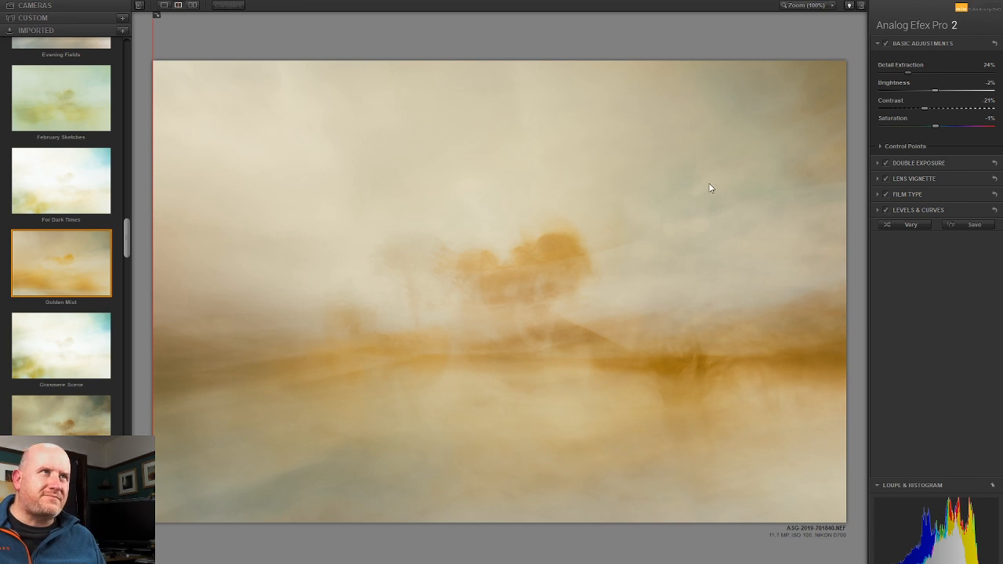
left_click_drag(147, 144, 105, 179)
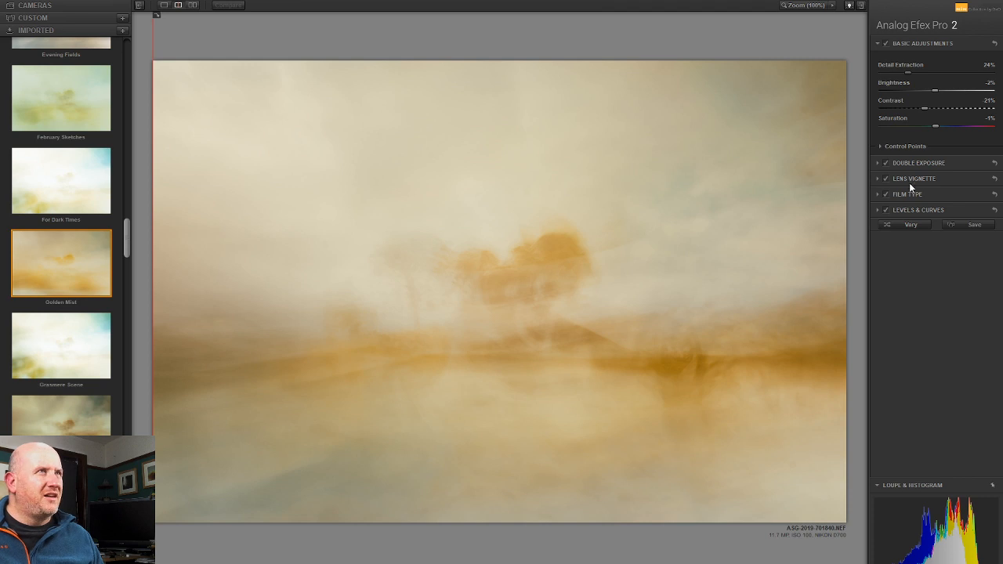
Compare the image with and without Double Exposure, reset its Exposure Balance, and set the balance to 53%.
left_click(887, 163)
left_click(887, 164)
left_click(901, 163)
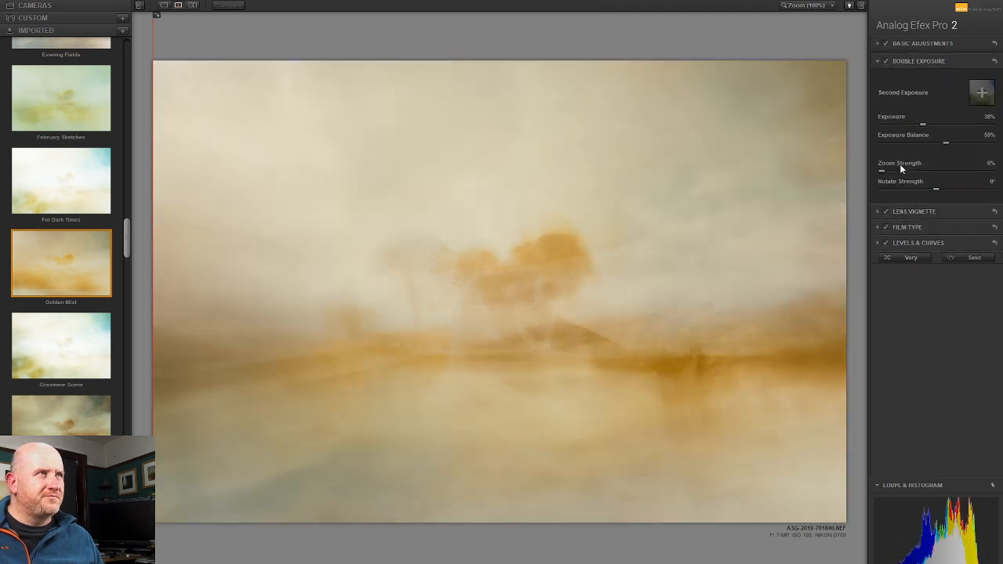
double_click(945, 144)
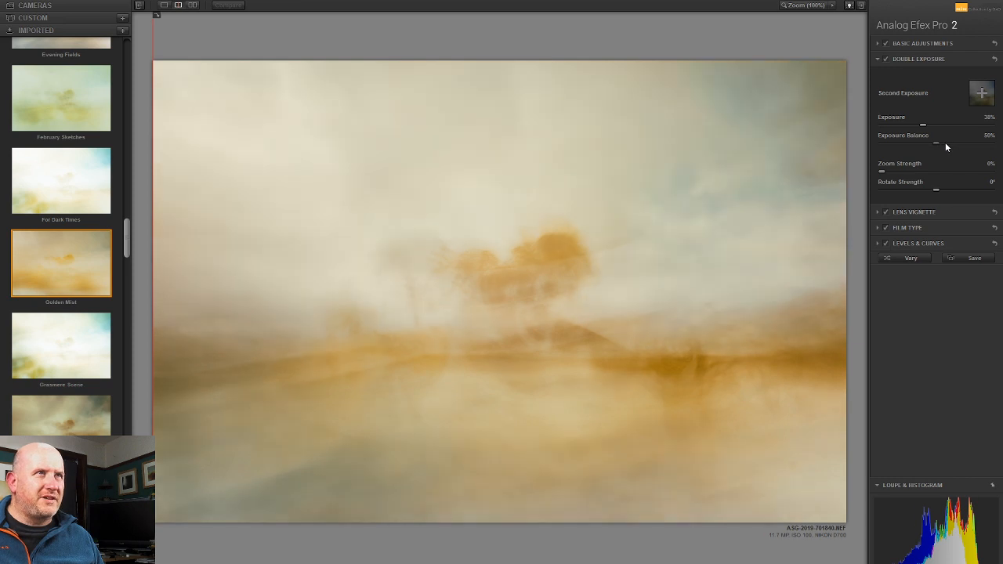
left_click(944, 143)
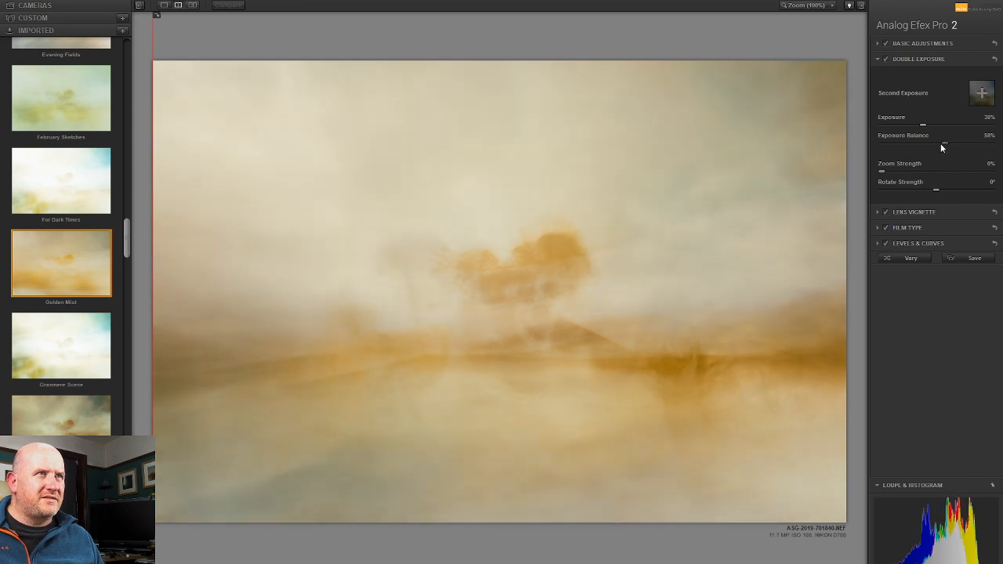
left_click_drag(936, 146, 940, 148)
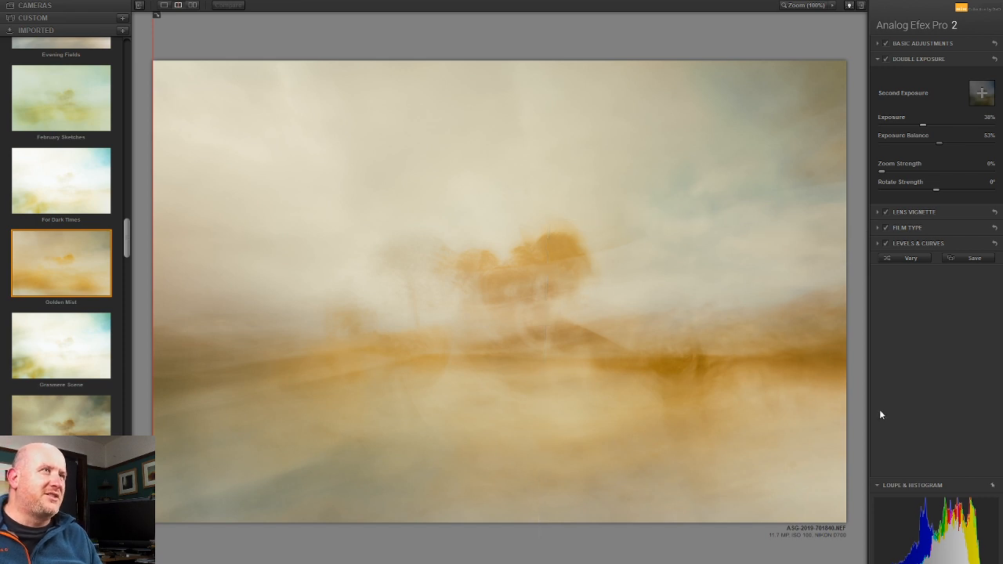
Adjust the placement of the second exposure slightly using its on-image handles.
left_click_drag(819, 413, 820, 394)
mouse_move(815, 425)
left_mouse_down()
mouse_move(818, 401)
mouse_move(818, 416)
left_mouse_up()
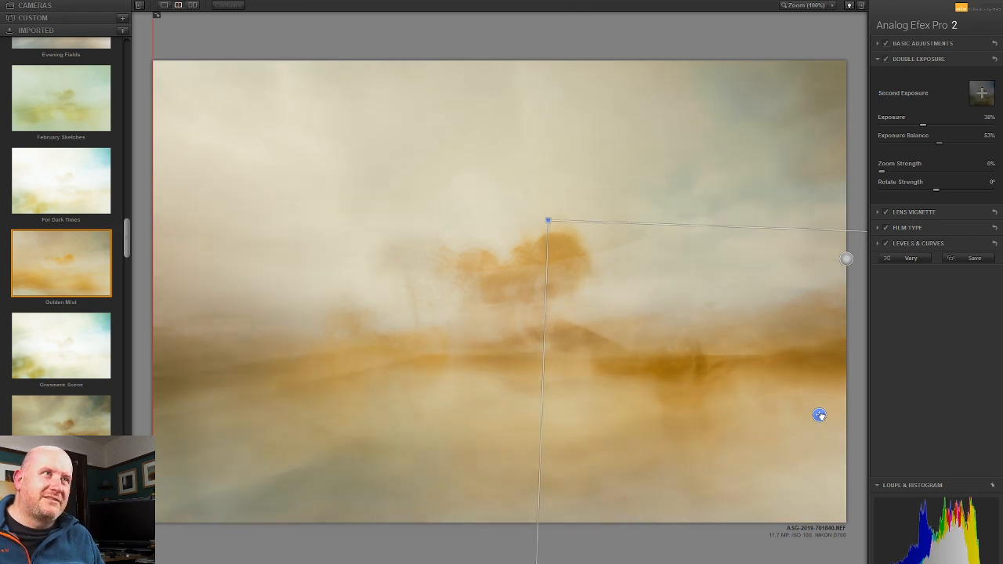
mouse_move(521, 191)
left_mouse_down()
mouse_move(533, 181)
mouse_move(528, 188)
left_mouse_up()
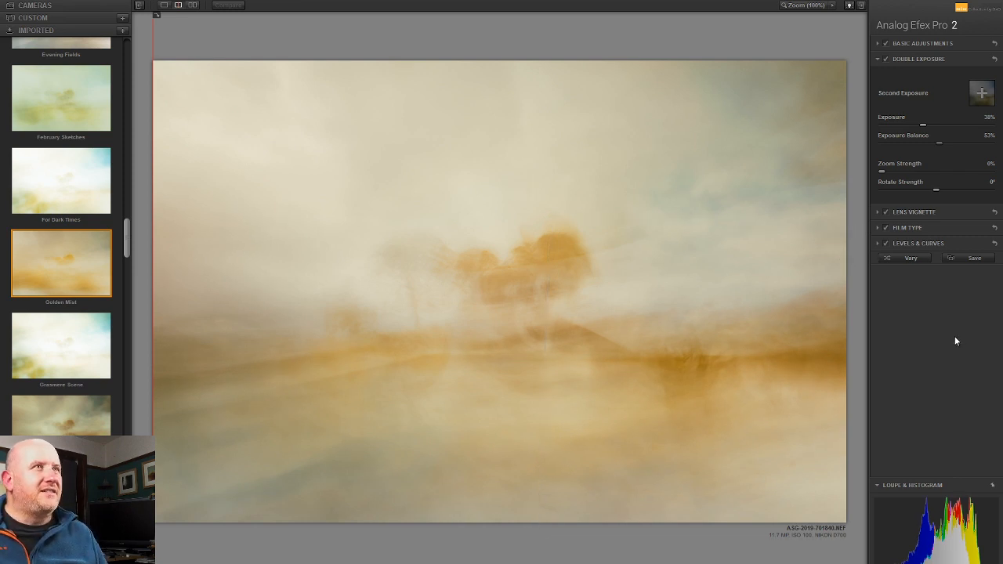
Try lowering the Blue channel curve in Levels & Curves with added midtone points, and remove those points.
left_click(901, 228)
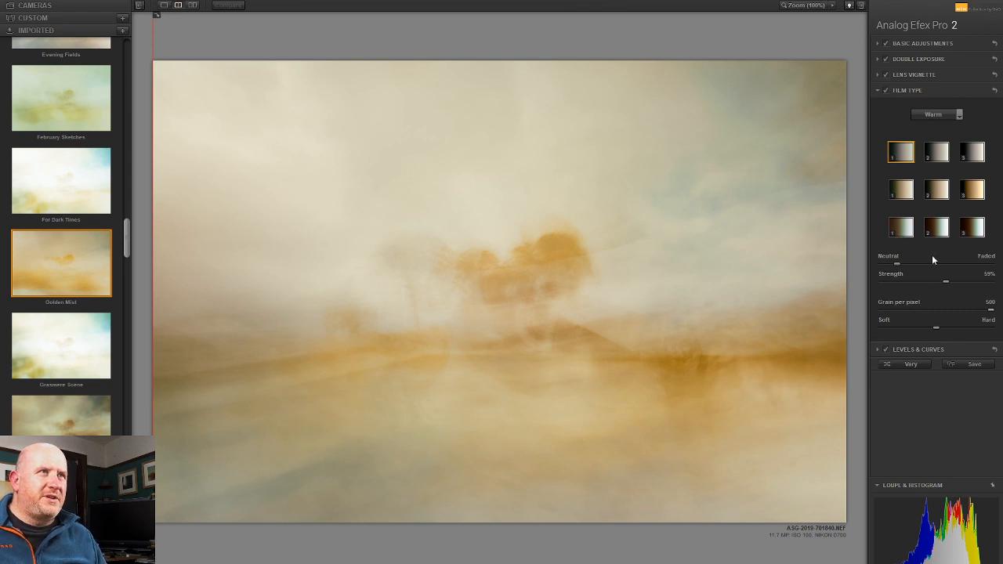
left_click(922, 348)
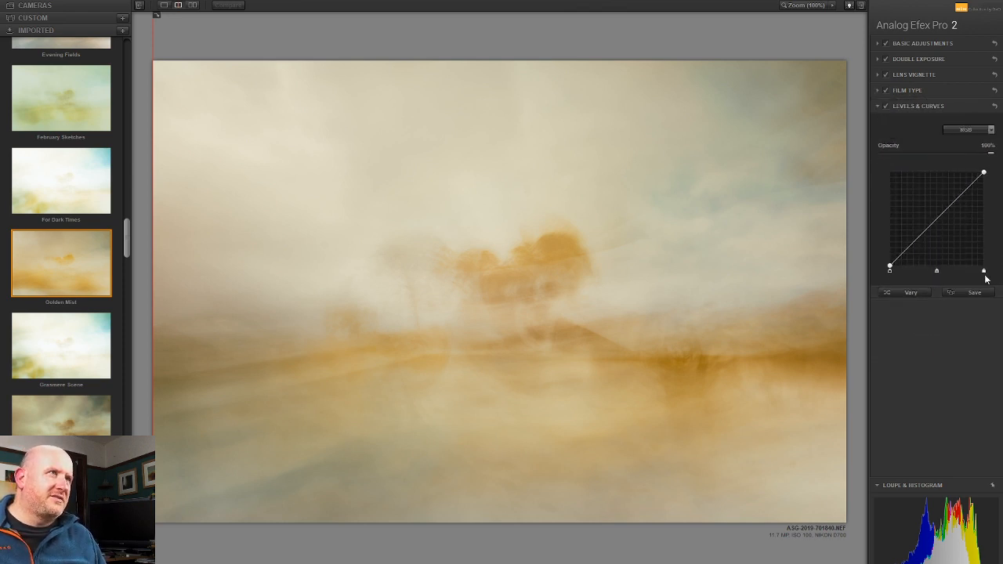
left_click(959, 130)
left_click(957, 182)
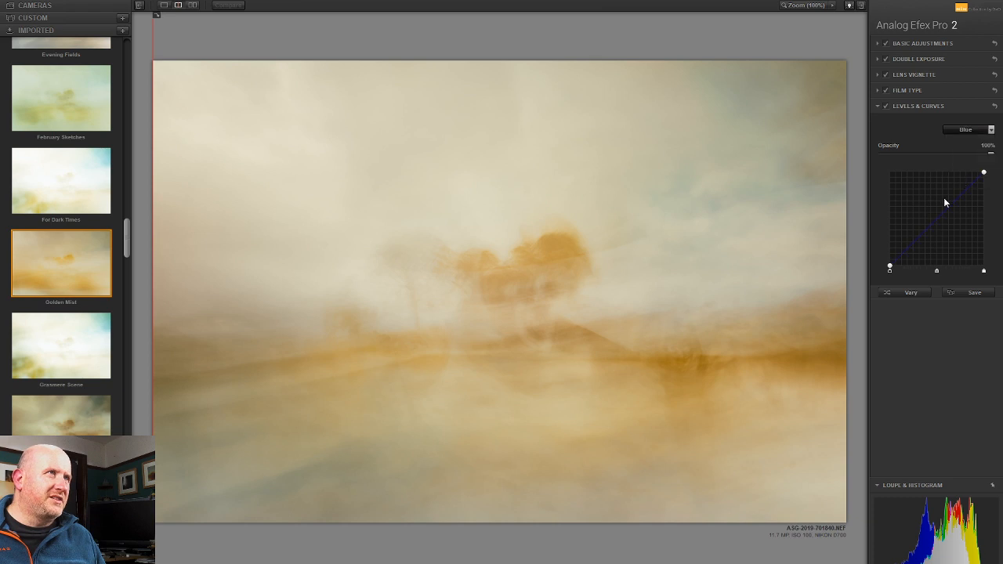
mouse_move(942, 210)
left_mouse_down()
mouse_move(935, 203)
mouse_move(943, 226)
mouse_move(934, 227)
left_mouse_up()
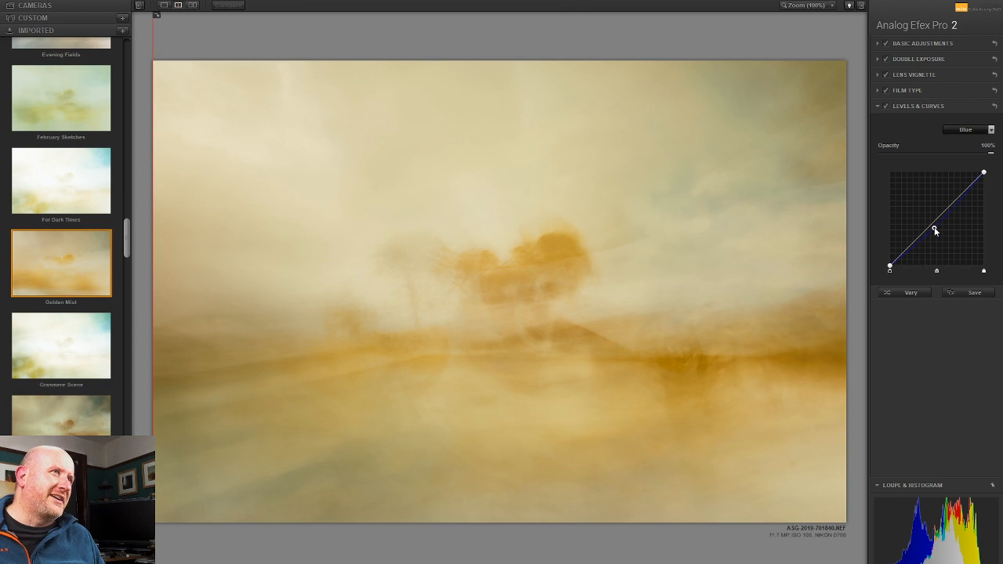
left_click_drag(934, 230, 926, 239)
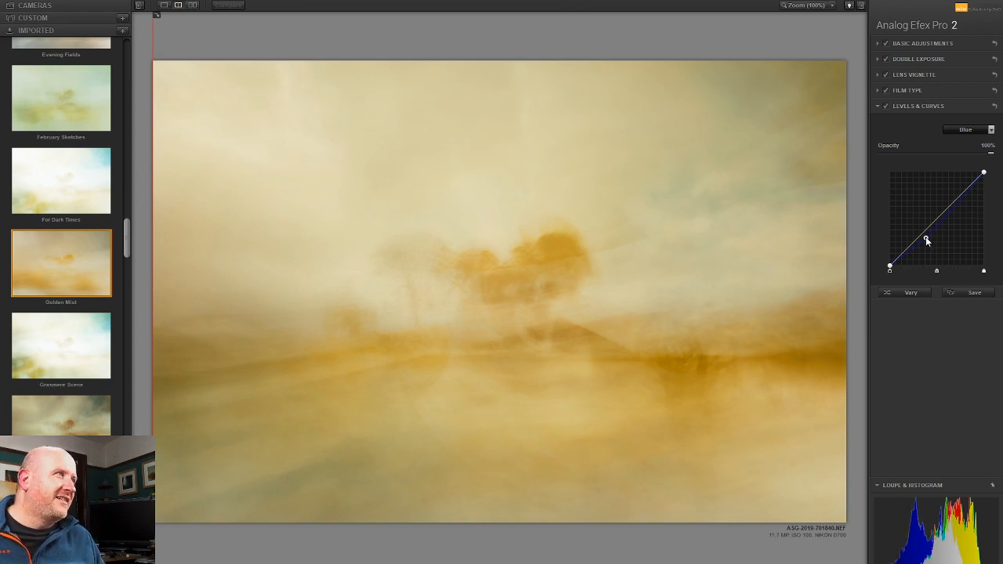
left_click_drag(951, 208, 928, 235)
double_click(958, 207)
double_click(929, 232)
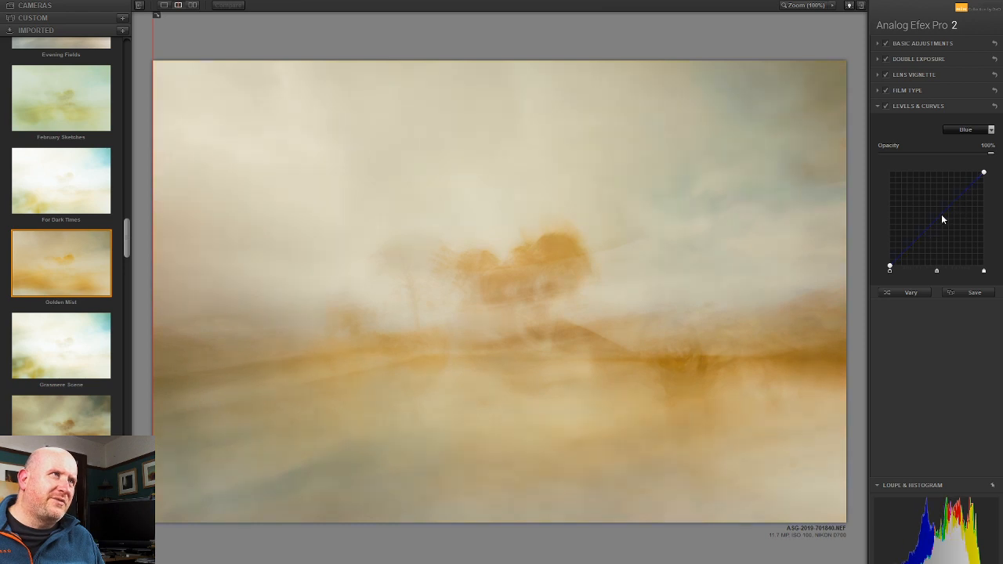
Add a Blue curve point just below the middle of the diagonal, nudge the white end point inward and raise the black end point slightly.
left_click(940, 219)
left_click_drag(942, 223, 941, 219)
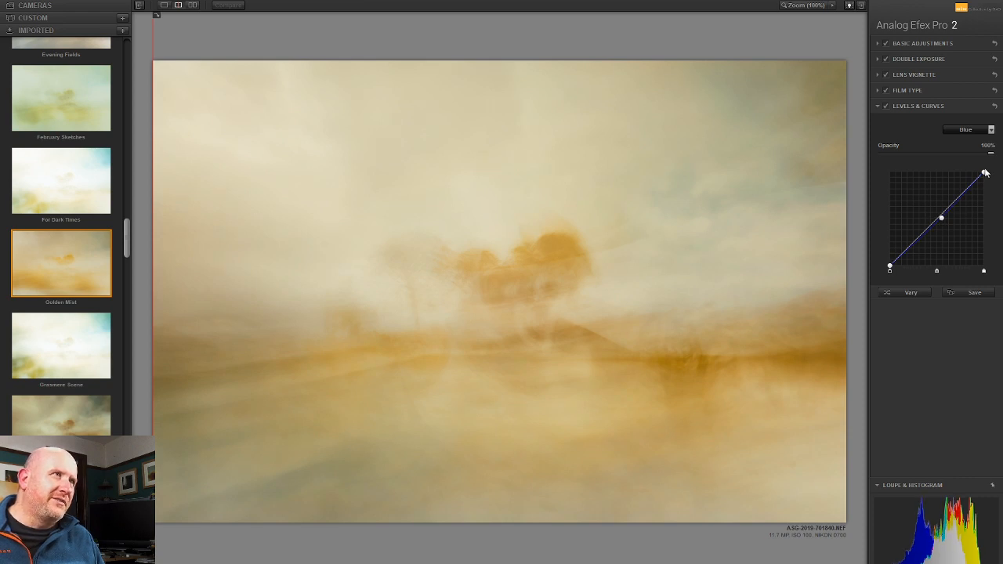
mouse_move(984, 174)
left_mouse_down()
mouse_move(993, 190)
mouse_move(984, 168)
left_mouse_up()
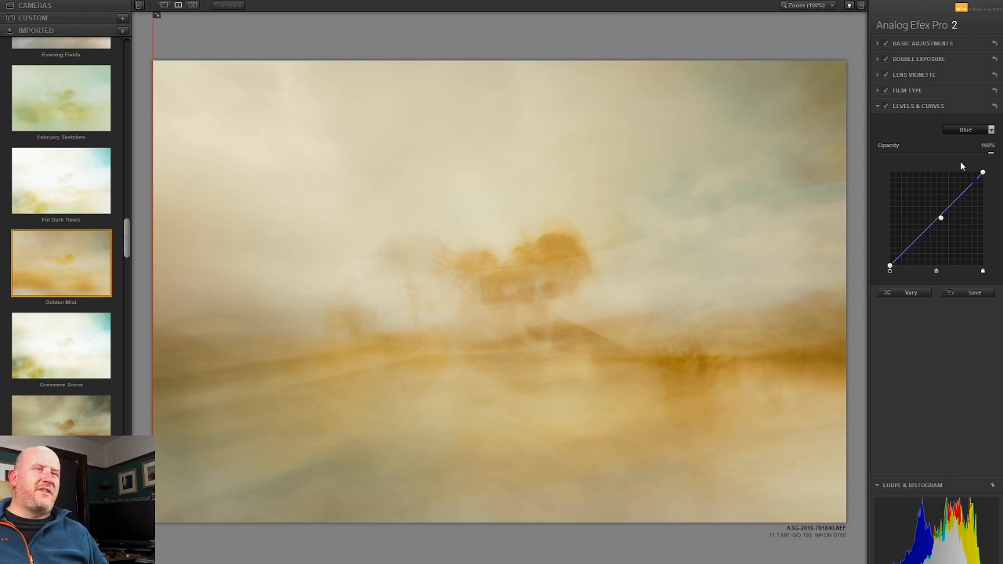
mouse_move(889, 268)
left_mouse_down()
mouse_move(911, 287)
mouse_move(889, 271)
mouse_move(890, 259)
left_mouse_up()
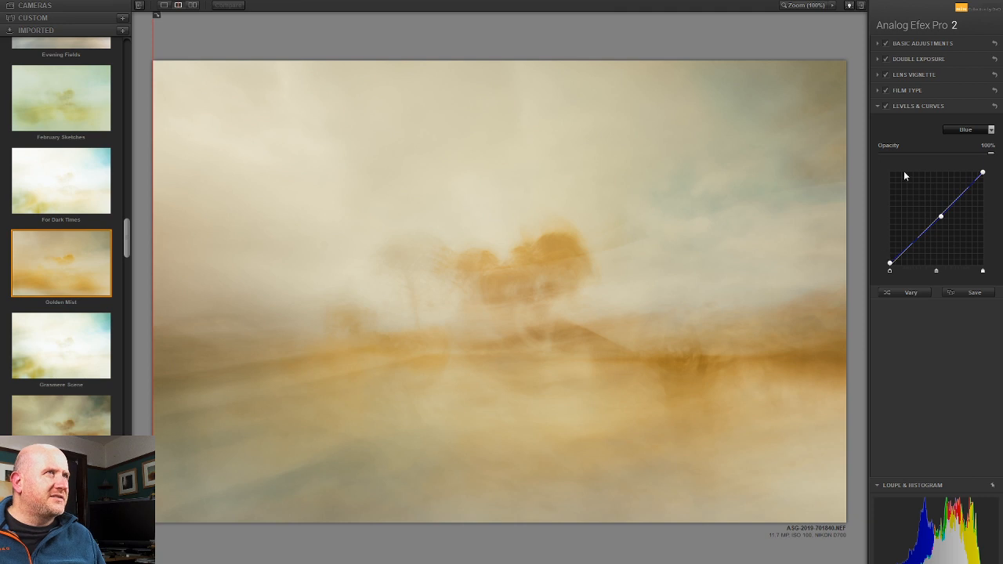
Set the Double Exposure's Exposure Balance to 66%.
left_click(927, 59)
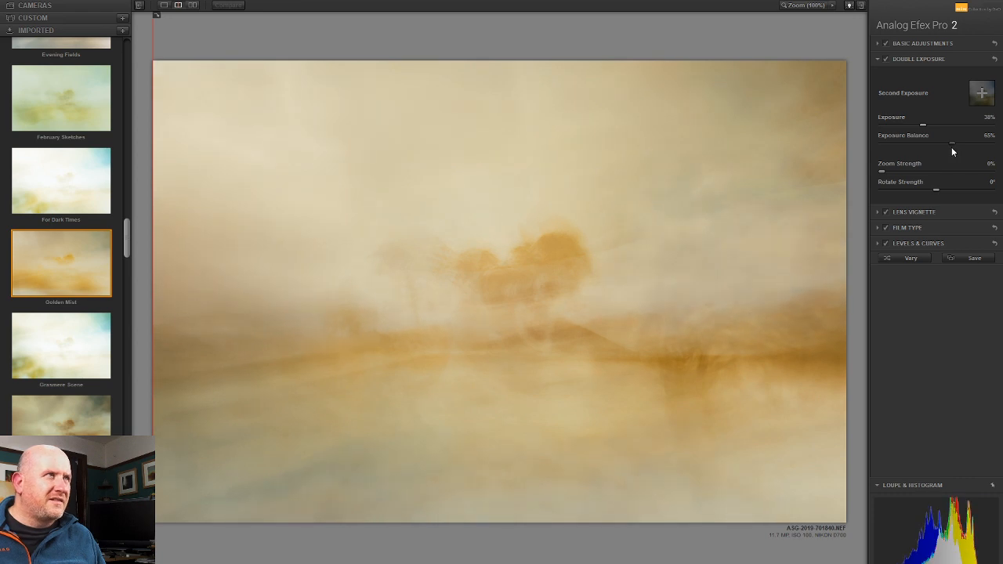
left_click_drag(950, 146, 961, 148)
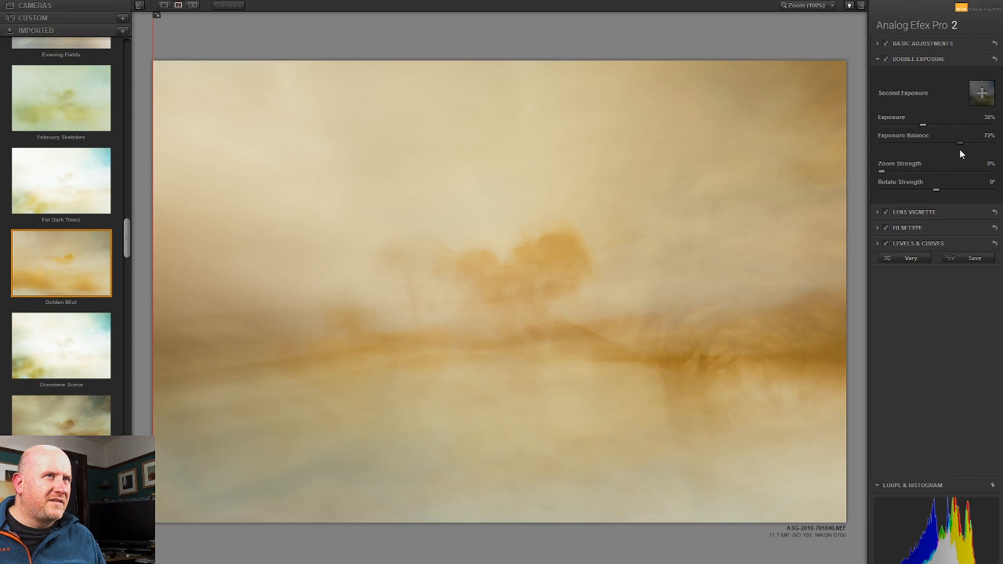
left_click_drag(956, 154, 954, 153)
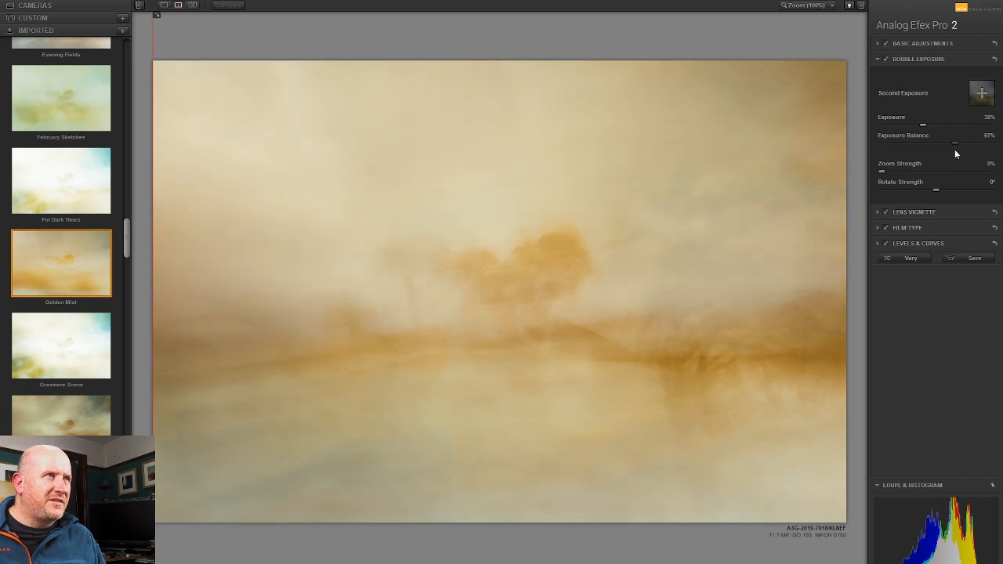
mouse_move(832, 373)
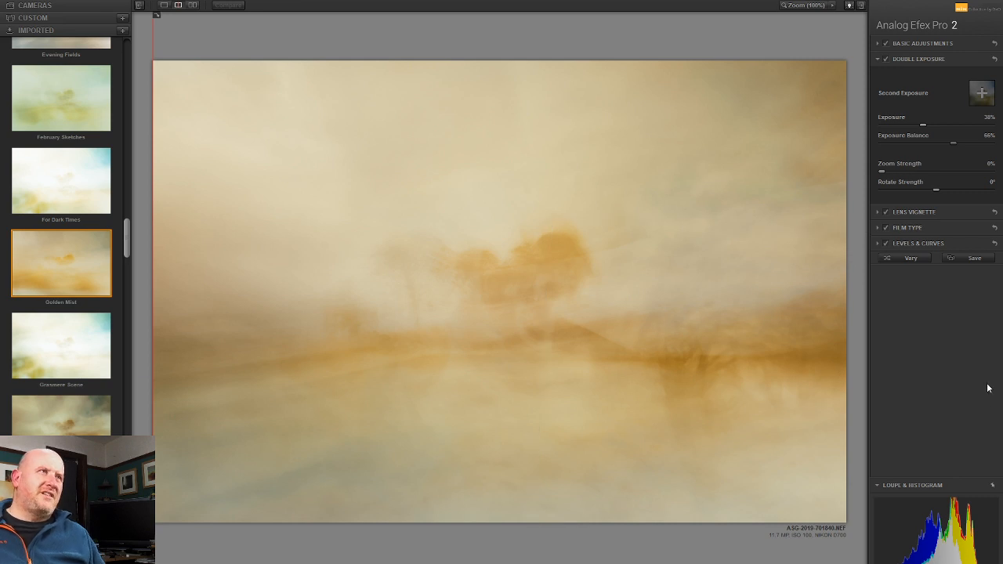
On the Red channel curve, keep the white end point in the corner and place a point on the diagonal in the upper midtones.
left_click(918, 243)
left_click(967, 130)
left_click(974, 164)
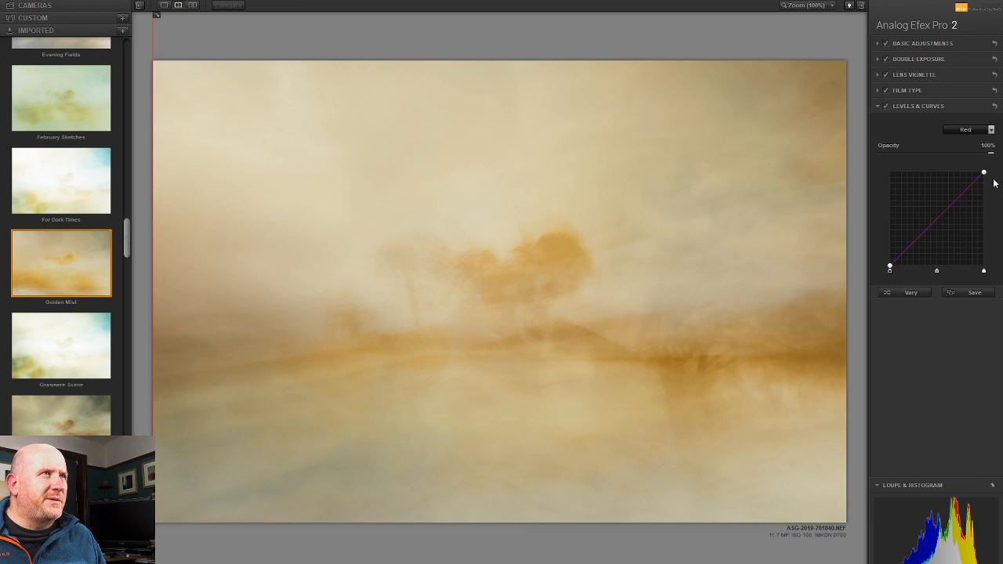
mouse_move(984, 174)
left_mouse_down()
mouse_move(990, 188)
mouse_move(983, 165)
mouse_move(1000, 165)
left_mouse_up()
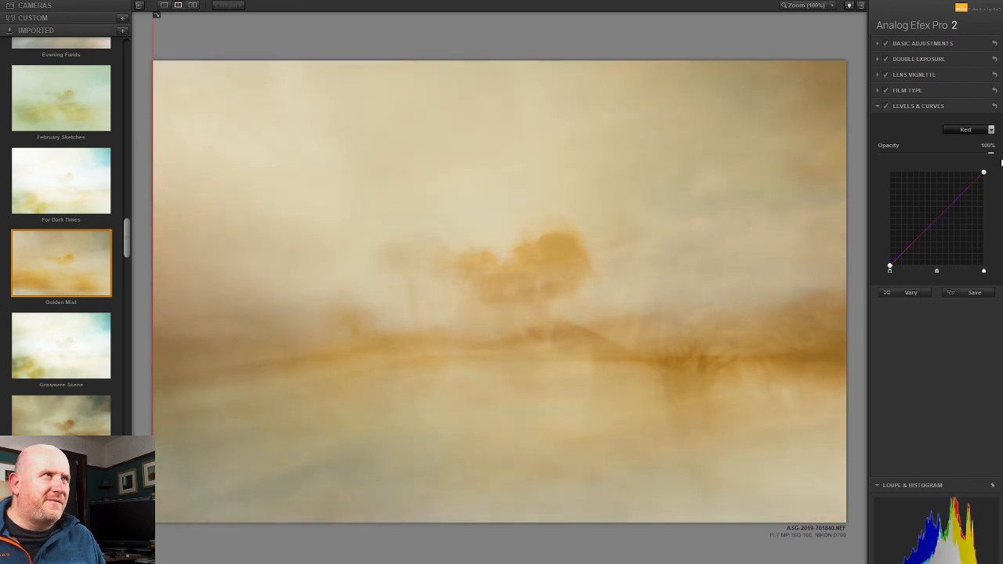
left_click_drag(946, 207, 948, 207)
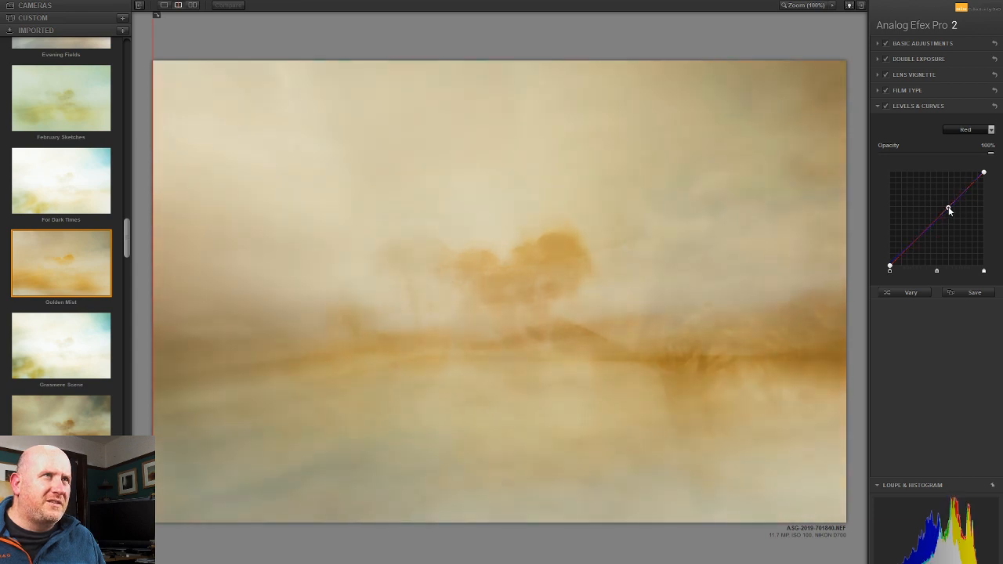
Try darkening the Luminosity curve with a lowered midtone point, keeping its end points in the corners, and remove that point.
left_click(969, 130)
left_click(962, 152)
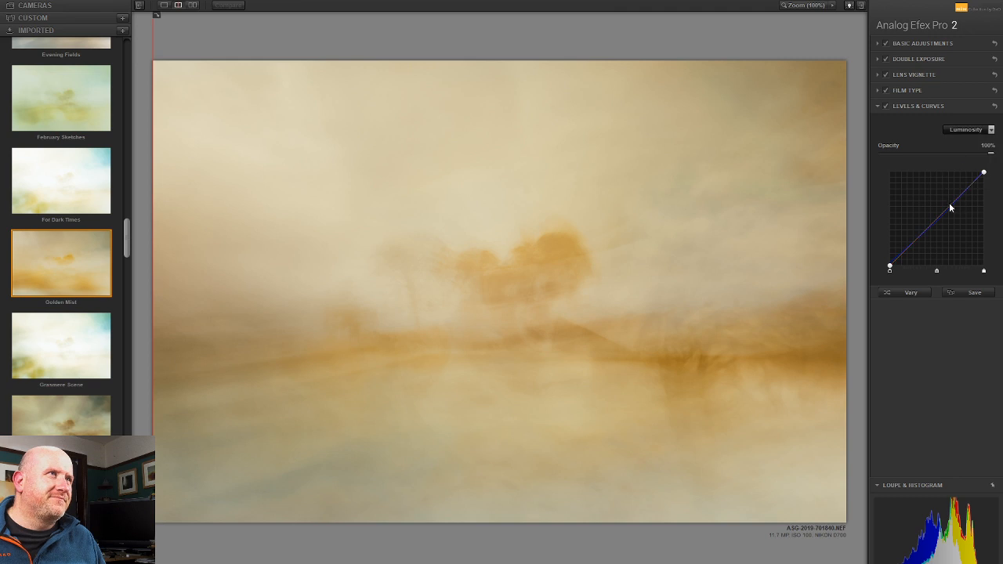
left_click_drag(943, 218, 946, 217)
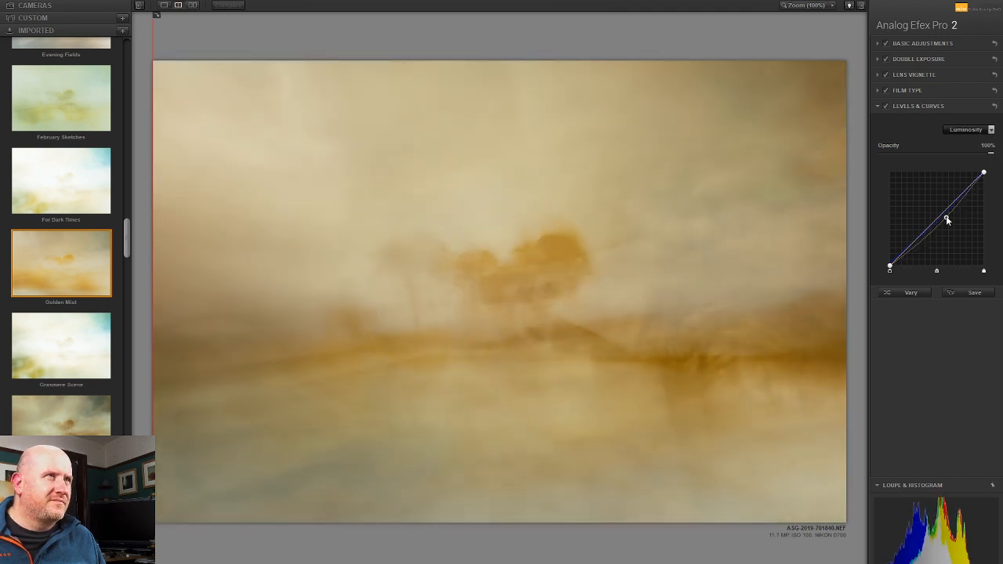
left_click_drag(889, 265, 865, 282)
mouse_move(983, 173)
left_mouse_down()
mouse_move(991, 198)
mouse_move(988, 172)
left_mouse_up()
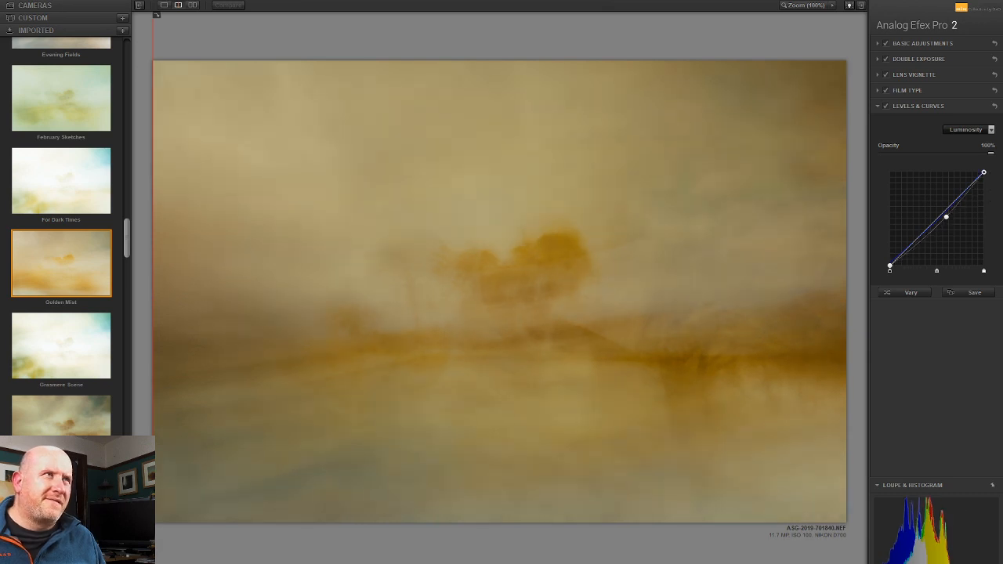
double_click(946, 218)
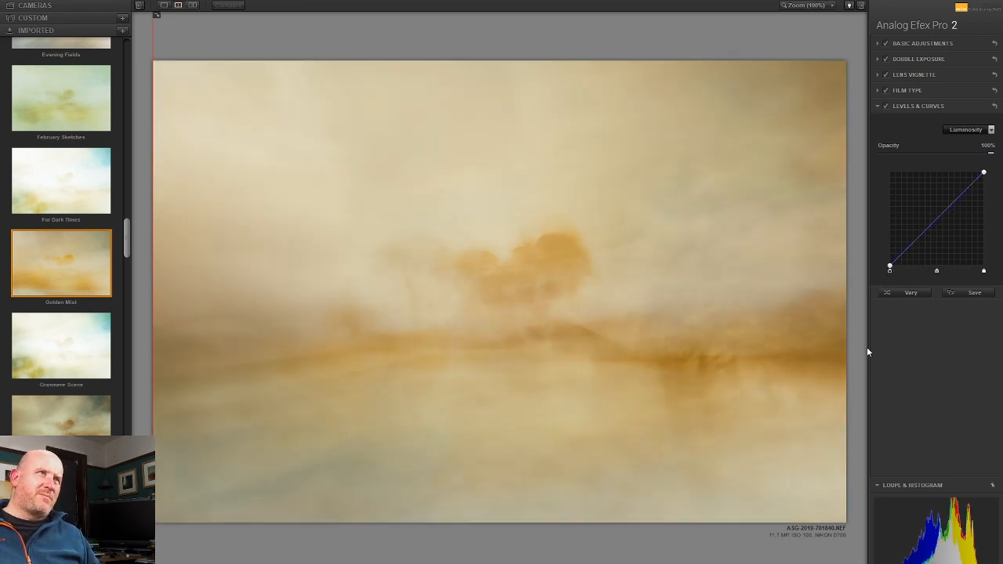
Darken the RGB curve by adding a point and placing it below the diagonal near the middle of the tonal range.
left_click(969, 127)
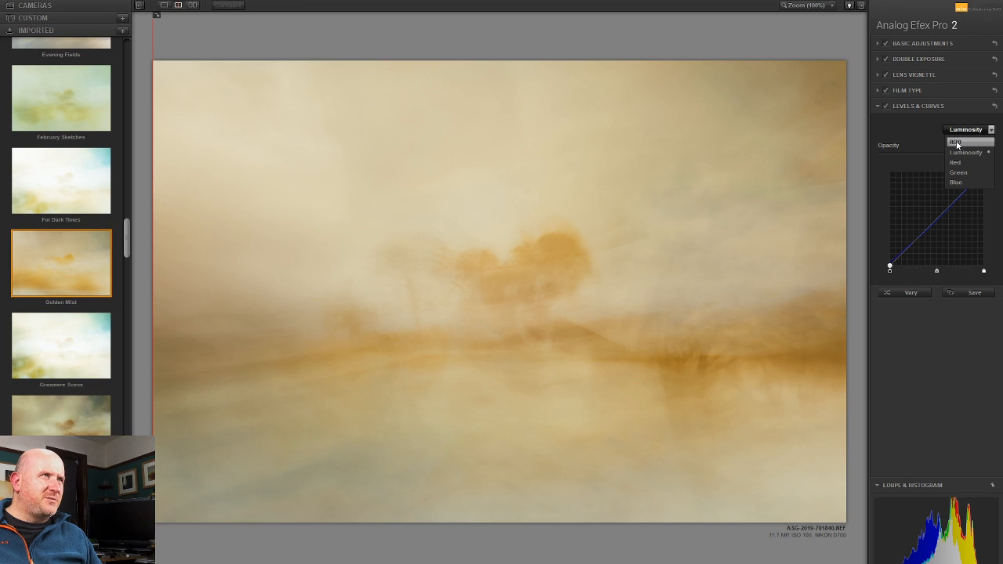
left_click(962, 142)
left_click_drag(918, 242, 914, 256)
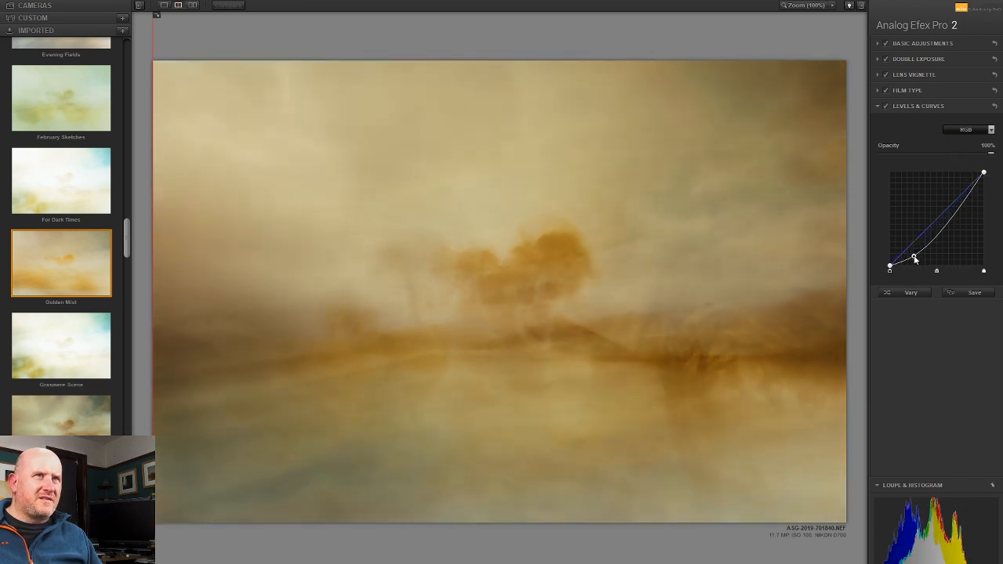
mouse_move(962, 208)
left_mouse_down()
mouse_move(956, 195)
mouse_move(964, 202)
mouse_move(969, 193)
left_mouse_up()
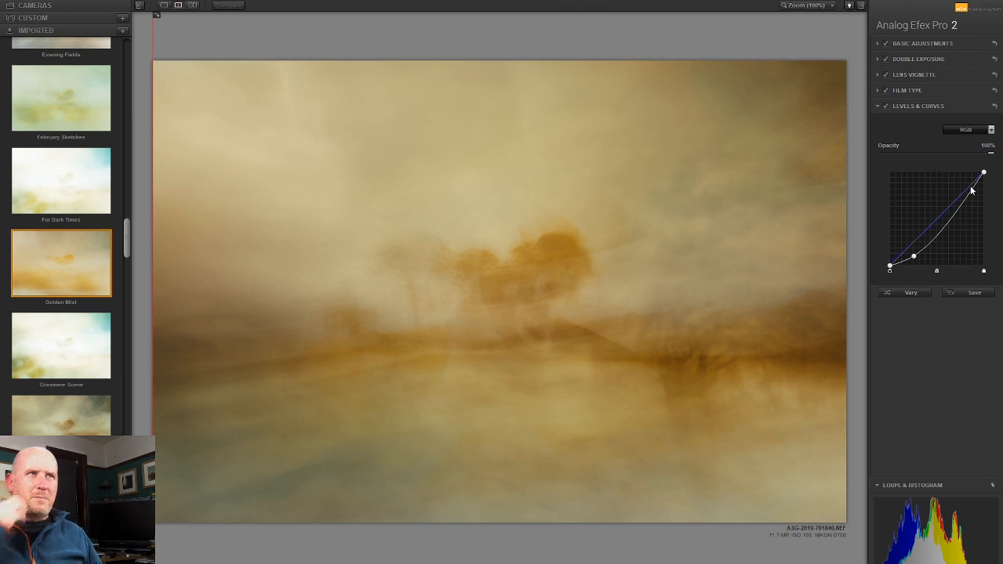
left_click_drag(914, 257, 933, 238)
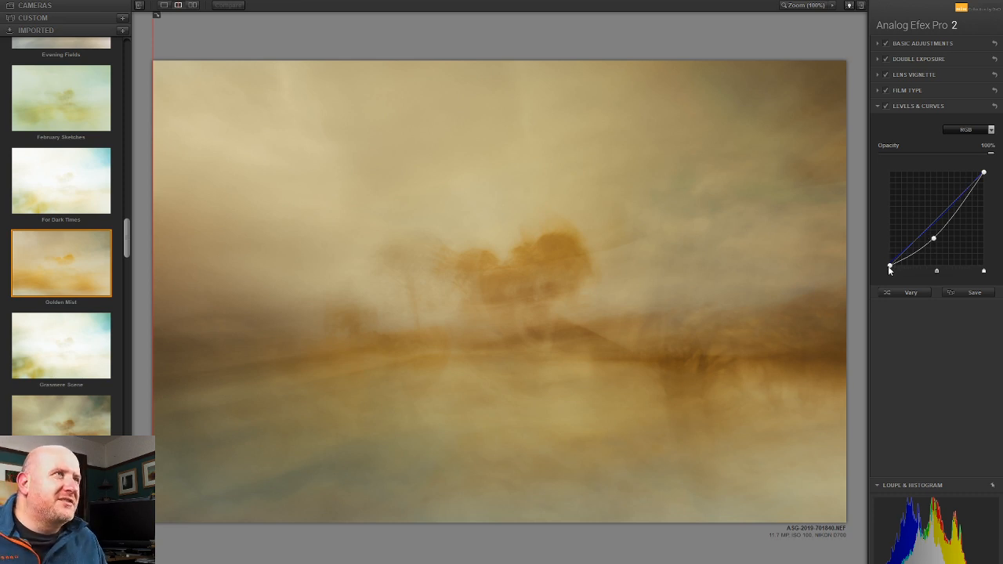
Ease the RGB curve's midtone darkening slightly, keeping both end points in their corners, and apply the filter to return to Photoshop.
left_click_drag(881, 263, 851, 266)
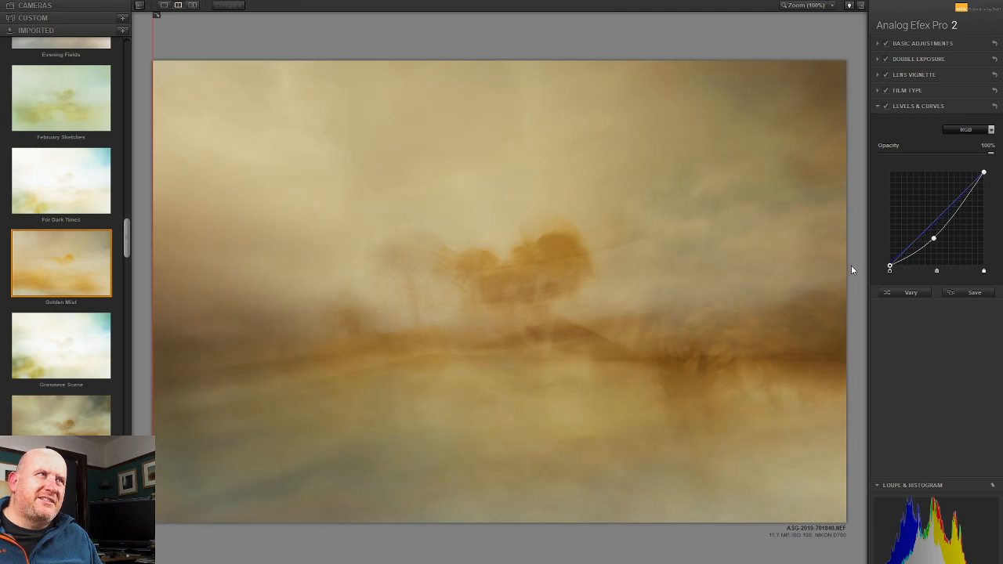
mouse_move(888, 270)
left_mouse_down()
mouse_move(905, 272)
mouse_move(870, 271)
left_mouse_up()
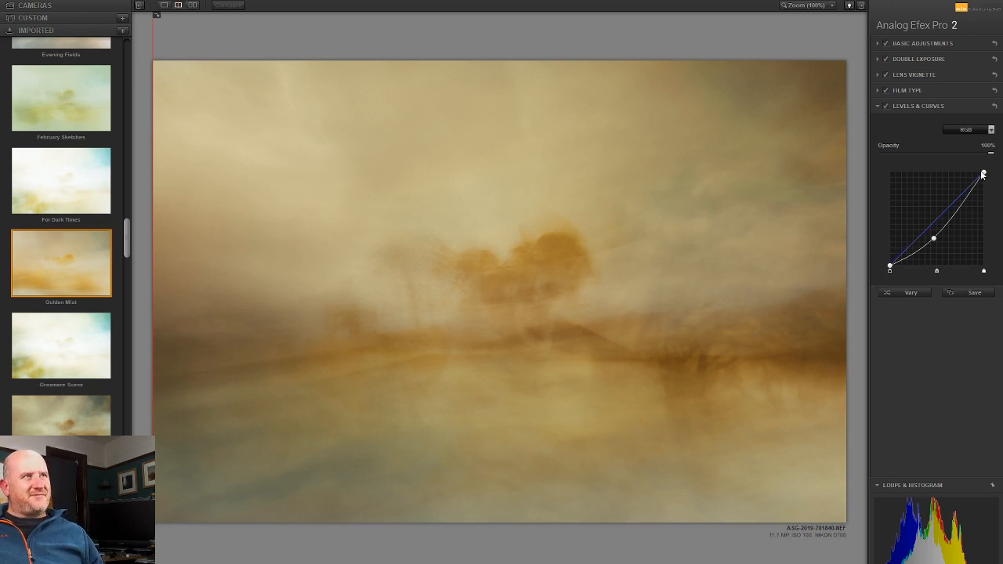
mouse_move(983, 172)
left_mouse_down()
mouse_move(973, 172)
mouse_move(1000, 167)
left_mouse_up()
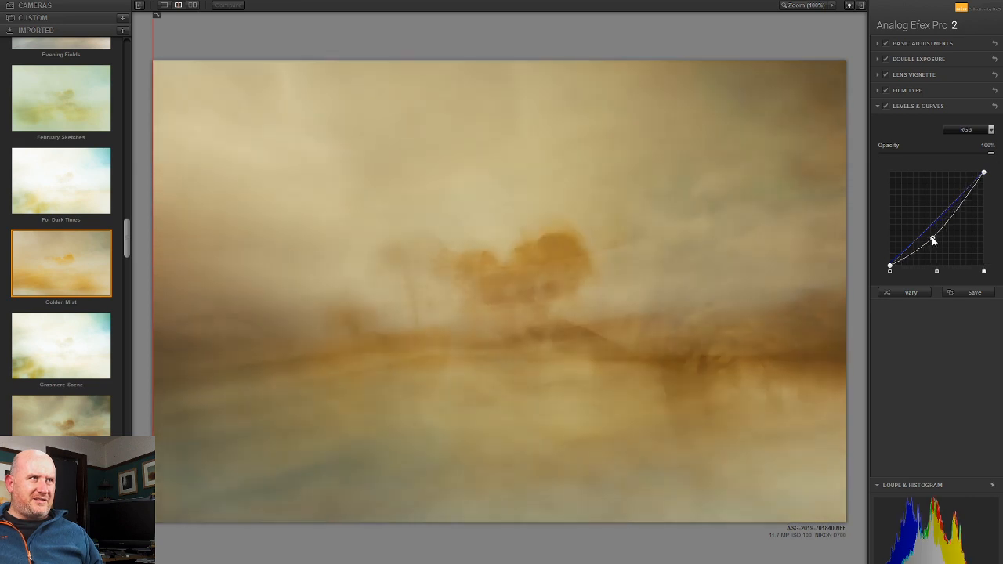
left_click_drag(932, 238, 929, 235)
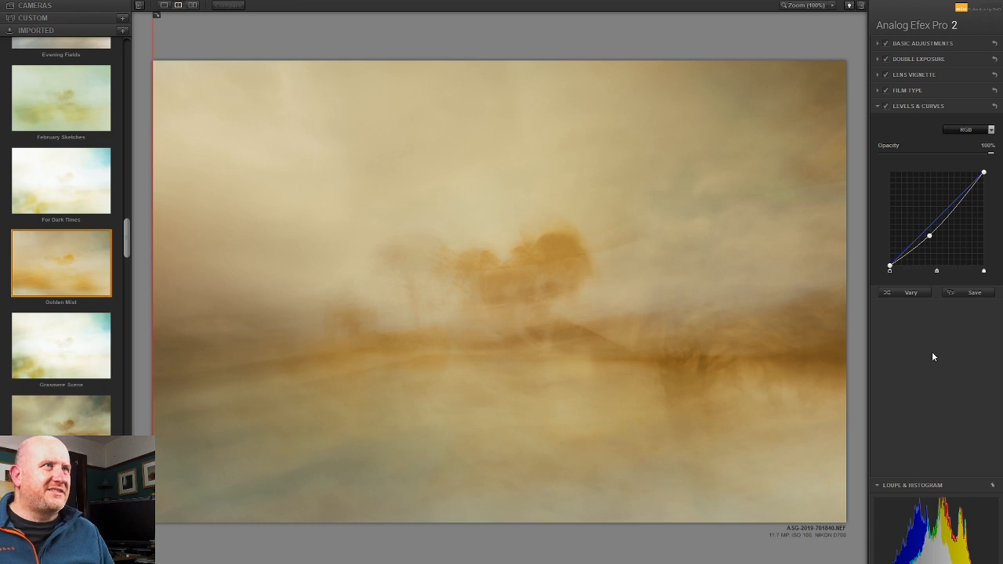
key("Return")
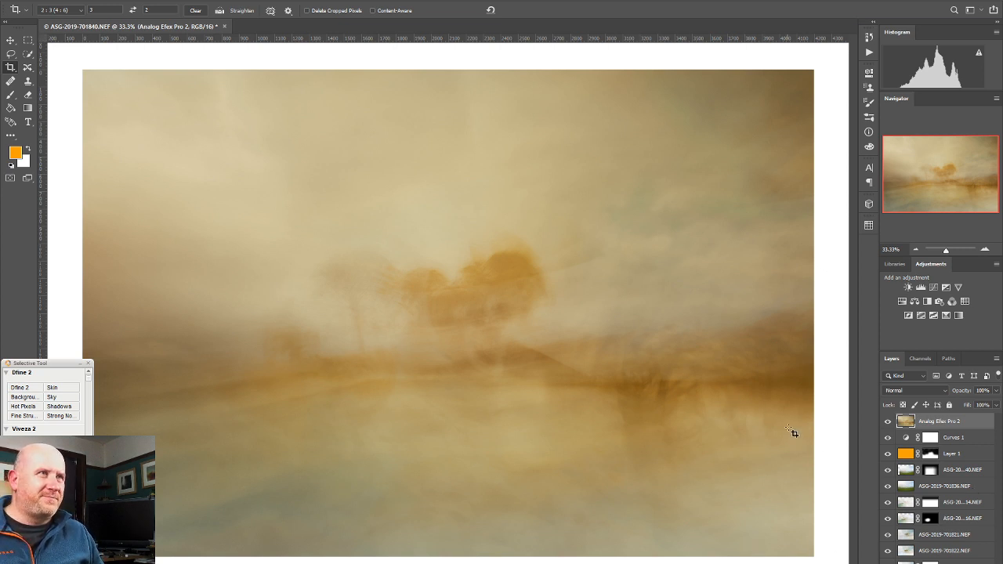
Add a Curves adjustment with black input 8 and a midtone point at 142/164, and mask it to the foreground with a linear gradient.
left_click(934, 287)
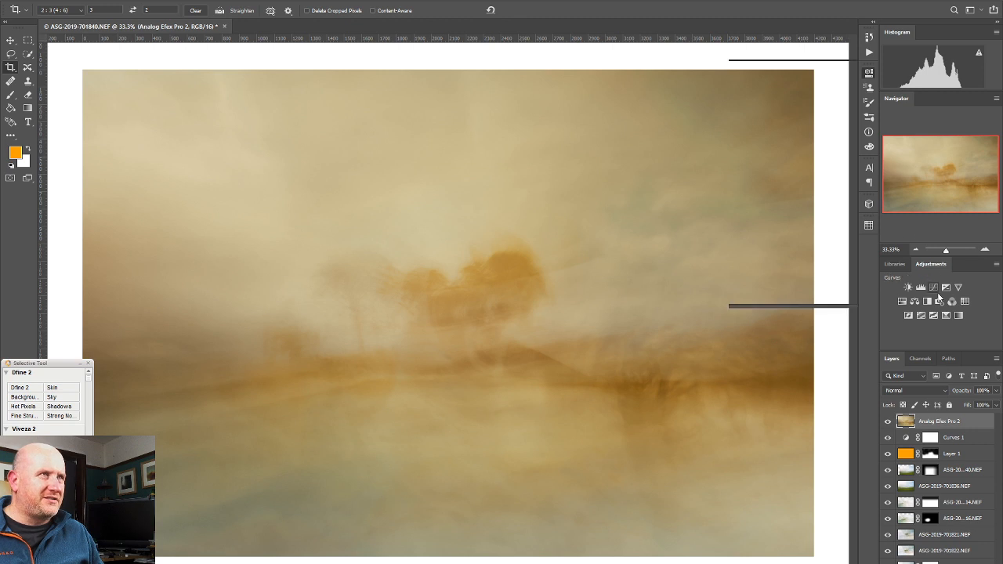
left_click_drag(811, 157, 552, 378)
mouse_move(758, 210)
left_mouse_down()
mouse_move(745, 197)
mouse_move(760, 228)
left_mouse_up()
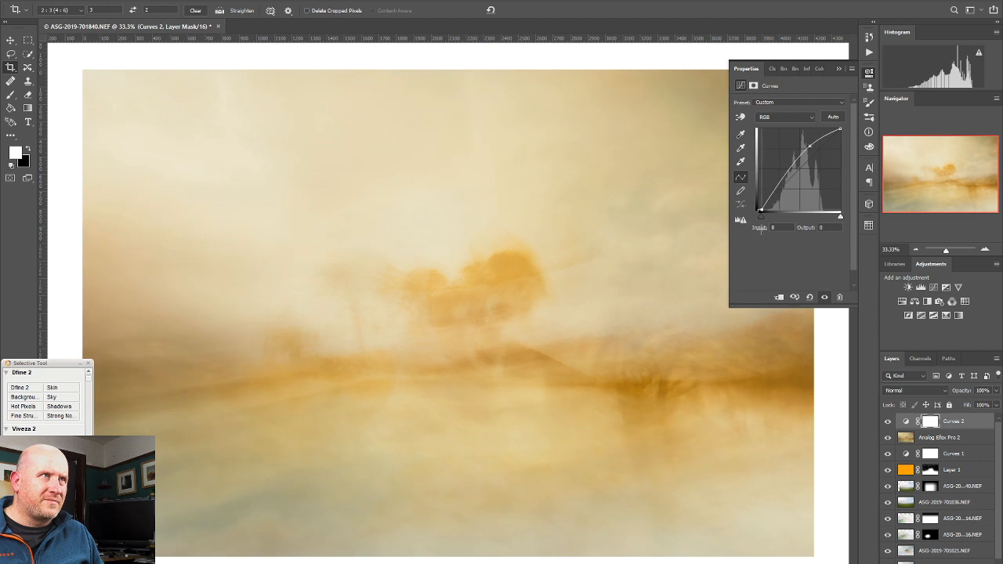
left_click_drag(810, 147, 802, 159)
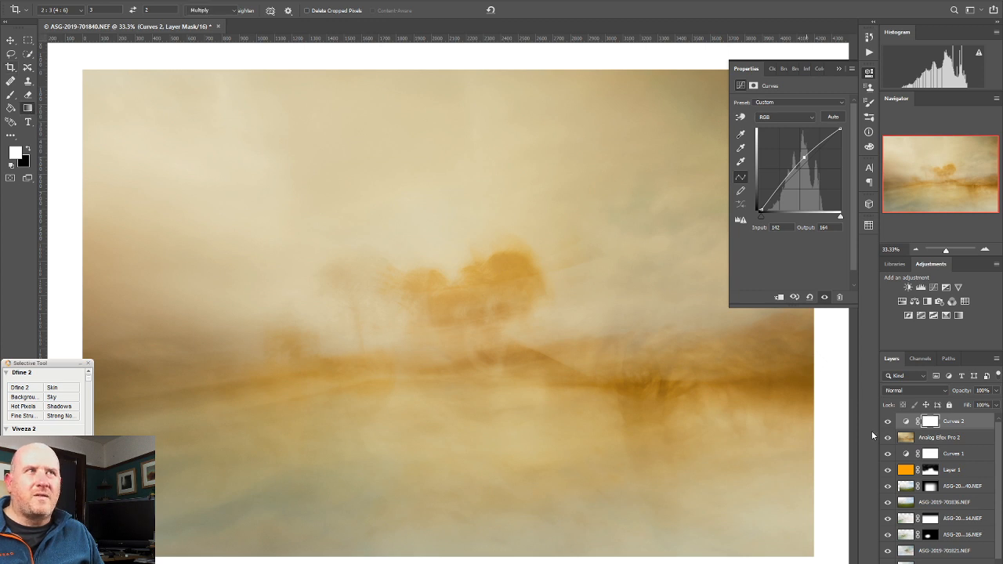
key("g")
left_click_drag(482, 335, 480, 395)
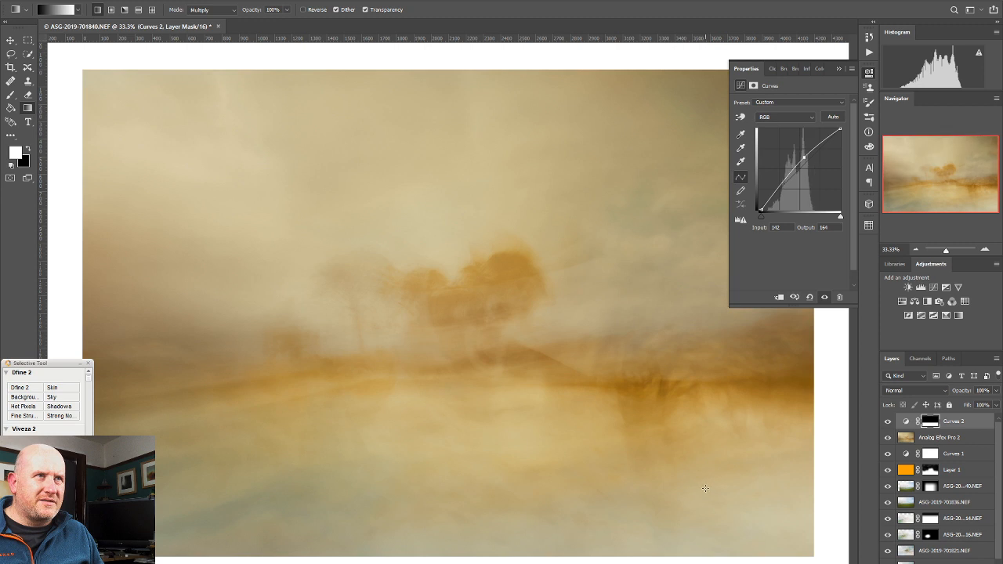
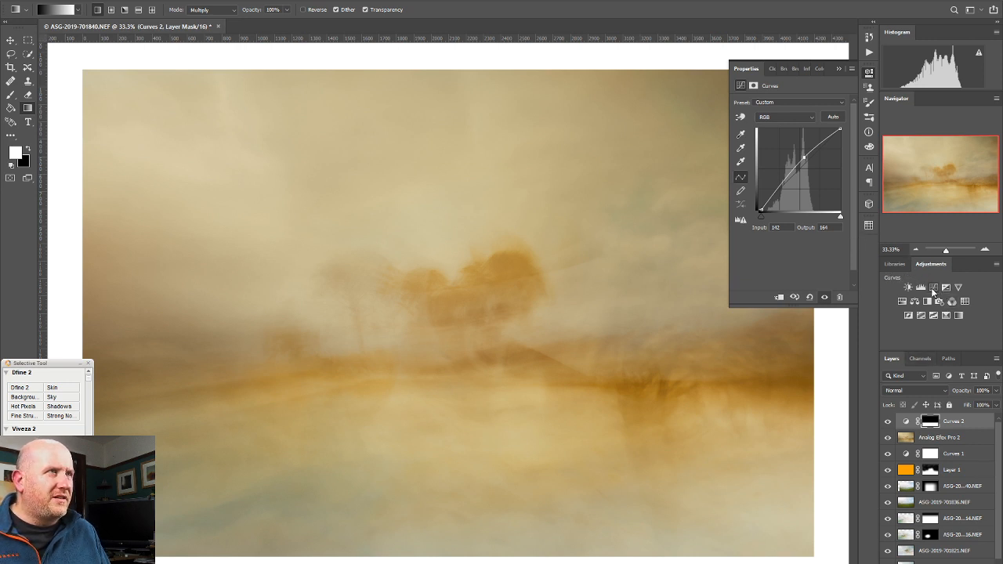
Add a Hue/Saturation adjustment with Hue at -1, trying Saturation and Lightness shifts and resetting both to 0.
left_click(903, 302)
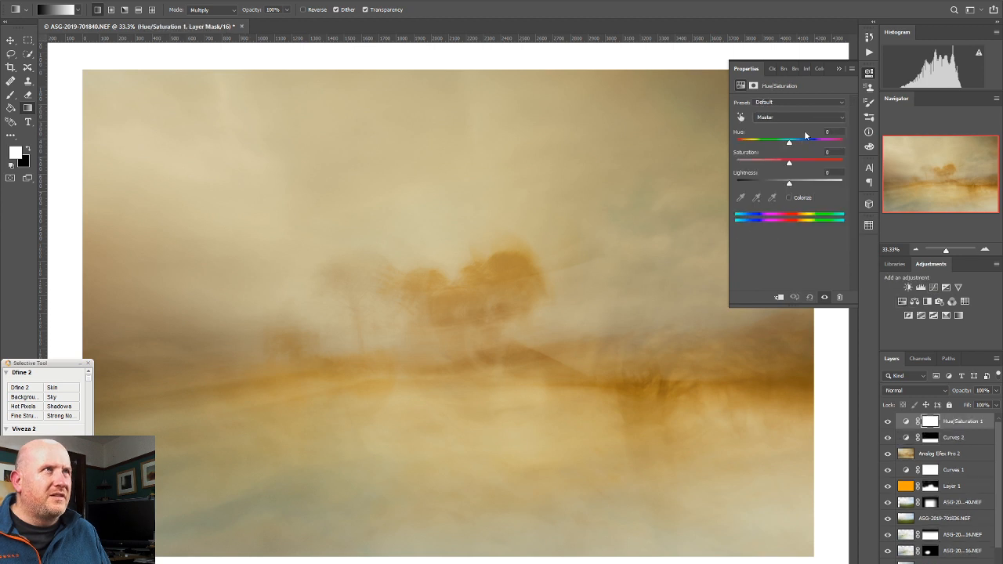
mouse_move(788, 142)
left_mouse_down()
mouse_move(779, 149)
mouse_move(794, 150)
left_mouse_up()
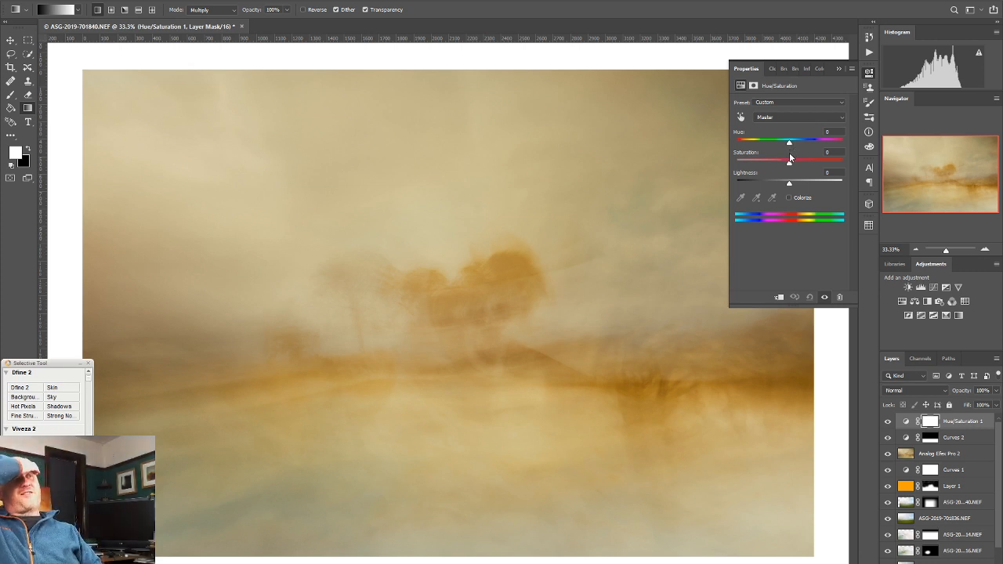
left_click_drag(790, 141, 790, 145)
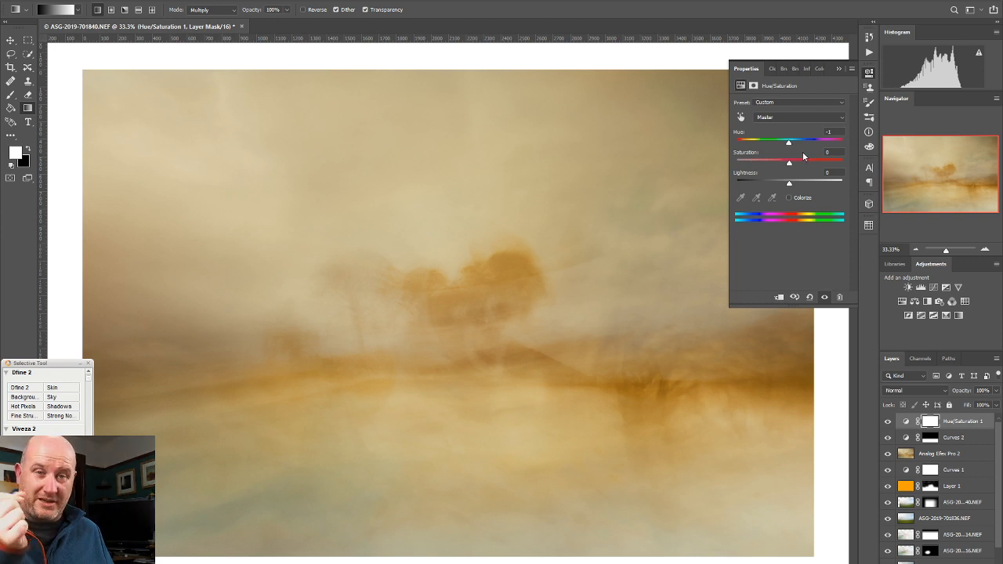
mouse_move(789, 163)
left_mouse_down()
mouse_move(754, 171)
mouse_move(831, 177)
mouse_move(793, 174)
left_mouse_up()
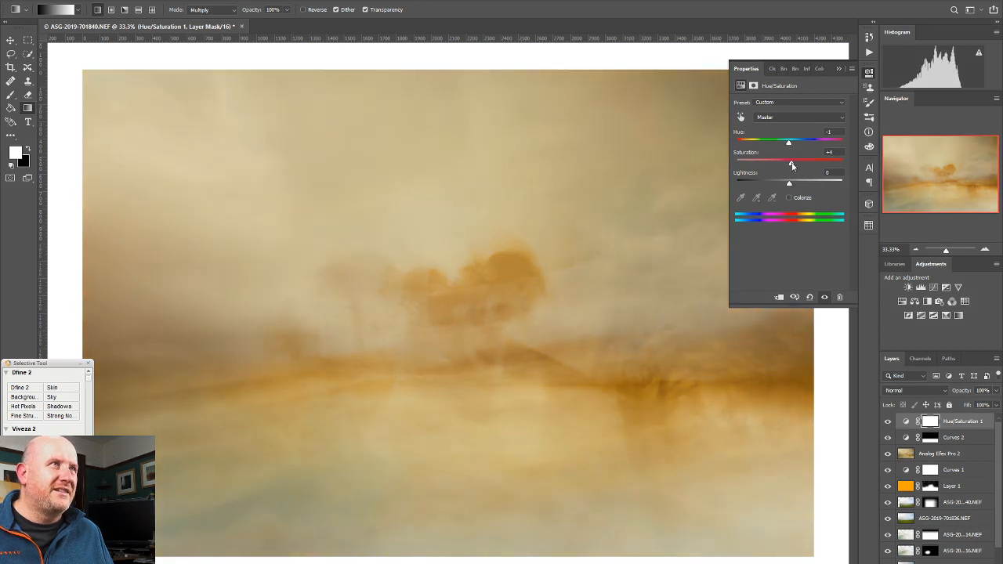
double_click(751, 153)
mouse_move(789, 184)
left_mouse_down()
mouse_move(773, 181)
mouse_move(806, 183)
mouse_move(787, 185)
left_mouse_up()
double_click(748, 174)
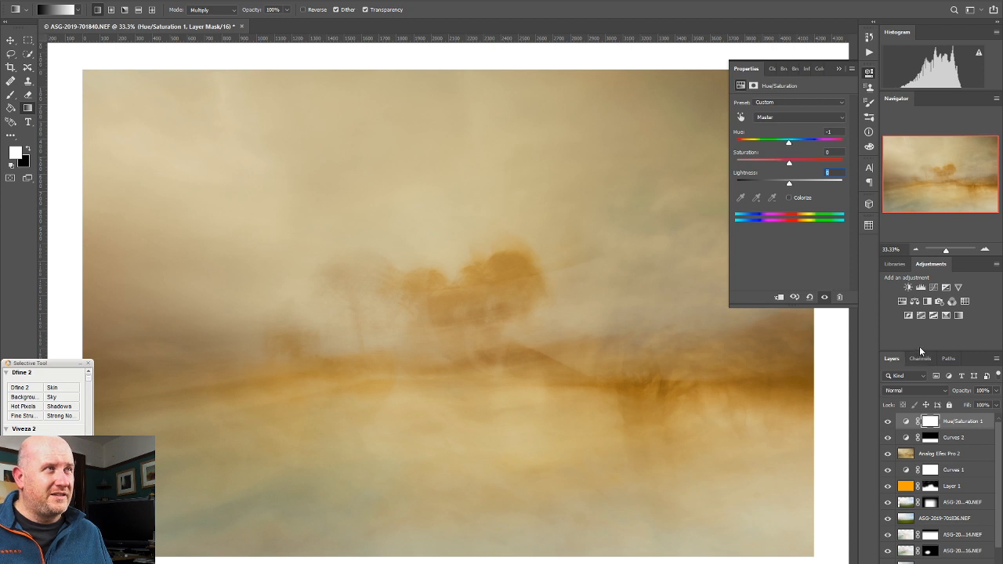
Add a Levels adjustment and set its midtone value to 0.97.
left_click(921, 287)
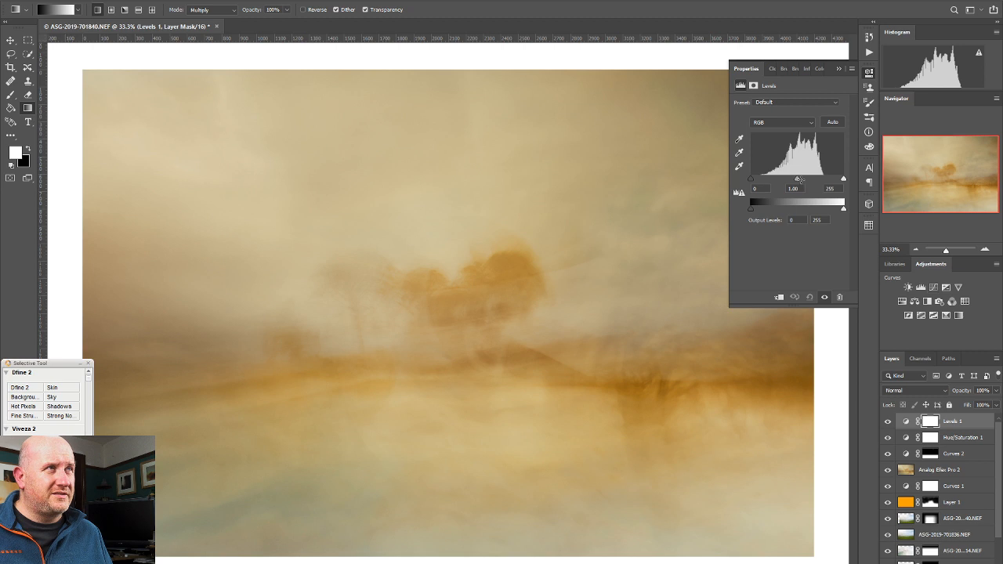
mouse_move(796, 177)
left_mouse_down()
mouse_move(783, 175)
mouse_move(802, 180)
left_mouse_up()
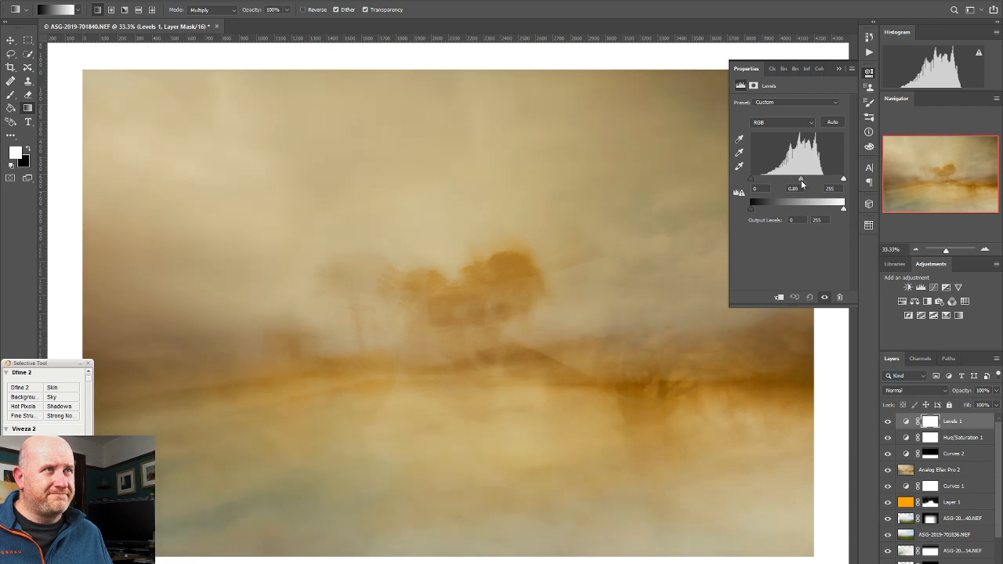
left_click_drag(797, 180, 799, 177)
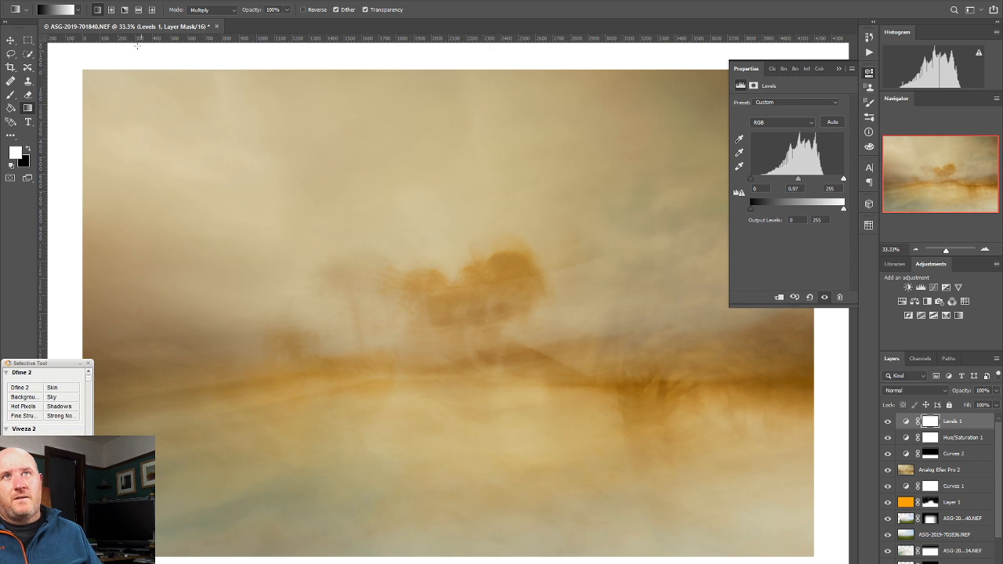
Create a blank layer in Normal mode at 100% opacity above the Levels adjustment and collapse the layer properties.
left_click(47, 0)
mouse_move(68, 0)
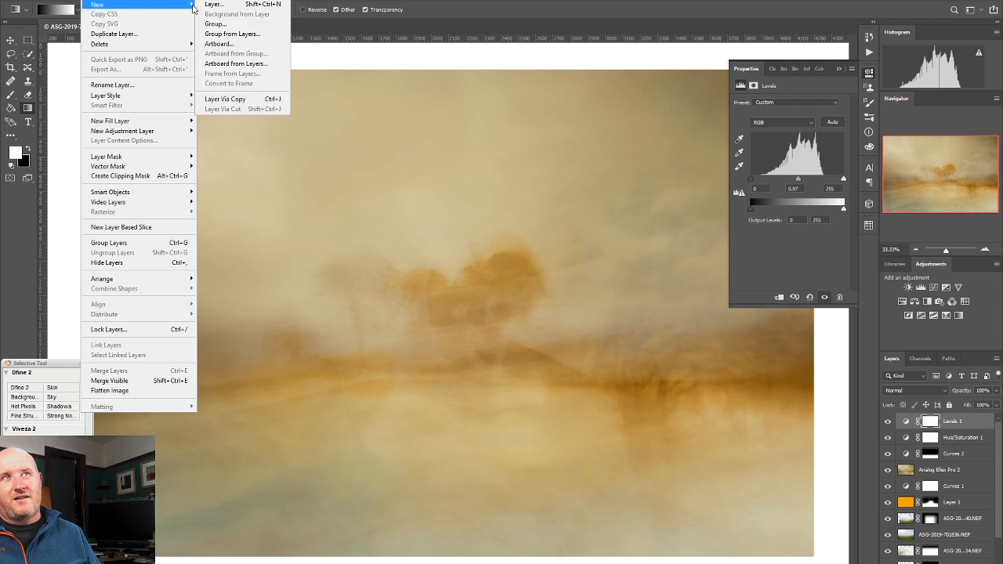
left_click(240, 6)
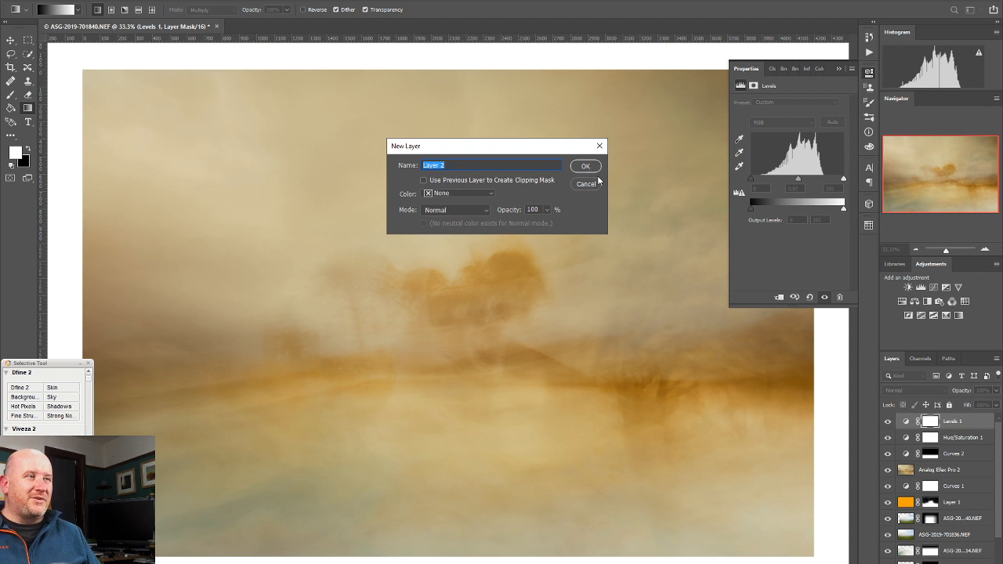
left_click(575, 165)
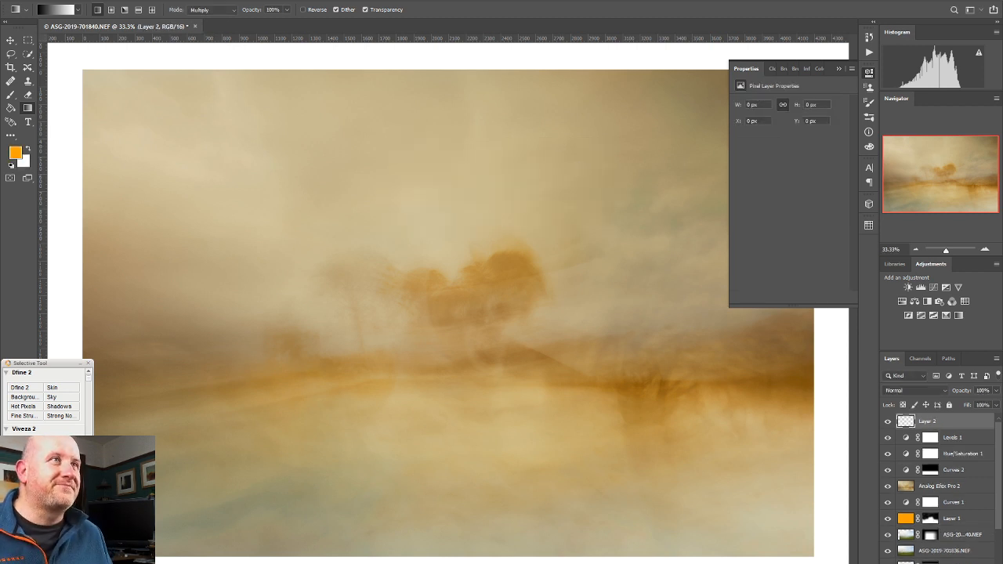
left_click(868, 73)
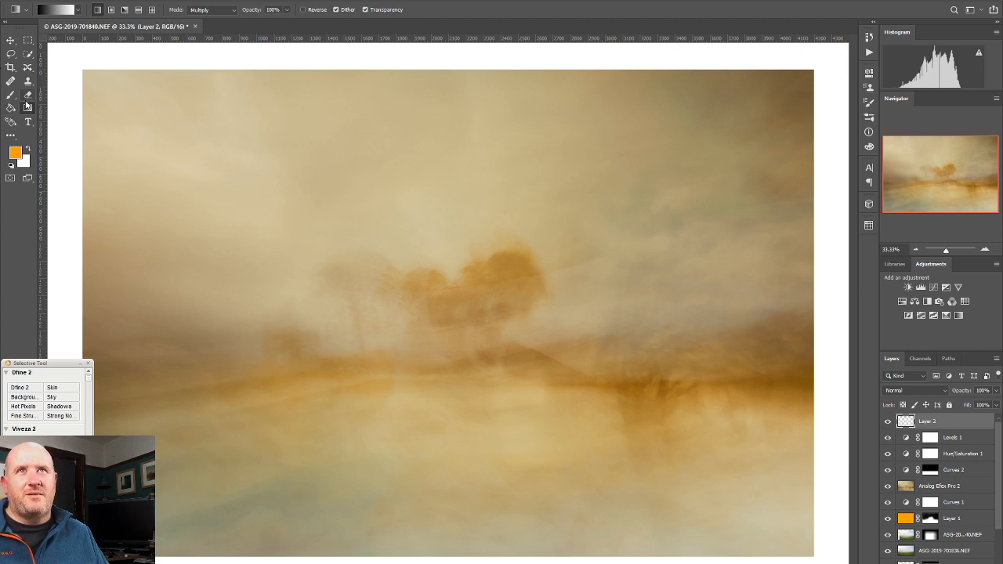
Make white the foreground and black the background colour, and choose the foreground-to-transparent gradient.
left_click(28, 149)
left_click(11, 166)
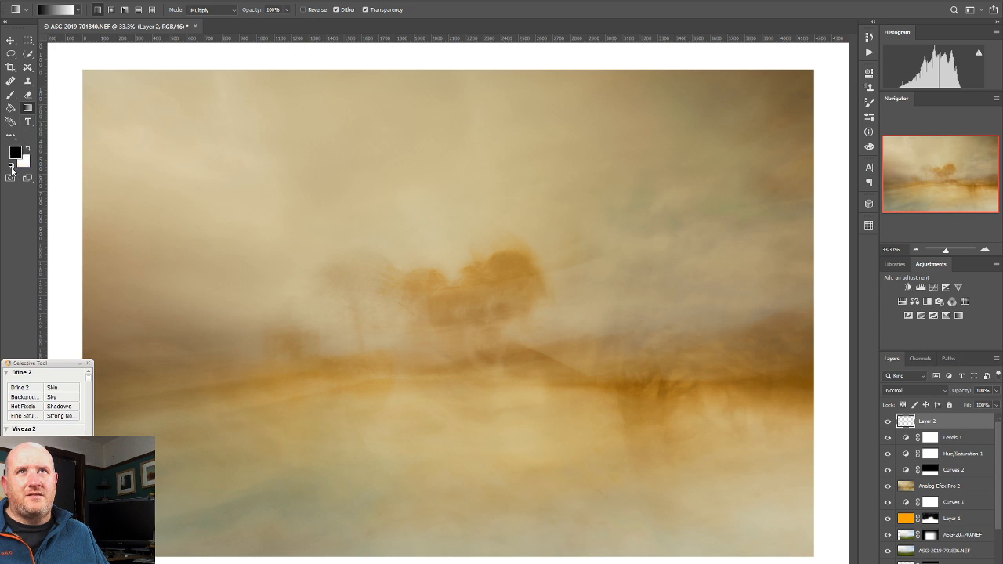
left_click(27, 150)
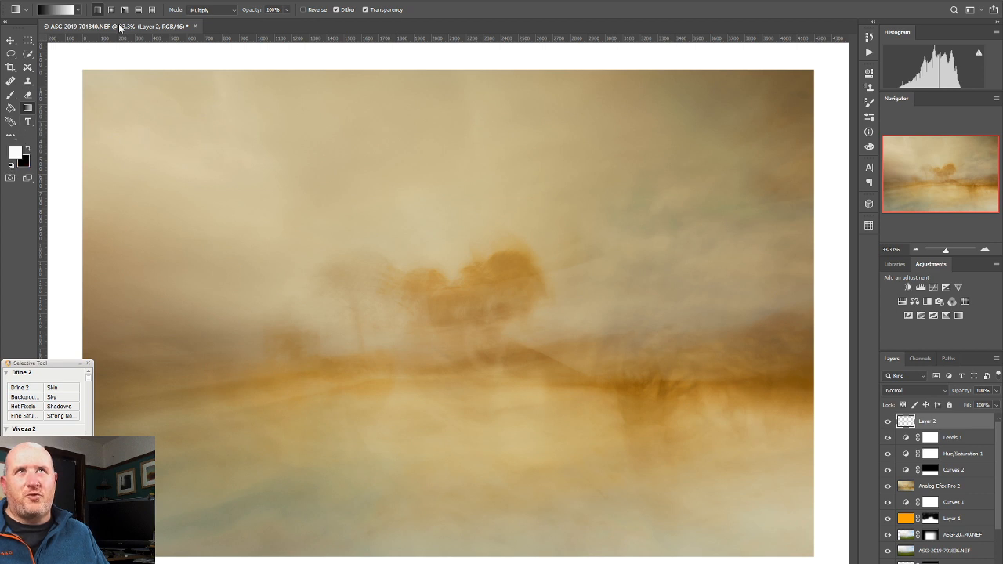
left_click(79, 10)
left_click(42, 33)
left_click(78, 10)
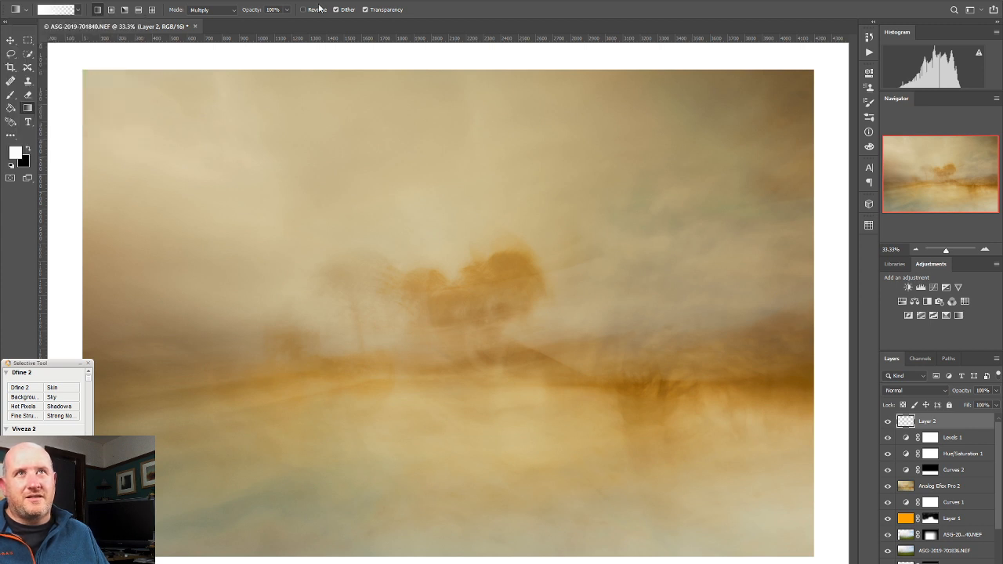
Set the foreground colour to the pale cream fffde6 and return to the Gradient tool.
left_click(16, 155)
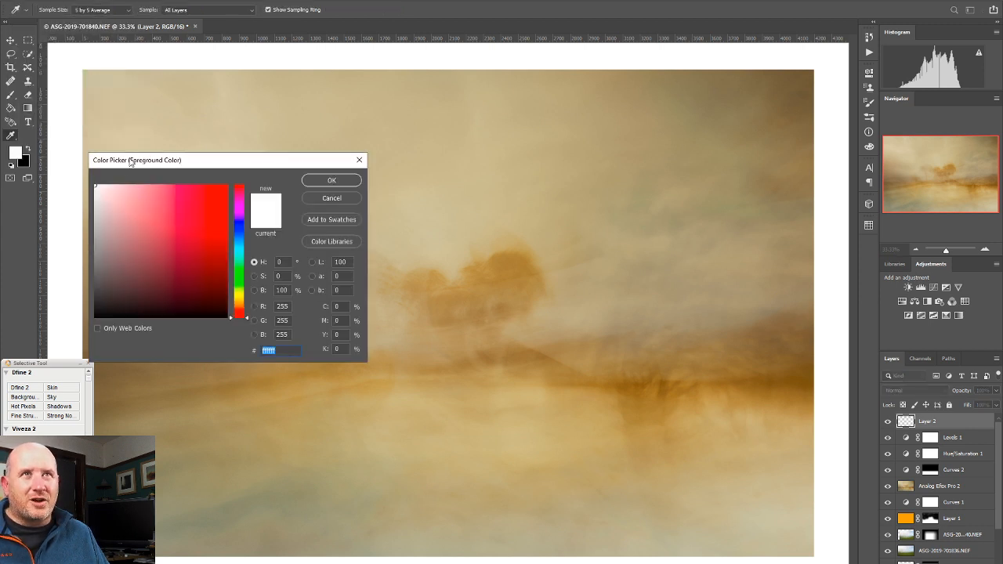
left_click(243, 299)
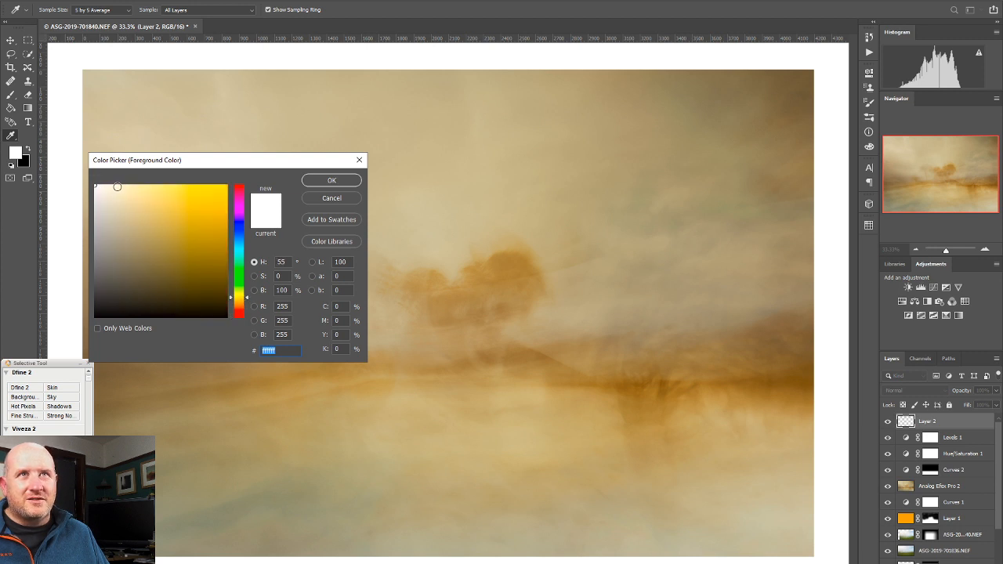
left_click_drag(118, 184, 115, 184)
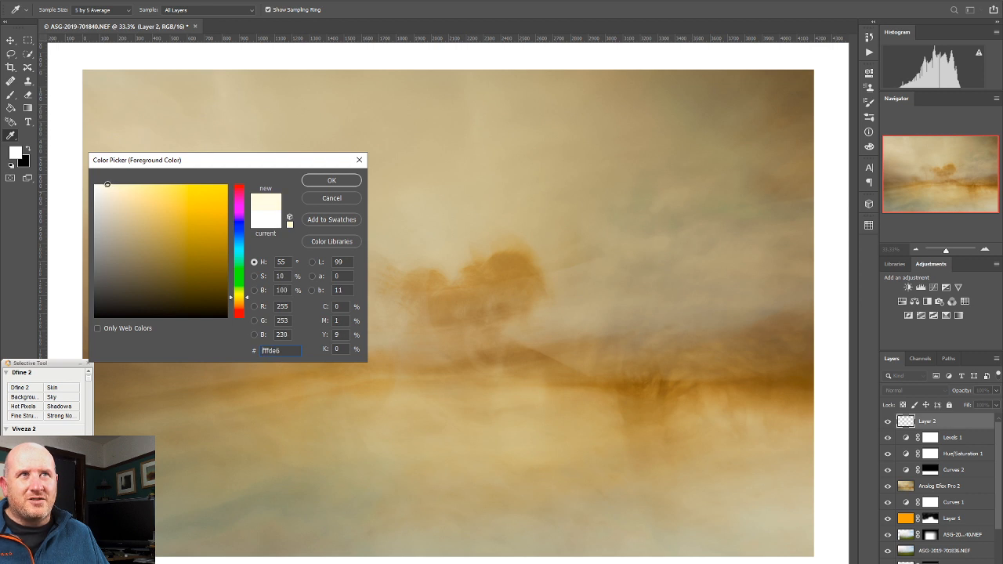
left_click(349, 182)
key("g")
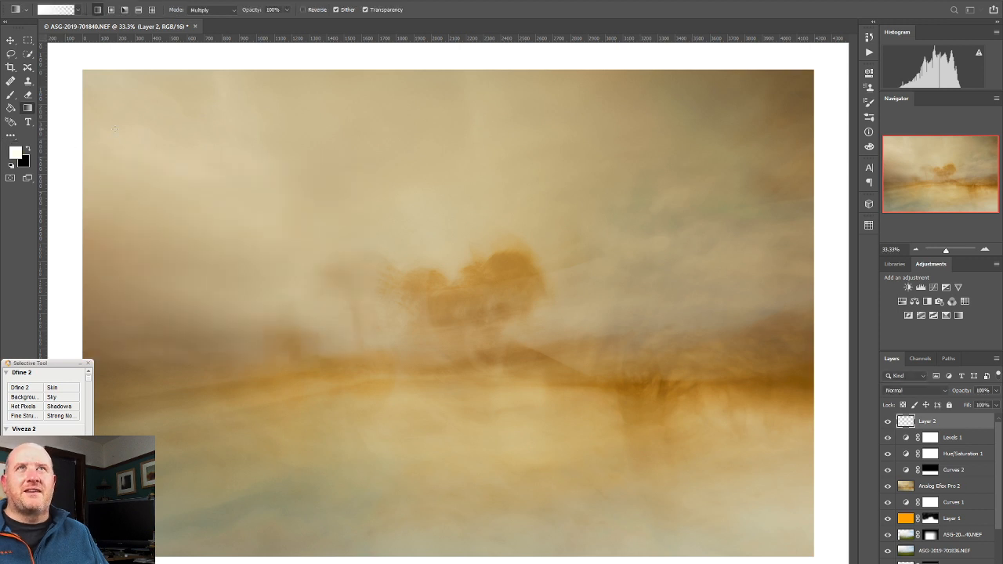
Draw a large radial gradient from the sky above the trees to the lower-right corner, blend it as Soft Light, and compare the image without it.
left_click(112, 11)
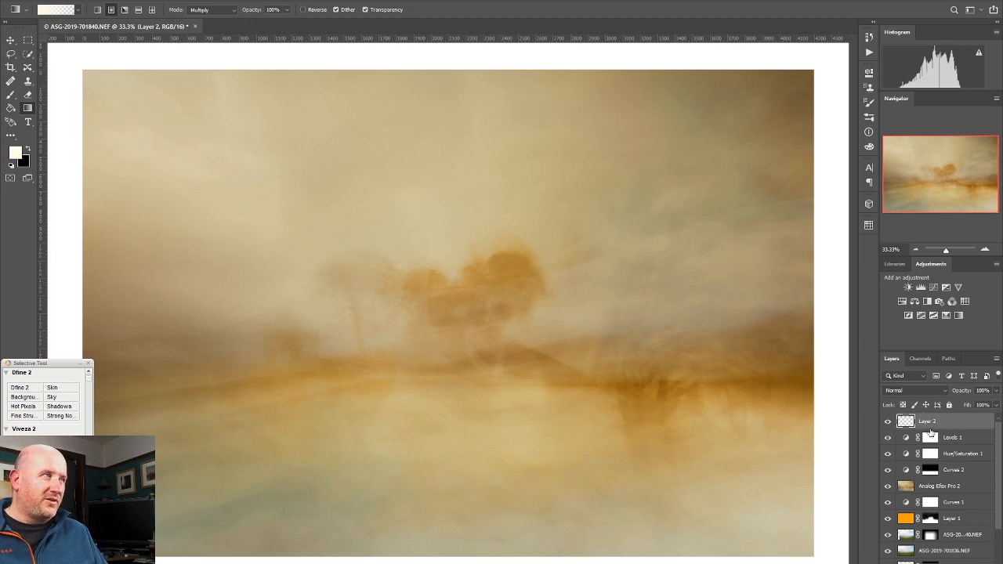
left_click_drag(420, 205, 834, 533)
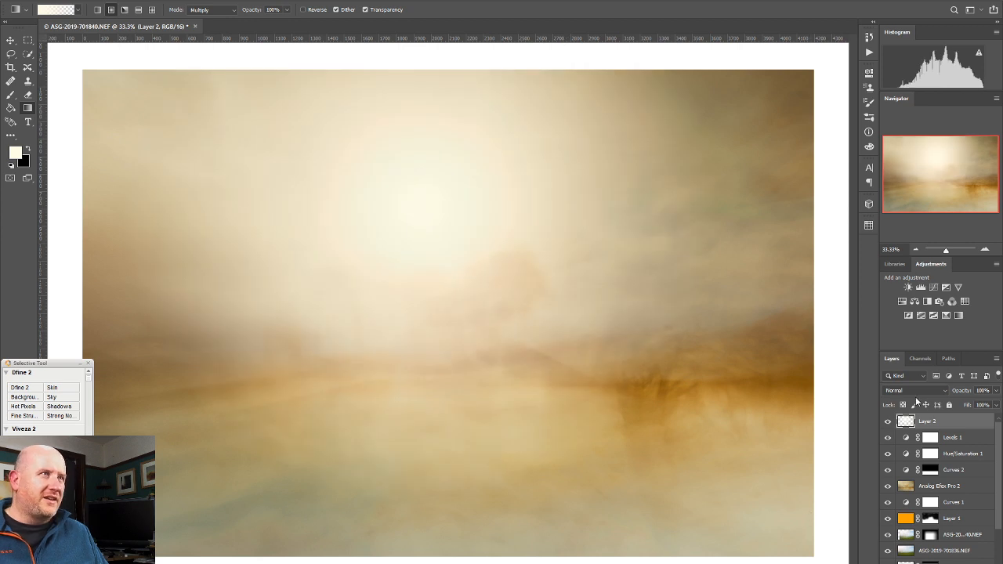
left_click(918, 392)
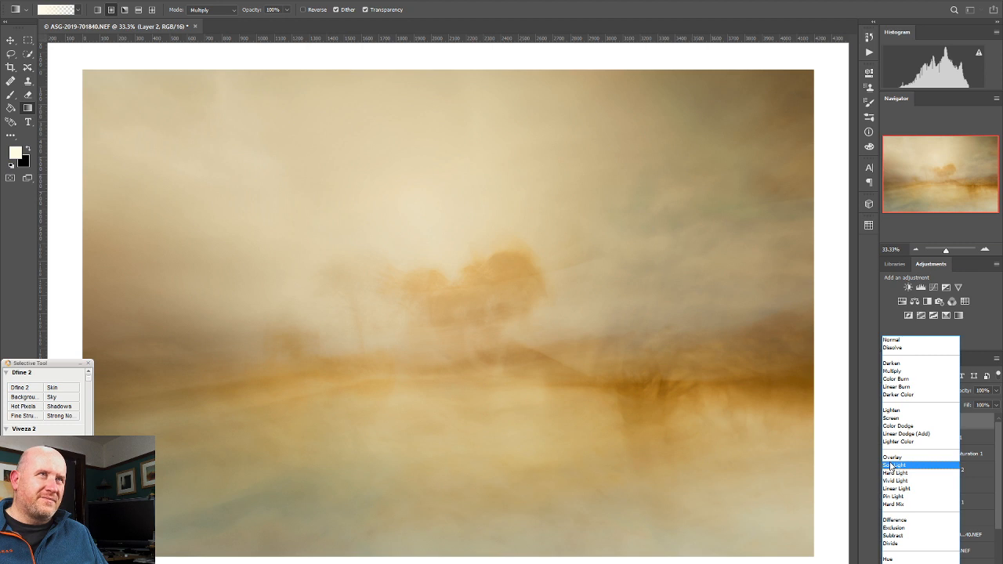
left_click(891, 465)
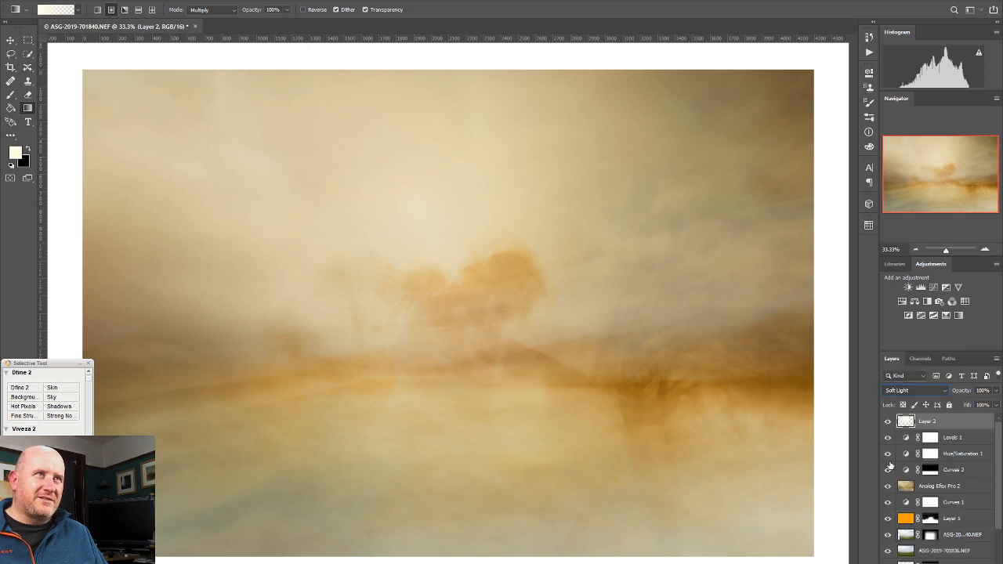
left_click(887, 422)
left_click(887, 422)
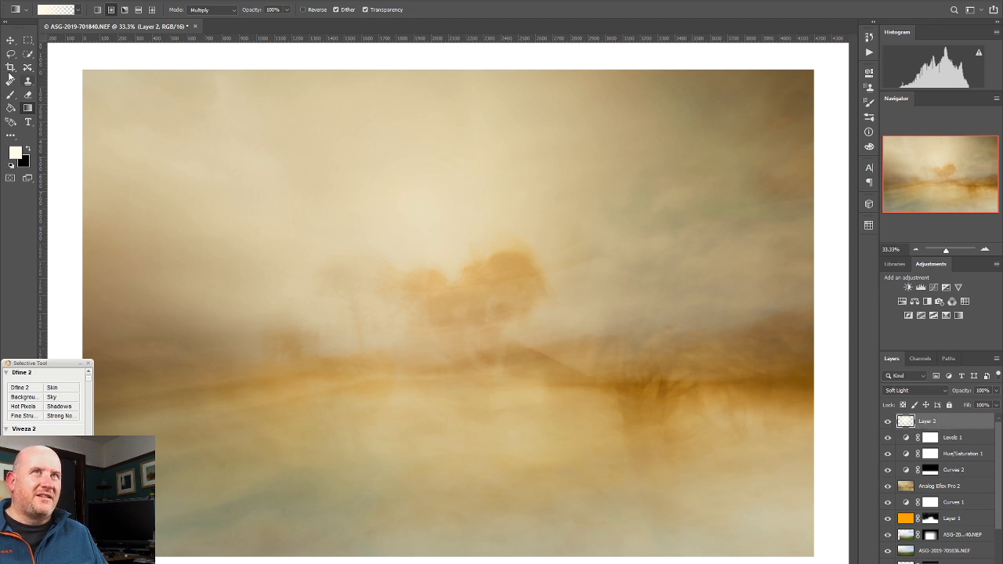
Move the glow layer slightly upward in the sky with the Move tool.
left_click(8, 39)
left_click_drag(547, 296, 539, 247)
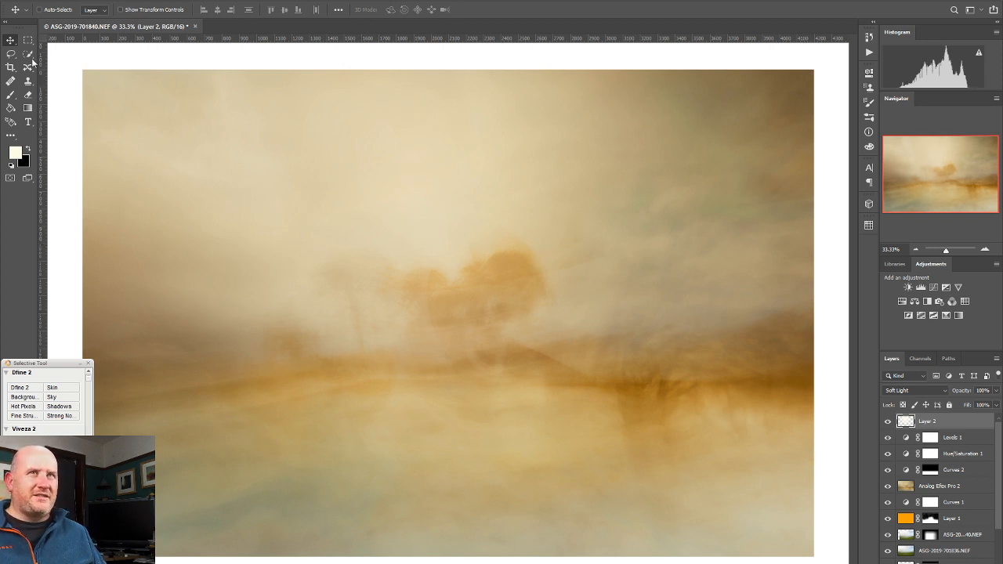
Add a new empty layer, open Viveza 2 on it, and shift the before/after divider well to the left.
key("ctrl+shift+alt+n")
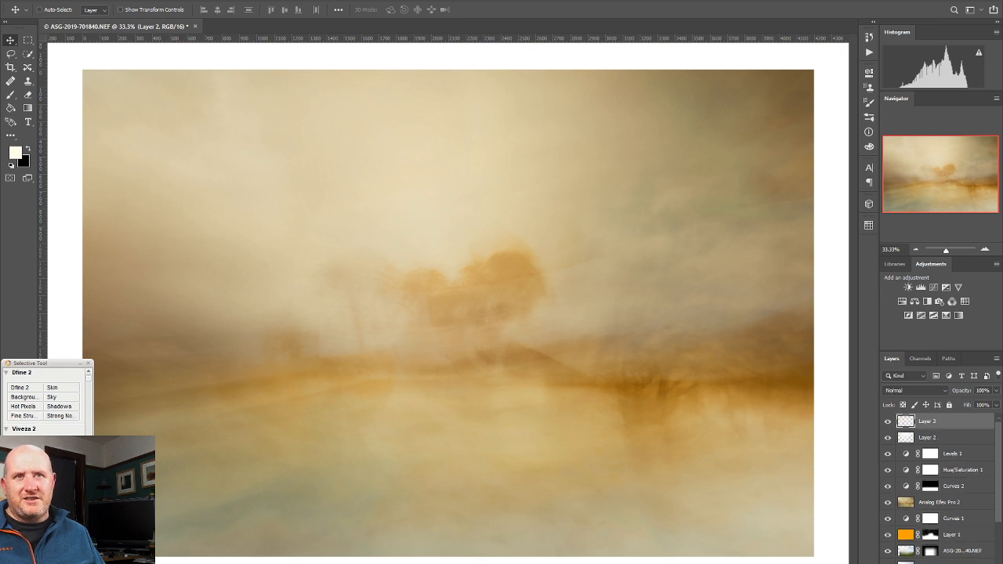
left_click(34, 430)
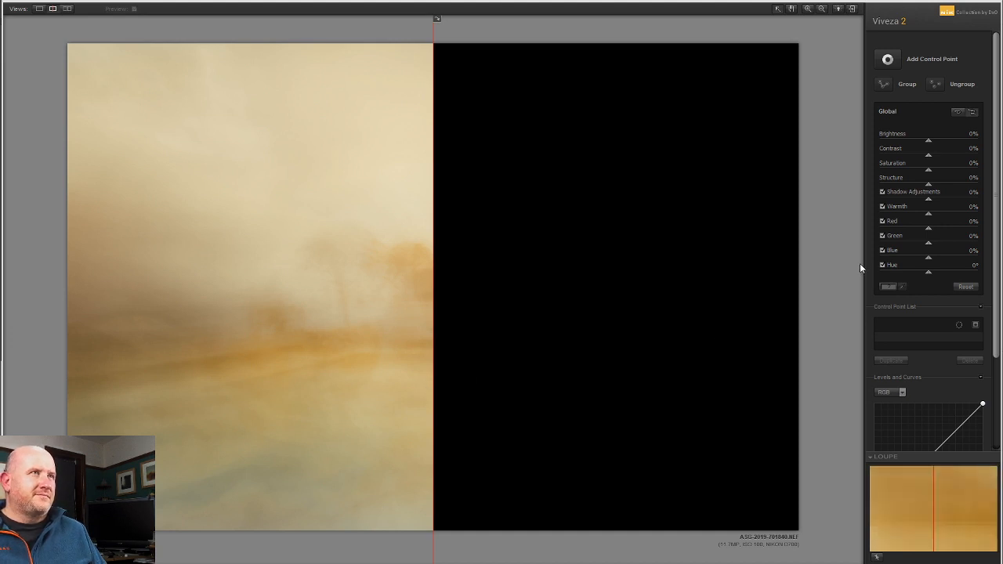
left_click_drag(432, 155, 177, 141)
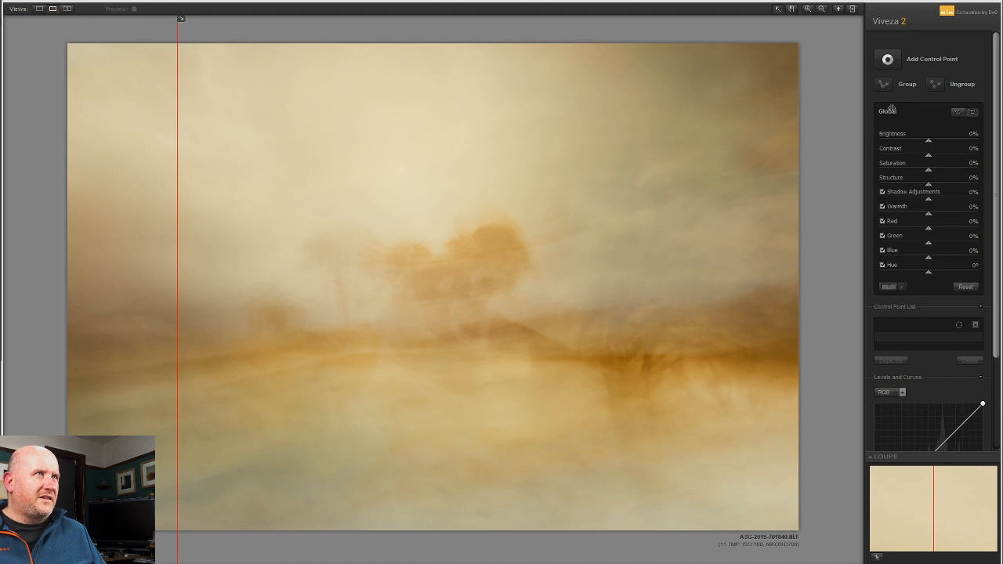
Place a control point in the sky above the trees with Brightness at 18% and Contrast at 20%.
left_click(888, 63)
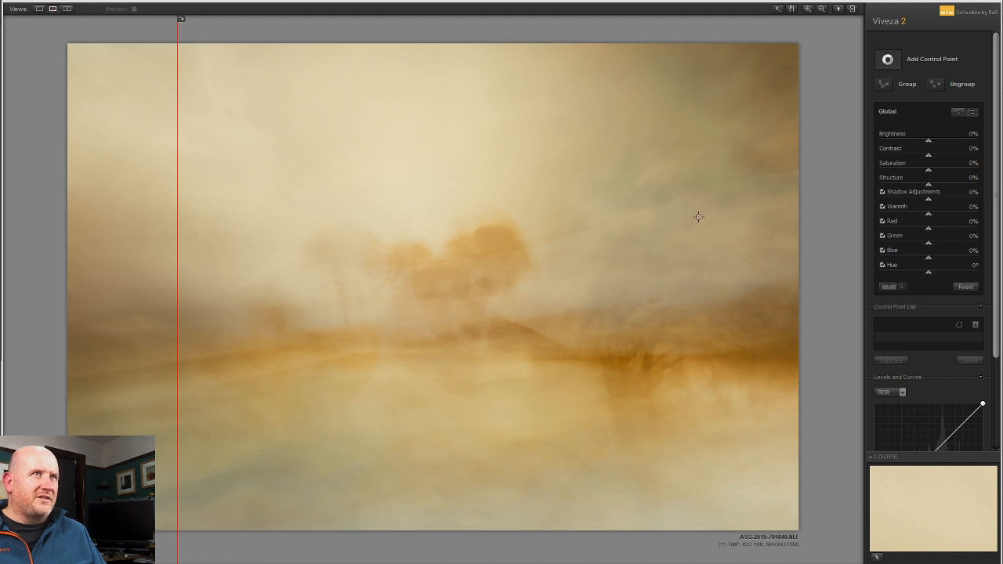
left_click(418, 156)
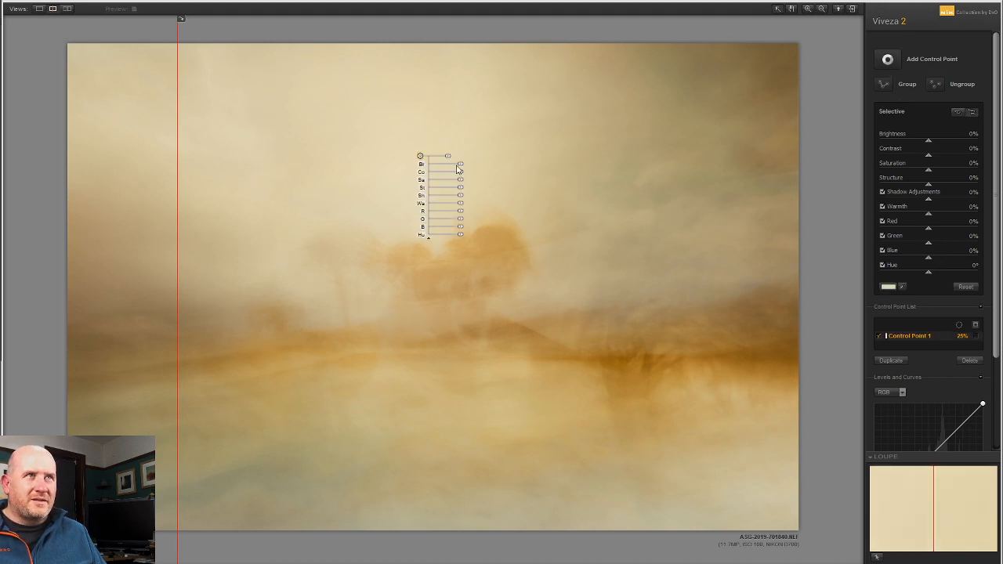
left_click_drag(448, 160, 468, 170)
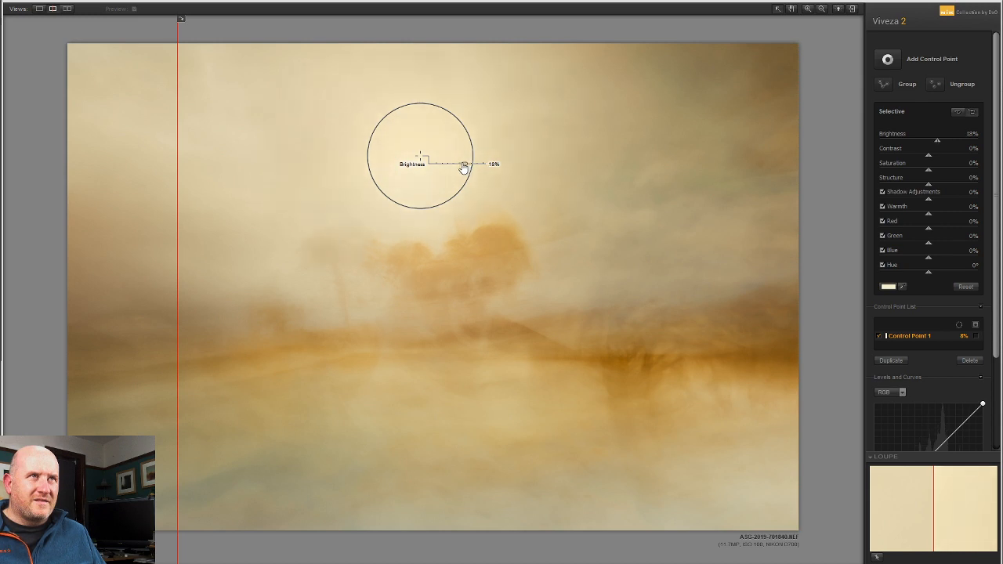
mouse_move(463, 170)
left_mouse_down()
mouse_move(488, 175)
mouse_move(465, 181)
left_mouse_up()
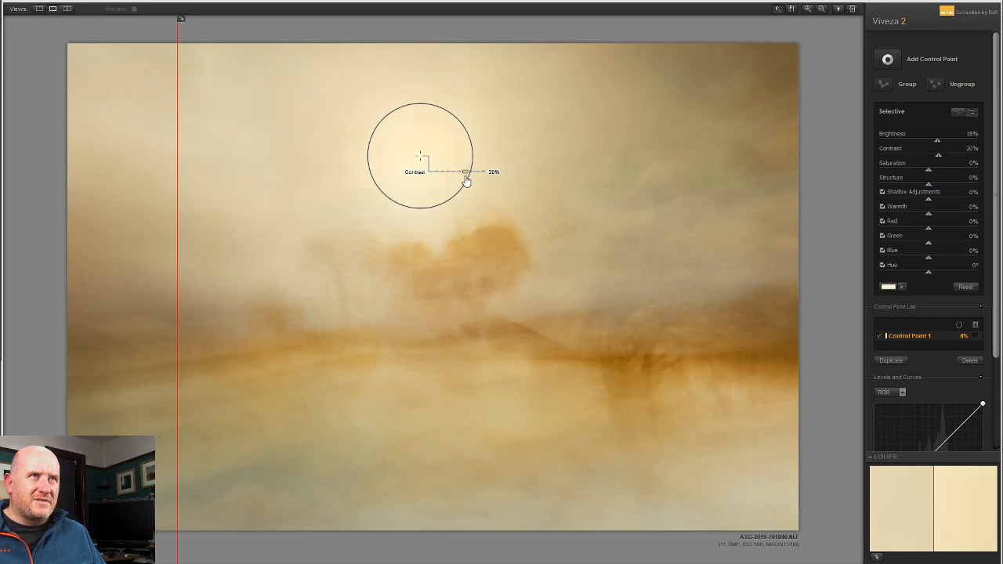
Enlarge the sky control point to 27%, move it down to just above the trees, and fine-tune its Brightness to 18%.
left_click_drag(445, 161, 426, 218)
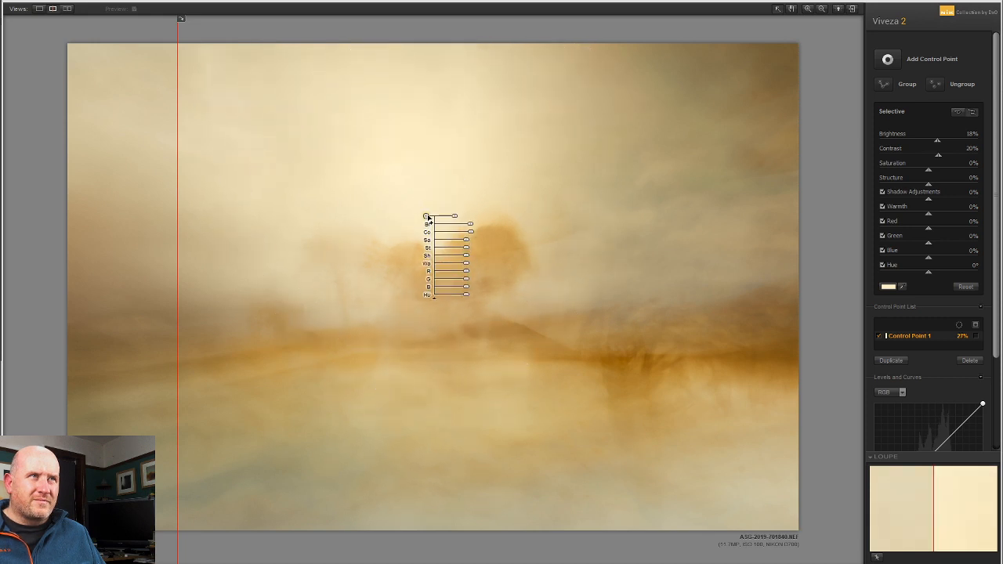
left_click_drag(470, 226, 469, 227)
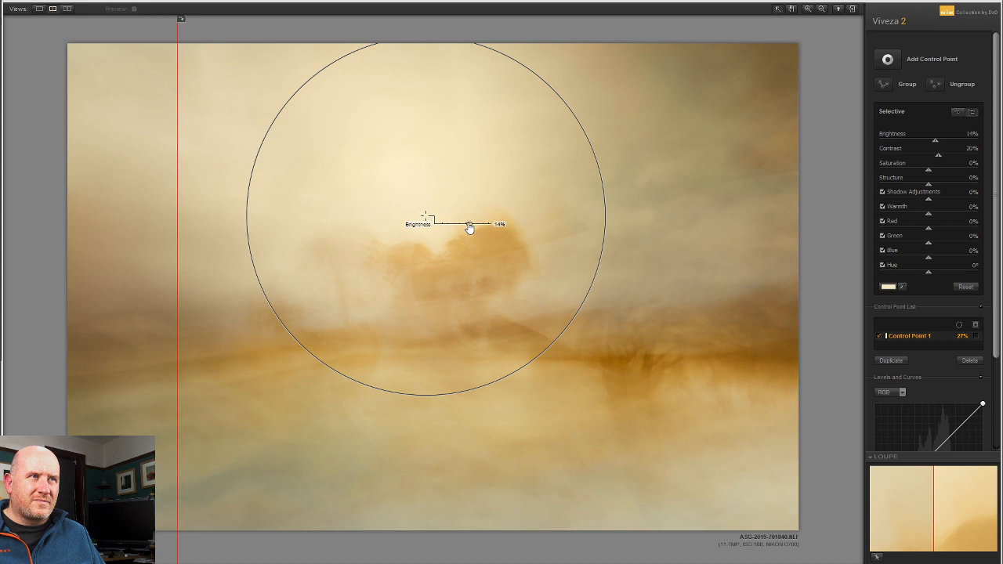
left_click_drag(470, 226, 470, 226)
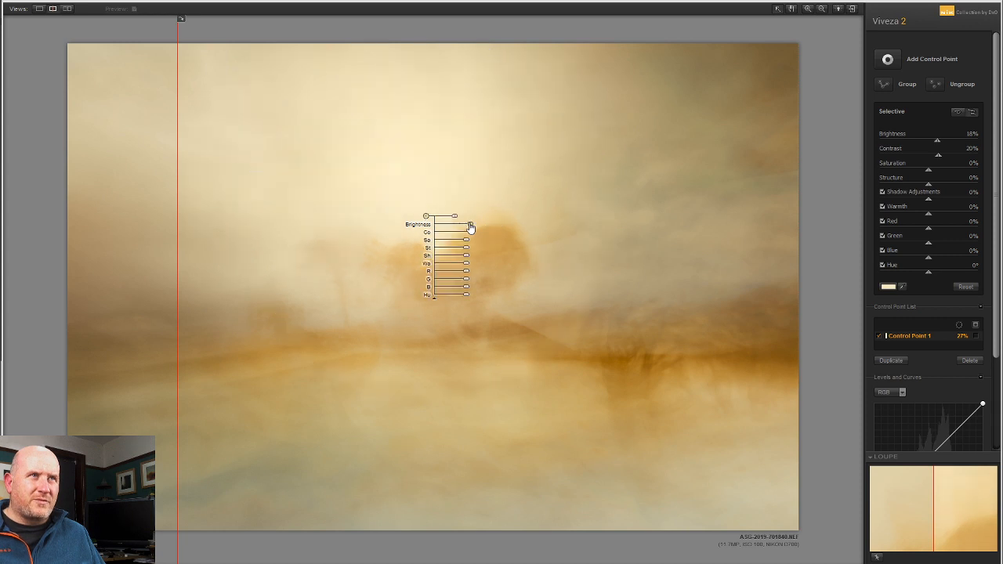
left_click(831, 271)
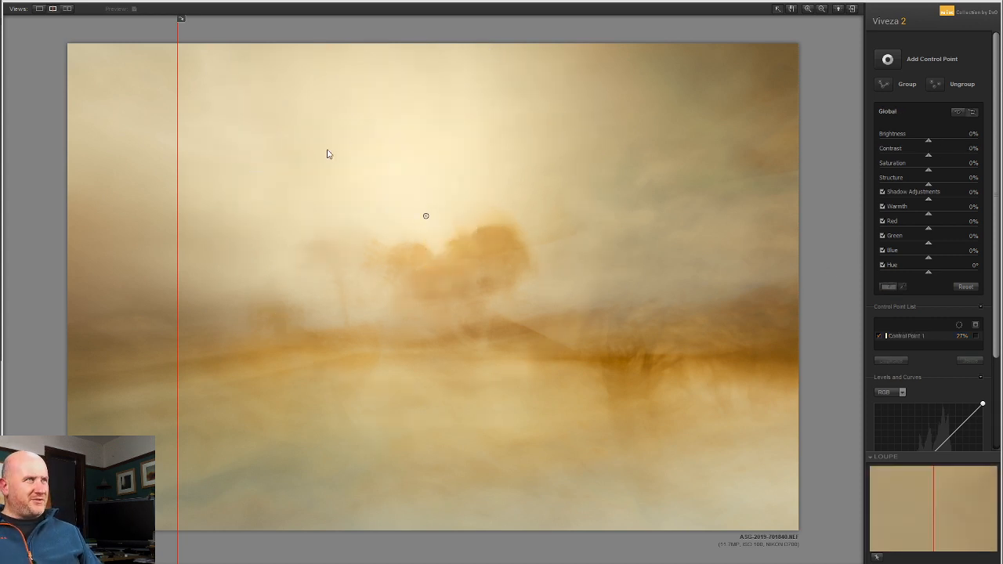
Extend the adjusted preview over the whole image, move the control point below and left of the trees, and place a copy above the trees.
left_click_drag(176, 92, 34, 92)
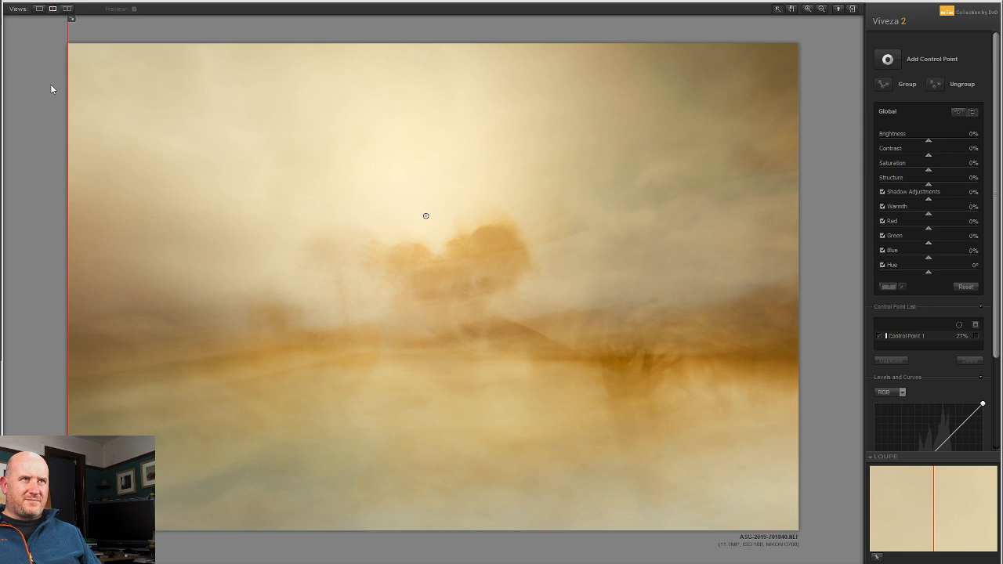
left_click(425, 217)
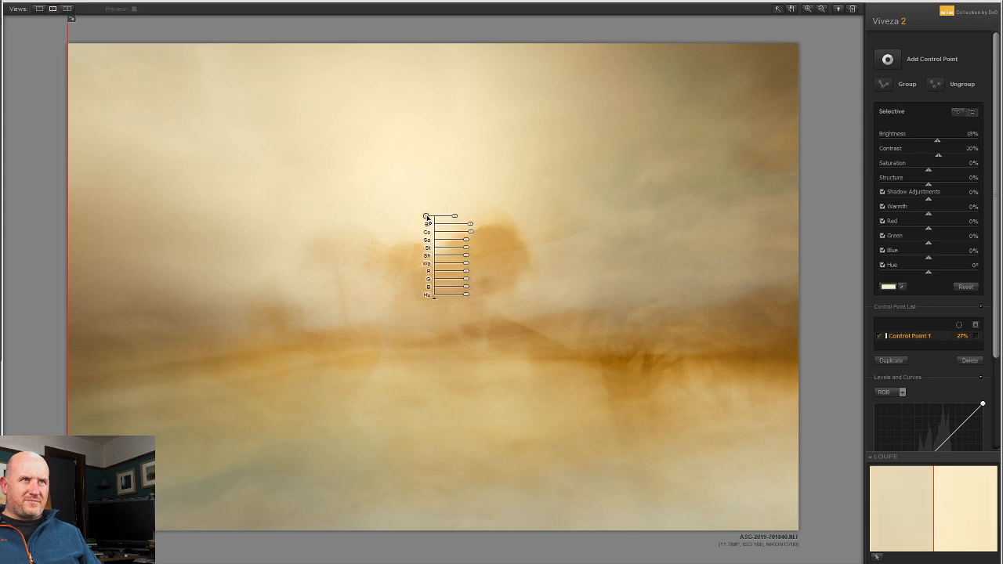
left_click_drag(425, 215, 375, 310)
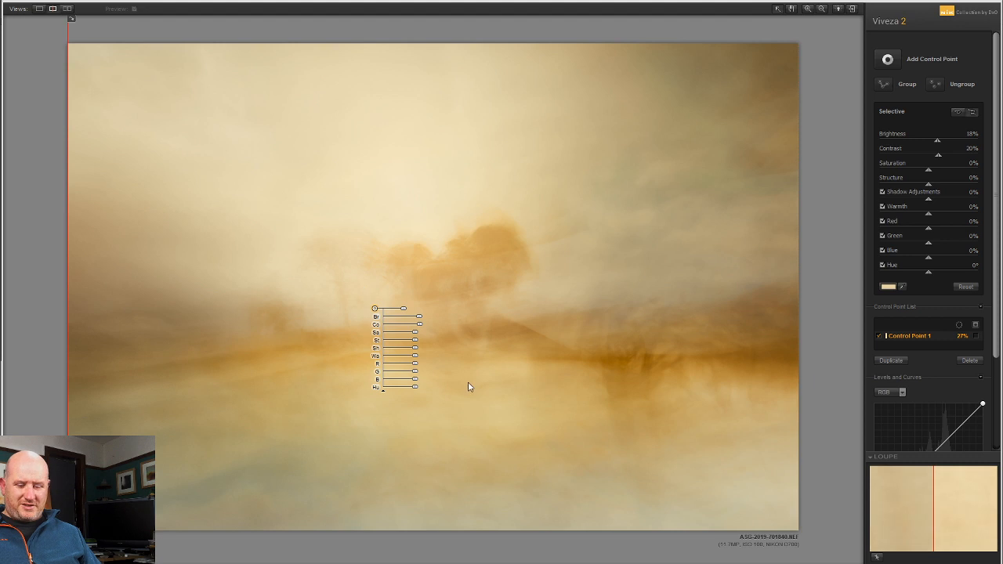
left_click_drag(375, 310, 430, 213)
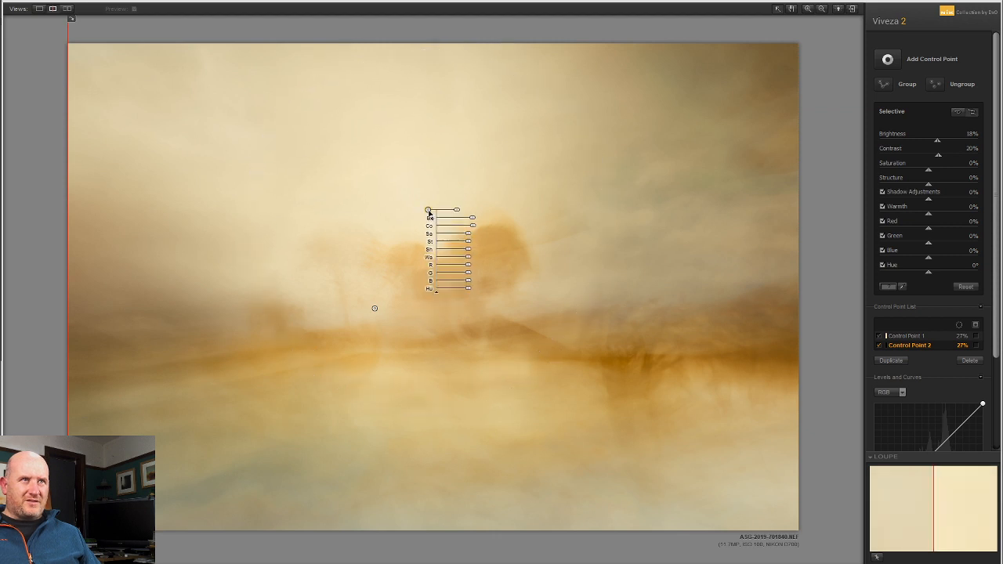
left_click(831, 257)
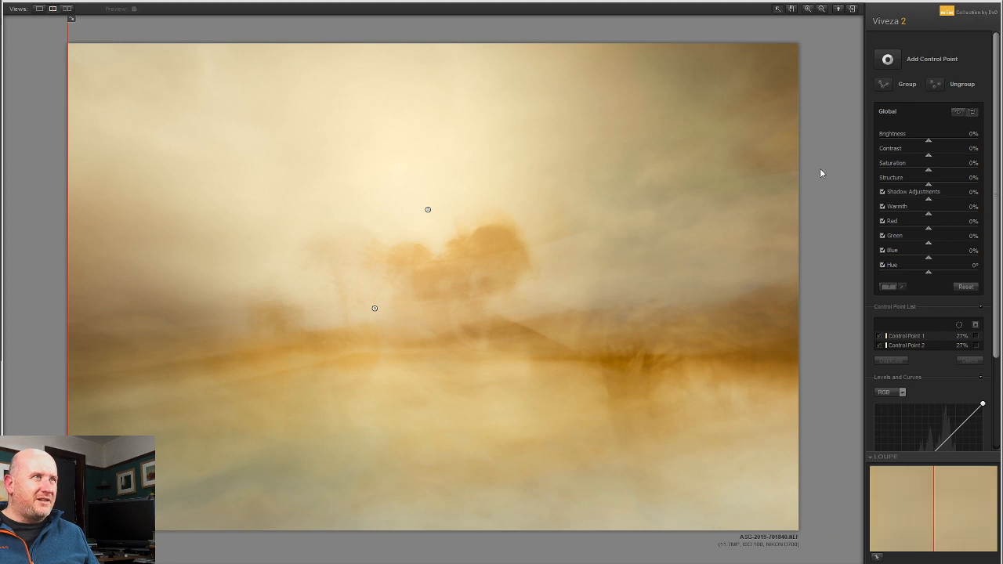
Copy the lower control point onto the water below the trees with a 34% size, compare before and after, and apply the filter.
left_click(374, 309)
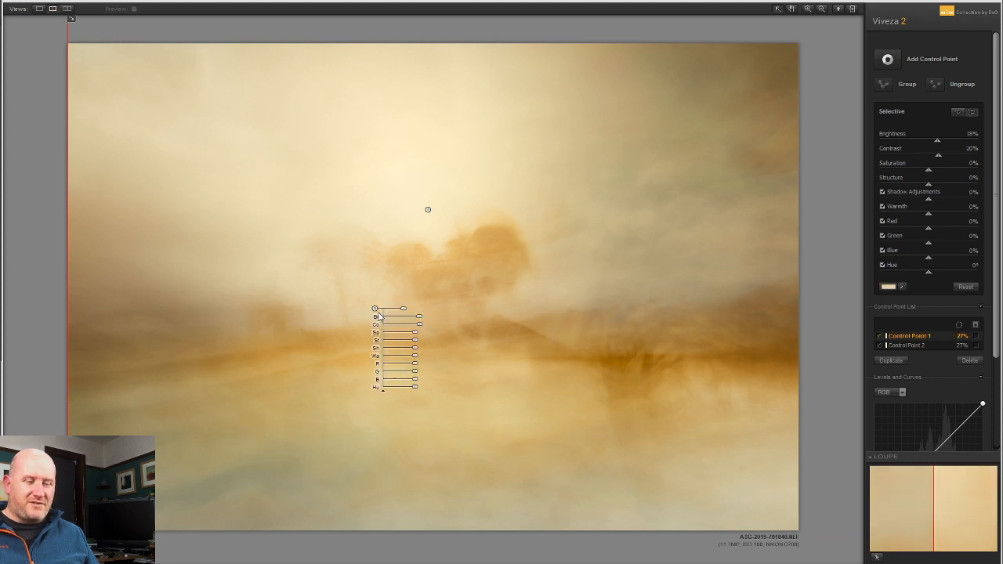
left_click_drag(376, 310, 472, 431)
left_click(837, 361)
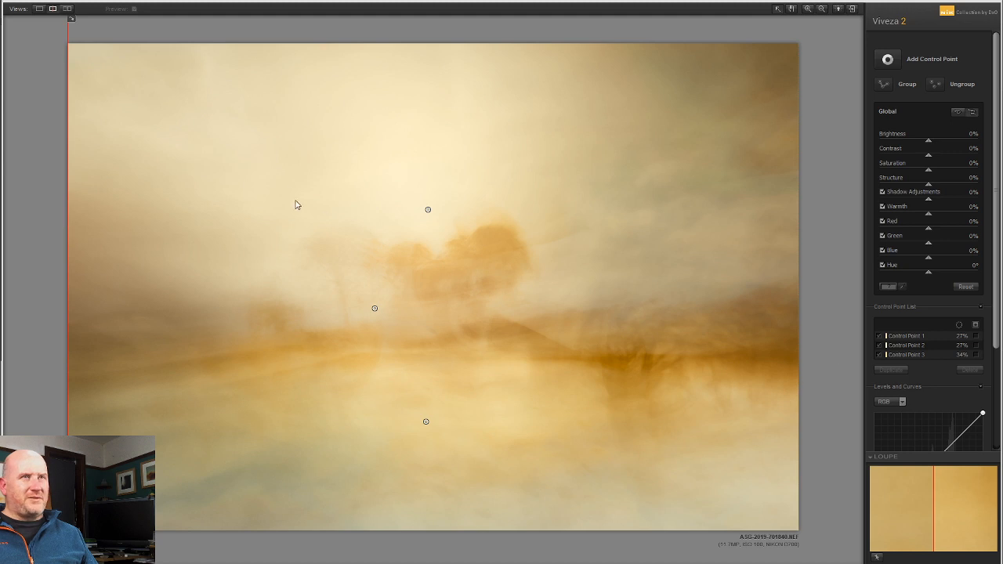
left_click_drag(67, 127, 65, 259)
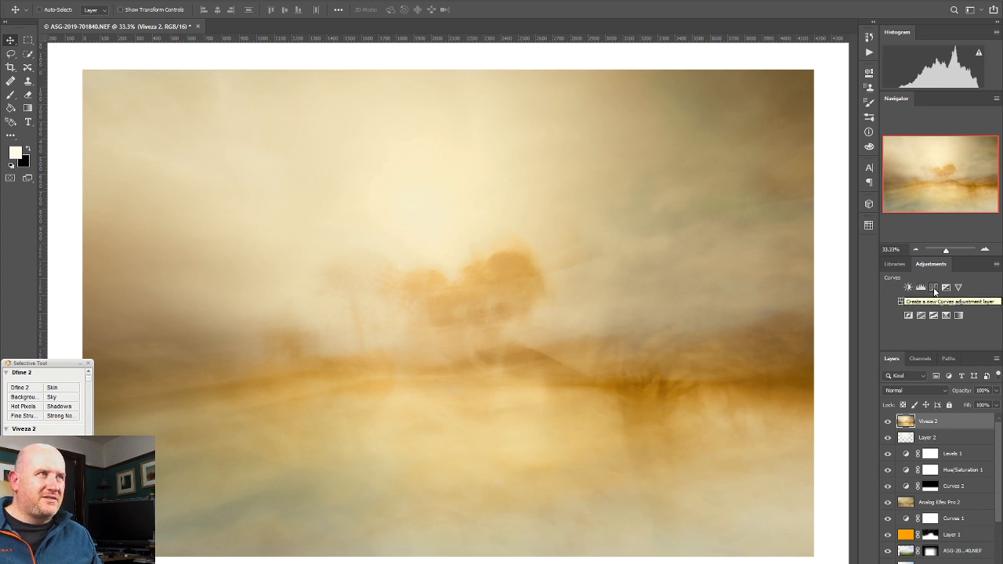
left_click(933, 288)
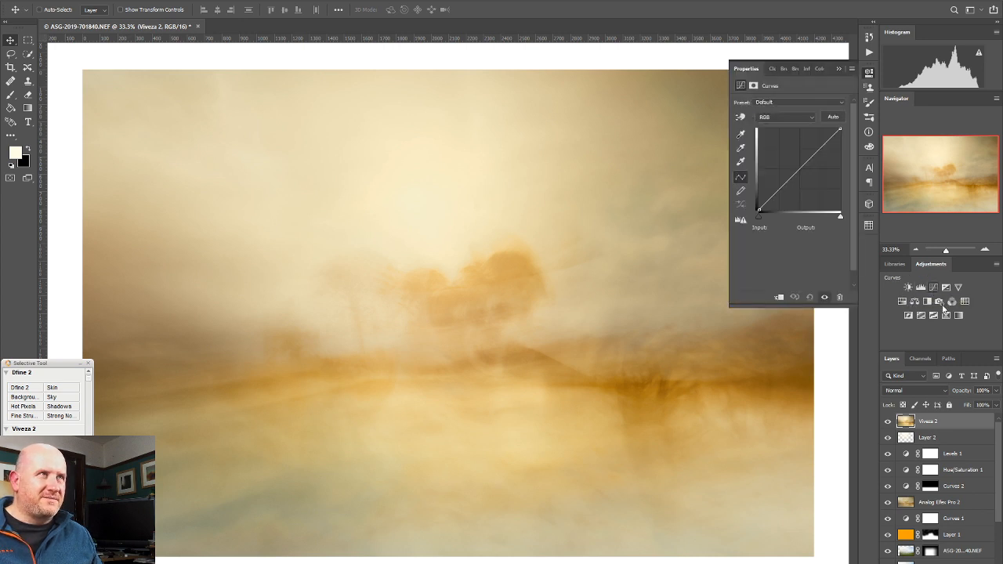
left_click(793, 117)
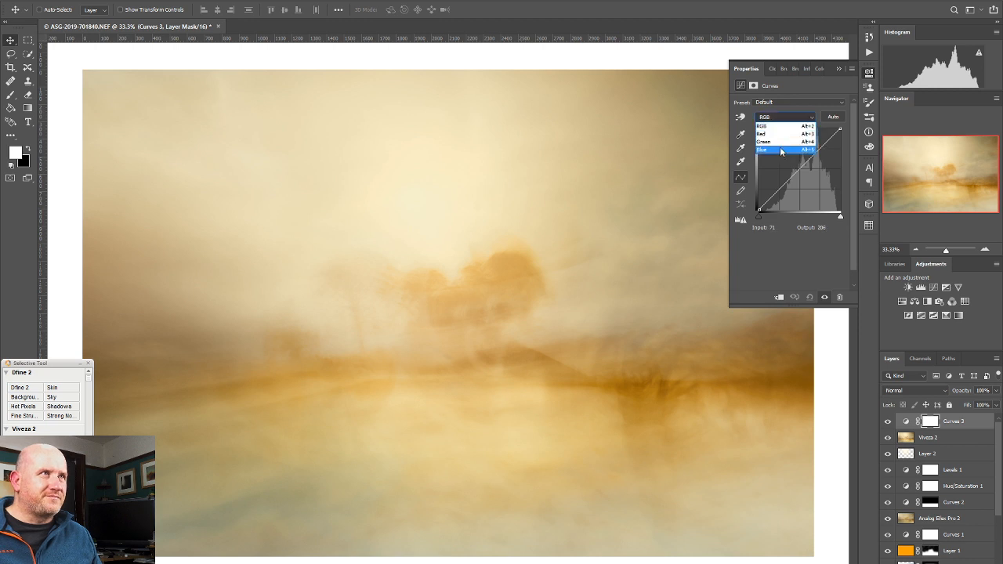
left_click(781, 150)
left_click_drag(796, 174, 796, 172)
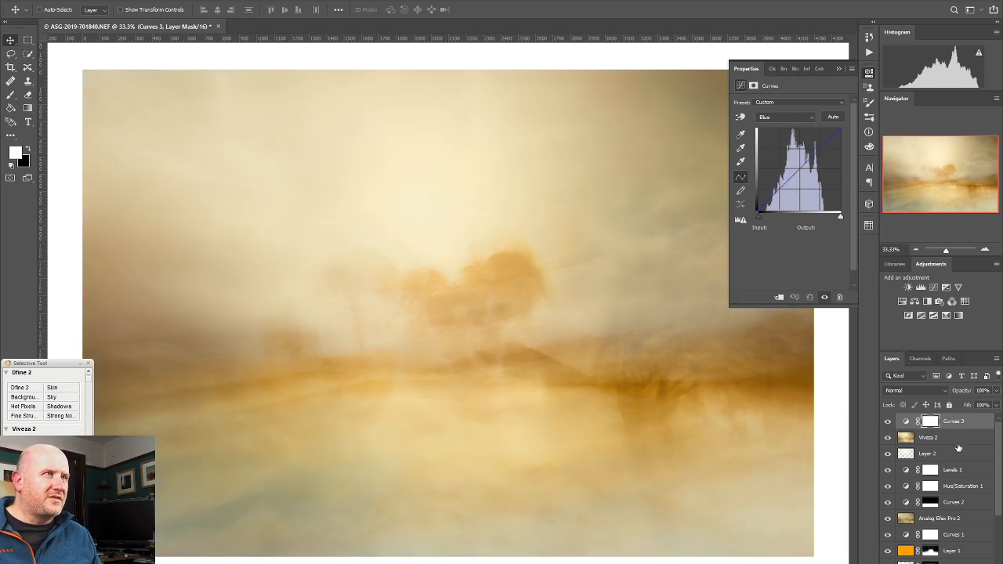
scroll(958, 447, "down", 2)
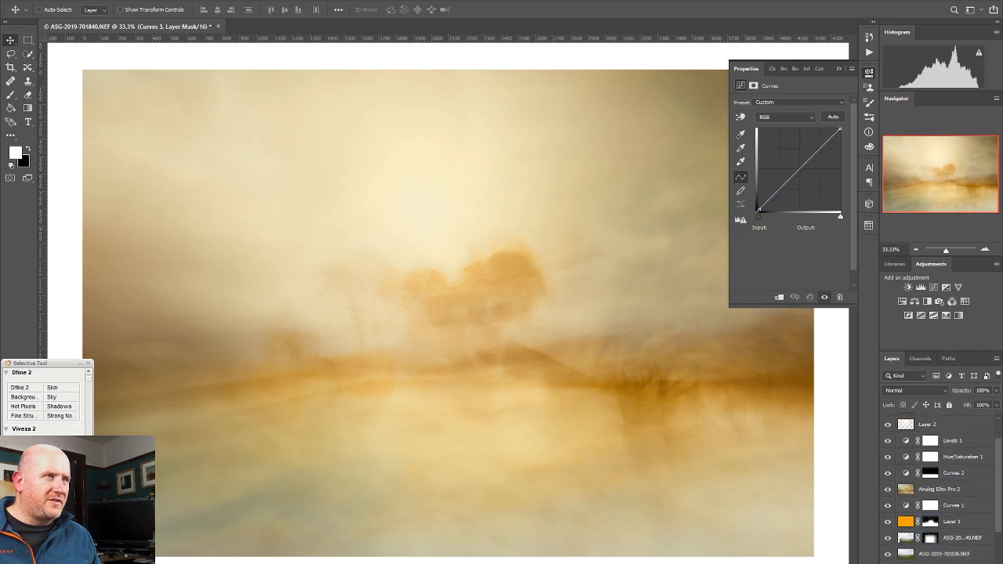
key("Delete")
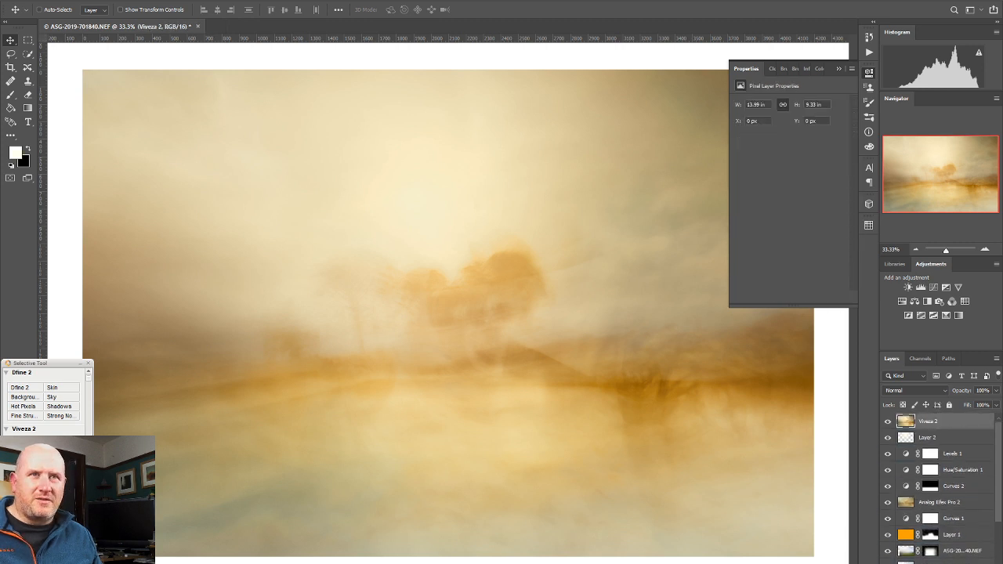
Run Viveza 2 on another new layer with global Warmth at 5% and Contrast at 2%, try a small Hue shift, and apply.
key("ctrl+shift+alt+n")
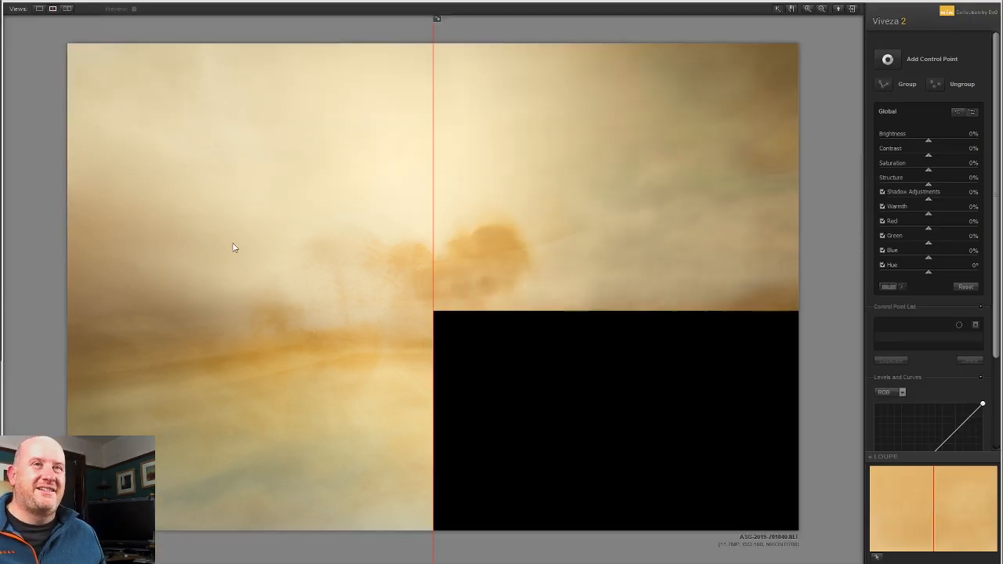
left_click_drag(434, 204, 60, 168)
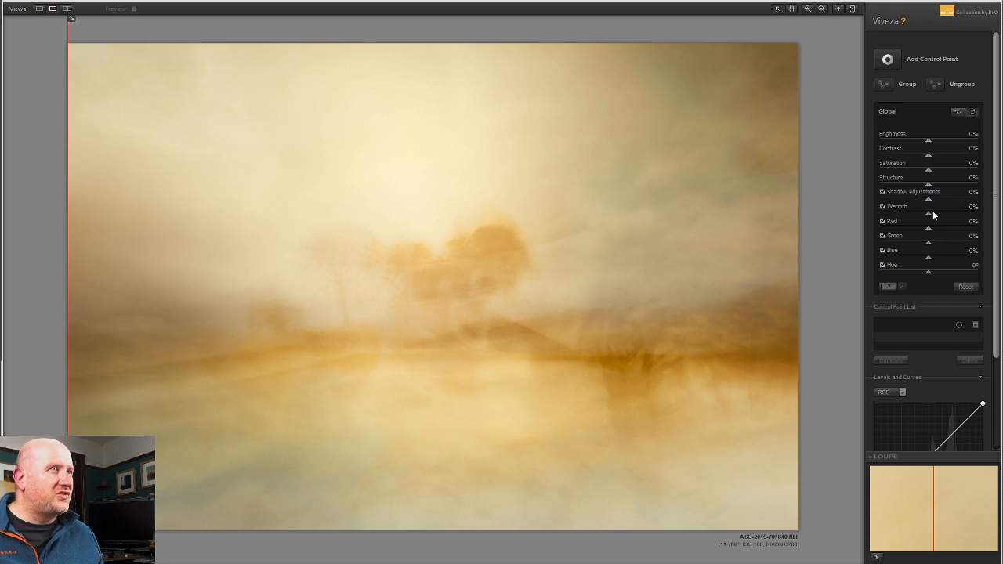
mouse_move(929, 216)
left_mouse_down()
mouse_move(948, 212)
mouse_move(902, 216)
mouse_move(952, 212)
mouse_move(931, 220)
left_mouse_up()
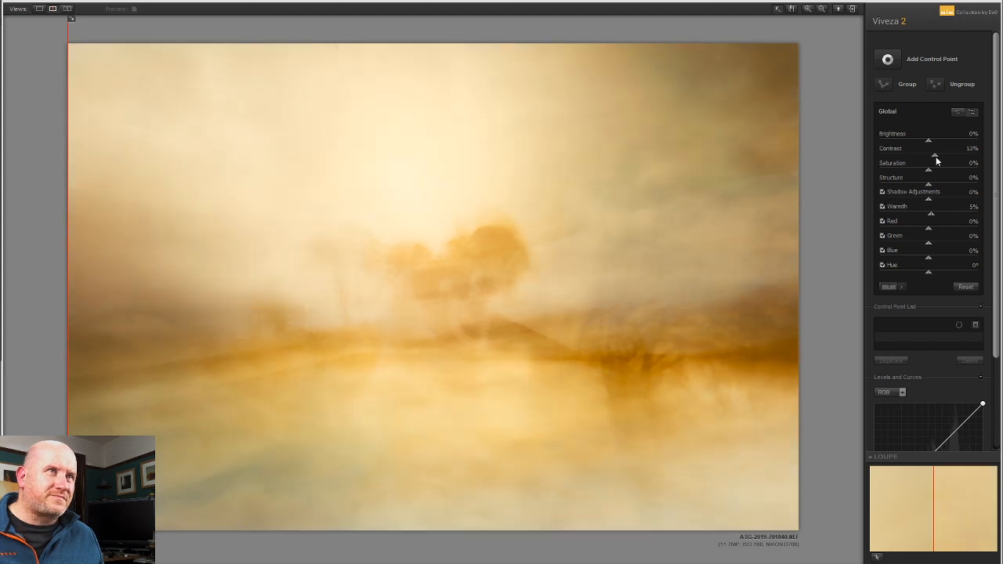
left_click_drag(936, 160, 930, 162)
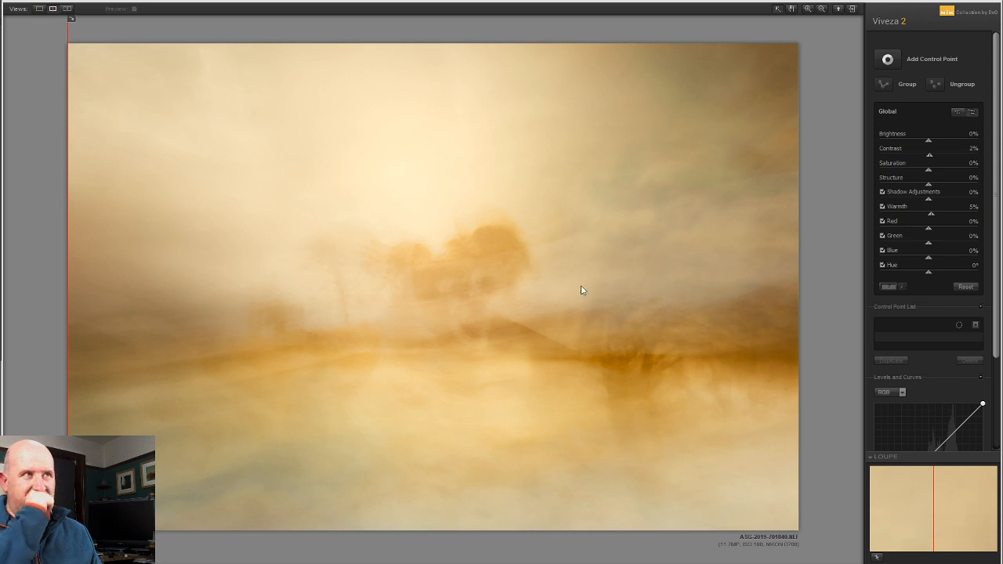
mouse_move(927, 273)
left_mouse_down()
mouse_move(943, 265)
mouse_move(923, 264)
mouse_move(936, 264)
left_mouse_up()
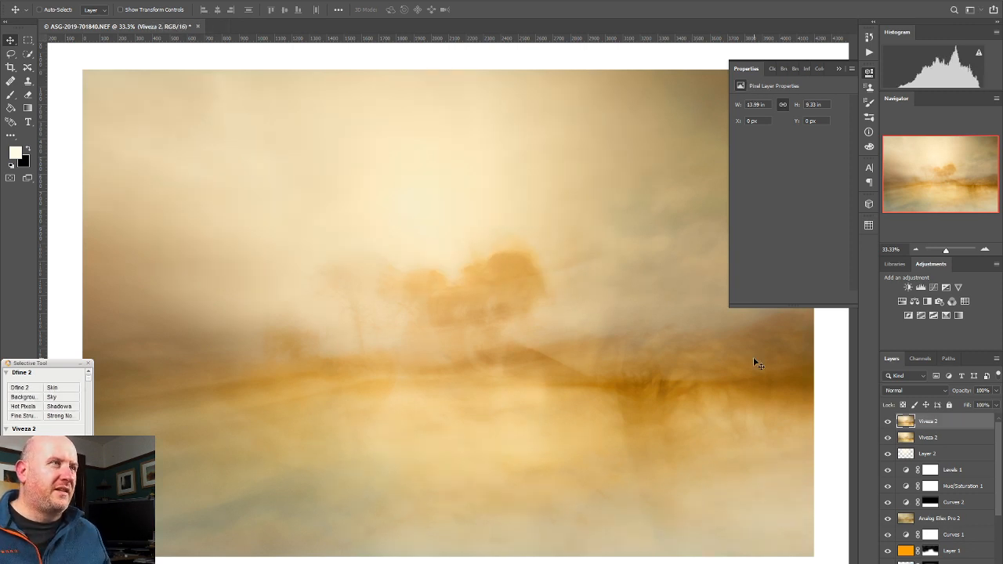
Compare the image with and without the top Viveza 2 layer, hide the layer properties, and review the layer stack.
left_click(887, 422)
left_click(887, 422)
left_click(888, 423)
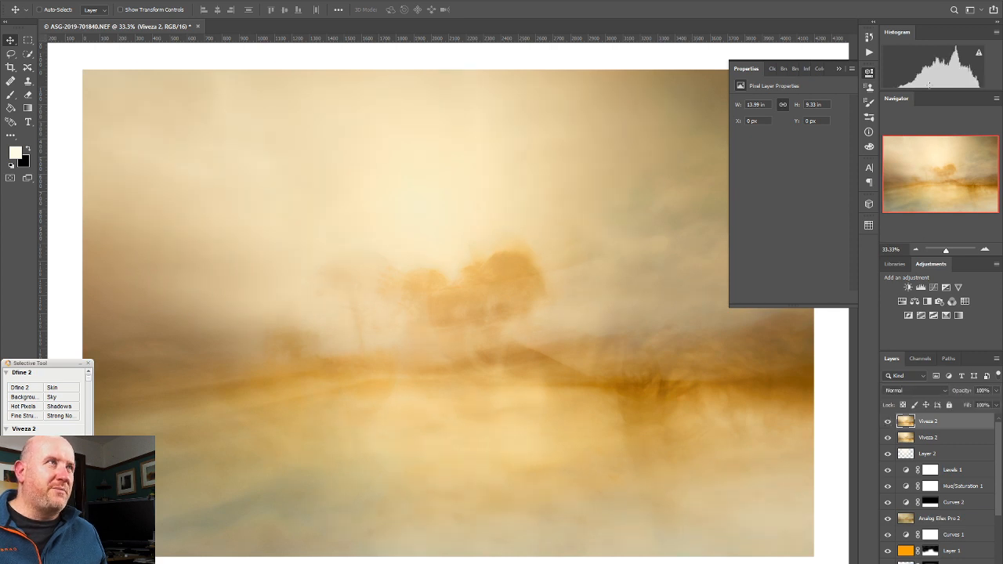
left_click(870, 75)
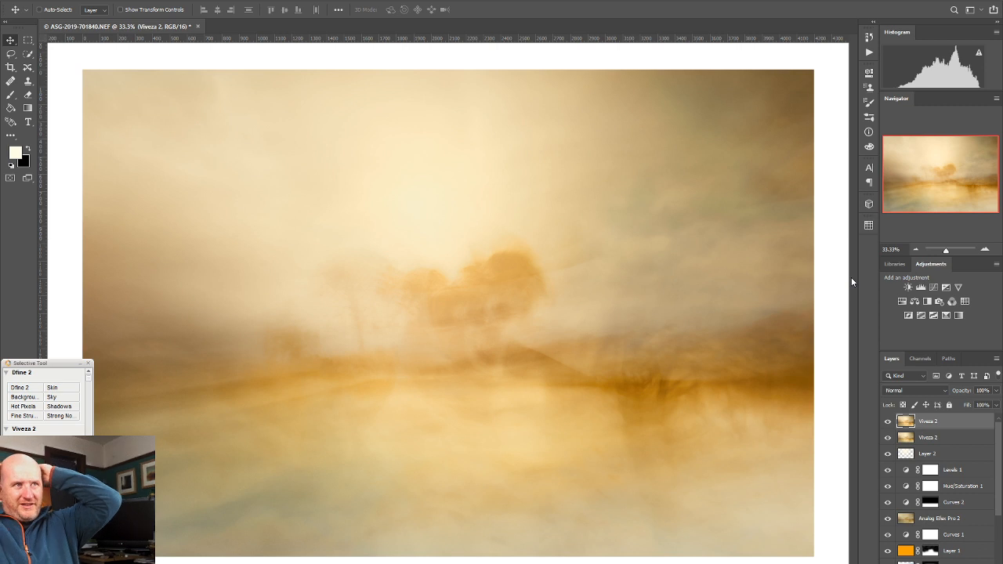
scroll(956, 480, "down", 3)
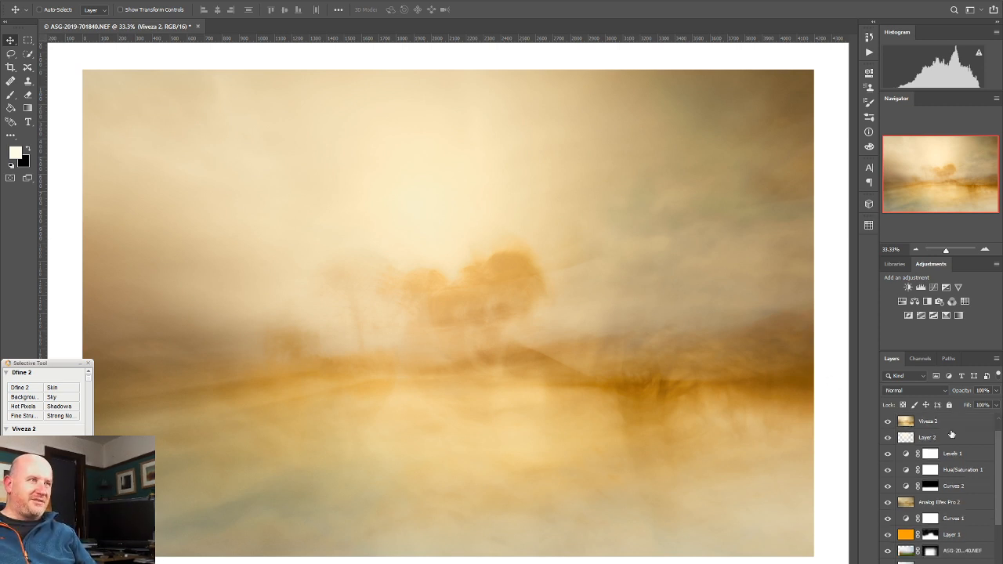
scroll(957, 492, "up", 3)
scroll(956, 505, "down", 3)
scroll(958, 507, "up", 3)
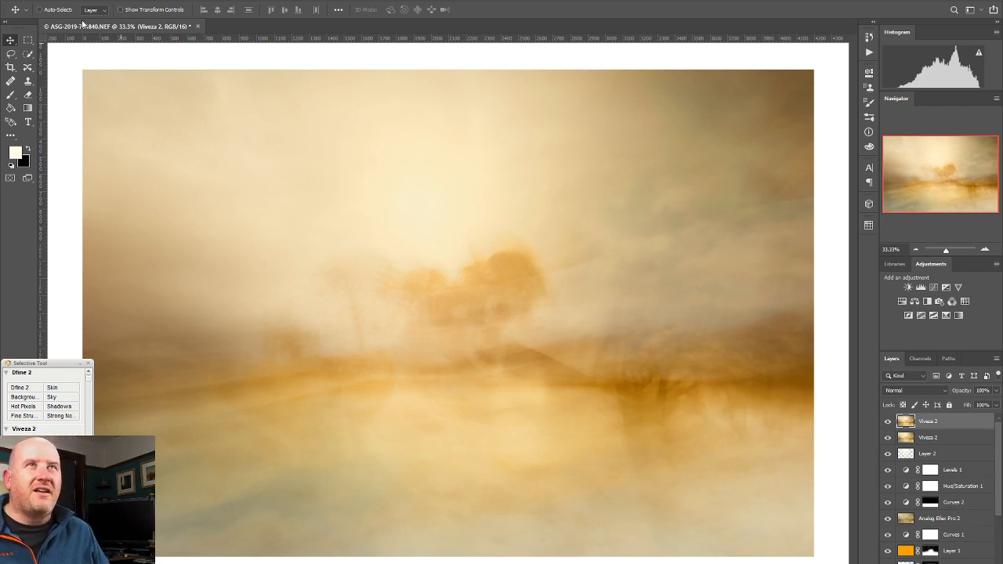
Save the layered image and switch to Lightroom Classic to view the edited file.
left_click(25, 1)
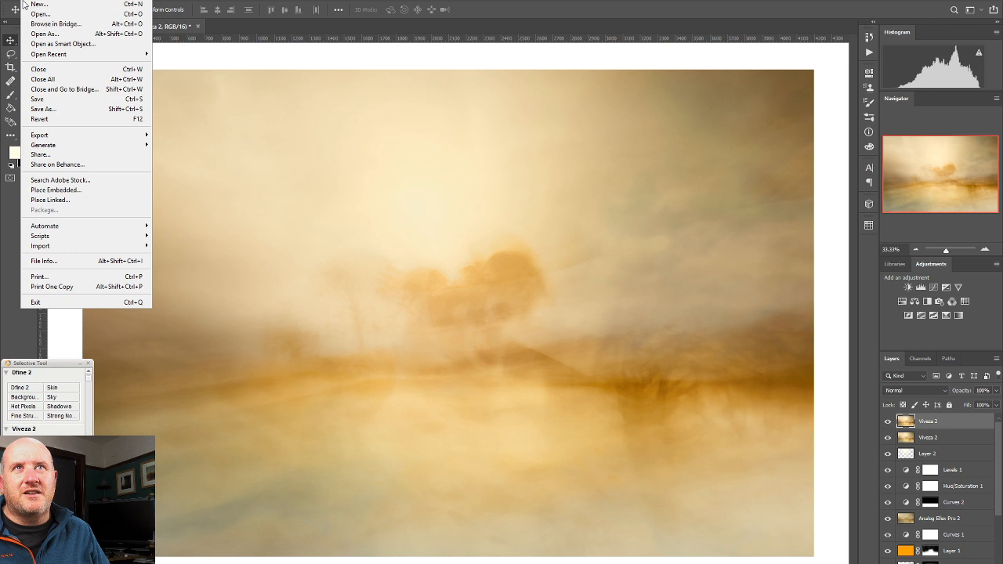
left_click(35, 99)
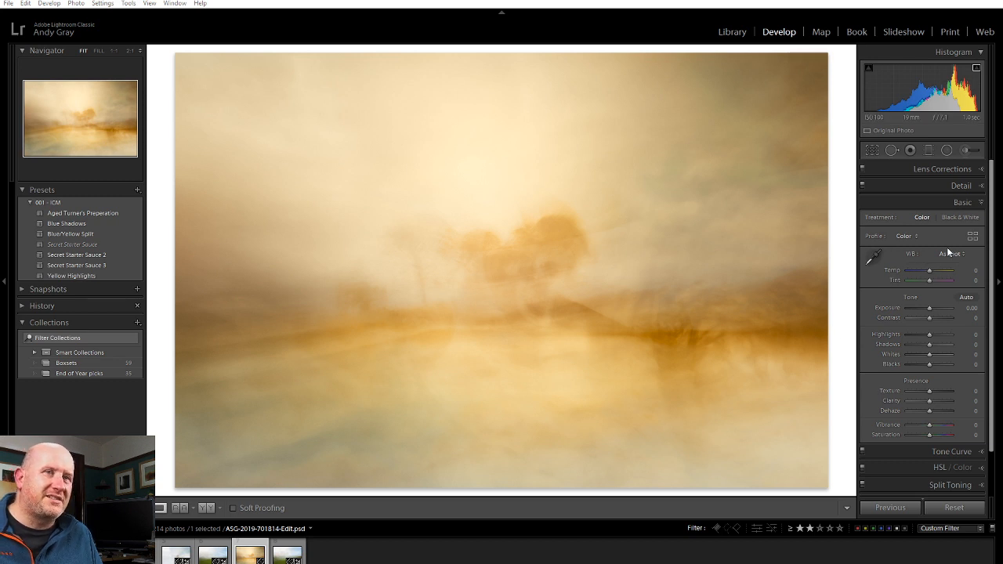
Set the edited photo's white balance to Temp -7 and Tint +5, and create a virtual copy of it.
left_click_drag(930, 272, 930, 284)
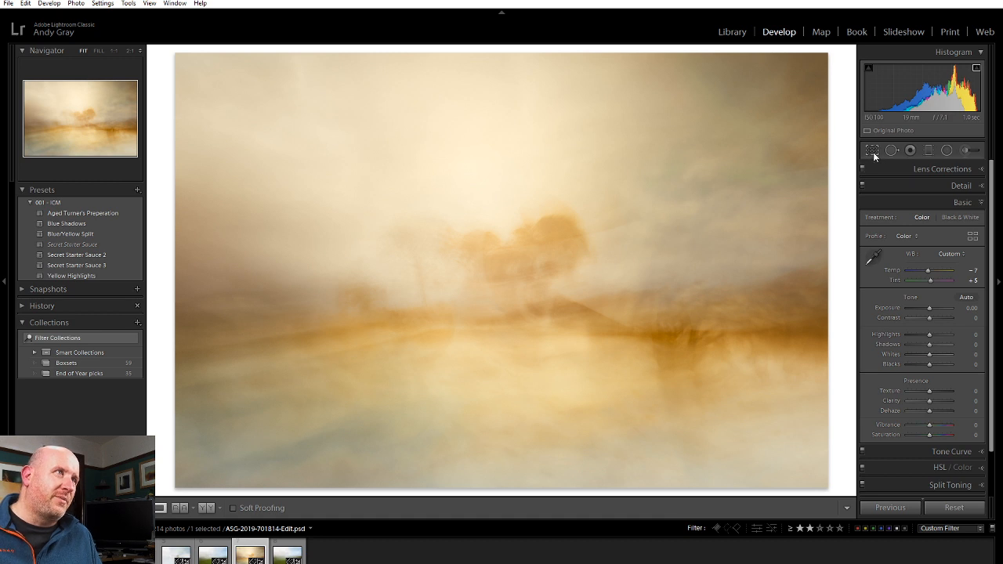
right_click(458, 309)
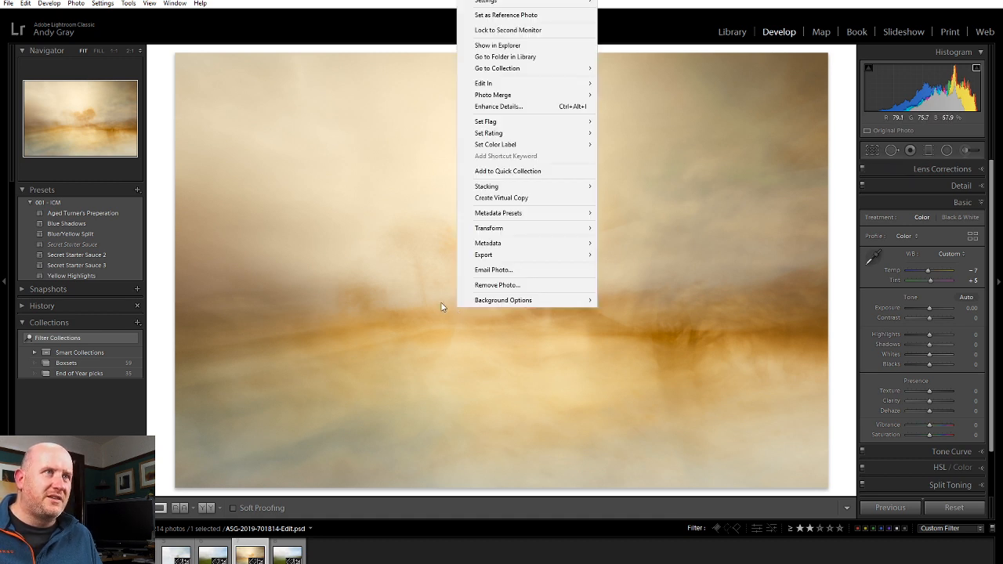
left_click(520, 198)
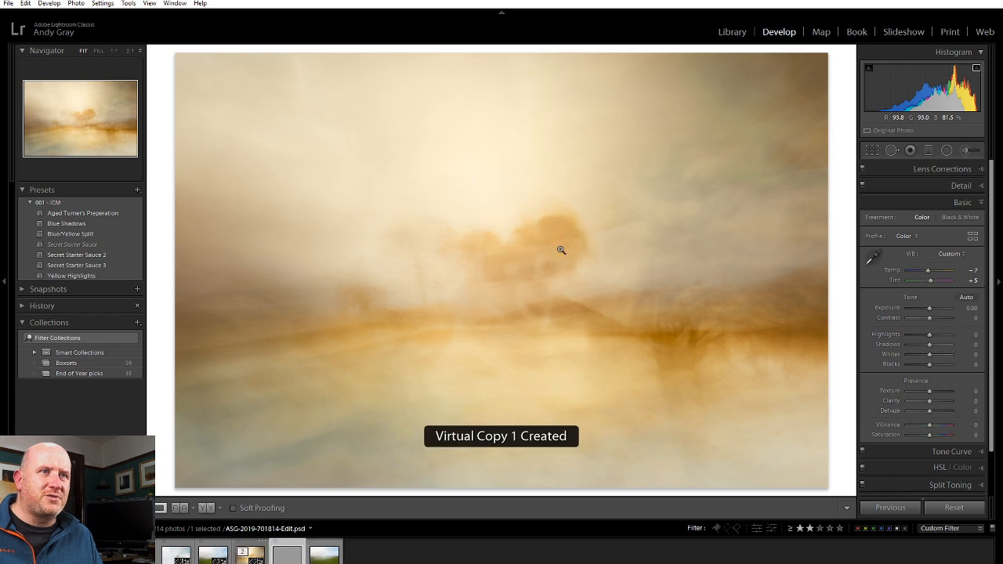
Crop the virtual copy to an 18 x 10 aspect at full width, placing the frame so more is trimmed from the water than the sky.
left_click(872, 150)
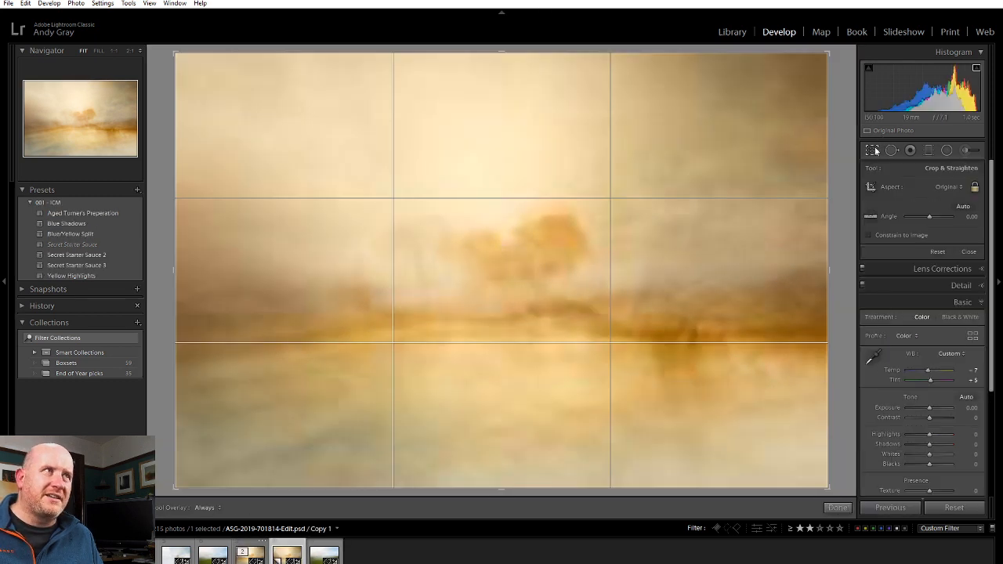
left_click(944, 188)
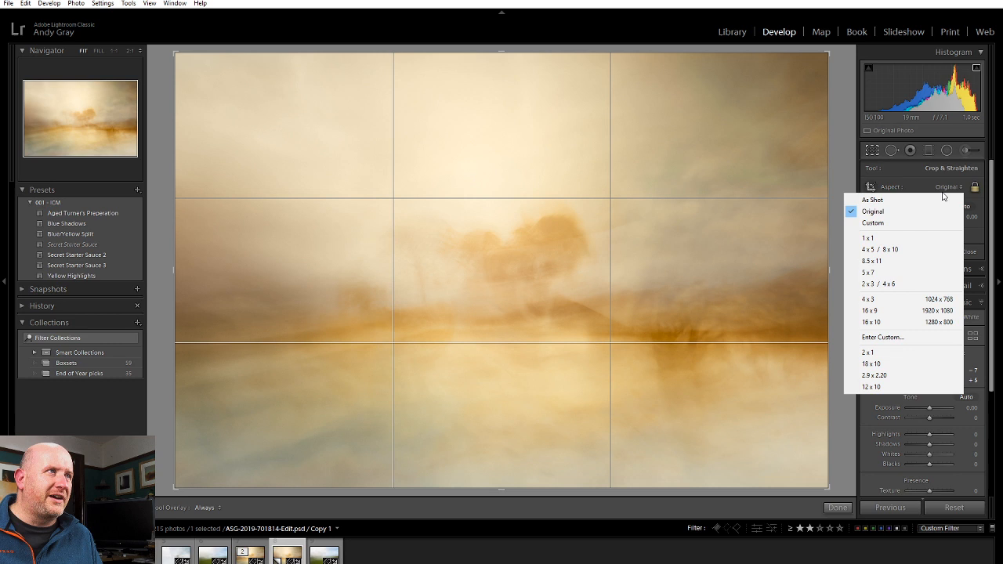
left_click(912, 364)
left_click_drag(642, 217, 653, 240)
left_click(837, 507)
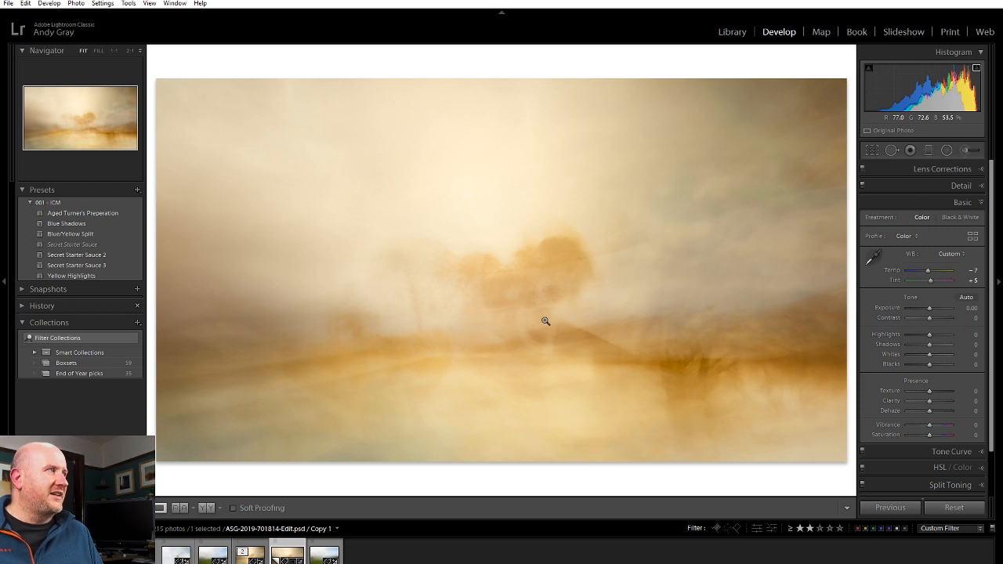
Create another virtual copy and crop it to 2 x 3 / 4 x 6, enlarging the frame to the image's top and nearly its left edge.
right_click(461, 317)
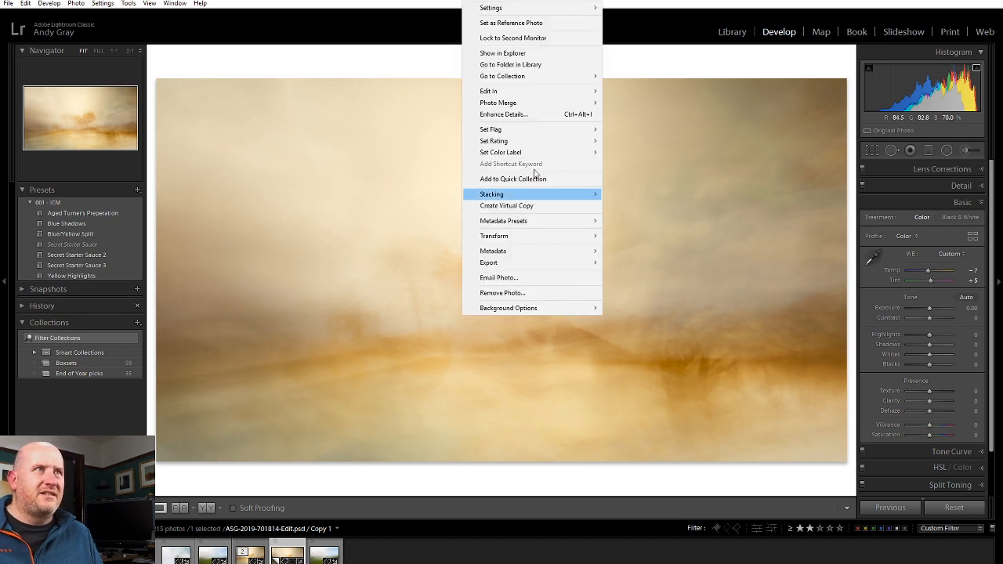
left_click(529, 211)
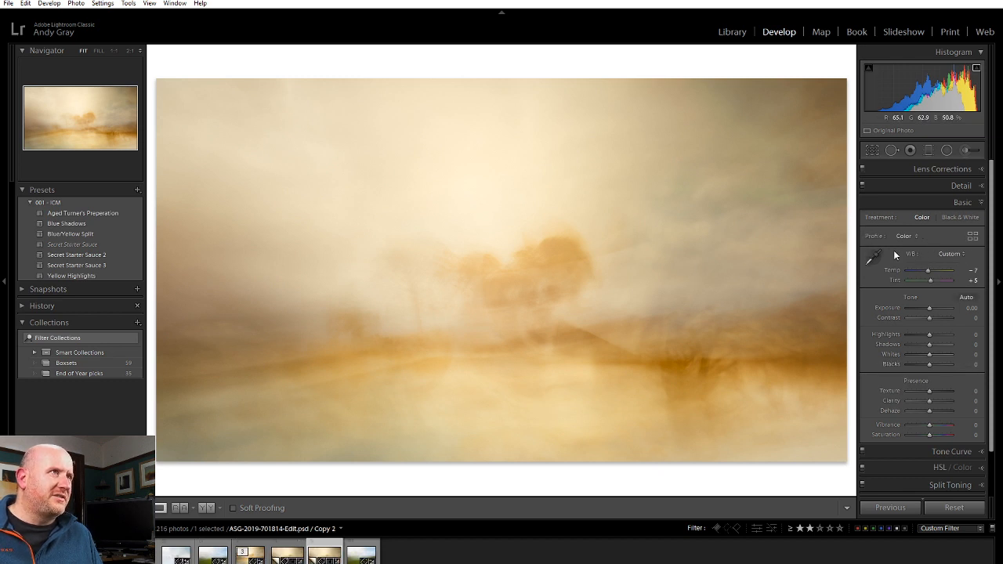
left_click(872, 150)
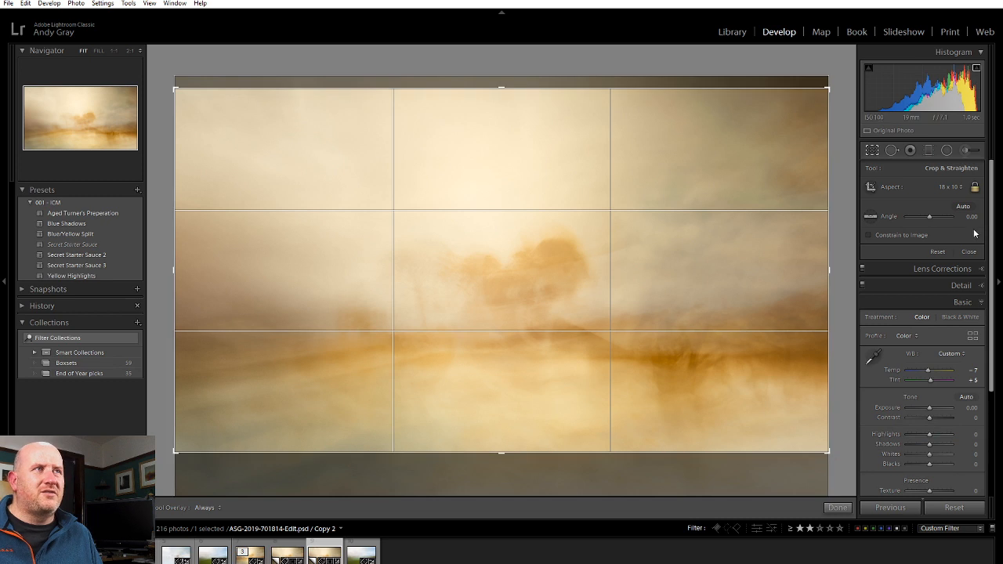
left_click(951, 189)
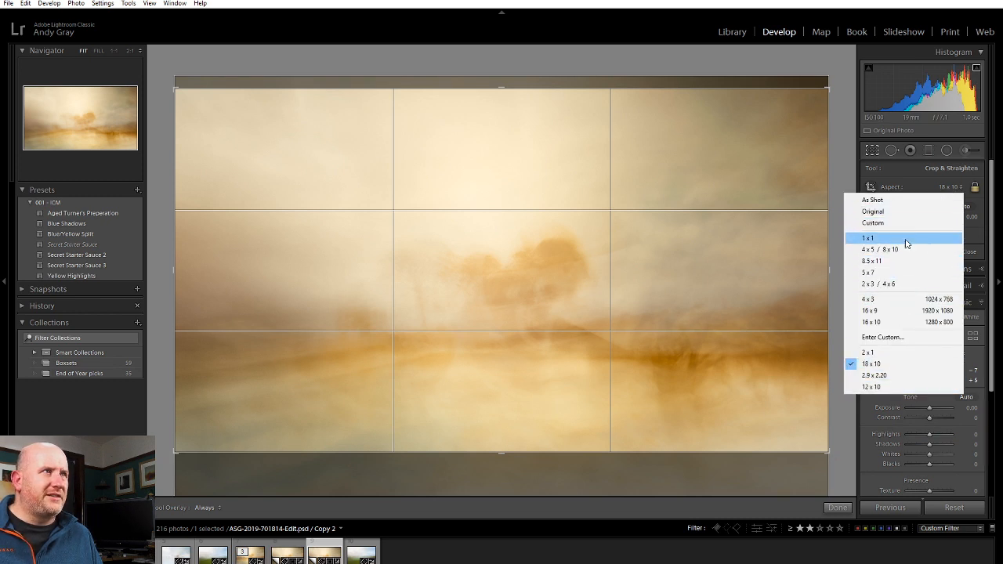
left_click(883, 284)
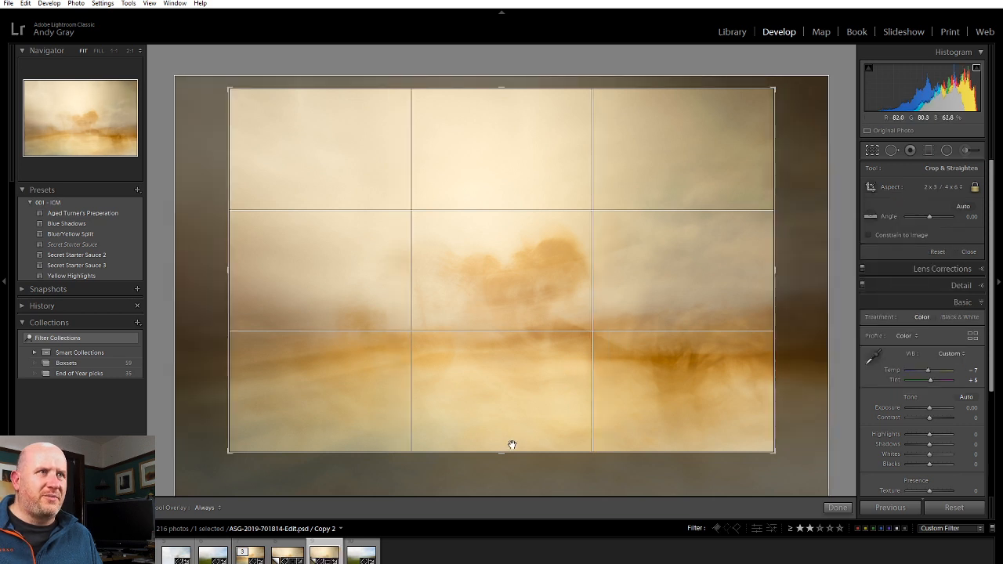
left_click_drag(501, 89, 510, 50)
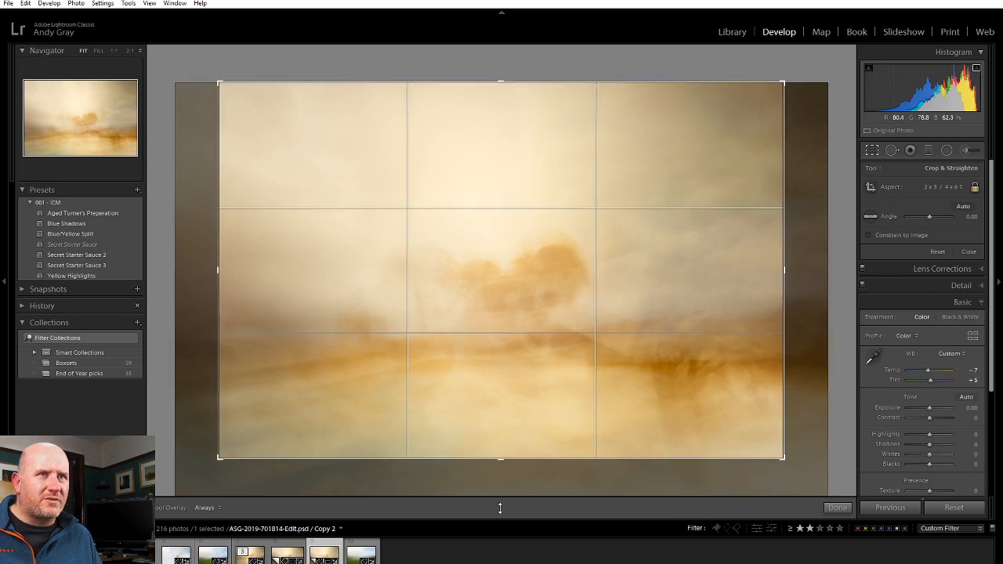
left_click_drag(500, 507, 500, 517)
left_click_drag(504, 474, 503, 473)
left_click_drag(608, 390, 622, 394)
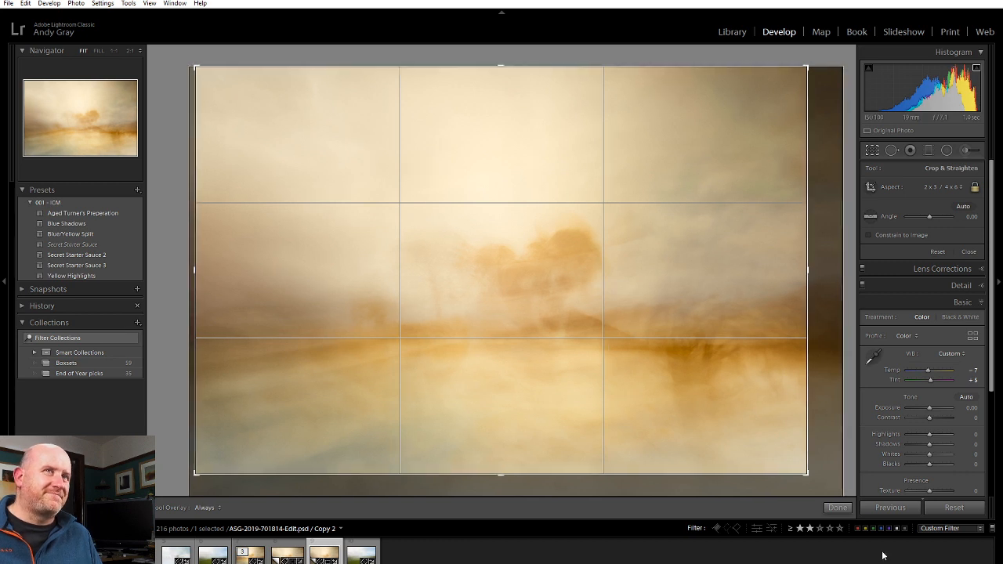
left_click(844, 513)
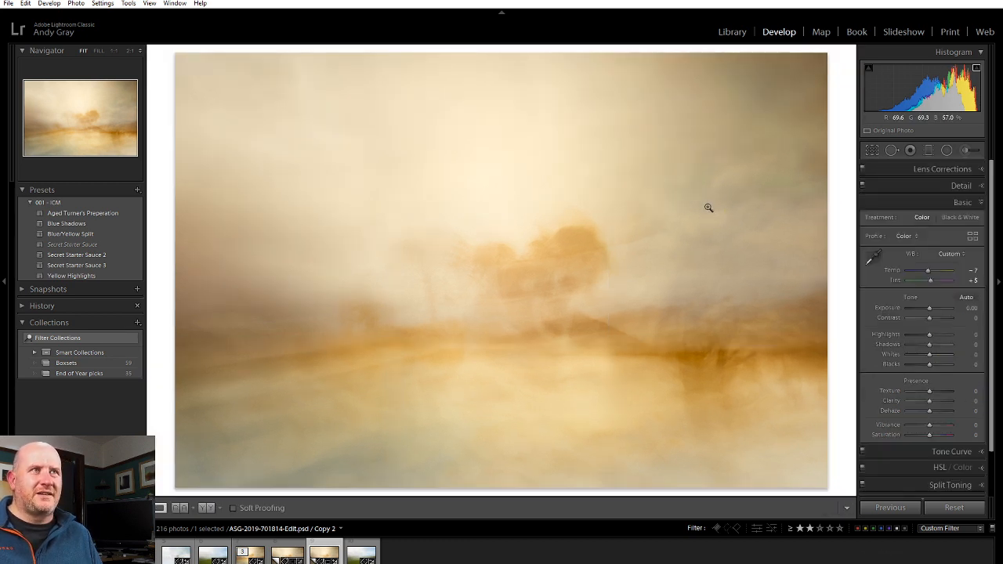
Create a further virtual copy and crop it to a 1 x 1 square of nearly full image height around the trees.
right_click(469, 291)
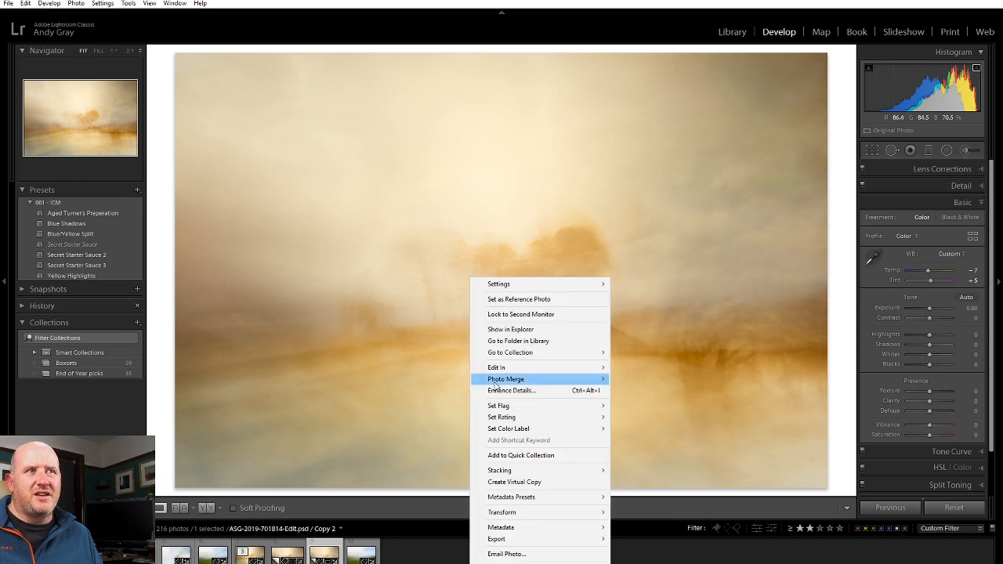
left_click(537, 482)
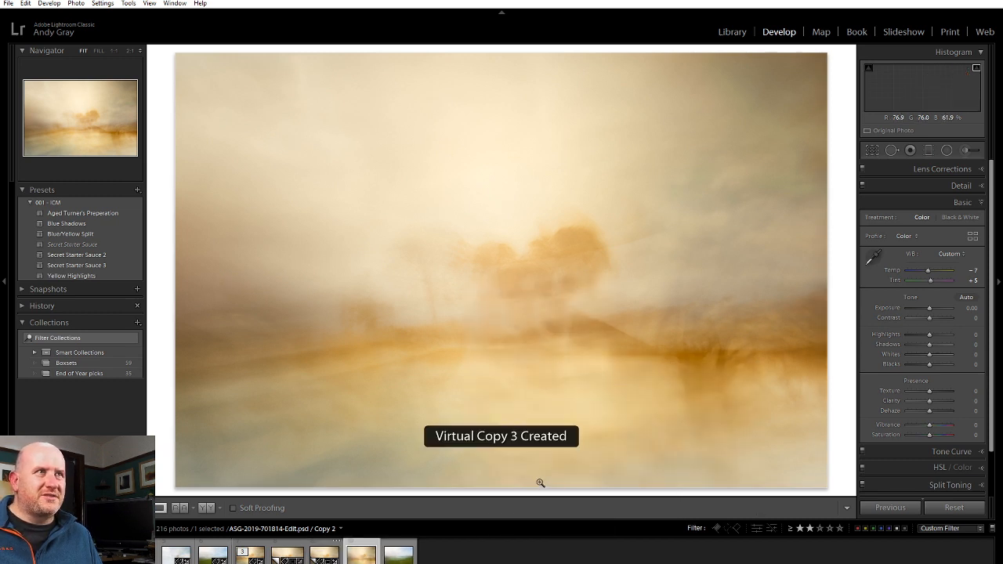
left_click(872, 150)
left_click(937, 187)
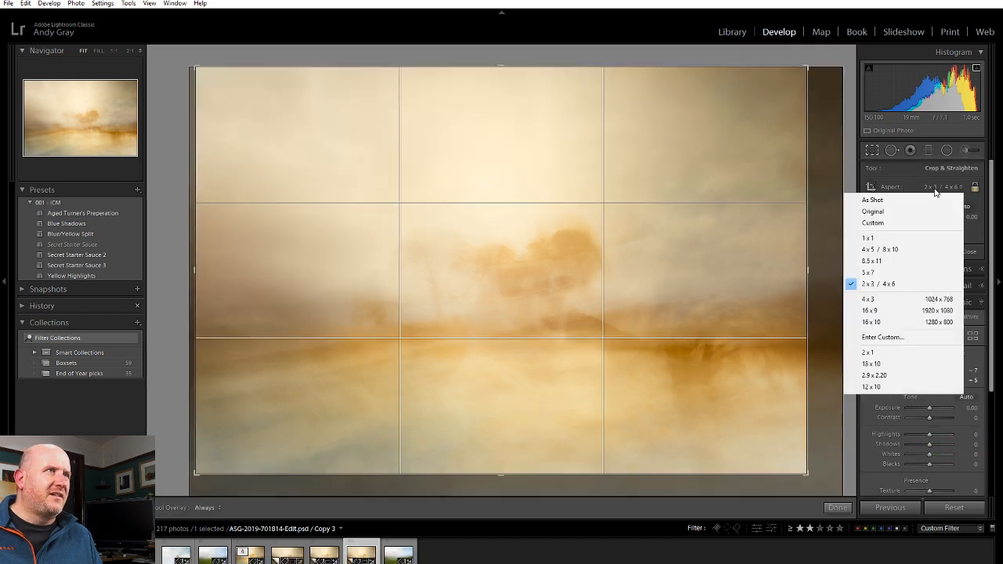
left_click(873, 236)
left_click_drag(647, 359, 650, 361)
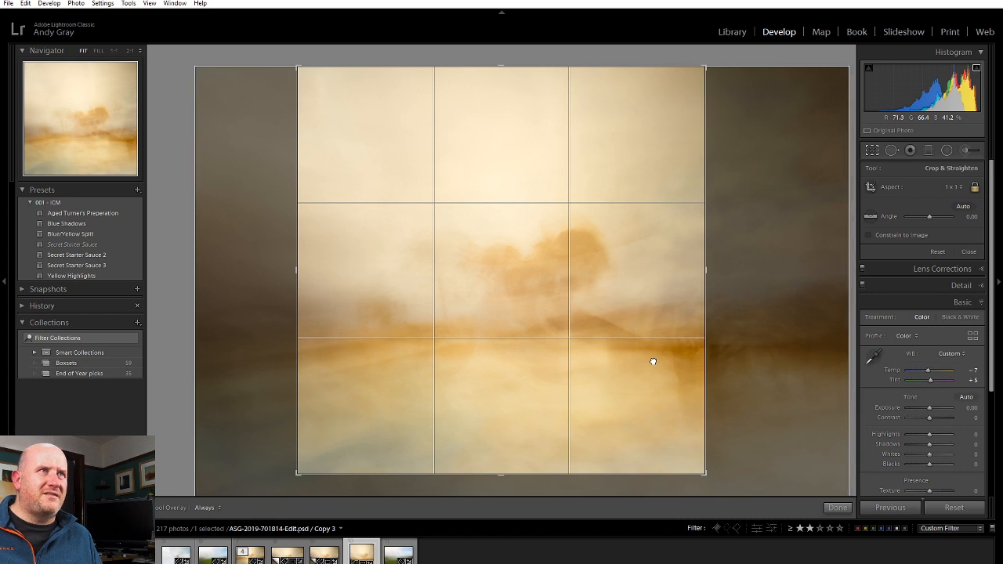
mouse_move(506, 473)
left_mouse_down()
mouse_move(496, 505)
mouse_move(498, 479)
left_mouse_up()
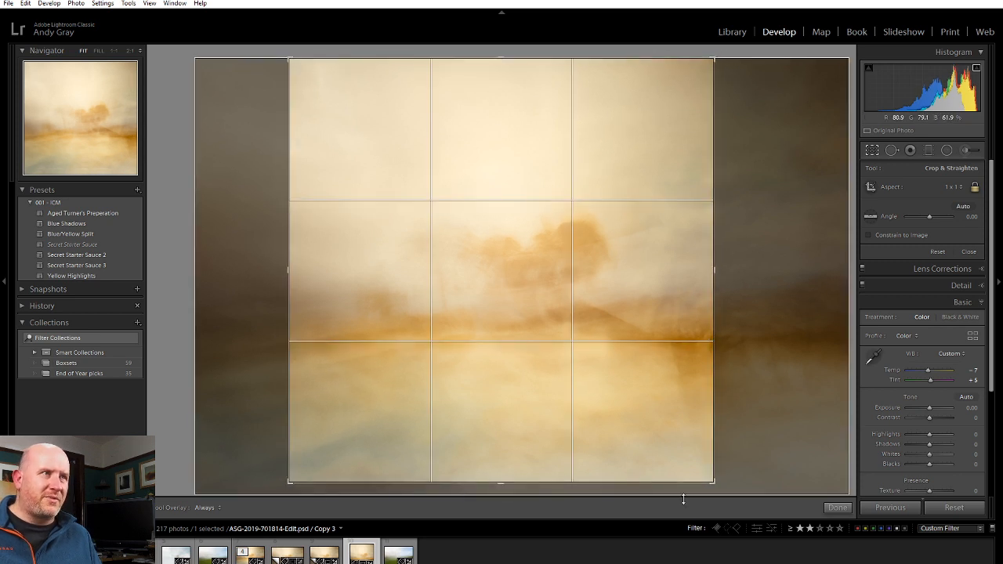
left_click(833, 507)
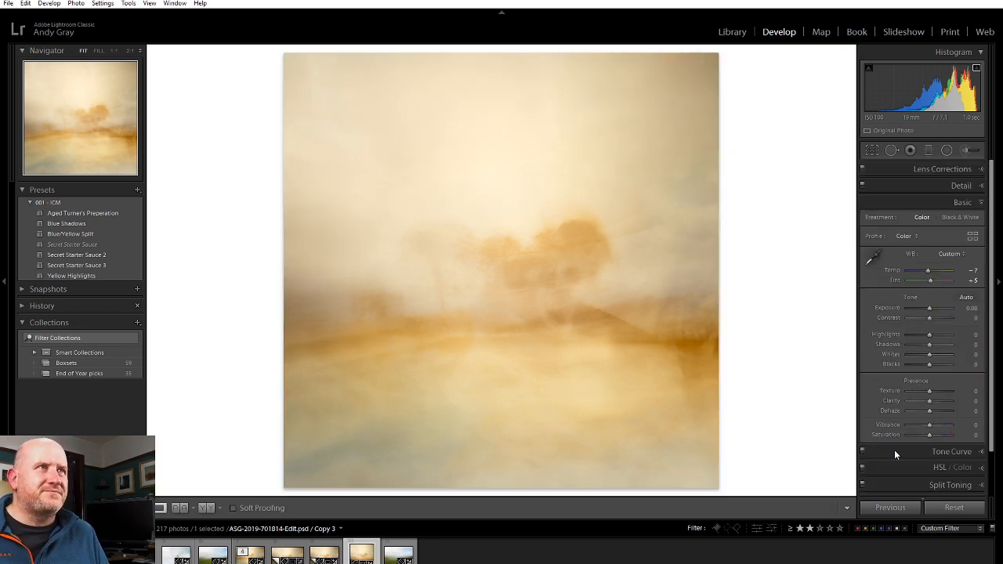
Create a virtual copy of the square version and crop it to 2 x 1 at full width, aligned with the image's bottom edge.
right_click(557, 292)
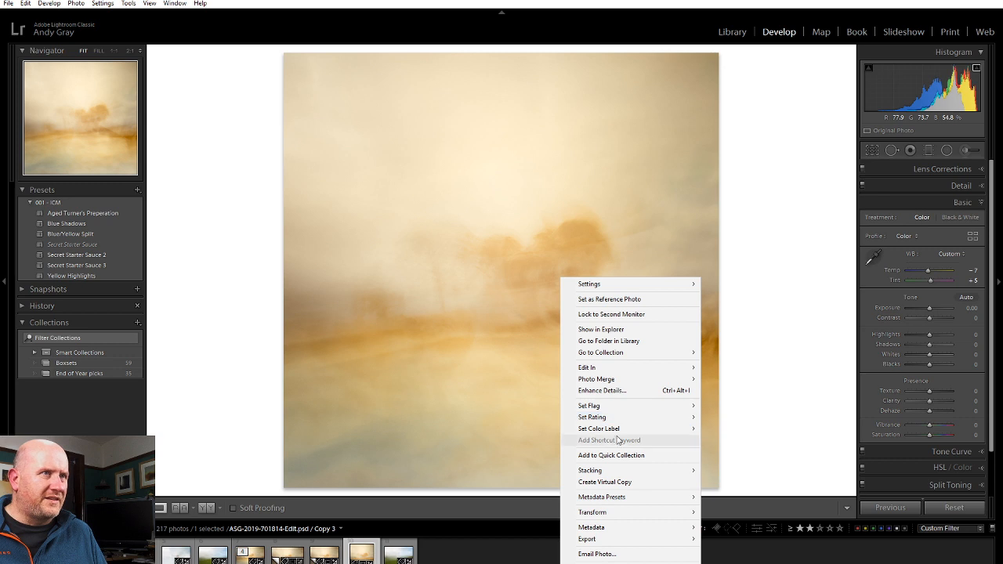
left_click(612, 482)
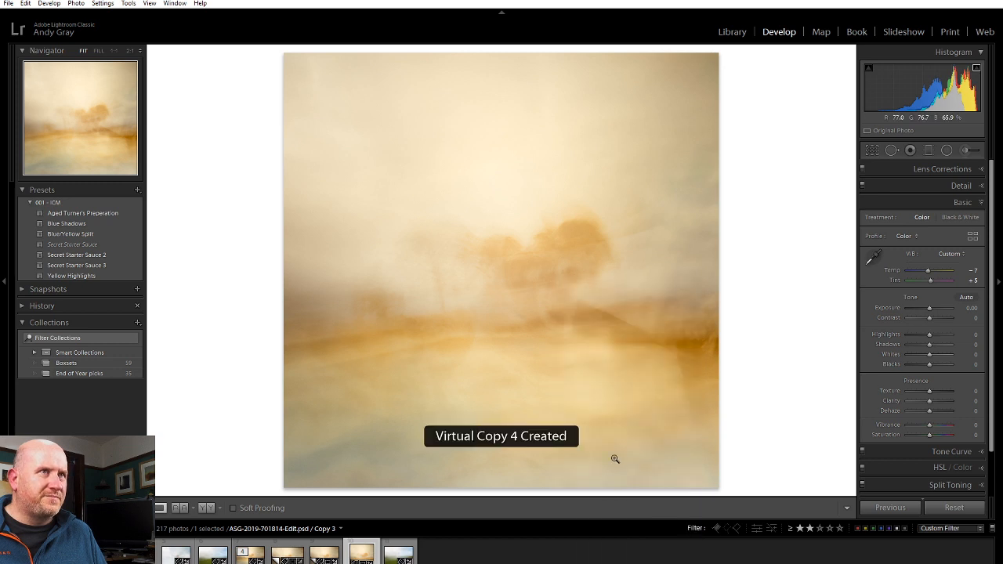
left_click(872, 154)
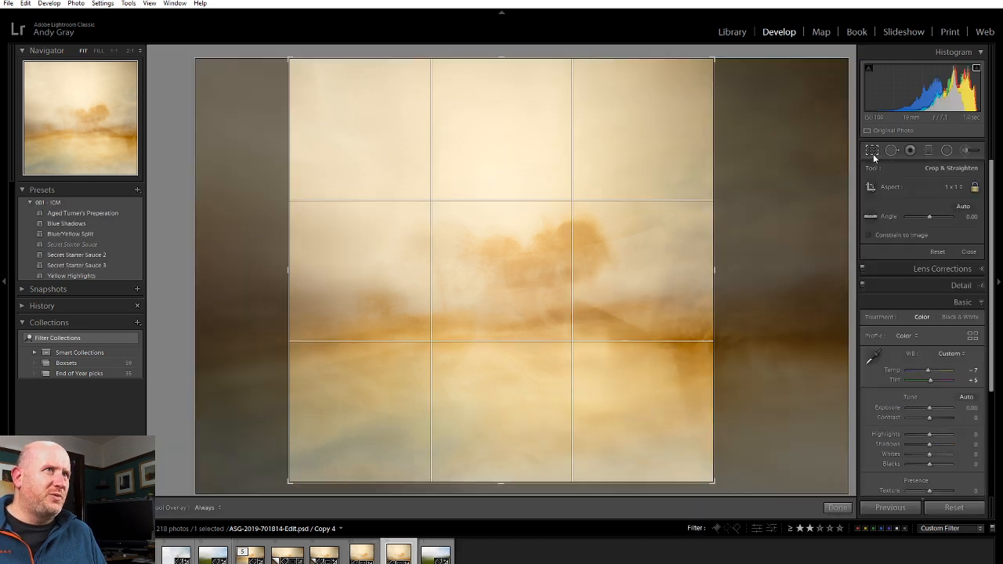
left_click(944, 186)
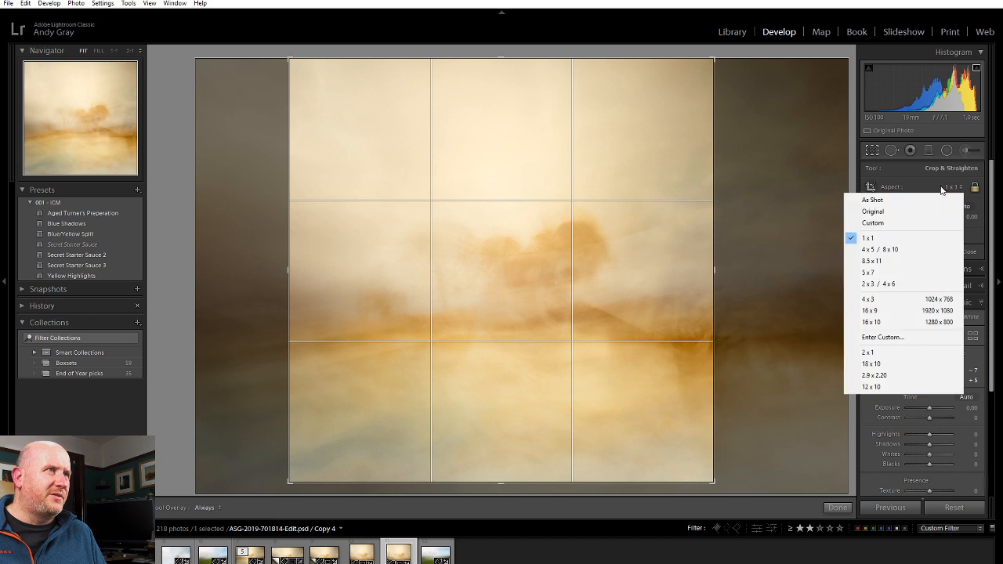
left_click(891, 352)
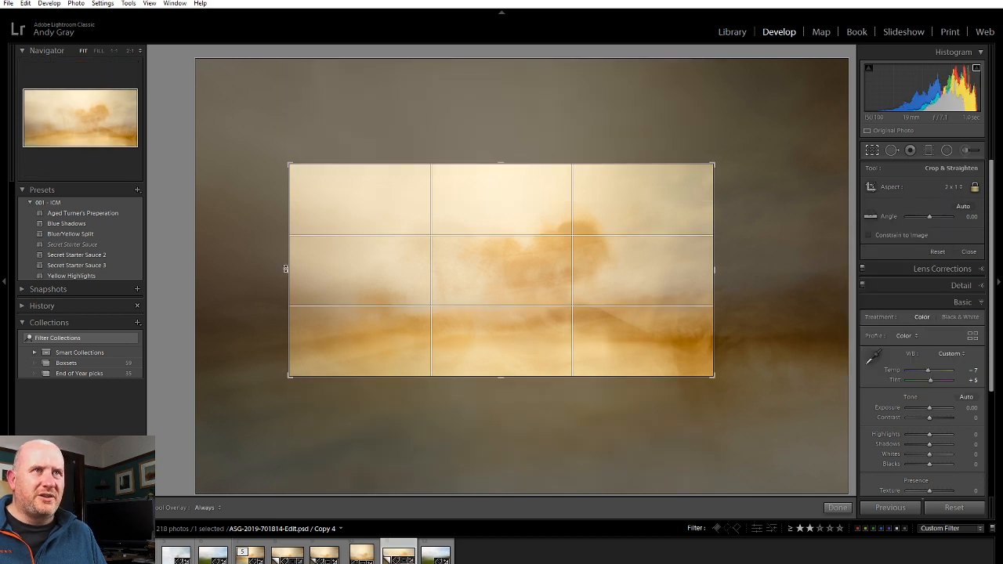
left_click_drag(284, 268, 241, 269)
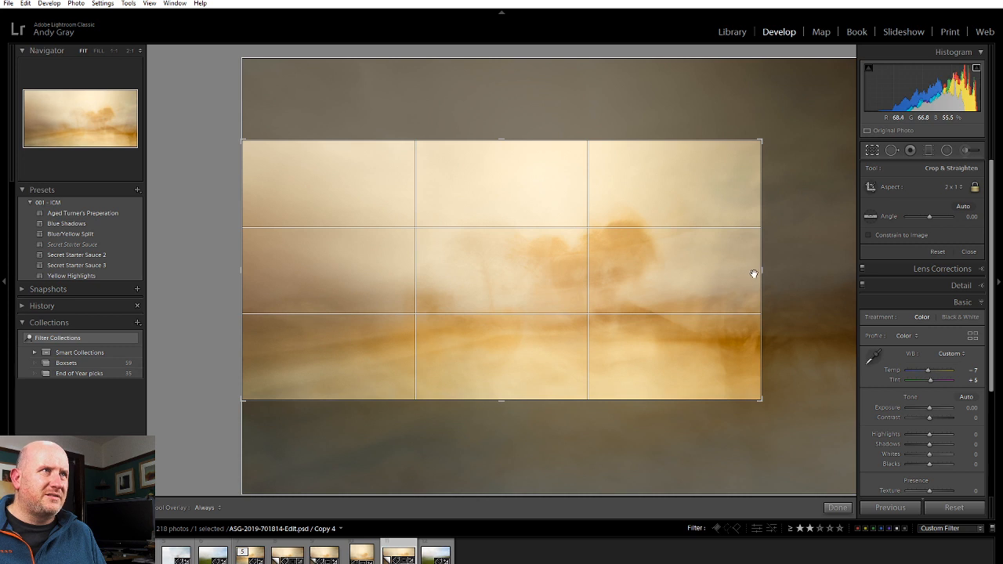
left_click_drag(753, 273, 855, 271)
left_click_drag(656, 245, 673, 332)
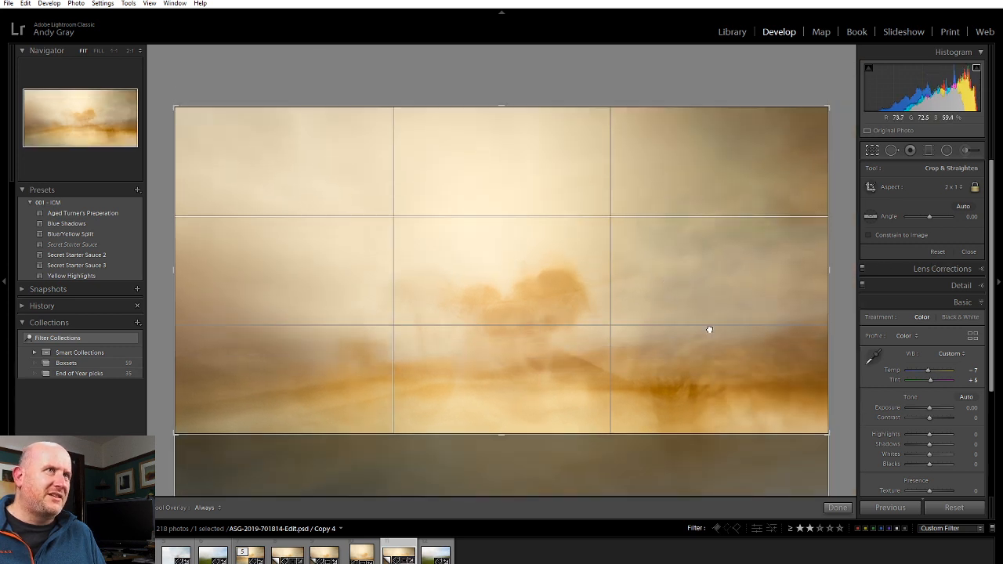
left_click_drag(713, 307, 747, 138)
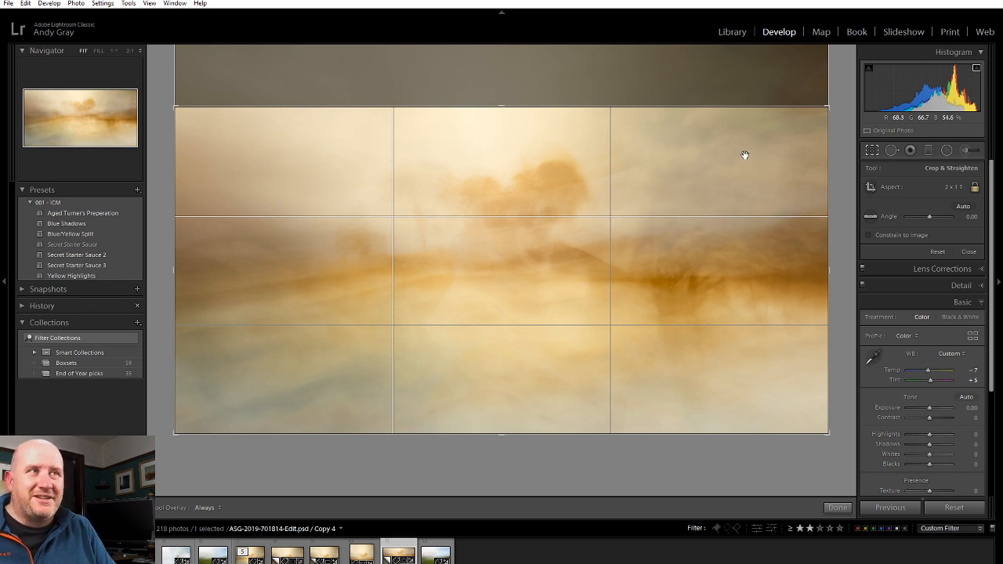
key("Return")
Create a virtual copy of the 2 x 1 version and reposition its crop to the image's top edge, keeping the full sky.
right_click(528, 329)
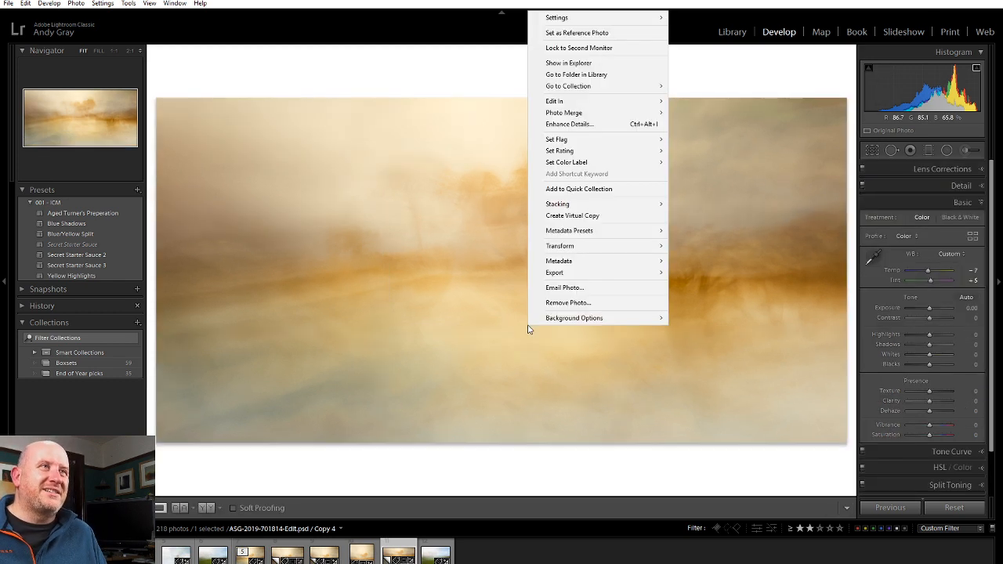
left_click(600, 220)
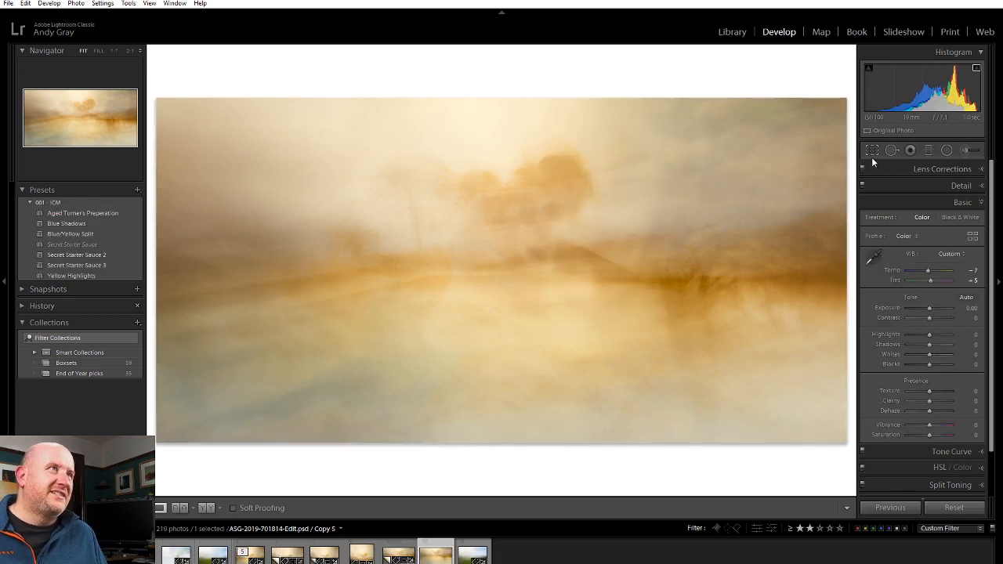
key("r")
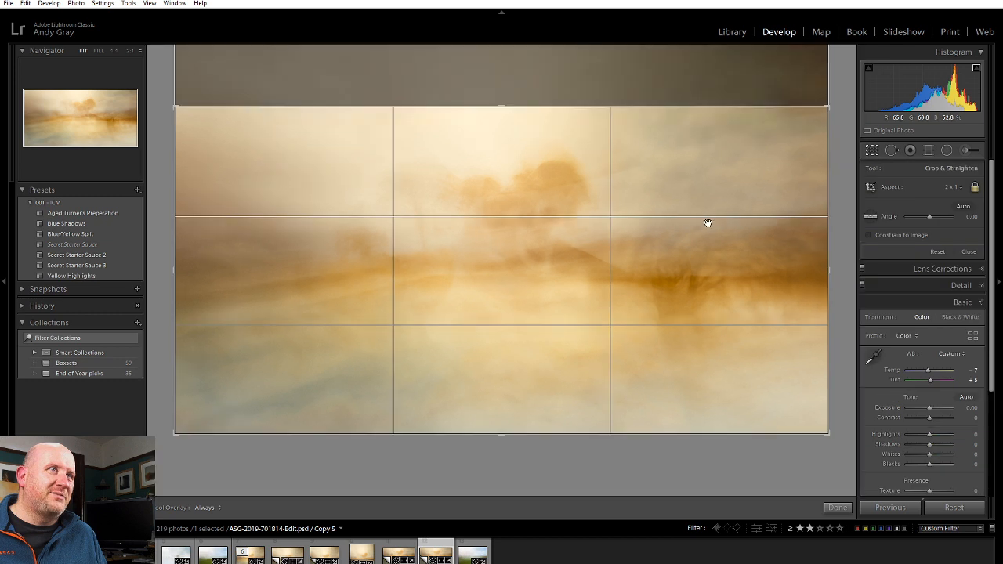
left_click_drag(658, 240, 640, 363)
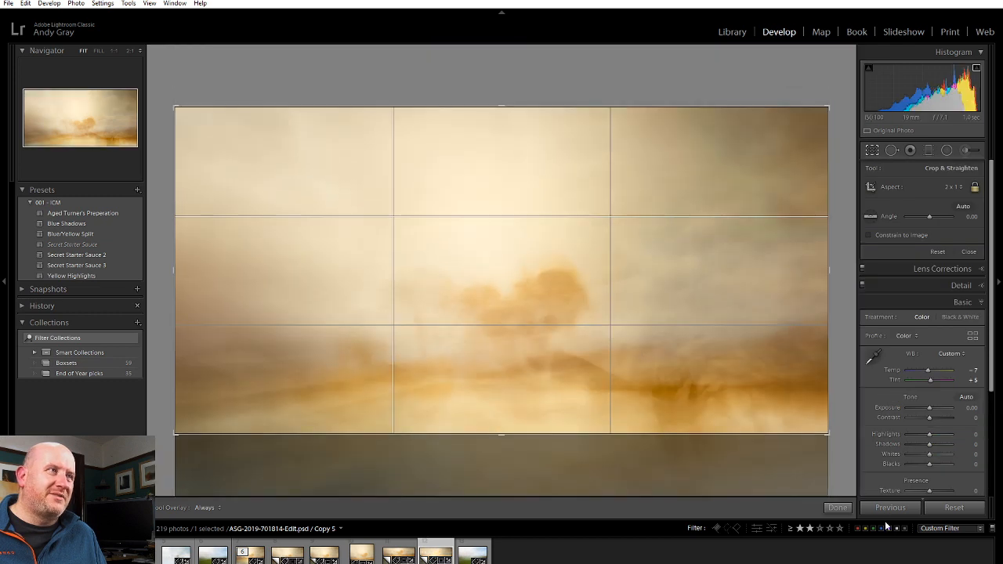
left_click(836, 508)
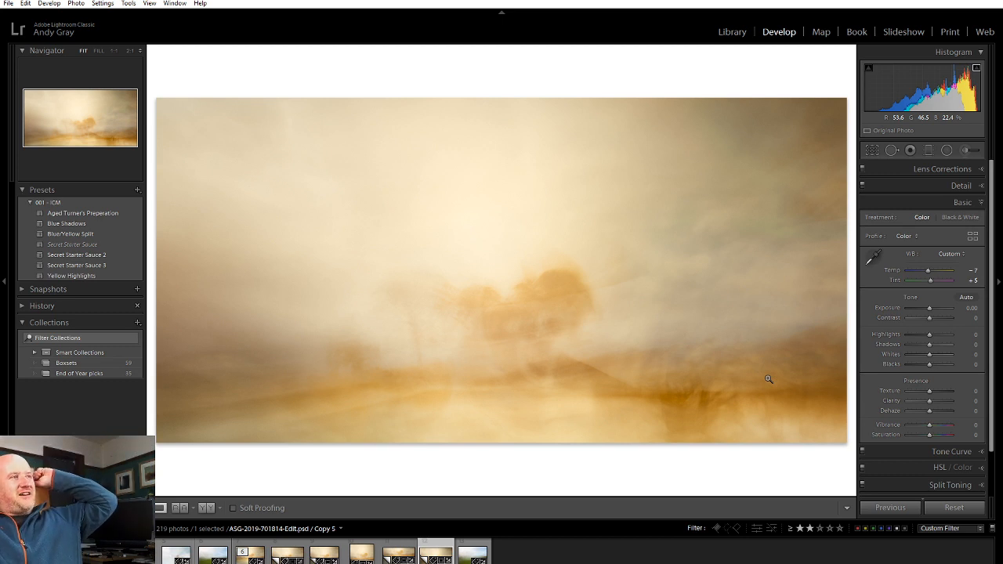
Switch to the Library module and step through the differently cropped virtual copies and the neighbouring source exposures to compare them.
left_click(736, 31)
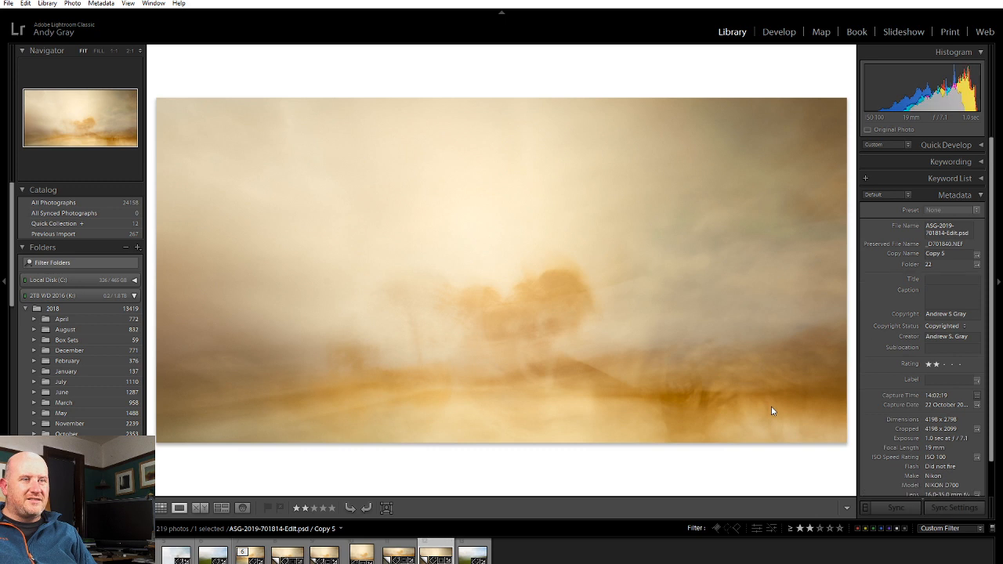
key("Left")
key("Left")
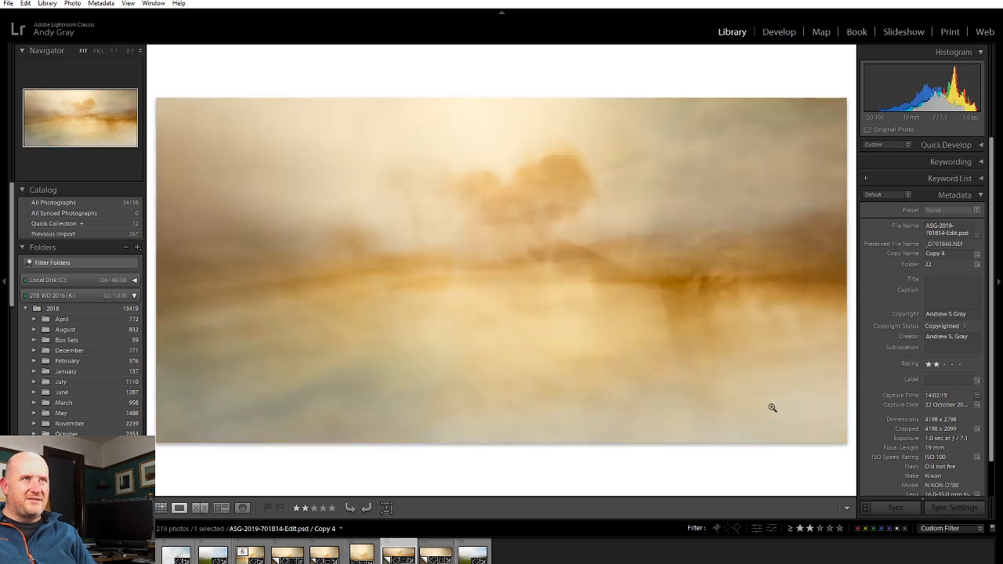
key("Left")
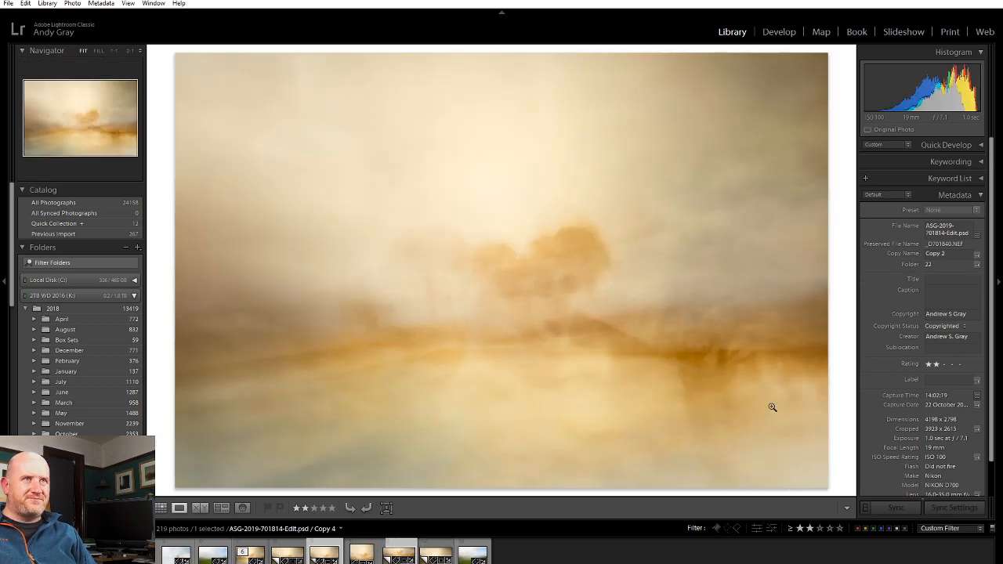
key("Left")
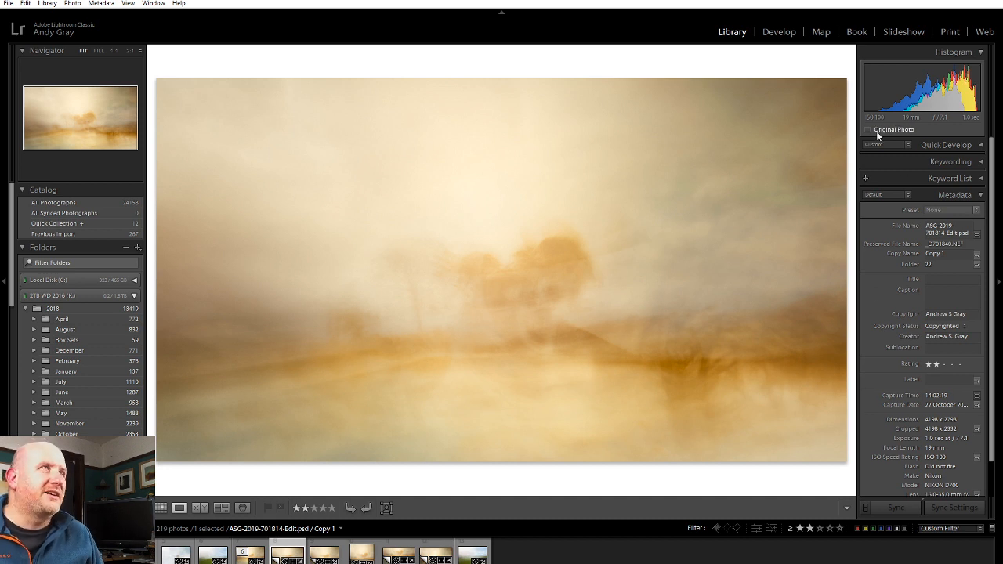
key("Left")
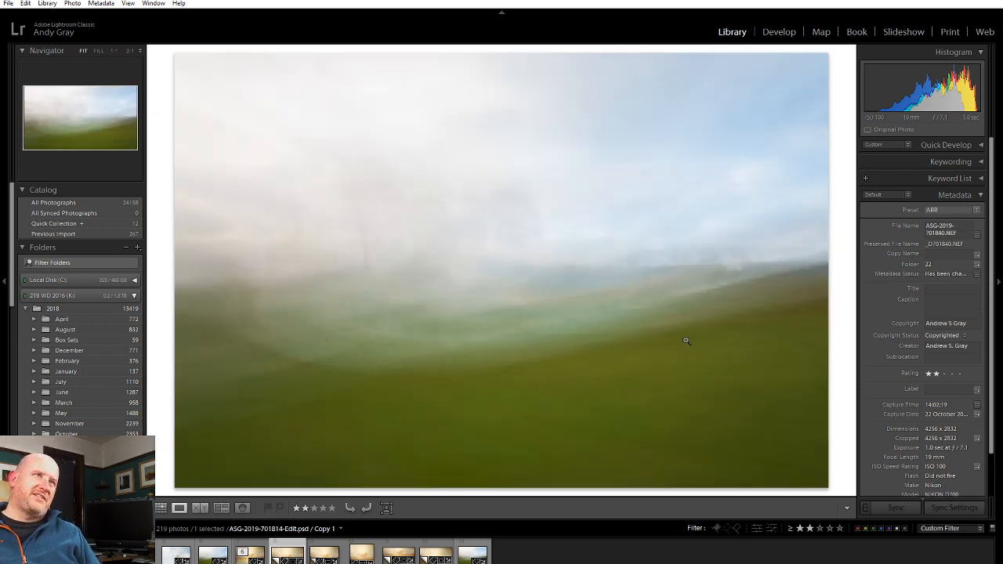
key("Left")
key("Right")
key("Right")
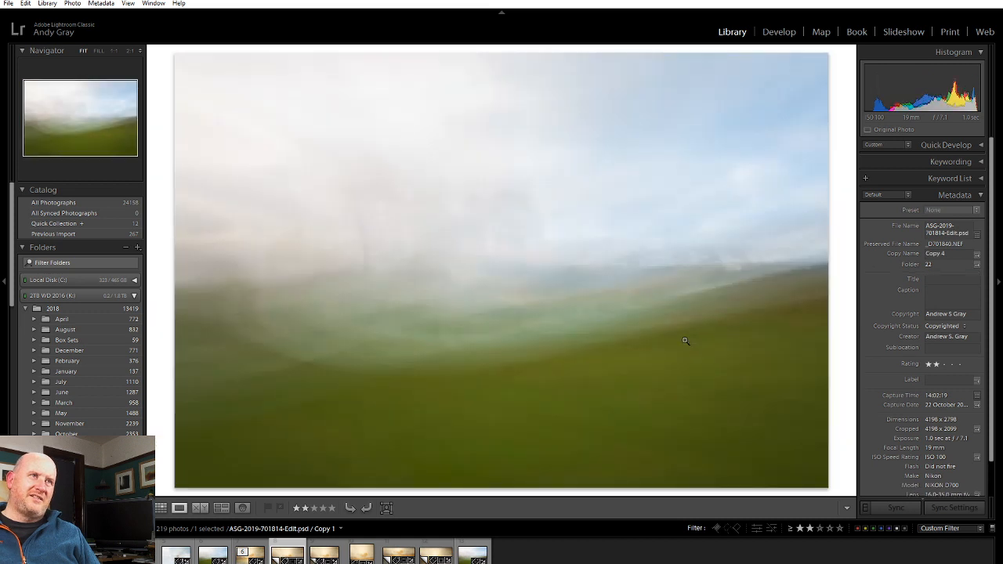
key("Left")
key("Right")
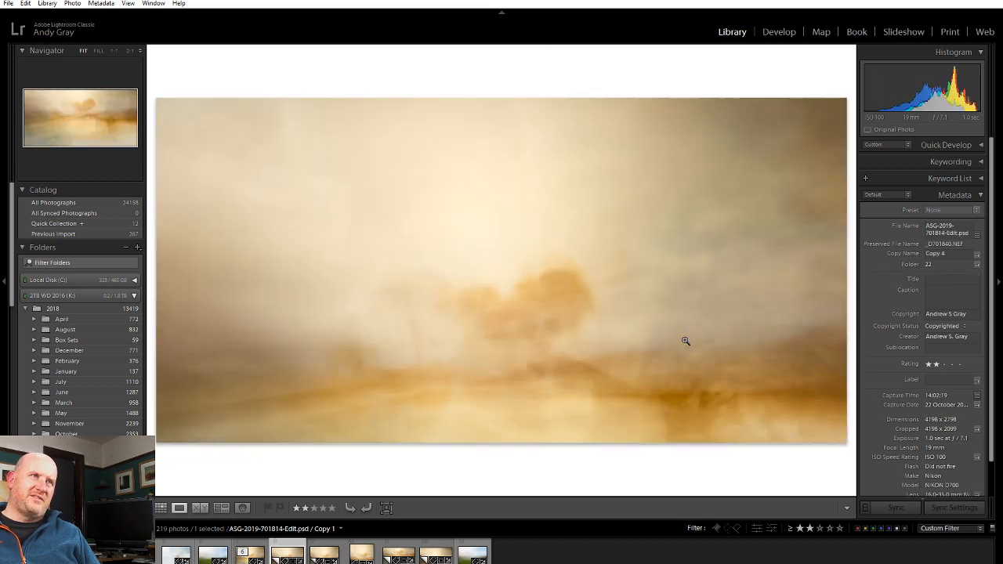